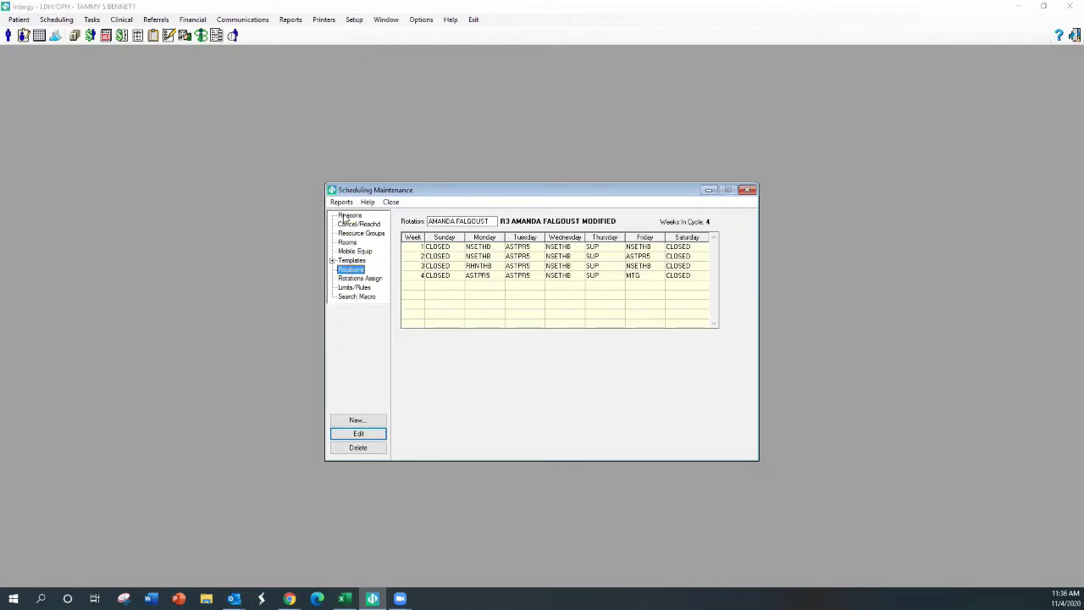
Review the appointment reason classes and reason codes in the scheduling maintenance Reasons section
{"action": "left_click", "coordinate": [349, 217]}
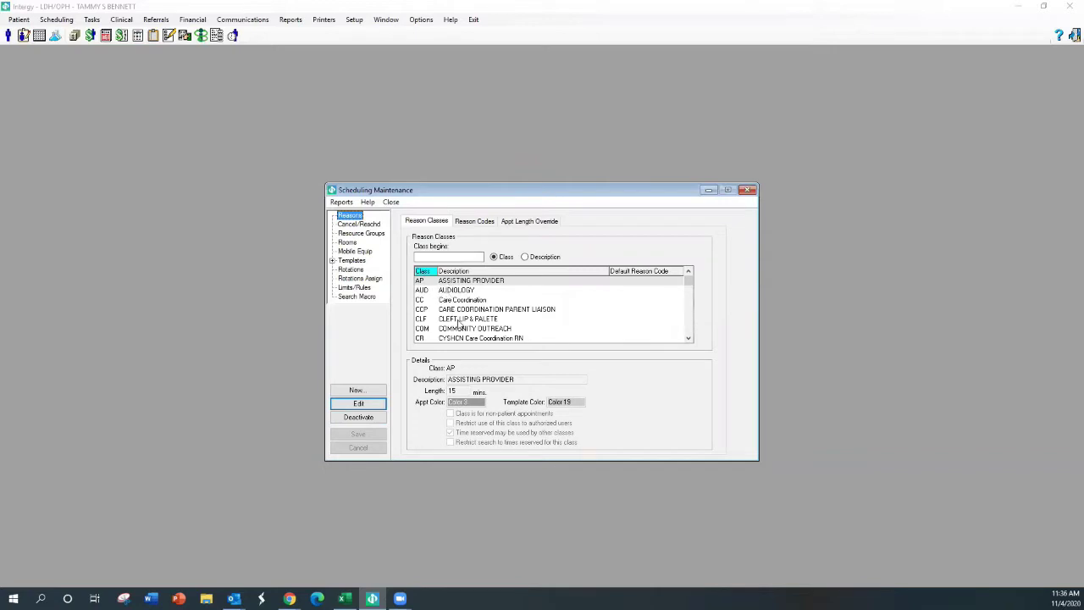
{"action": "scroll", "coordinate": [457, 324], "scroll_direction": "down", "scroll_amount": 1}
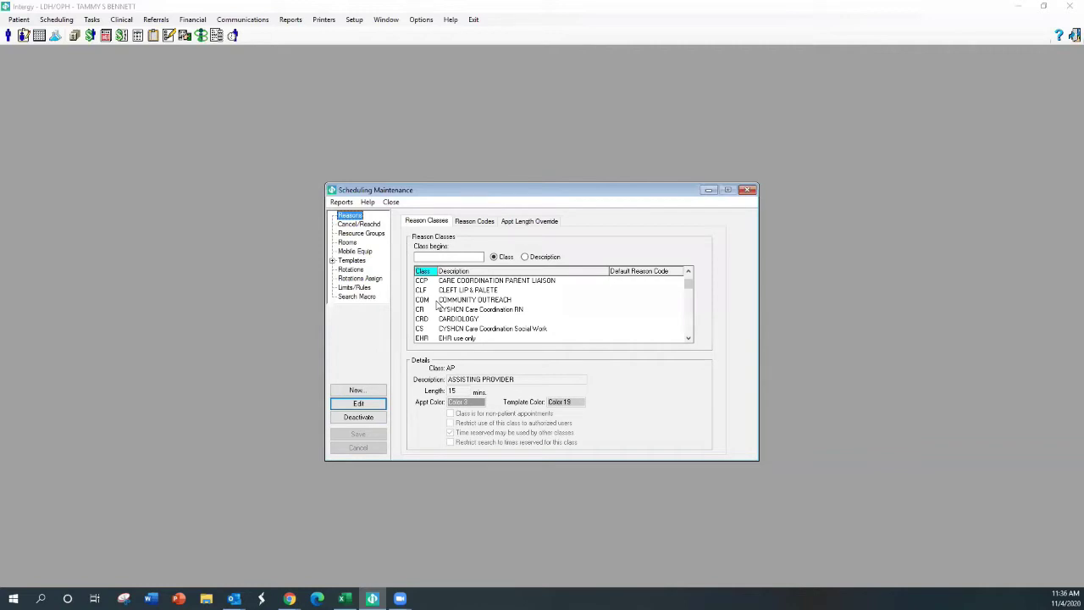
{"action": "left_click", "coordinate": [476, 223]}
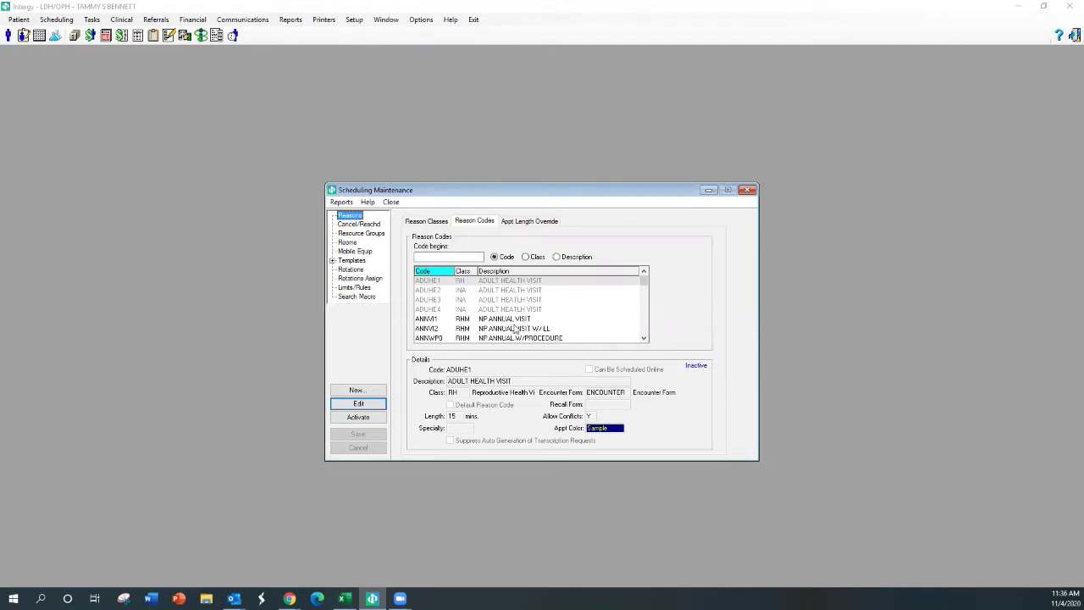
{"action": "scroll", "coordinate": [521, 333], "scroll_direction": "down", "scroll_amount": 1}
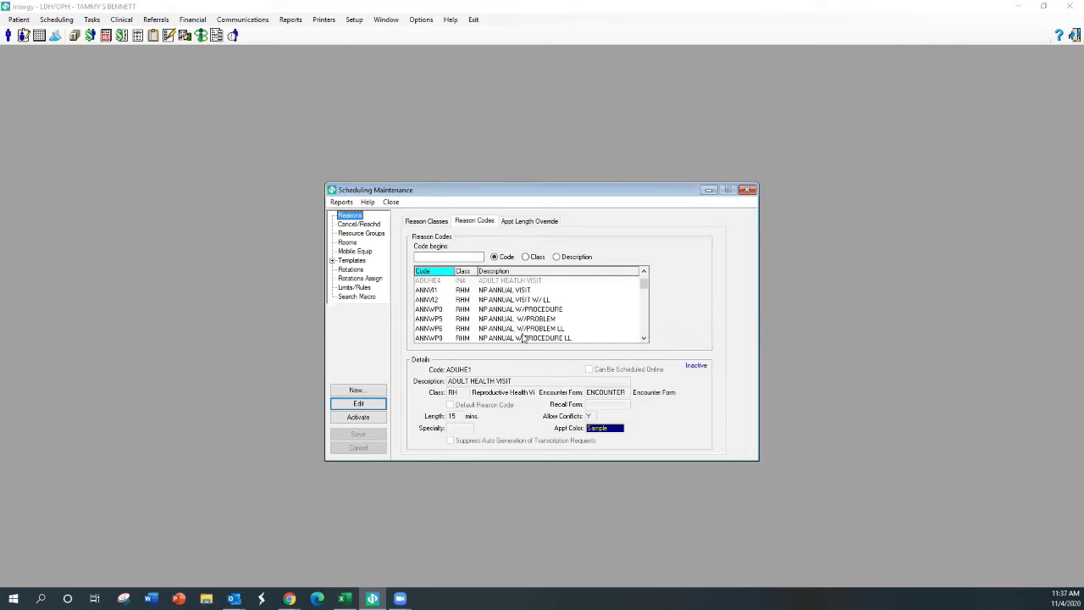
{"action": "scroll", "coordinate": [510, 315], "scroll_direction": "down", "scroll_amount": 1}
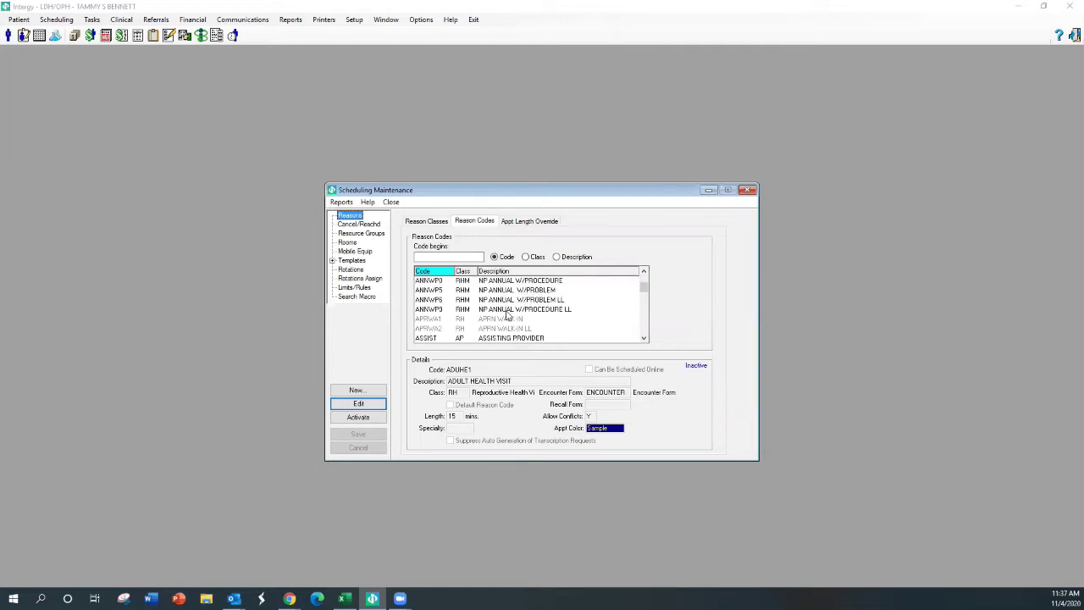
{"action": "left_click", "coordinate": [427, 223]}
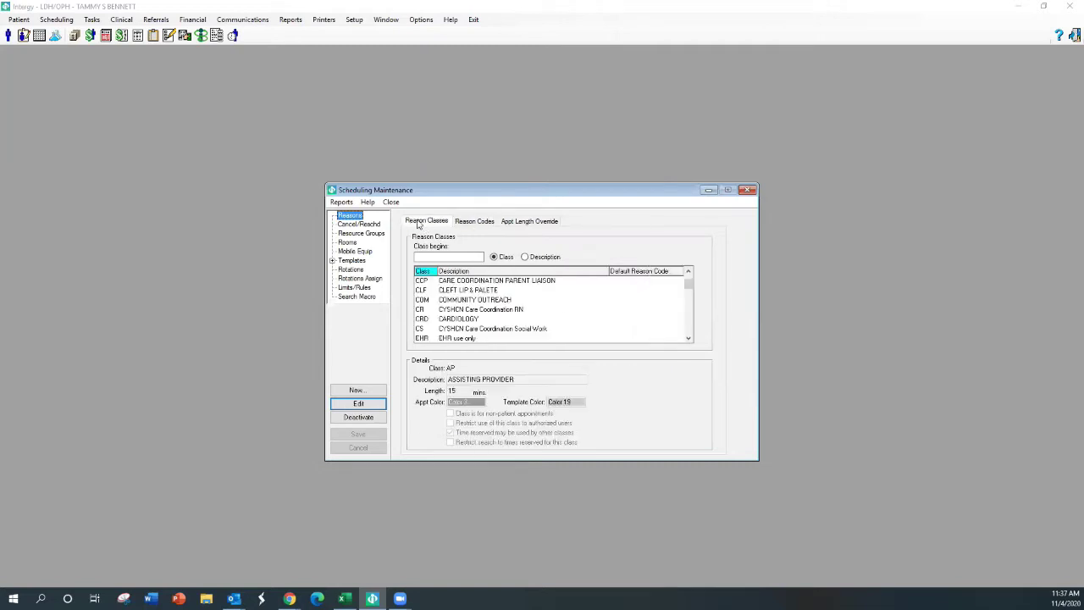
{"action": "left_click", "coordinate": [477, 222]}
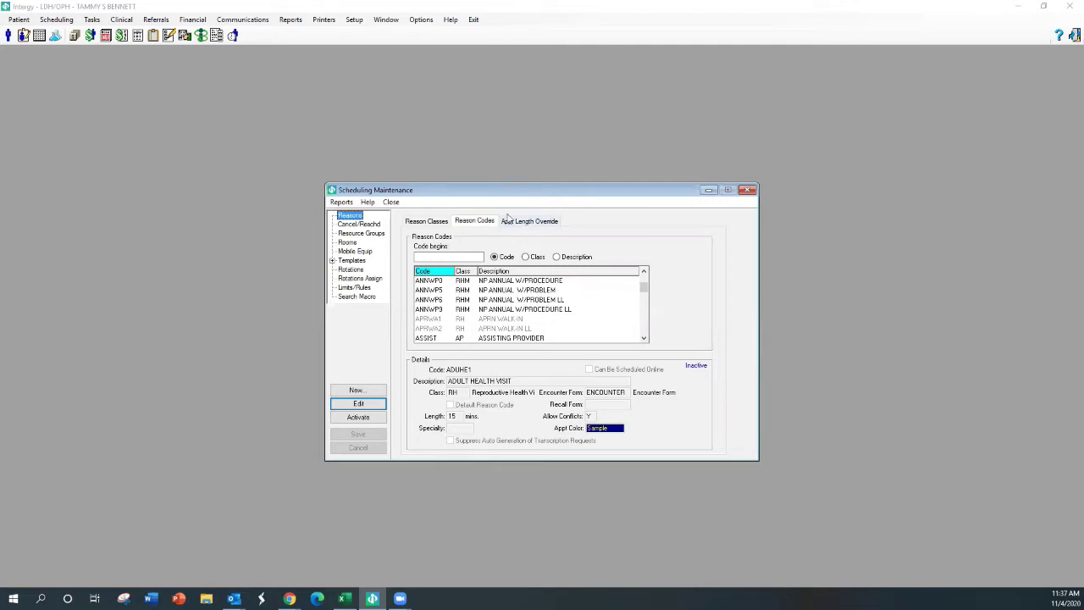
Look up the resource group with code APRNSW (APRNS STATEWIDE) and open it for editing
{"action": "left_click", "coordinate": [358, 235]}
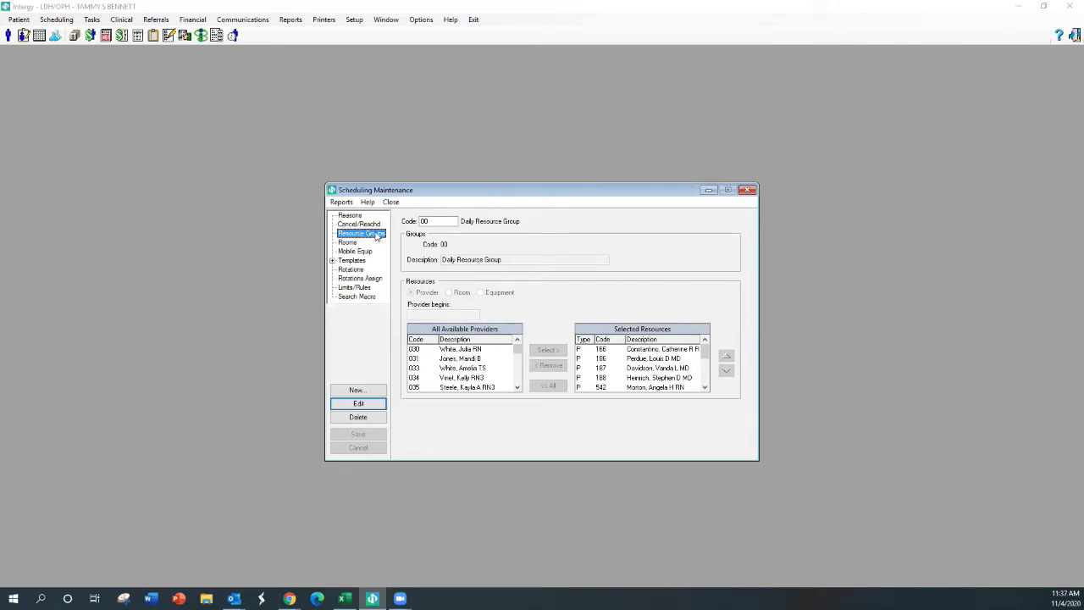
{"action": "left_click", "coordinate": [441, 224]}
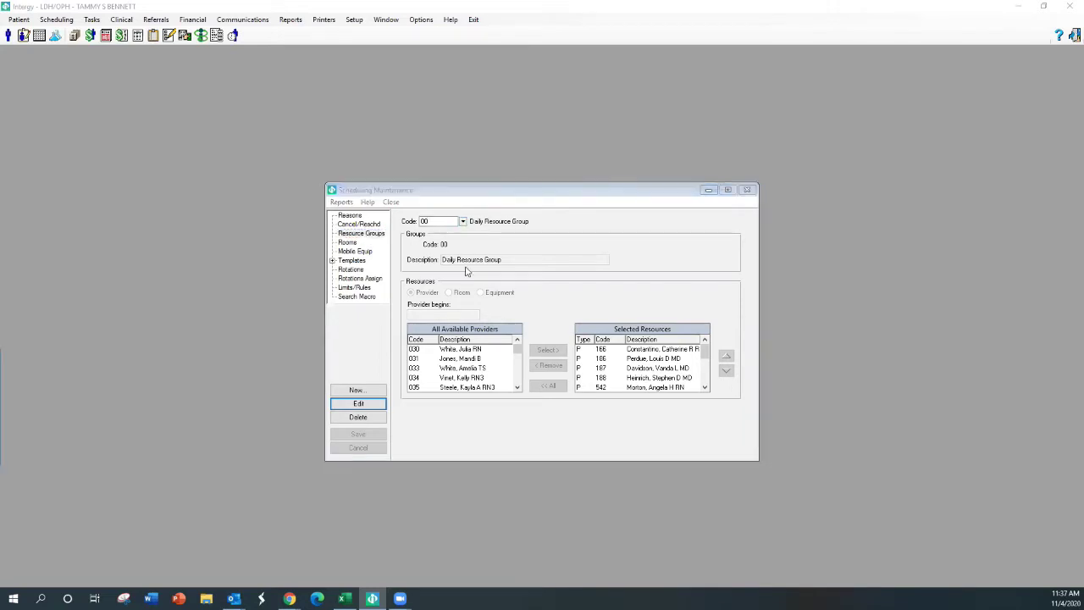
{"action": "left_click_drag", "start_coordinate": [0, 357], "coordinate": [238, 133]}
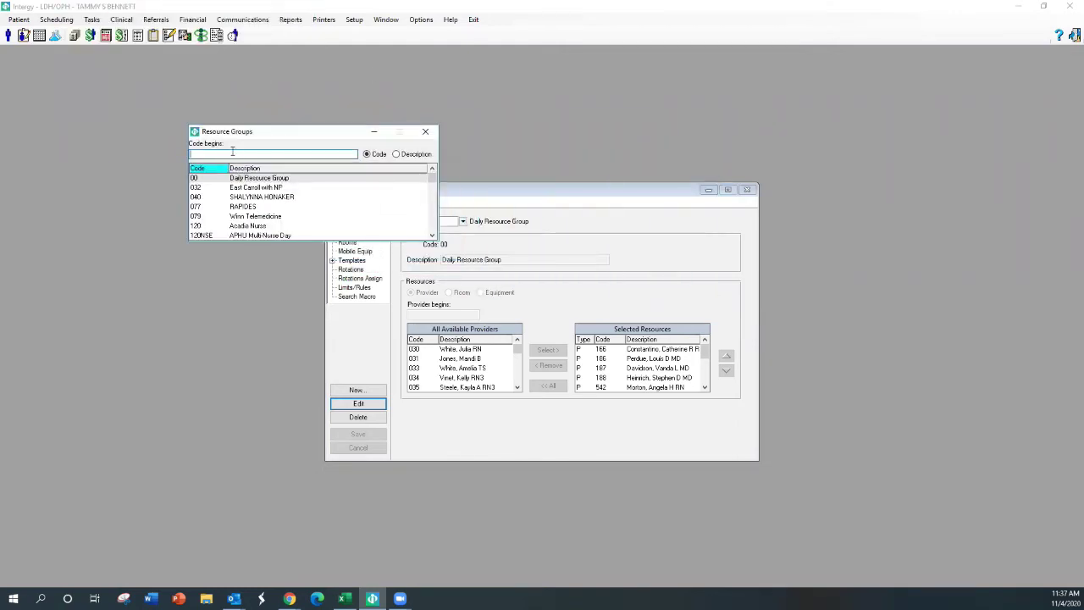
{"action": "left_click", "coordinate": [232, 152]}
{"action": "type", "text": "aprnsw"}
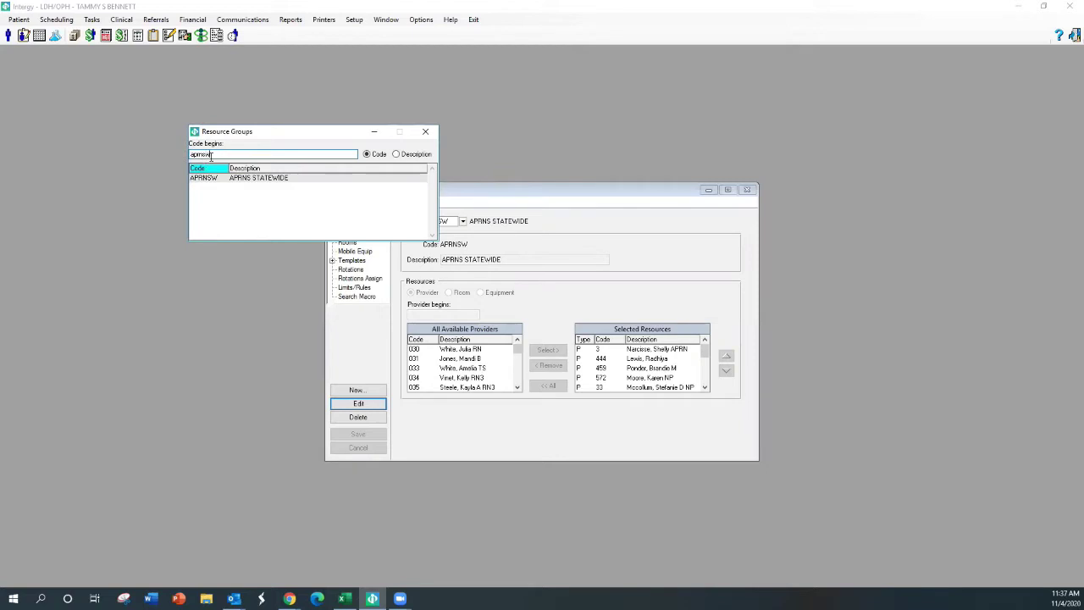
{"action": "left_click", "coordinate": [242, 179]}
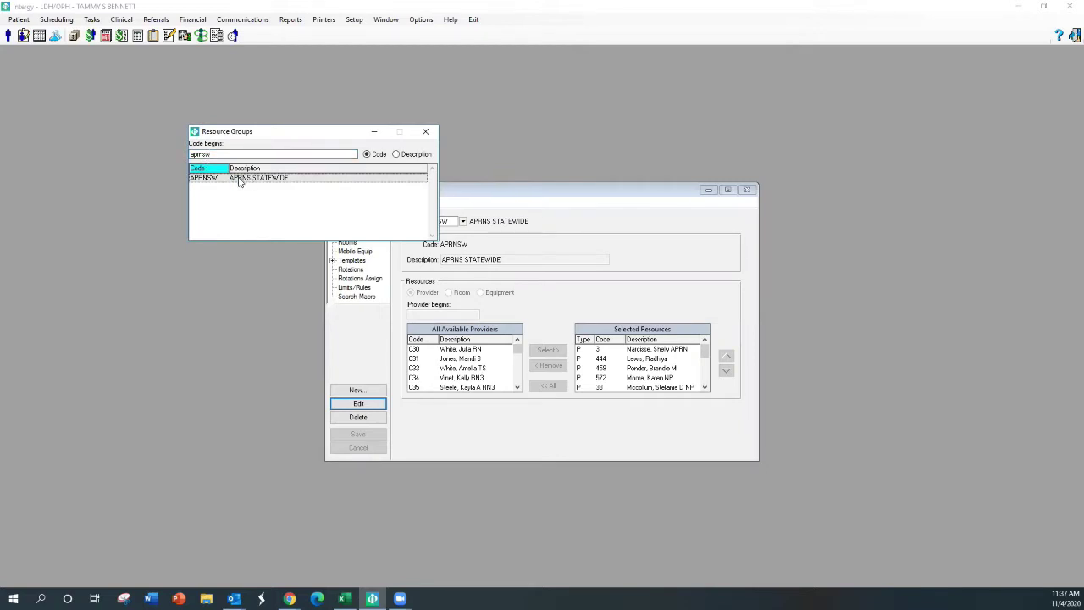
{"action": "double_click", "coordinate": [242, 180]}
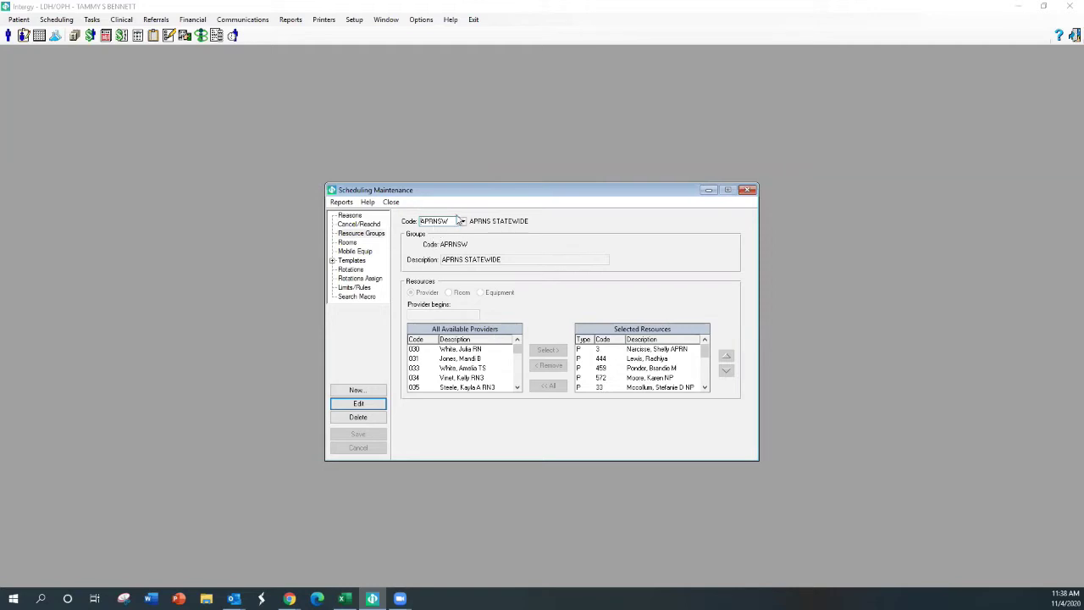
{"action": "left_click", "coordinate": [371, 406]}
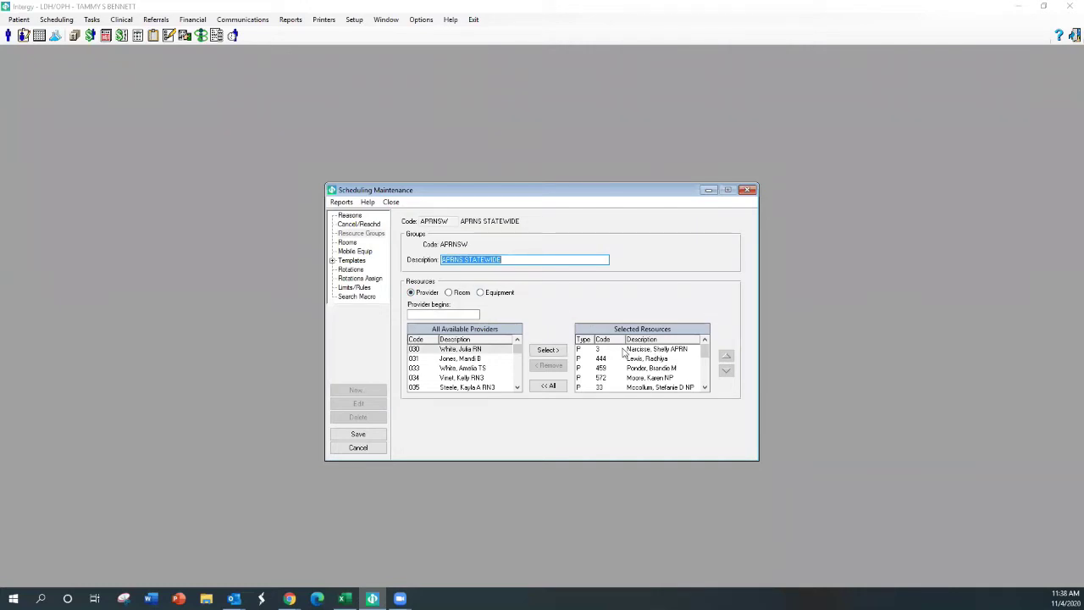
Search the group's available providers by name and browse the list for the nurse practitioner to add
{"action": "left_click", "coordinate": [543, 352]}
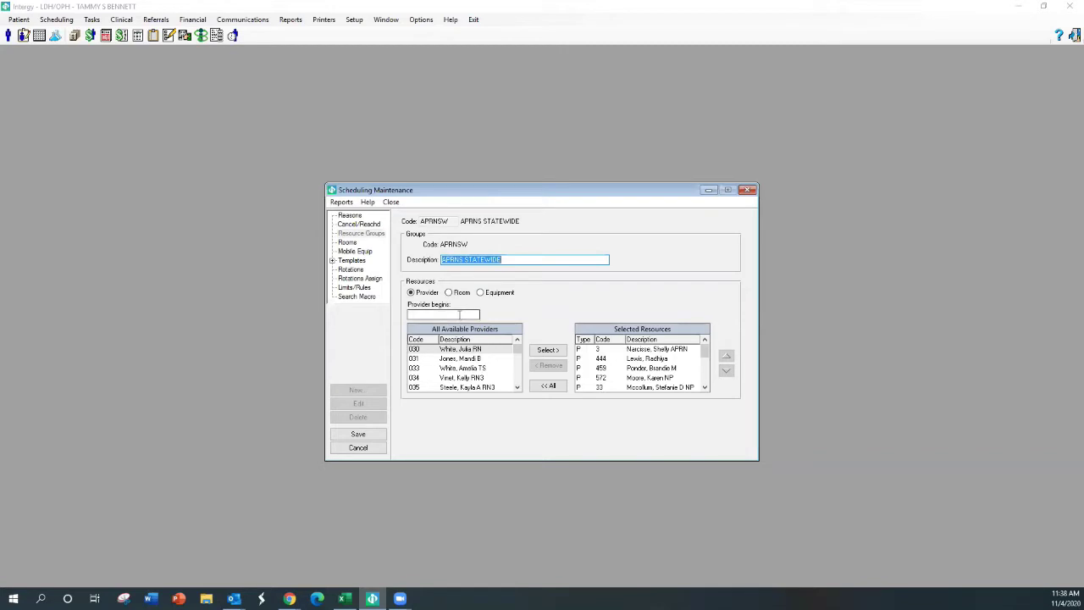
{"action": "left_click", "coordinate": [461, 312]}
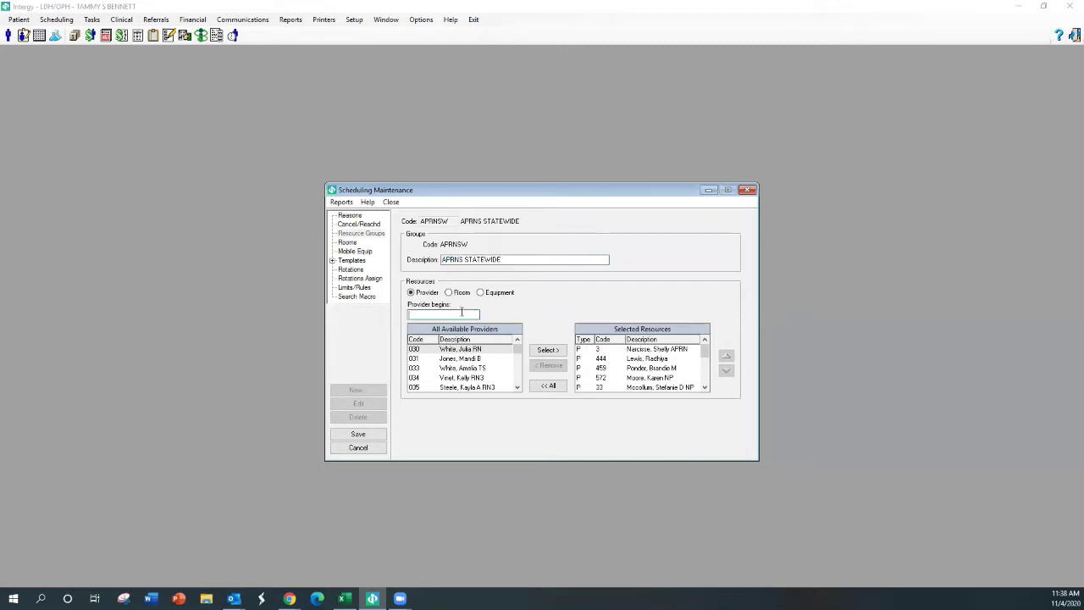
{"action": "type", "text": "nad"}
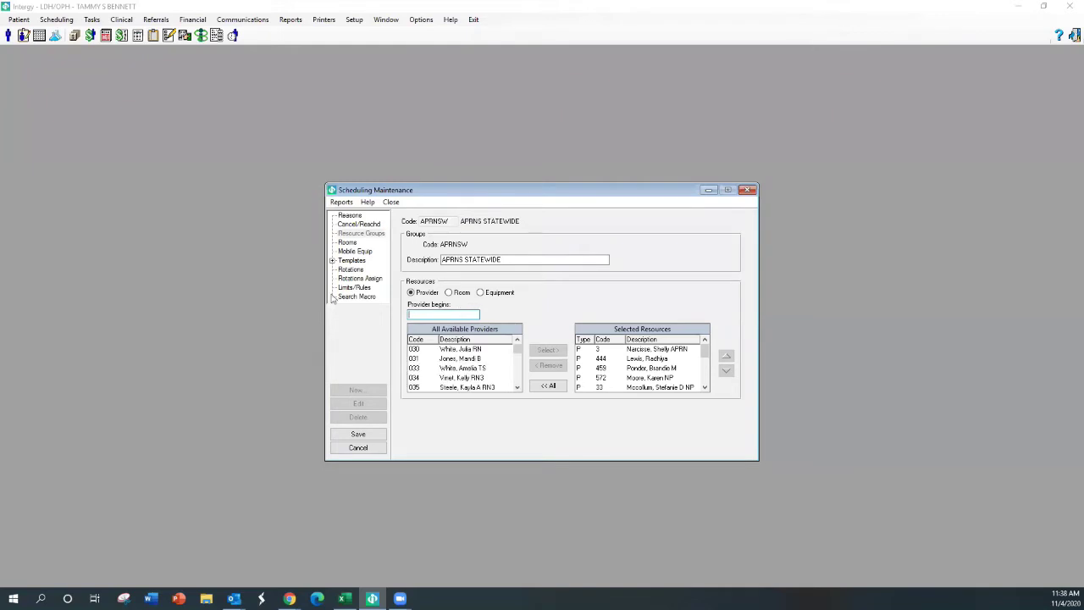
{"action": "scroll", "coordinate": [467, 356], "scroll_direction": "down", "scroll_amount": 5}
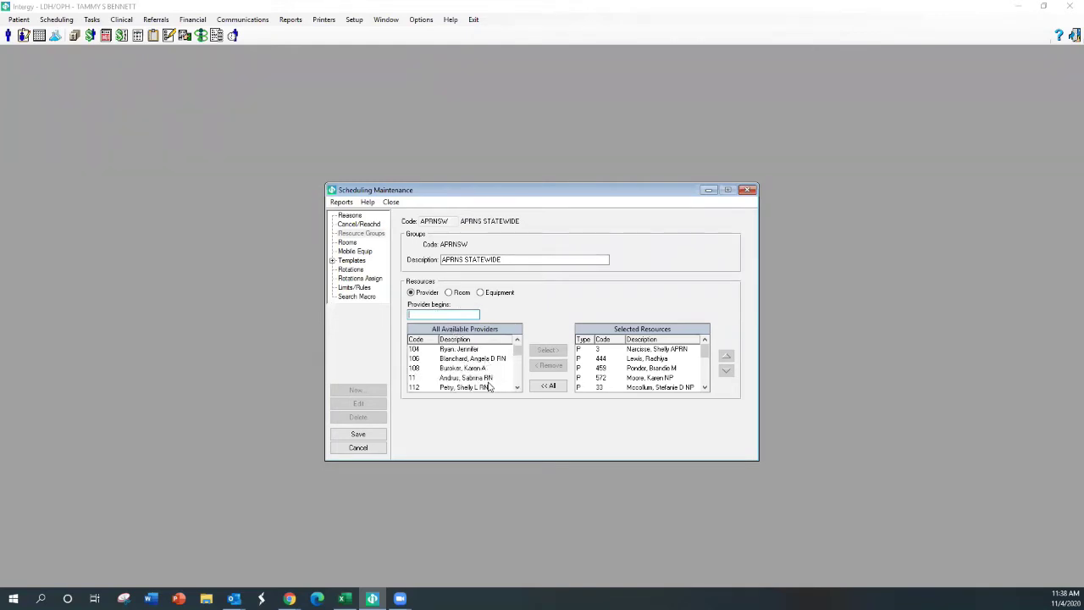
{"action": "scroll", "coordinate": [515, 360], "scroll_direction": "down", "scroll_amount": 10}
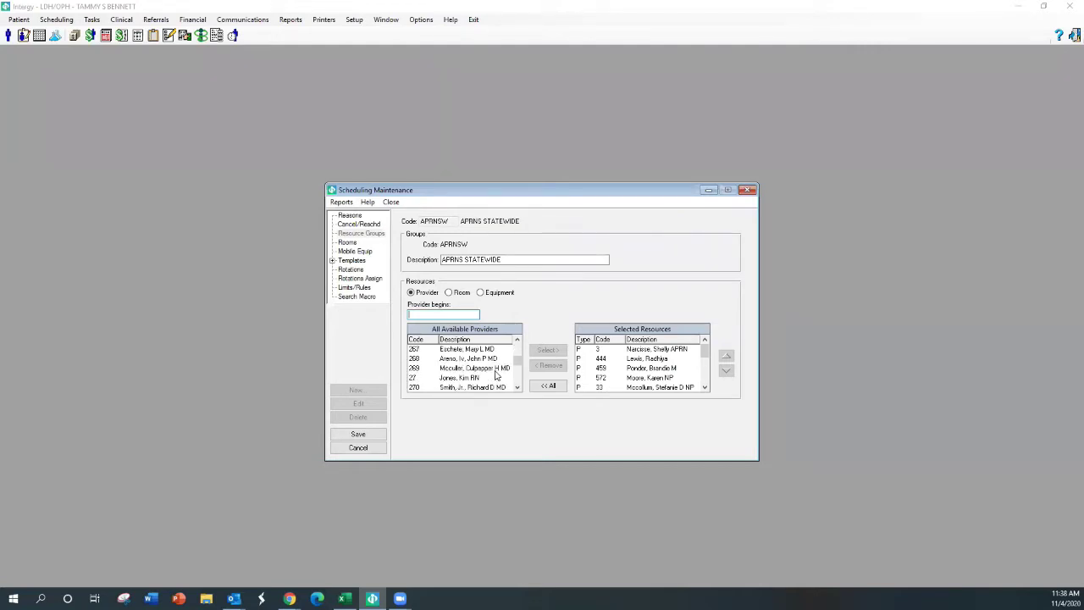
{"action": "scroll", "coordinate": [495, 375], "scroll_direction": "up", "scroll_amount": 1}
Look up the nurse practitioner's provider code in Provider Maintenance, and close that window
{"action": "left_click", "coordinate": [354, 18]}
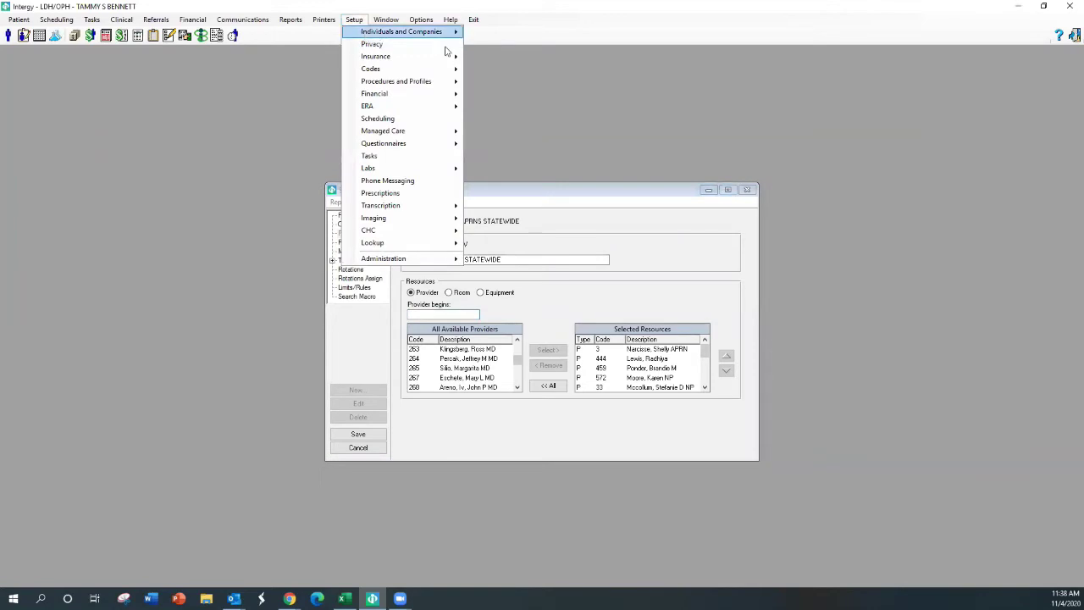
{"action": "mouse_move", "coordinate": [432, 31]}
{"action": "left_click", "coordinate": [495, 32]}
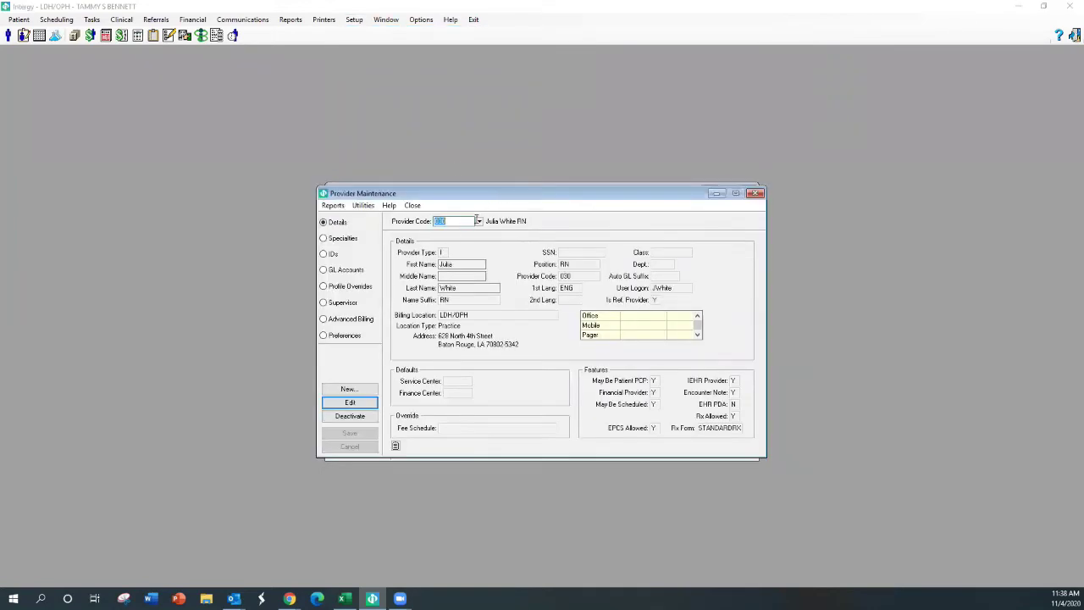
{"action": "left_click", "coordinate": [479, 221]}
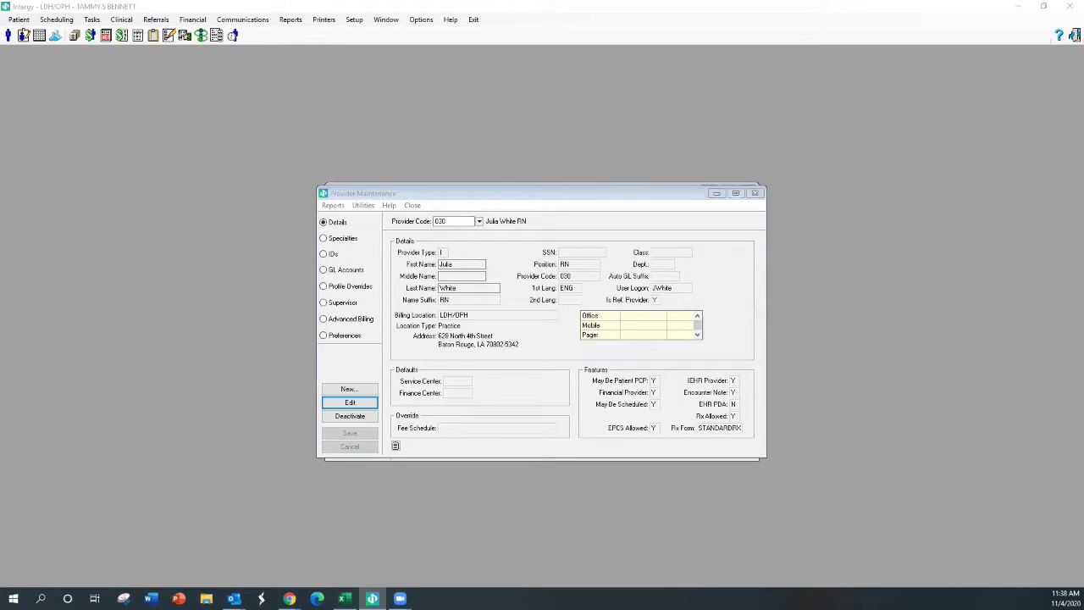
{"action": "key", "text": "Down"}
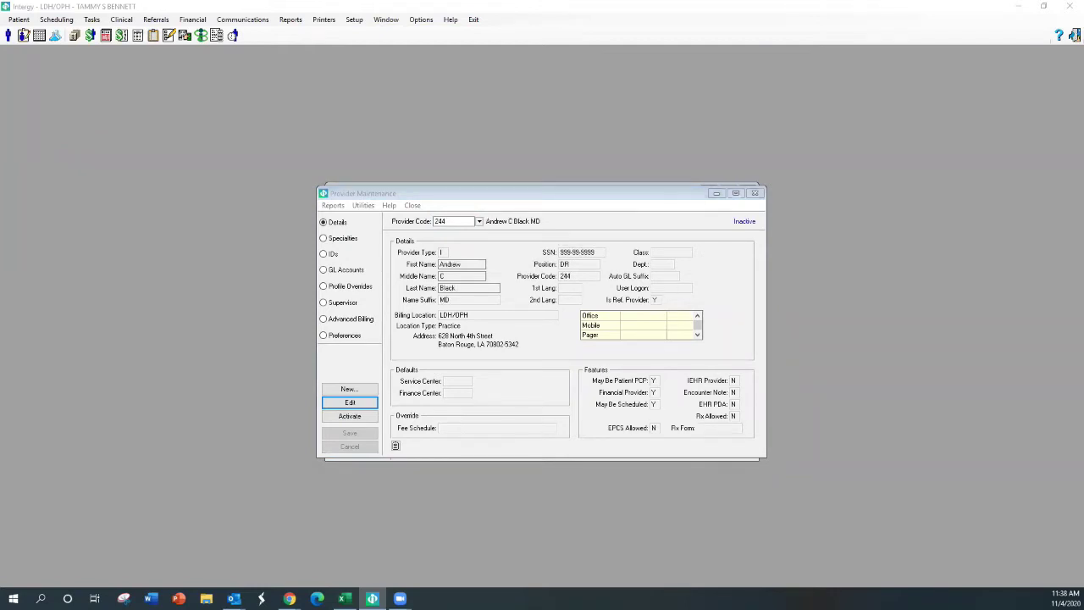
{"action": "left_click", "coordinate": [65, 249]}
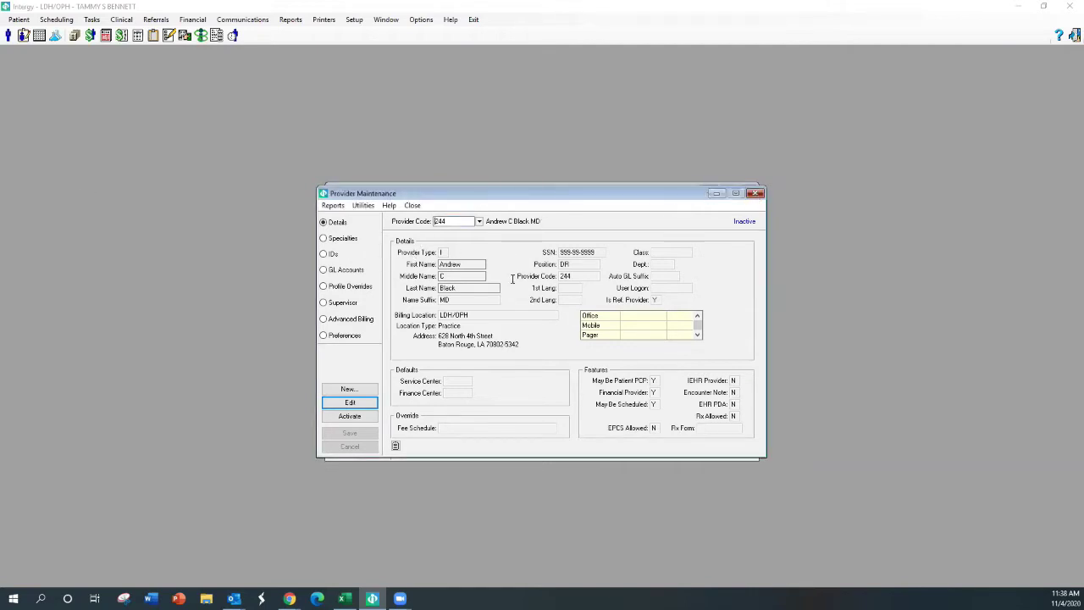
{"action": "left_click", "coordinate": [756, 193]}
Filter the available providers by the code prefix "np" and add provider NPNB to the group's selected resources
{"action": "left_click", "coordinate": [444, 313]}
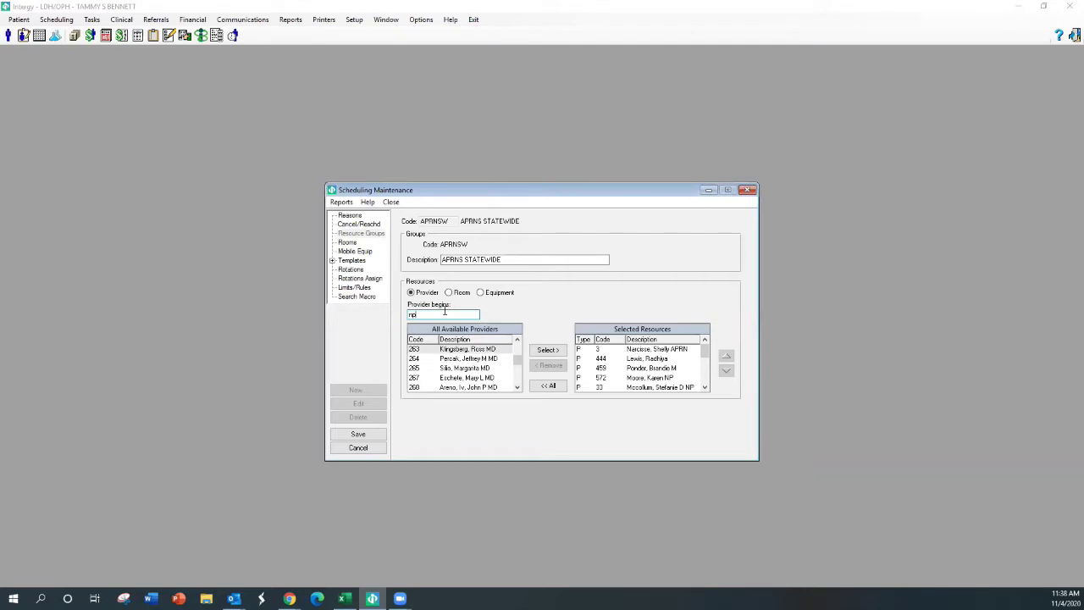
{"action": "left_click", "coordinate": [461, 359]}
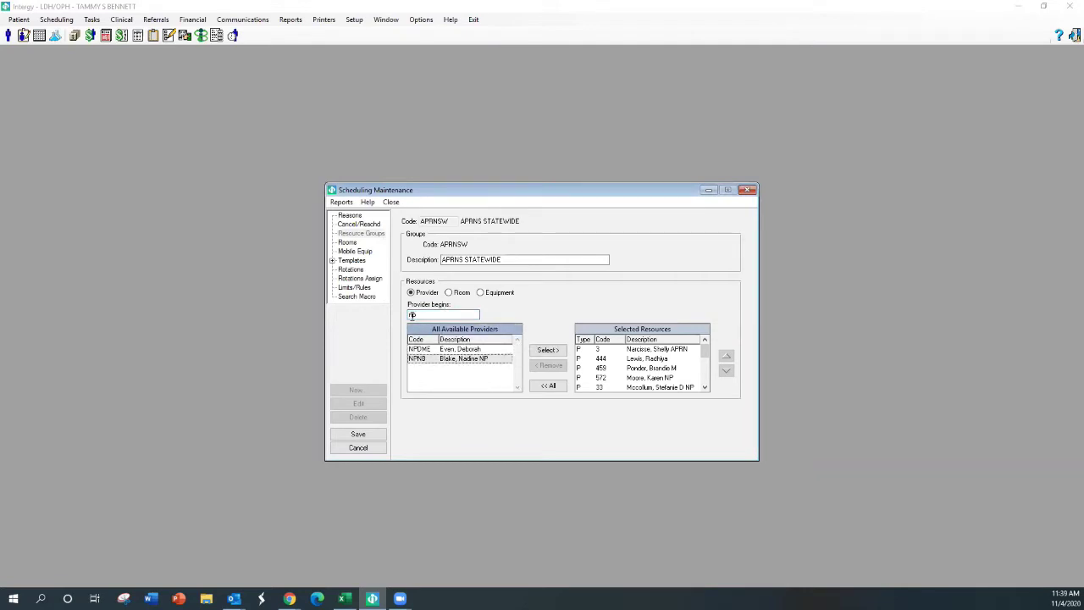
{"action": "left_click", "coordinate": [421, 316]}
{"action": "left_click", "coordinate": [548, 351]}
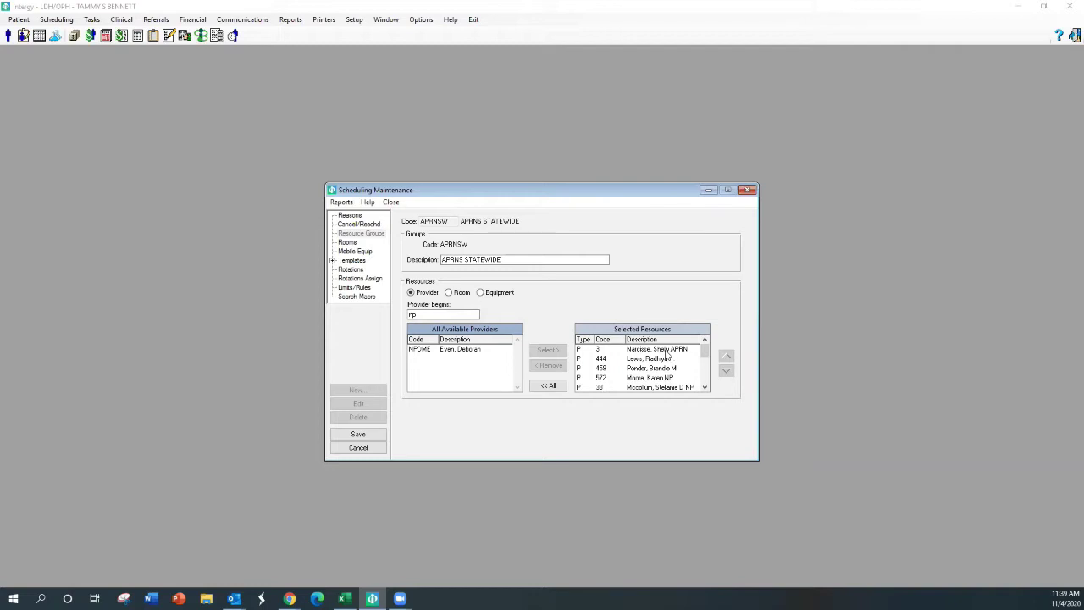
Move provider NPNB up the selected resources order to directly below provider 674
{"action": "left_click", "coordinate": [654, 350]}
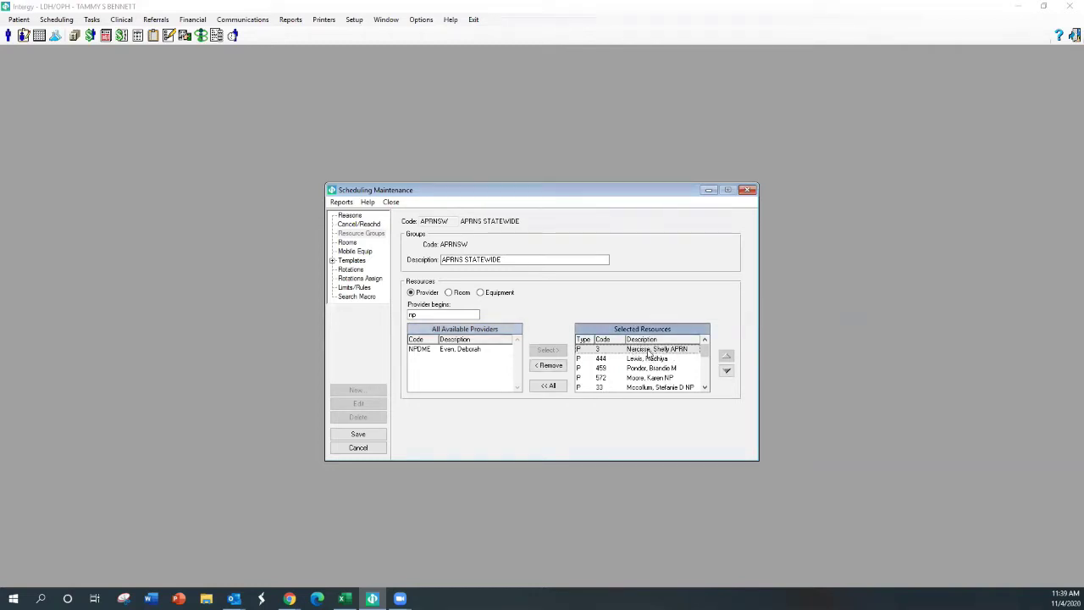
{"action": "left_click", "coordinate": [652, 359]}
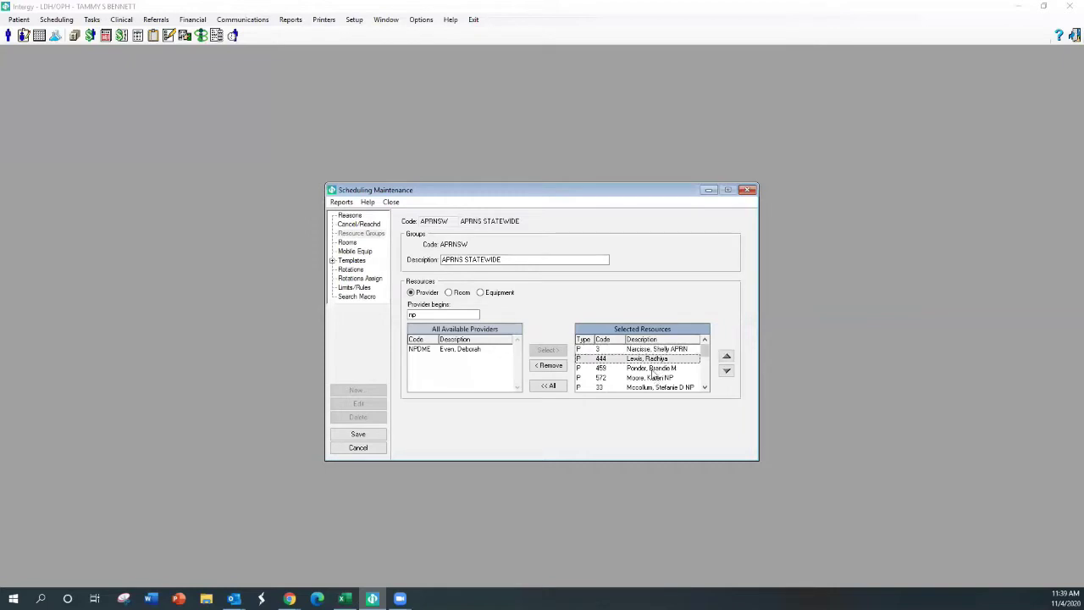
{"action": "left_click", "coordinate": [705, 388]}
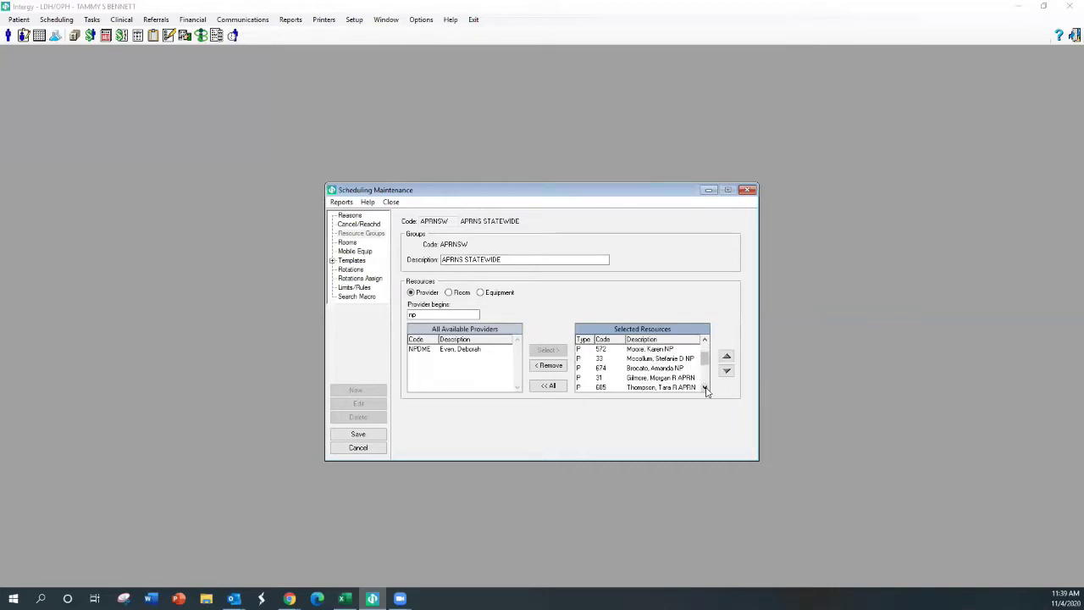
{"action": "left_click", "coordinate": [705, 388]}
{"action": "left_click", "coordinate": [705, 388]}
{"action": "left_click", "coordinate": [705, 388]}
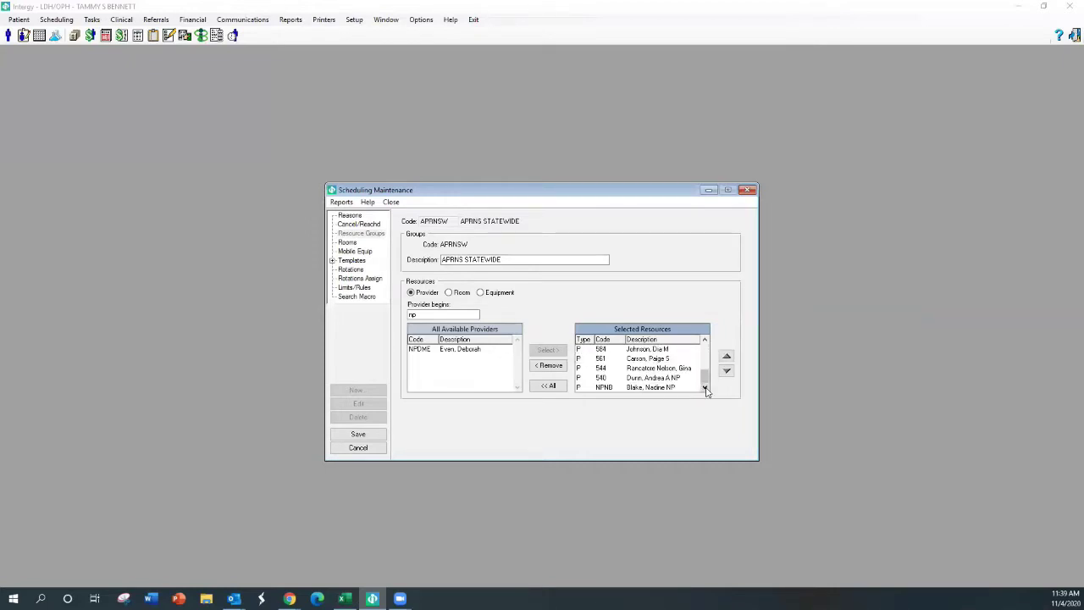
{"action": "left_click", "coordinate": [645, 387]}
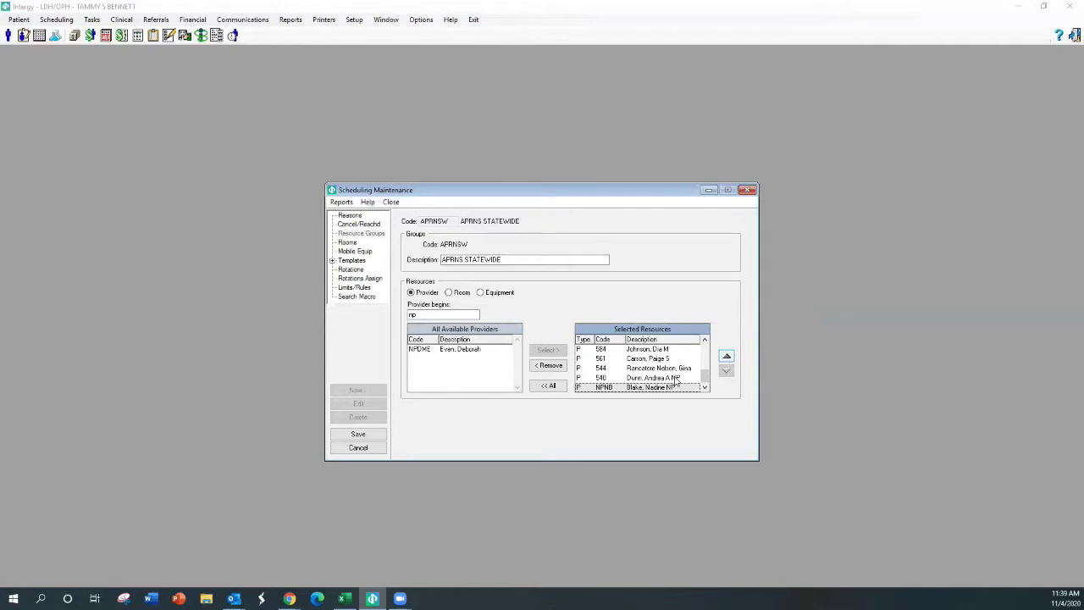
{"action": "left_click", "coordinate": [727, 356]}
{"action": "left_click", "coordinate": [726, 357]}
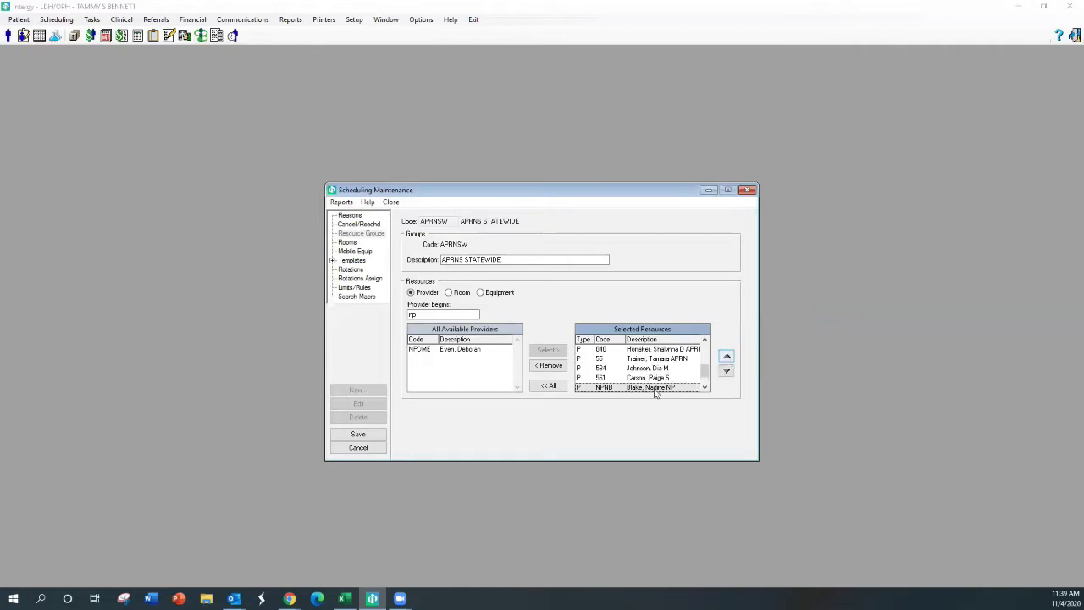
{"action": "left_click", "coordinate": [726, 356]}
{"action": "left_click", "coordinate": [725, 356]}
{"action": "left_click", "coordinate": [726, 356]}
{"action": "left_click", "coordinate": [726, 356]}
{"action": "left_click", "coordinate": [726, 357]}
{"action": "left_click", "coordinate": [725, 356]}
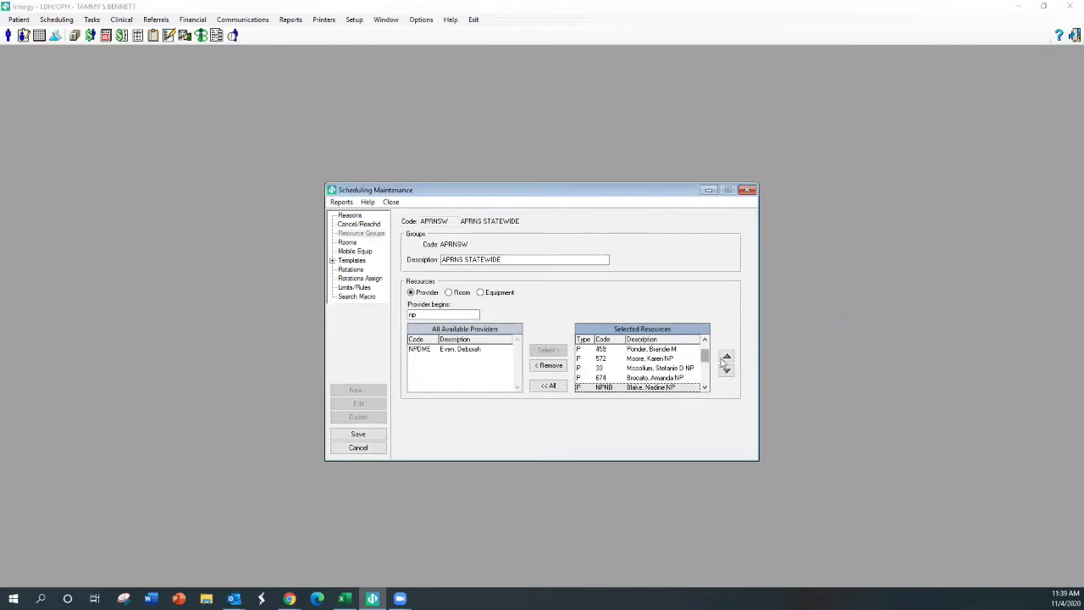
{"action": "scroll", "coordinate": [690, 383], "scroll_direction": "down", "scroll_amount": 1}
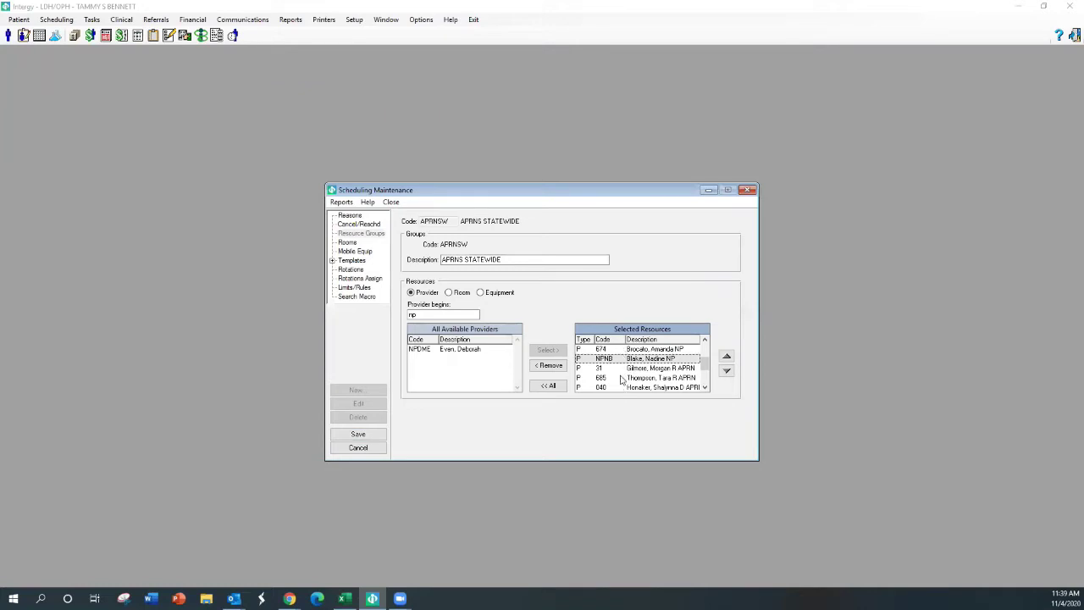
Save the APRNSW resource group and check its providers across the multiple-resource schedule pages with locations shown
{"action": "left_click", "coordinate": [357, 433]}
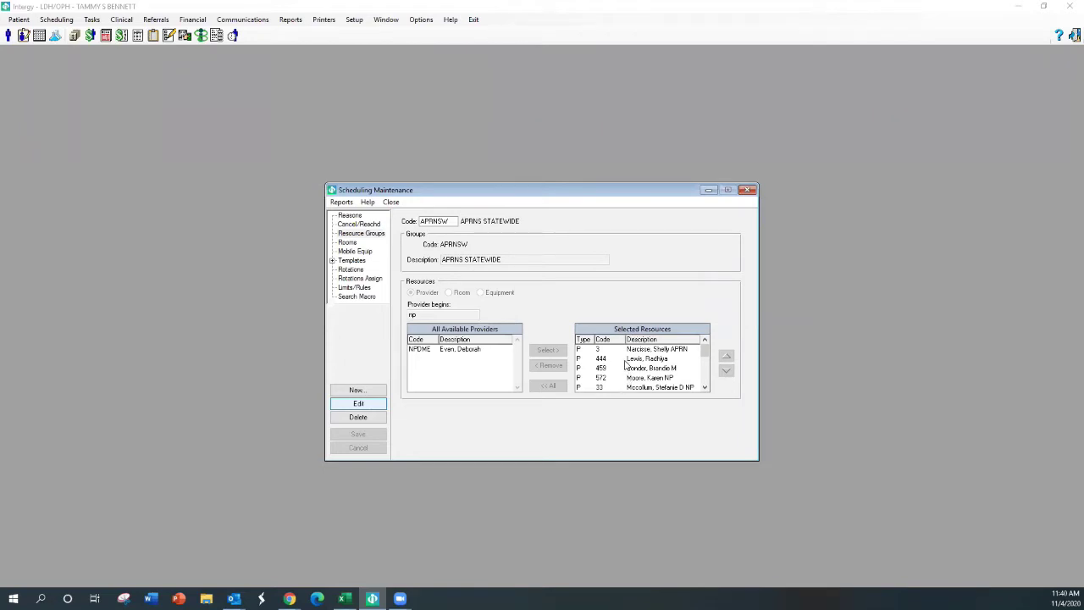
{"action": "left_click", "coordinate": [39, 35]}
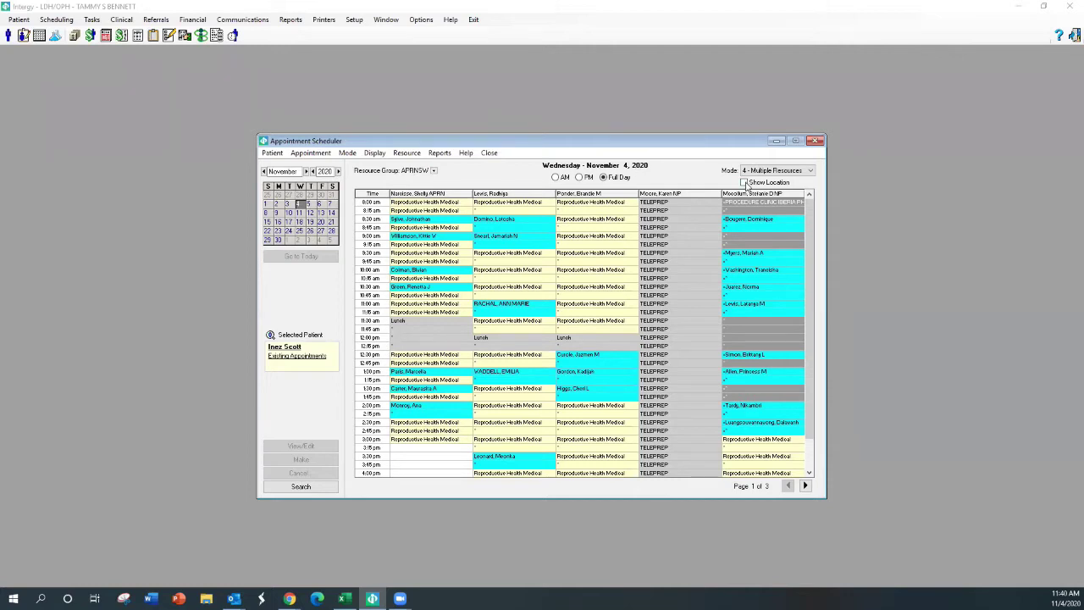
{"action": "left_click", "coordinate": [743, 183]}
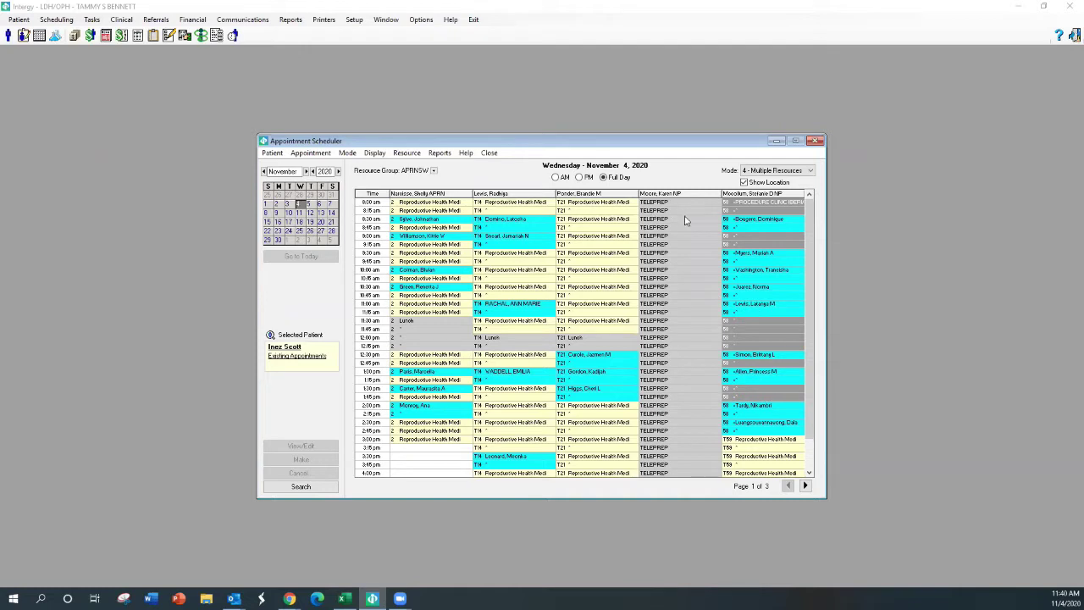
{"action": "left_click", "coordinate": [805, 486]}
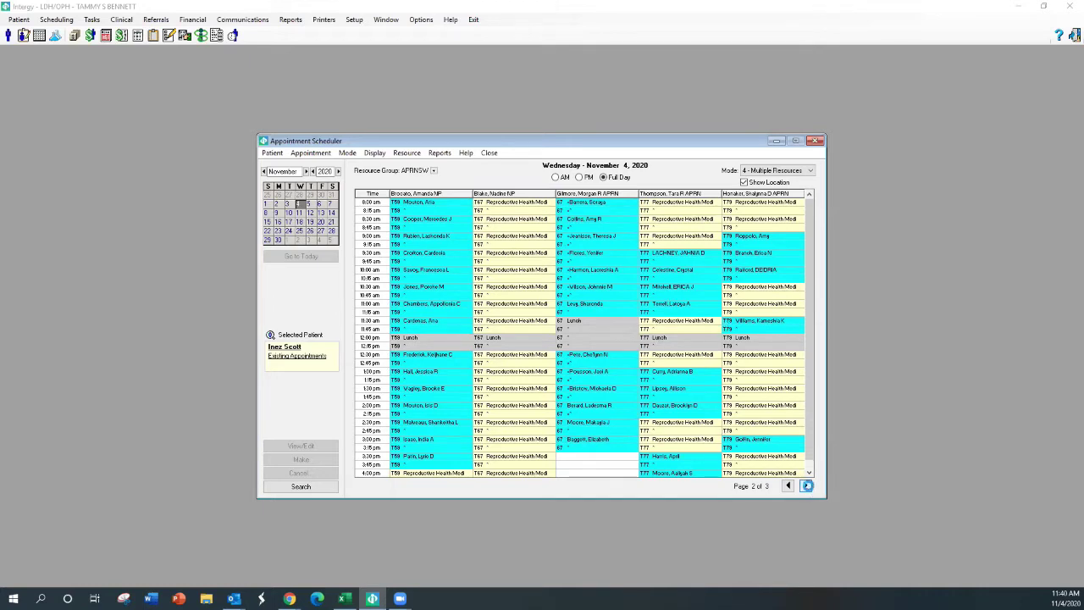
{"action": "left_click", "coordinate": [805, 486]}
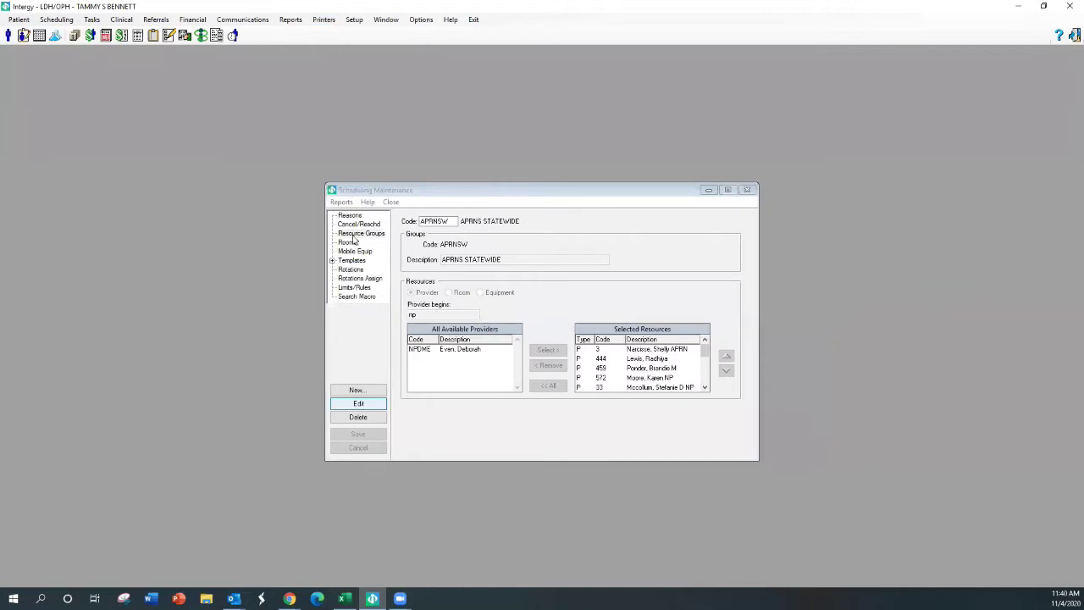
Open the multi-column schedule templates and browse the list of template codes and descriptions
{"action": "left_click", "coordinate": [378, 240]}
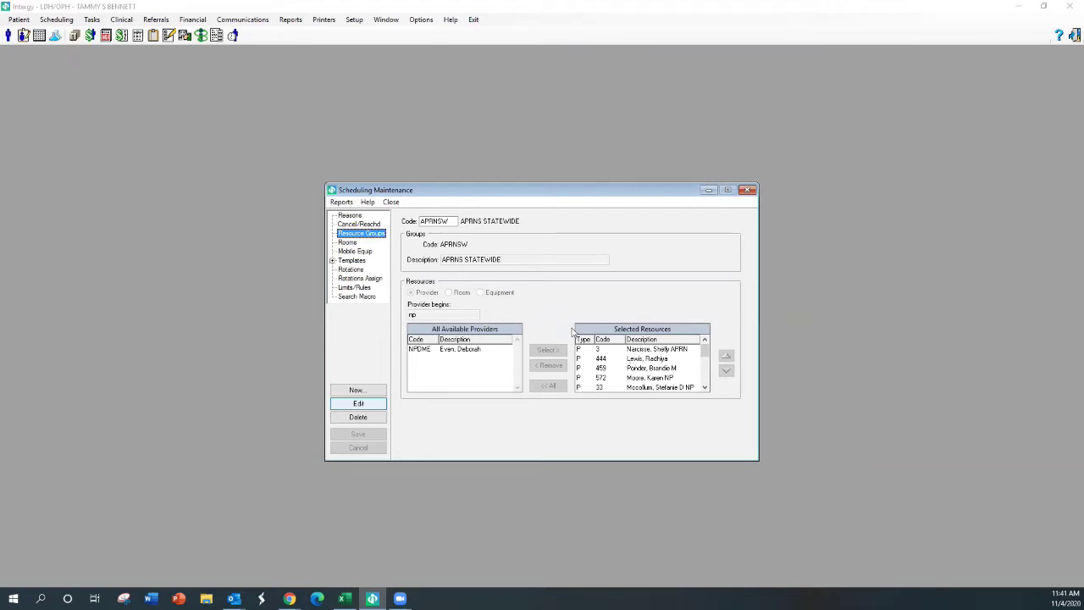
{"action": "left_click", "coordinate": [351, 260]}
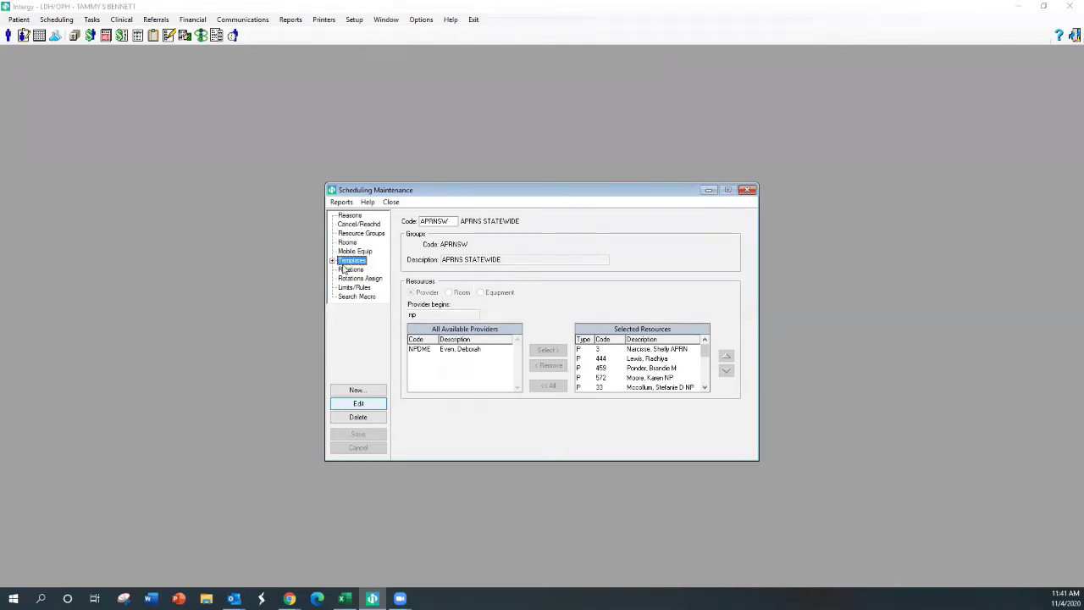
{"action": "left_click", "coordinate": [360, 268]}
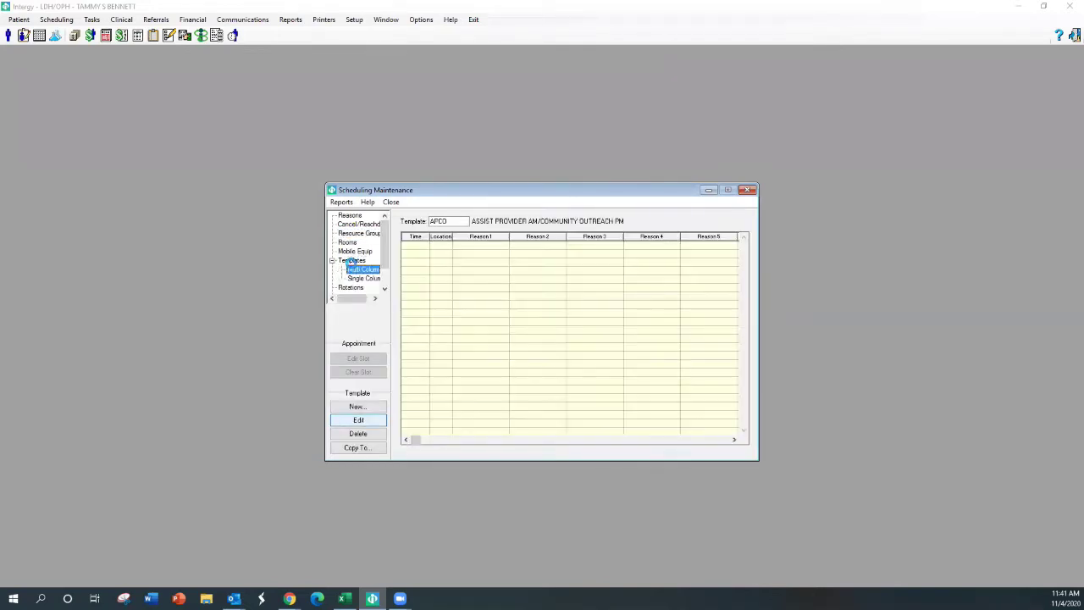
{"action": "left_click", "coordinate": [458, 222]}
{"action": "left_click", "coordinate": [474, 222]}
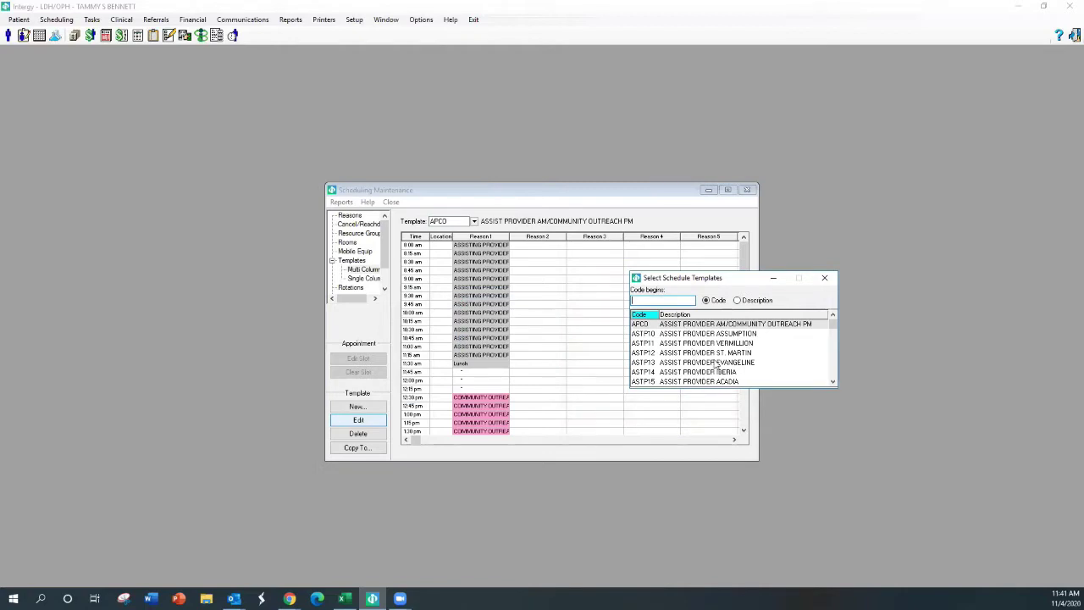
{"action": "scroll", "coordinate": [716, 364], "scroll_direction": "down", "scroll_amount": 1}
{"action": "scroll", "coordinate": [762, 363], "scroll_direction": "down", "scroll_amount": 4}
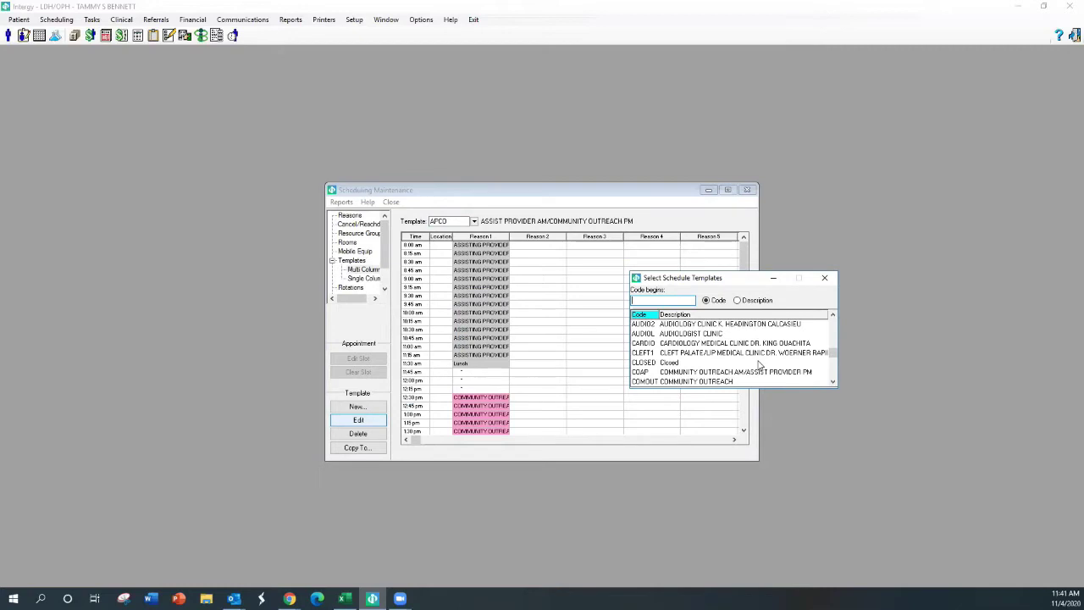
{"action": "scroll", "coordinate": [756, 361], "scroll_direction": "down", "scroll_amount": 3}
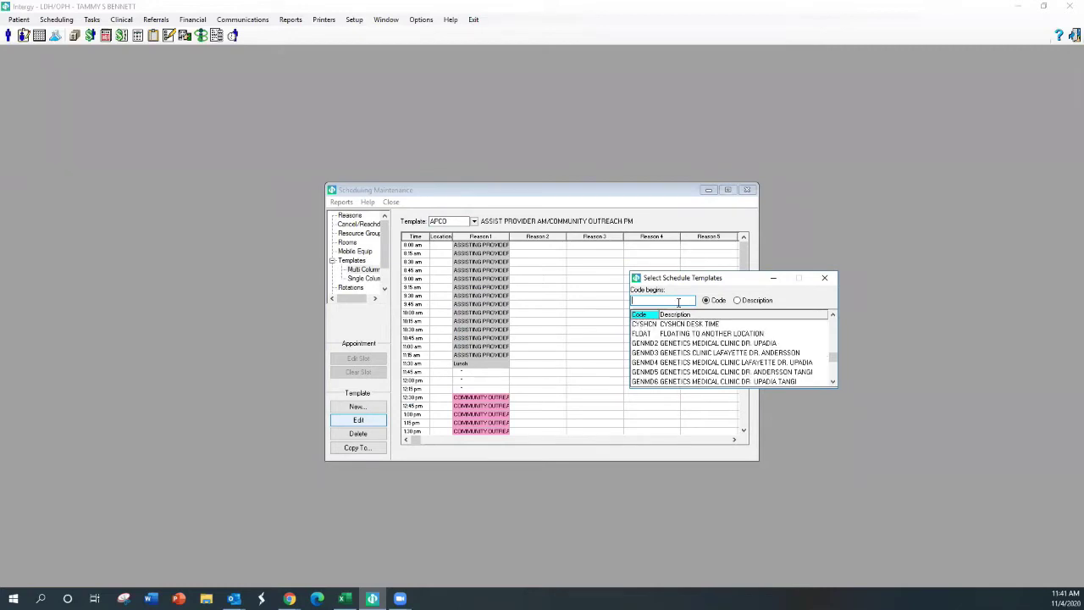
Filter the schedule templates by the code prefix "rhn", review the RH nurse templates, and close the list
{"action": "left_click", "coordinate": [679, 302]}
{"action": "type", "text": "rhn"}
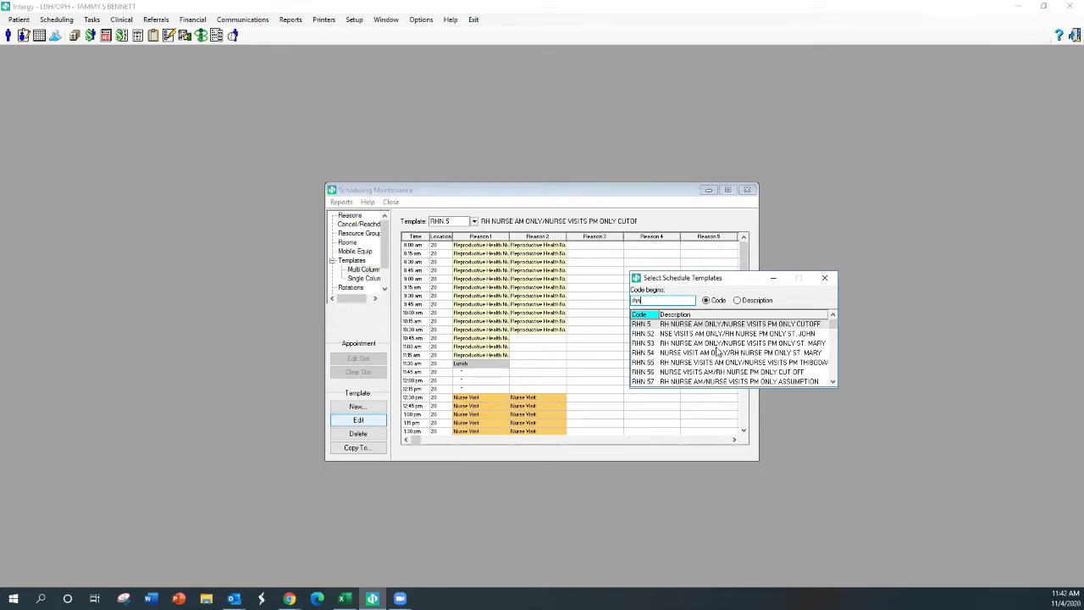
{"action": "scroll", "coordinate": [711, 350], "scroll_direction": "down", "scroll_amount": 1}
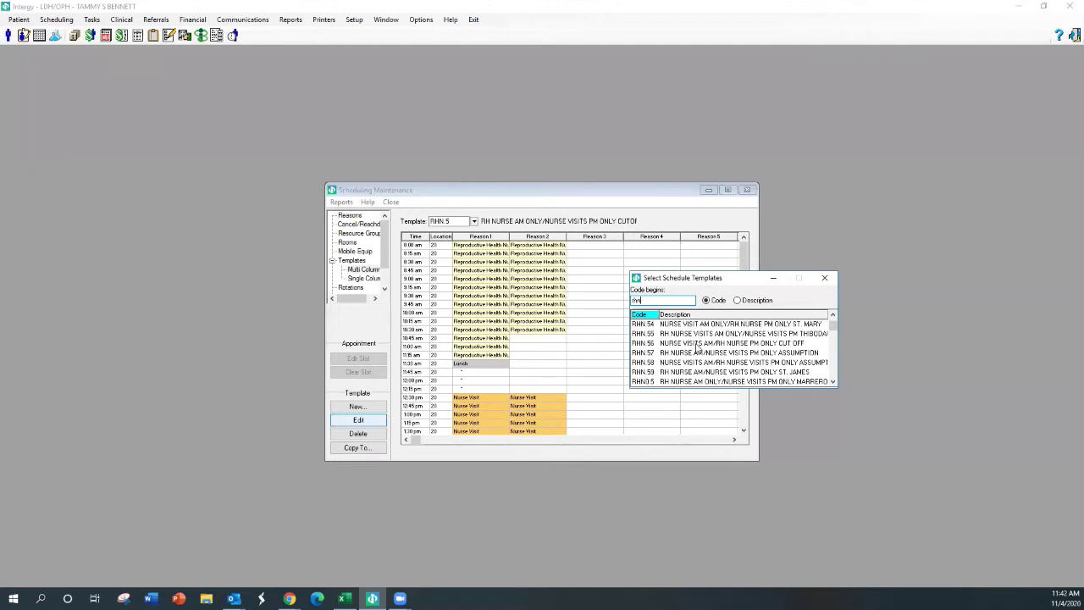
{"action": "scroll", "coordinate": [698, 349], "scroll_direction": "down", "scroll_amount": 2}
{"action": "scroll", "coordinate": [701, 352], "scroll_direction": "down", "scroll_amount": 1}
{"action": "scroll", "coordinate": [701, 352], "scroll_direction": "down", "scroll_amount": 3}
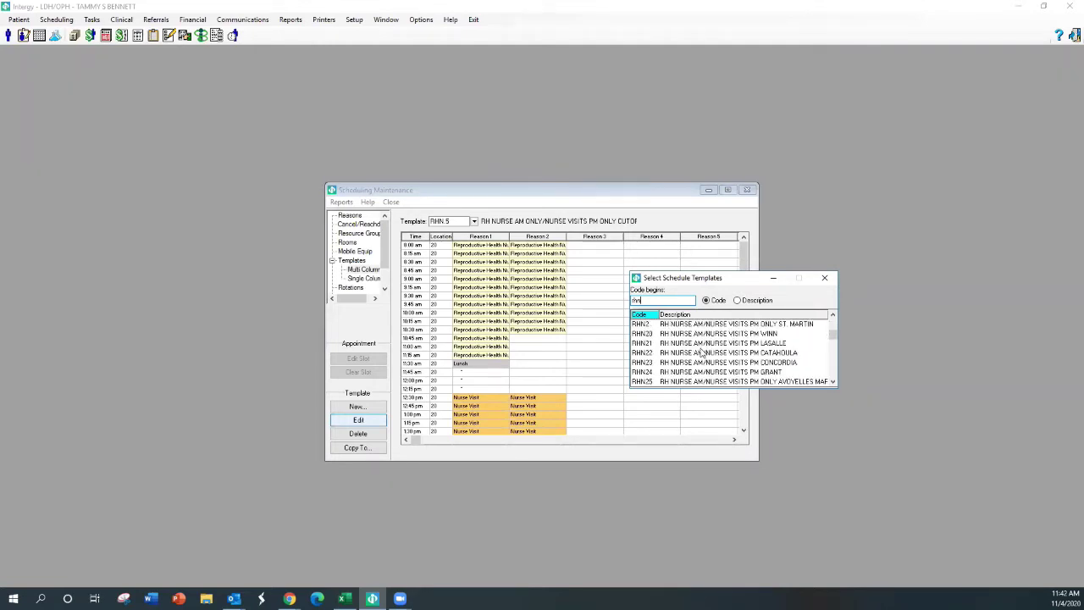
{"action": "scroll", "coordinate": [701, 352], "scroll_direction": "down", "scroll_amount": 2}
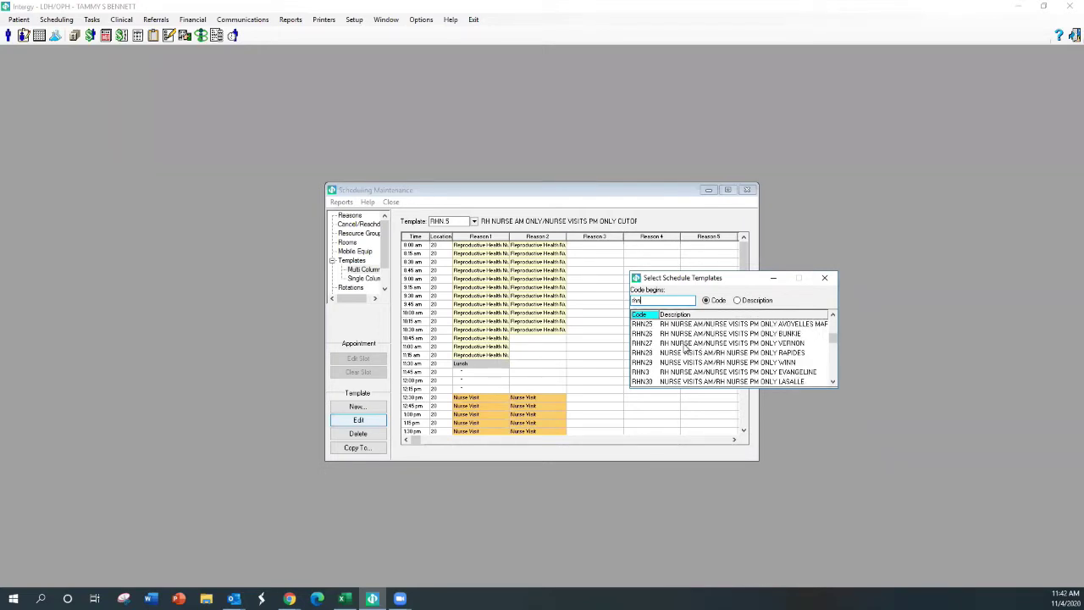
{"action": "scroll", "coordinate": [690, 366], "scroll_direction": "down", "scroll_amount": 1}
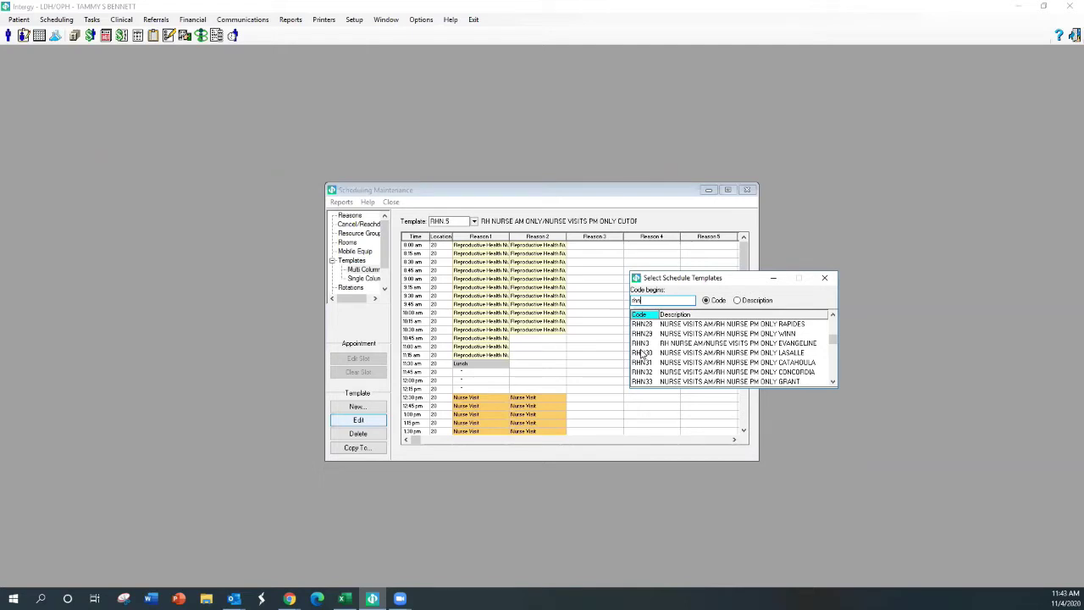
{"action": "left_click", "coordinate": [825, 278]}
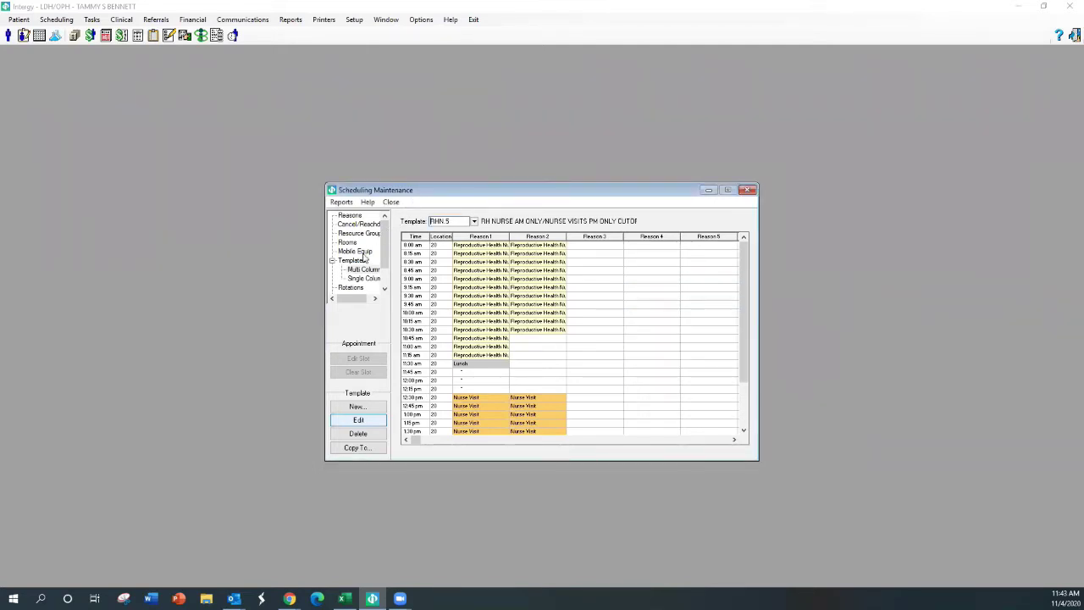
Open the rotations, browse the available ones, and view the weekly template pattern of a telemedicine rotation
{"action": "left_click", "coordinate": [350, 288]}
{"action": "left_click", "coordinate": [494, 221]}
{"action": "left_click", "coordinate": [503, 222]}
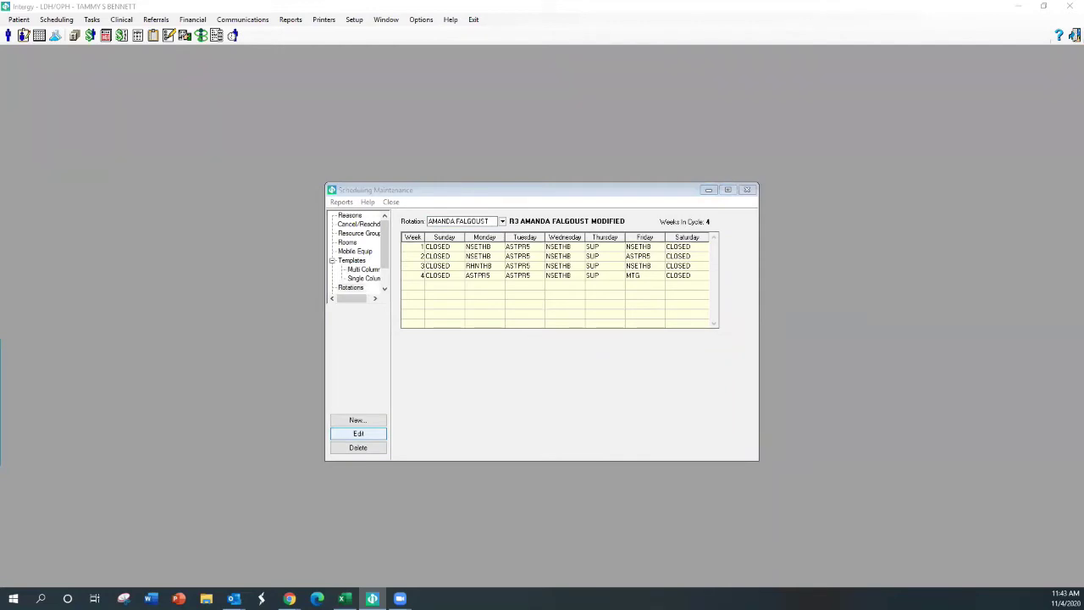
{"action": "scroll", "coordinate": [503, 222], "scroll_direction": "down", "scroll_amount": 5}
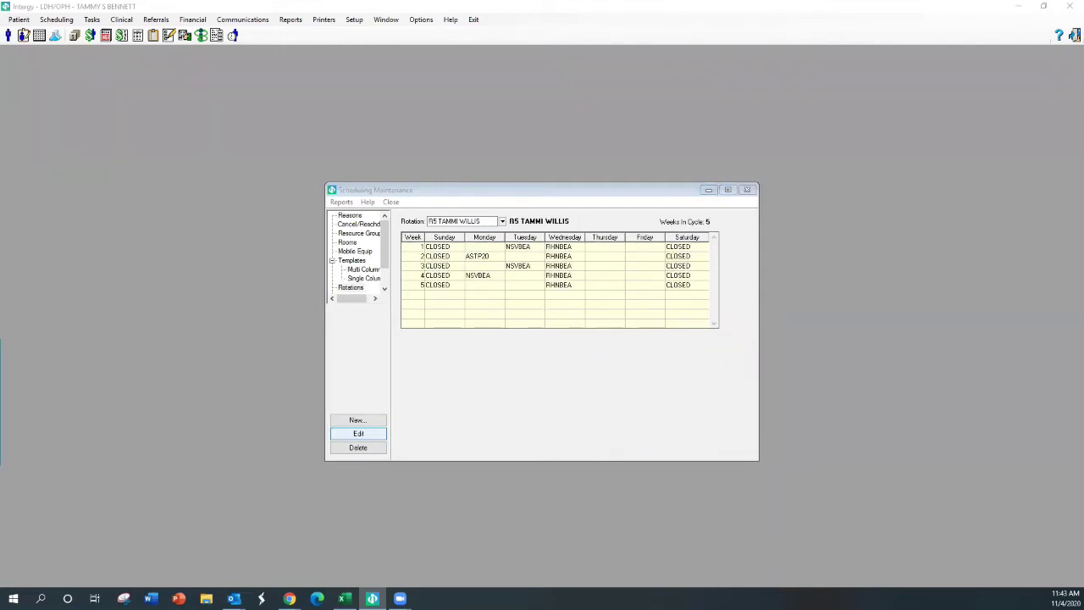
{"action": "left_click", "coordinate": [464, 273]}
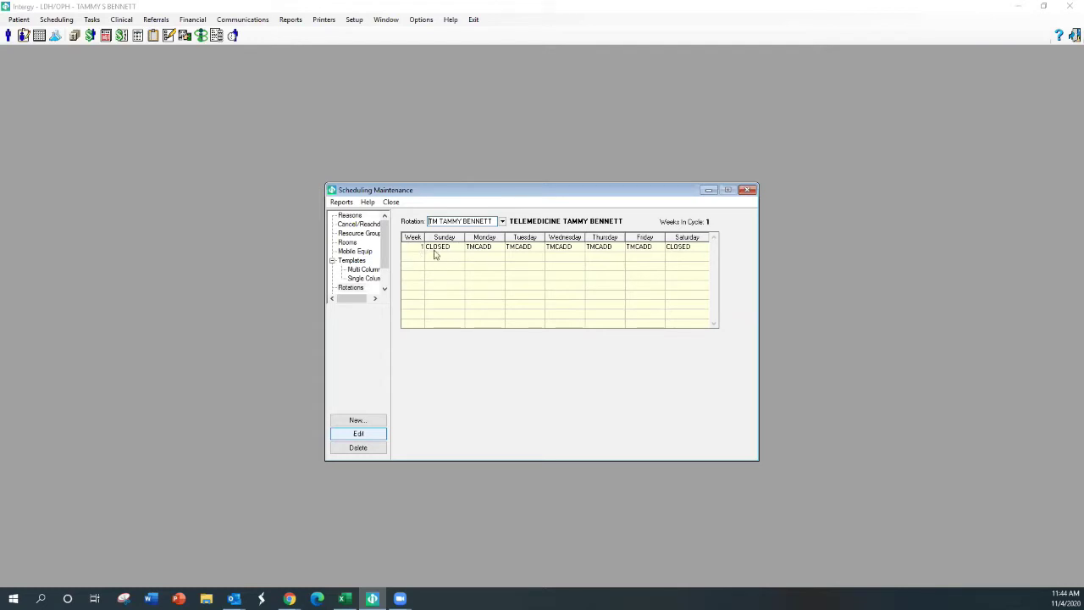
{"action": "left_click", "coordinate": [566, 246]}
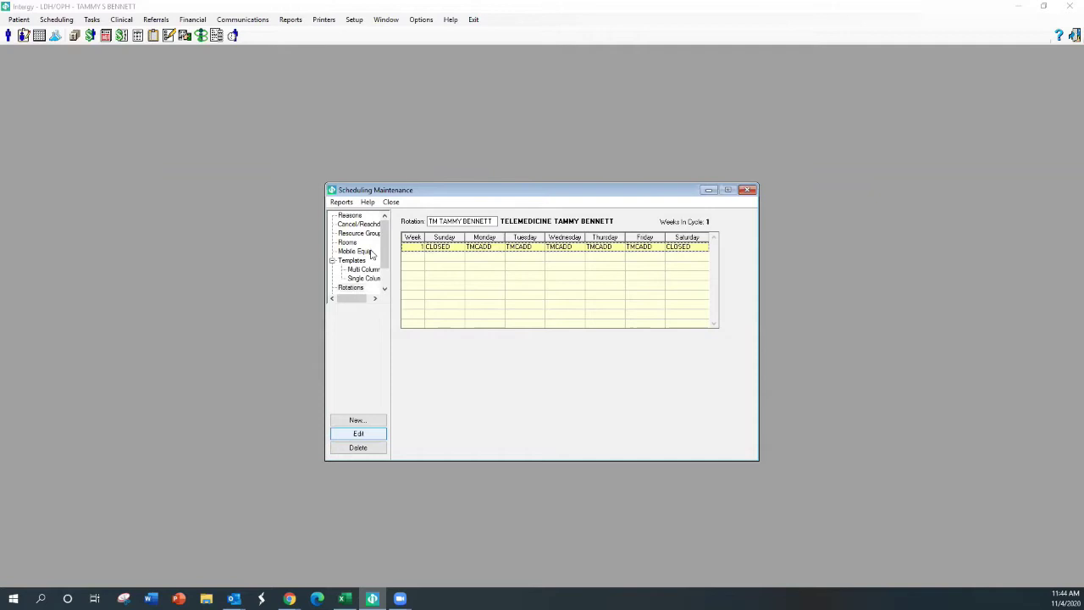
Preview several rotations from the list, including TEST1, TBMD6 and a modified two-week R8 rotation, and close the list
{"action": "left_click", "coordinate": [496, 221]}
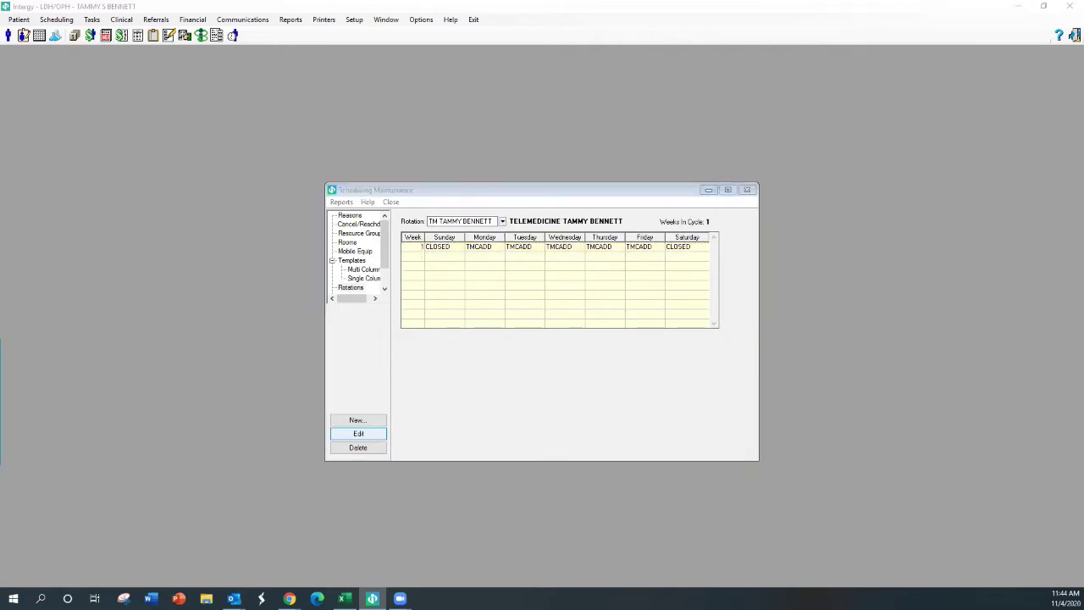
{"action": "left_click_drag", "start_coordinate": [0, 346], "coordinate": [279, 160]}
{"action": "left_click", "coordinate": [318, 237]}
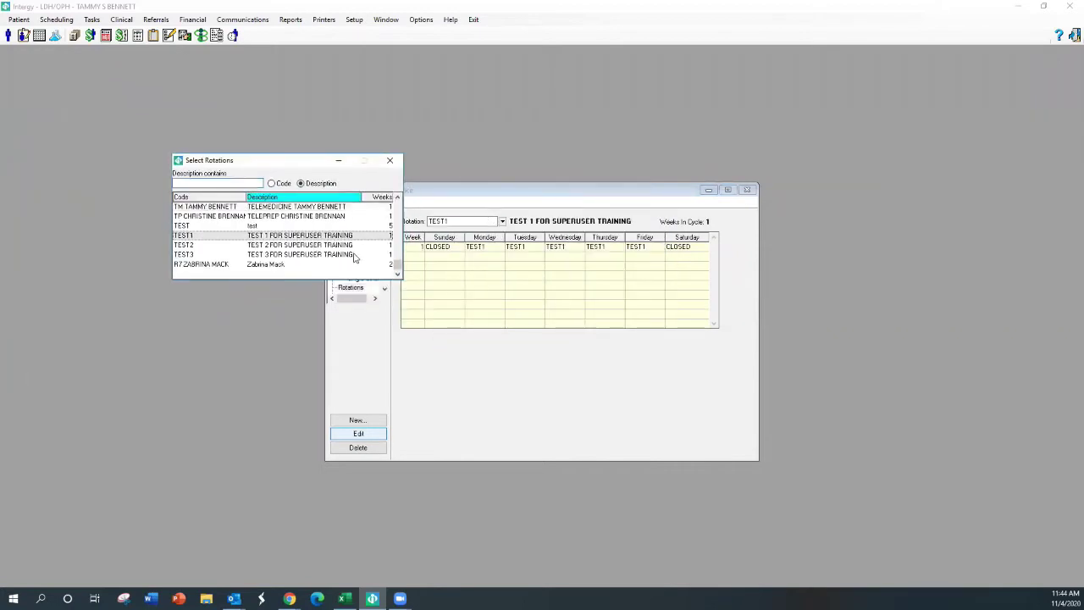
{"action": "left_click", "coordinate": [254, 217]}
{"action": "left_click", "coordinate": [254, 207]}
{"action": "scroll", "coordinate": [251, 244], "scroll_direction": "up", "scroll_amount": 3}
{"action": "left_click", "coordinate": [250, 239]}
{"action": "left_click", "coordinate": [256, 223]}
{"action": "left_click", "coordinate": [256, 220]}
{"action": "scroll", "coordinate": [258, 227], "scroll_direction": "up", "scroll_amount": 10}
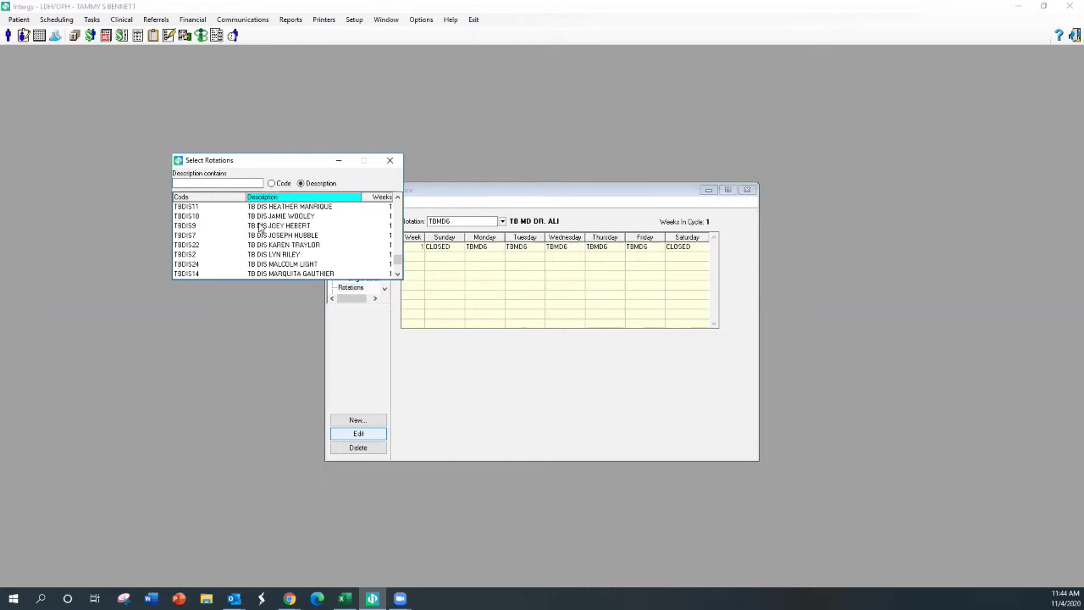
{"action": "left_click", "coordinate": [261, 227]}
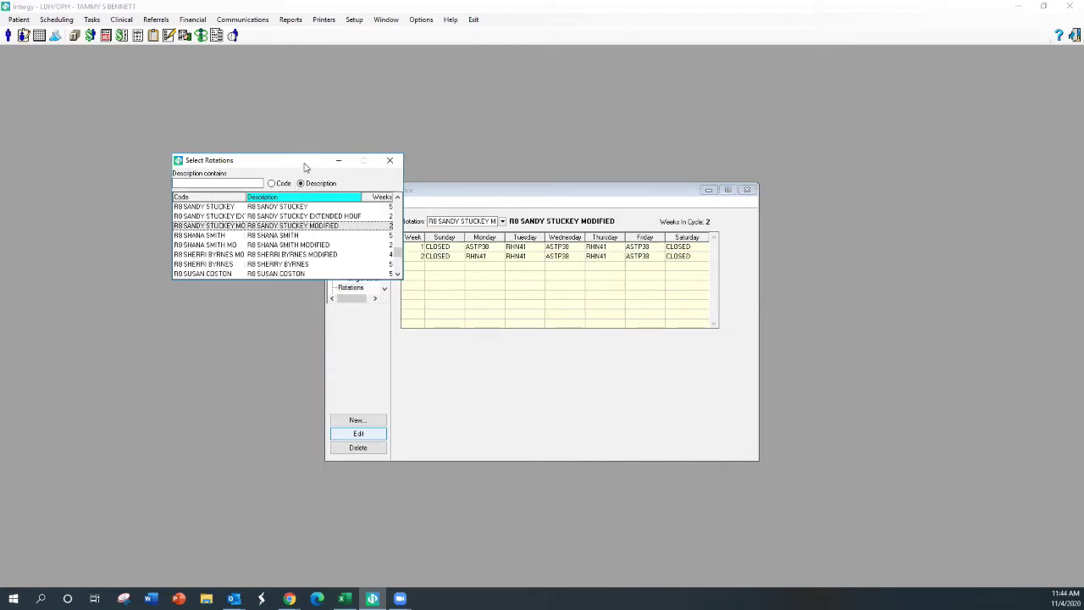
{"action": "left_click_drag", "start_coordinate": [300, 161], "coordinate": [188, 157]}
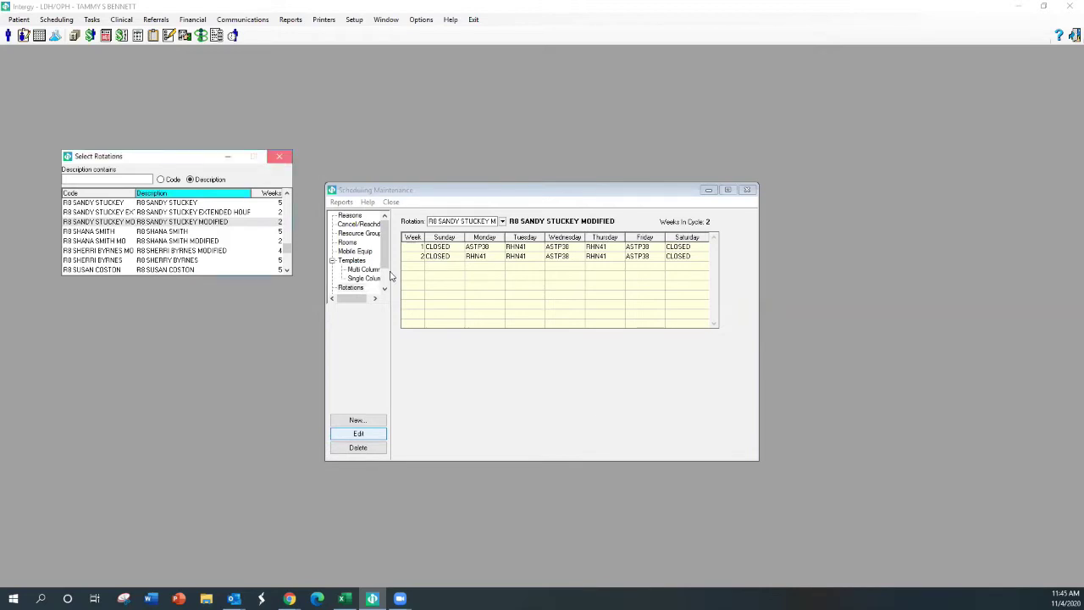
{"action": "left_click", "coordinate": [280, 155]}
Return to the multi-column templates and preview templates RHMST2 and ASTP10 with the template list moved beside the grid
{"action": "left_click", "coordinate": [365, 268]}
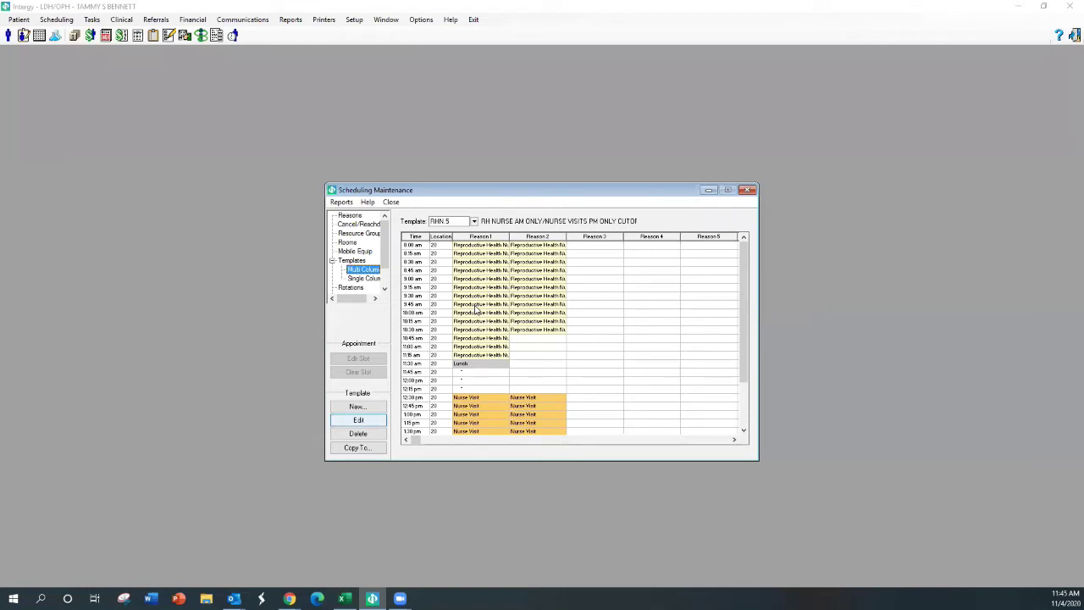
{"action": "left_click", "coordinate": [475, 223]}
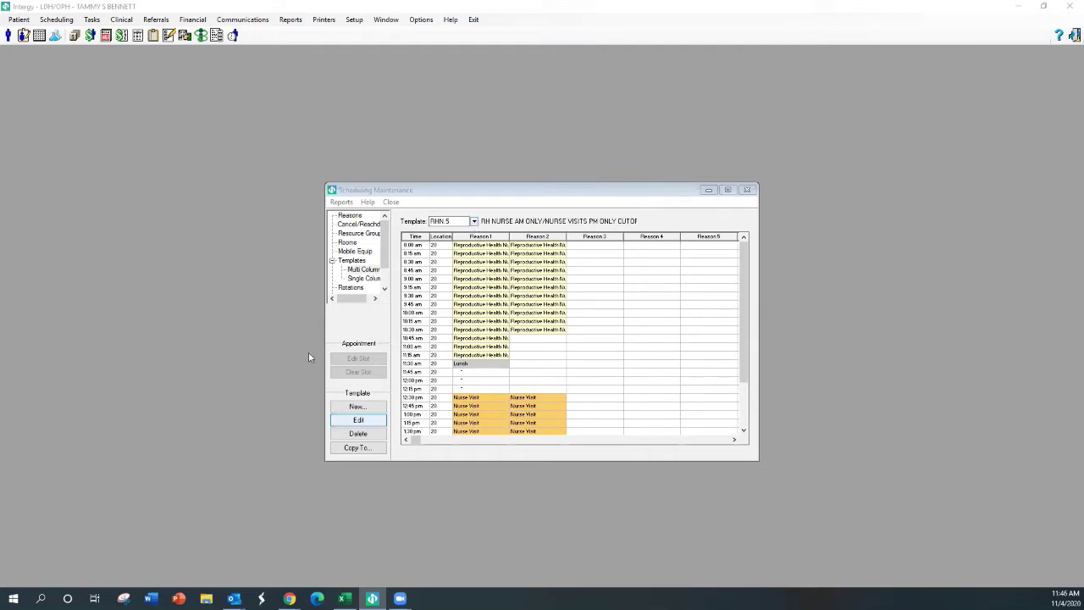
{"action": "left_click_drag", "start_coordinate": [458, 124], "coordinate": [719, 208]}
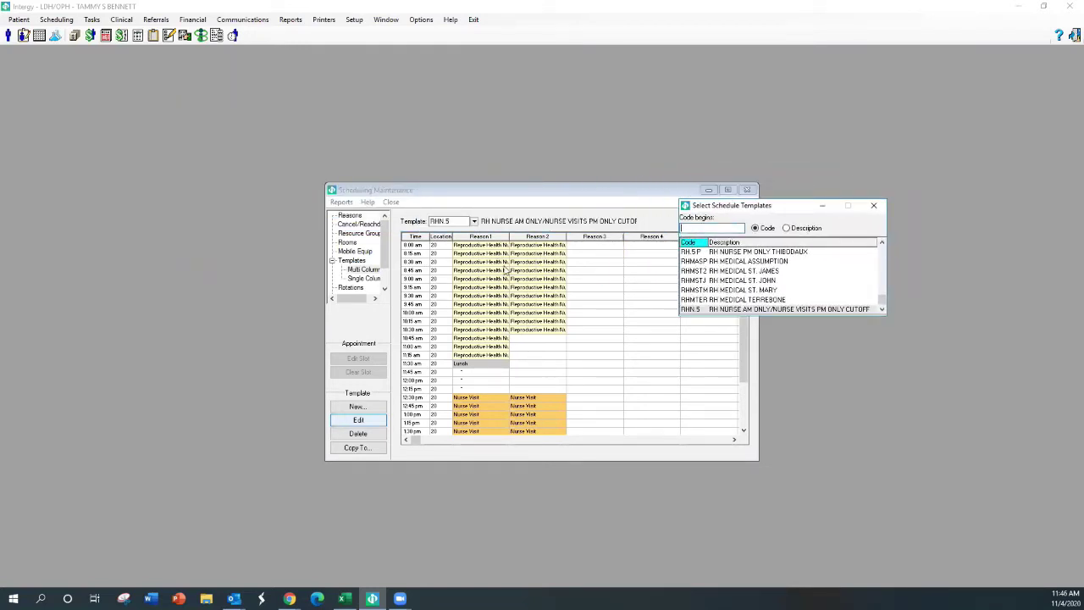
{"action": "left_click", "coordinate": [725, 275]}
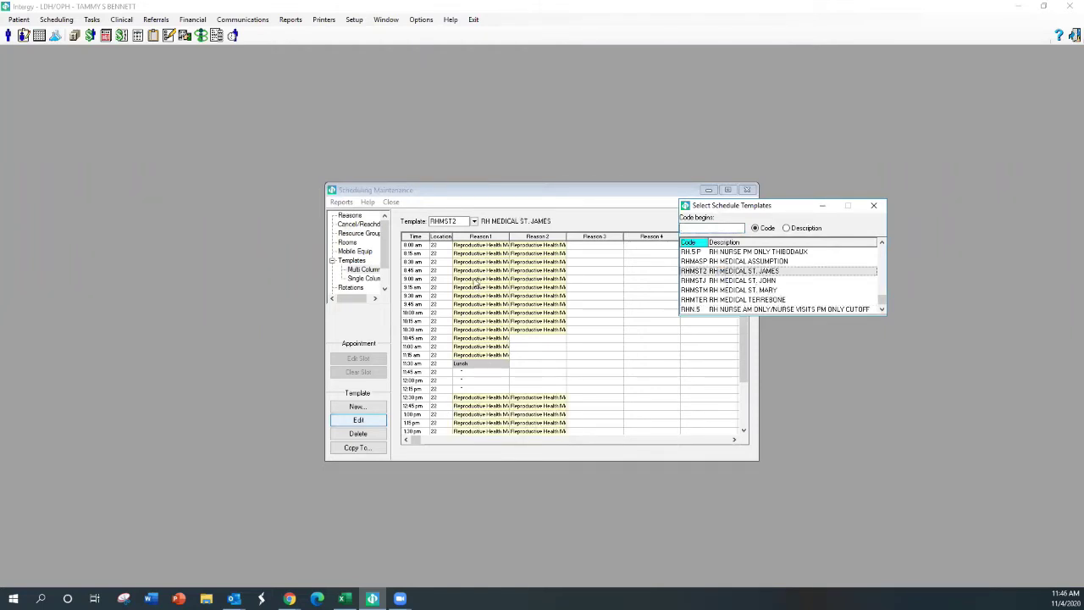
{"action": "left_click_drag", "start_coordinate": [880, 277], "coordinate": [877, 242]}
{"action": "left_click", "coordinate": [777, 261]}
Browse further through the schedule templates and preview R4EVAN, APRN MEDICAL EVANGELINE
{"action": "scroll", "coordinate": [767, 271], "scroll_direction": "down", "scroll_amount": 5}
{"action": "scroll", "coordinate": [767, 293], "scroll_direction": "down", "scroll_amount": 5}
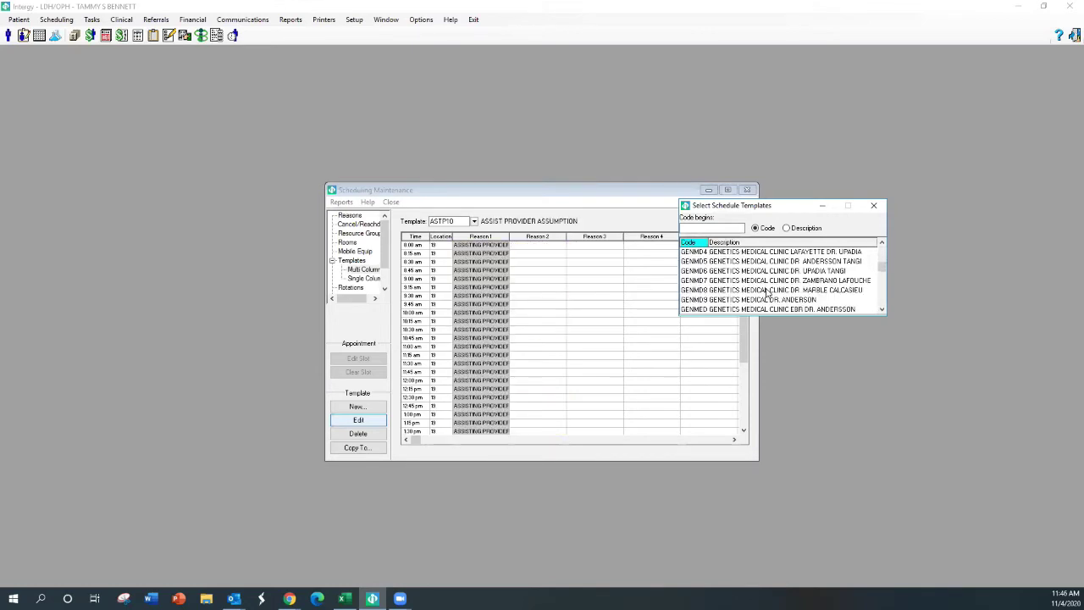
{"action": "scroll", "coordinate": [767, 293], "scroll_direction": "down", "scroll_amount": 10}
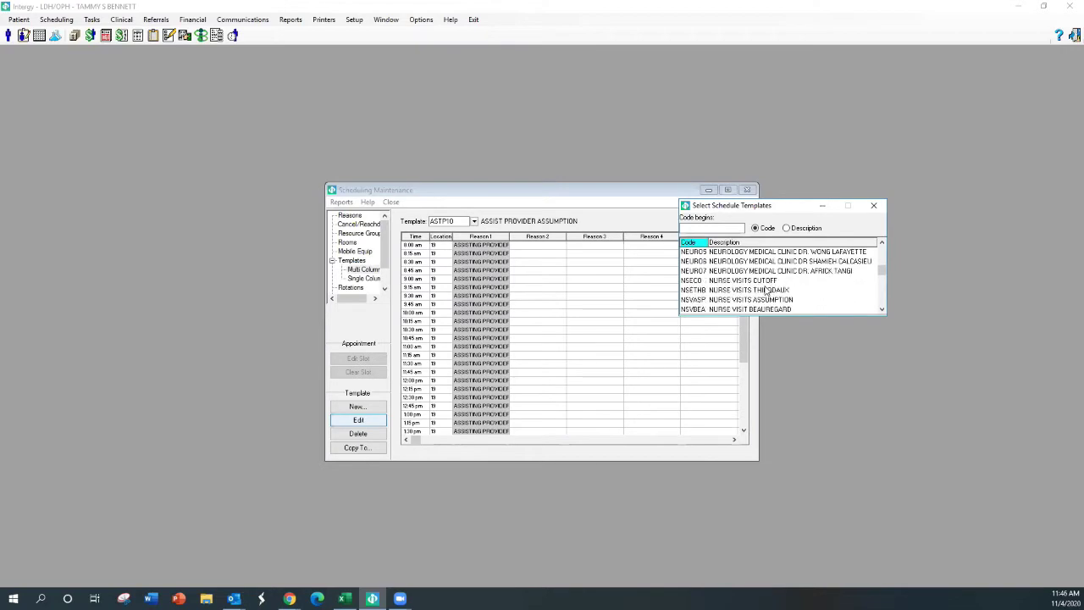
{"action": "scroll", "coordinate": [767, 291], "scroll_direction": "down", "scroll_amount": 10}
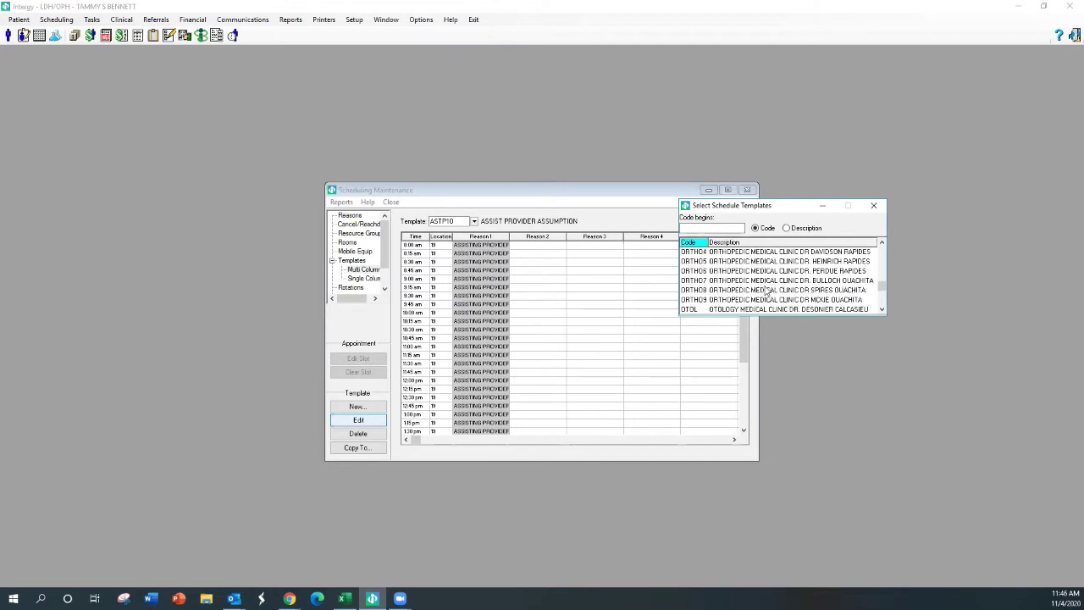
{"action": "scroll", "coordinate": [767, 291], "scroll_direction": "down", "scroll_amount": 1}
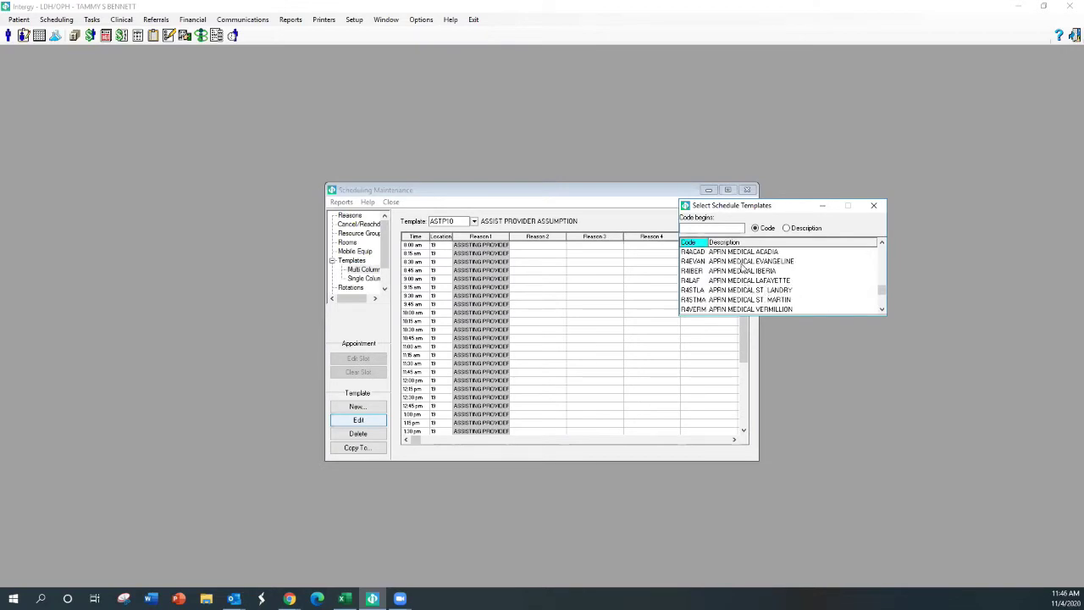
{"action": "left_click", "coordinate": [740, 261]}
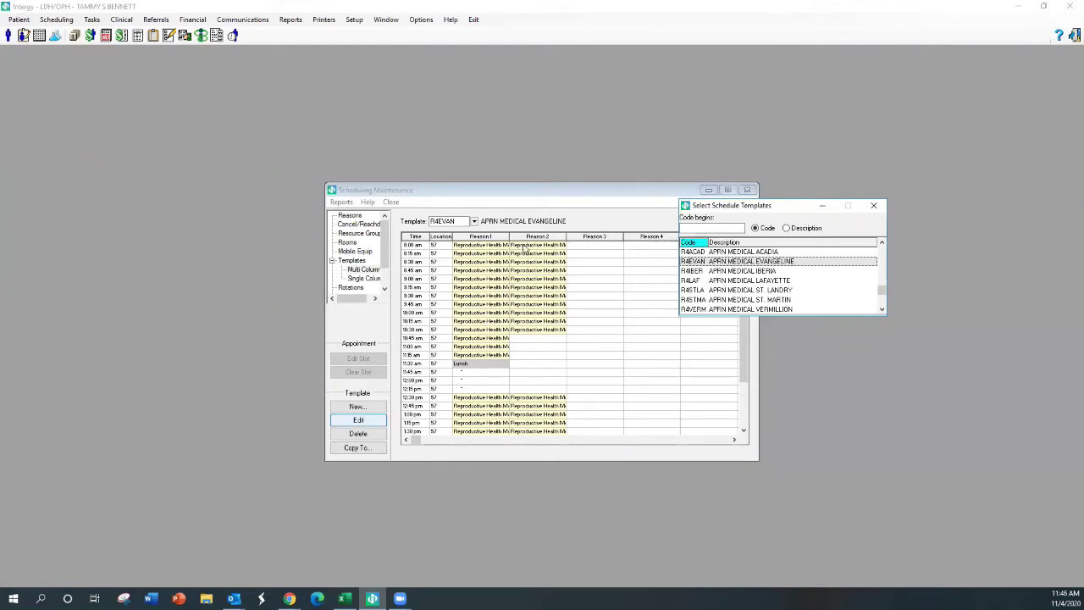
Examine the 8:00 and 8:15 am slots in the Reason 1 and Reason 2 columns of R4EVAN and close the template list
{"action": "left_click", "coordinate": [481, 248]}
{"action": "left_click", "coordinate": [482, 248]}
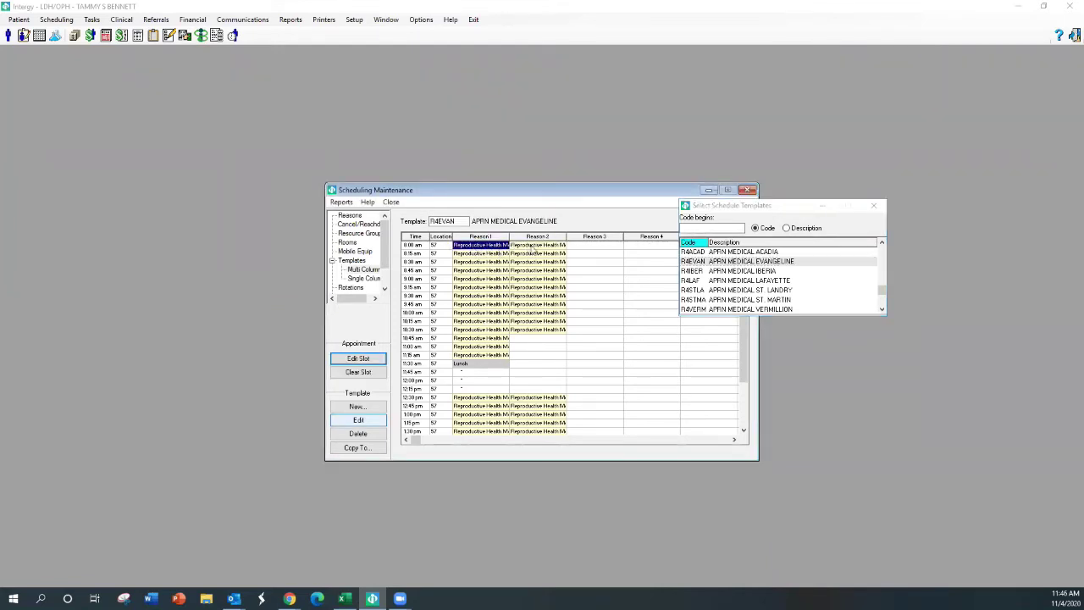
{"action": "left_click", "coordinate": [531, 249]}
{"action": "left_click", "coordinate": [531, 249]}
{"action": "left_click", "coordinate": [477, 254]}
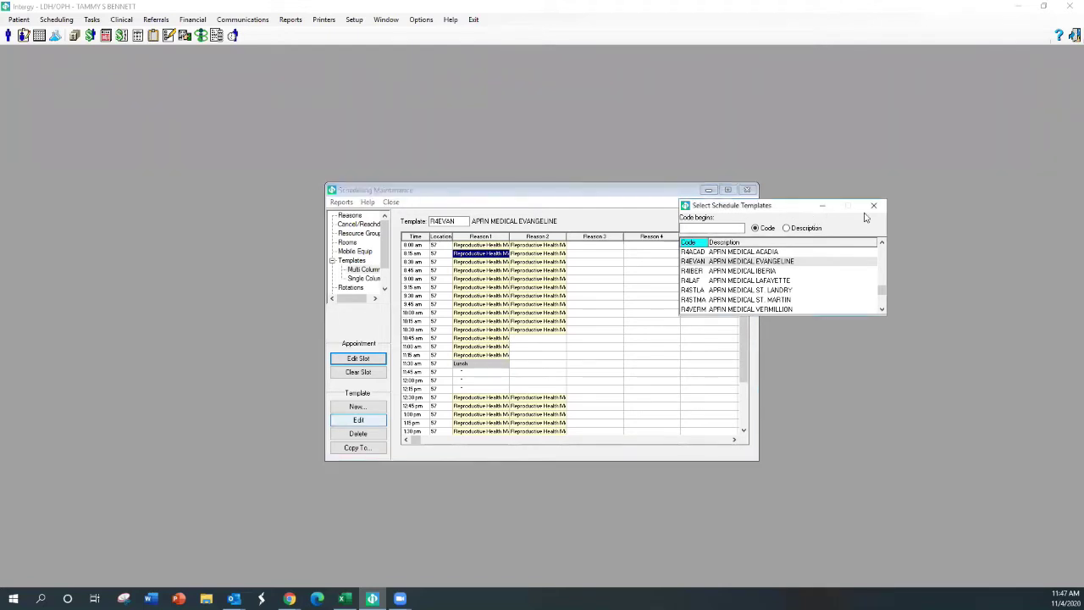
{"action": "left_click_drag", "start_coordinate": [786, 209], "coordinate": [864, 214]}
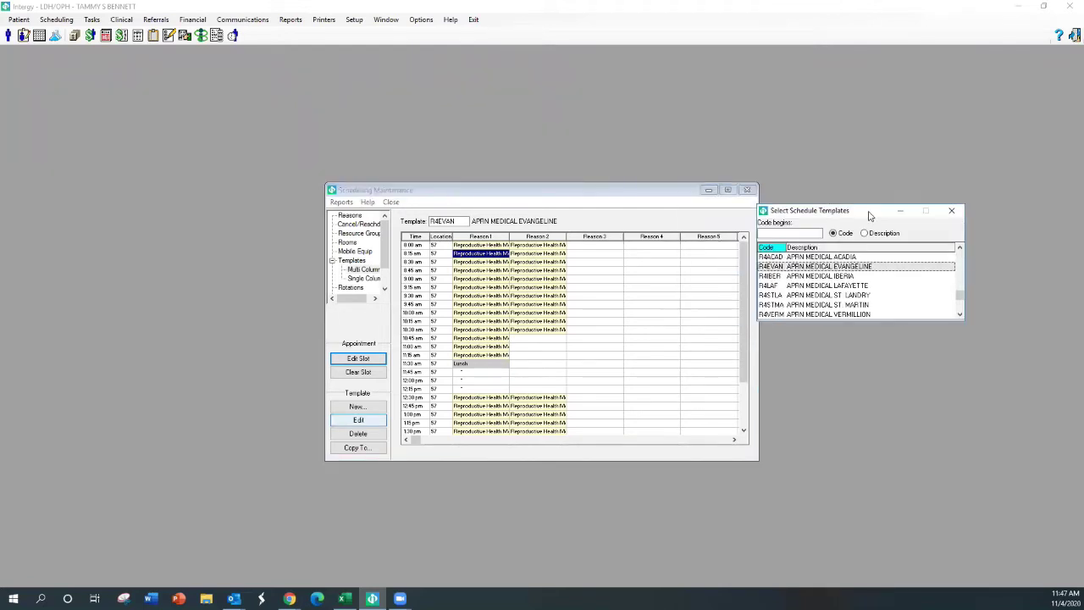
{"action": "left_click", "coordinate": [952, 212]}
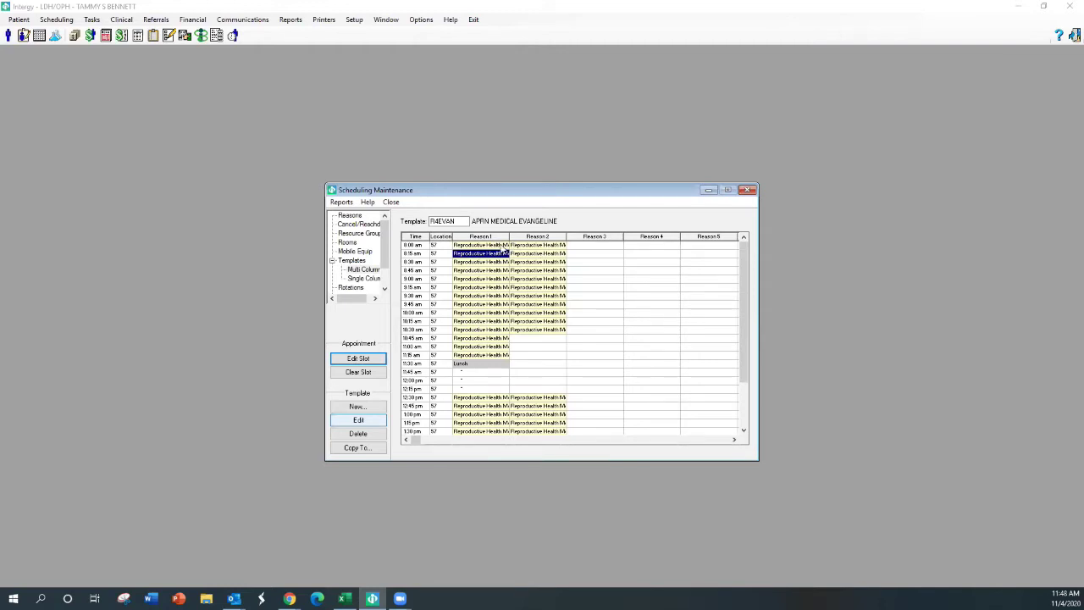
View the description and hours settings of template R4EVAN, cancel them, and inspect its 8:15 and 8:30 am slots in both reason columns
{"action": "left_click", "coordinate": [482, 245]}
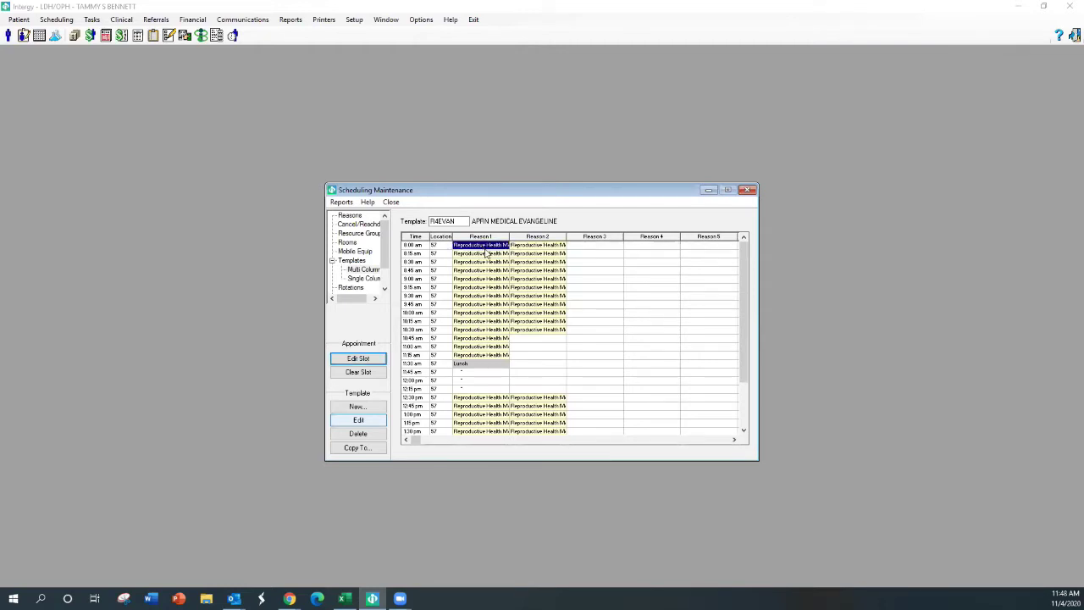
{"action": "left_click", "coordinate": [370, 420]}
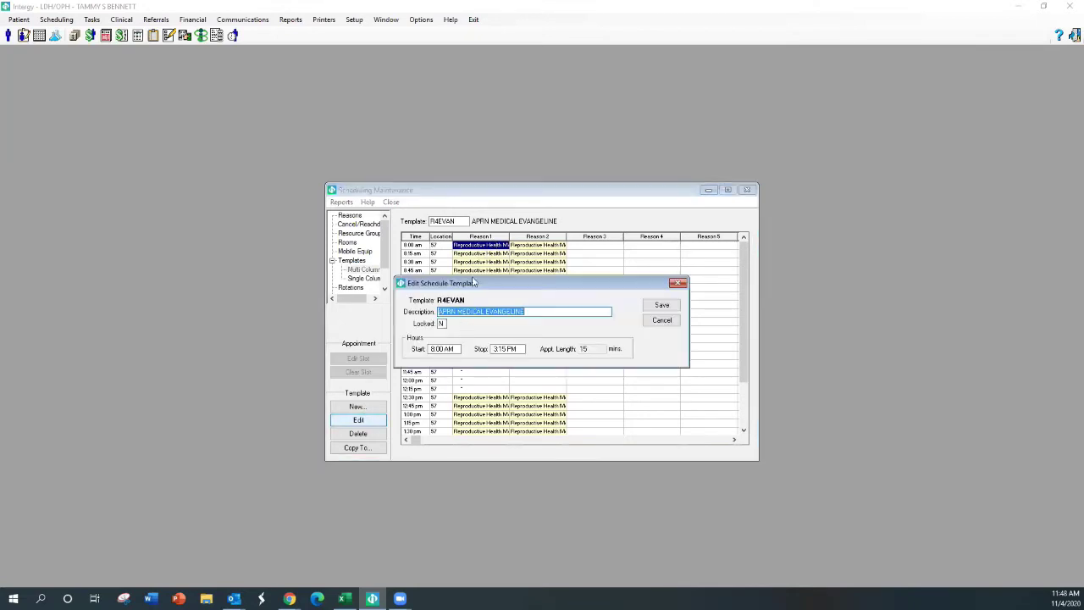
{"action": "left_click", "coordinate": [661, 320]}
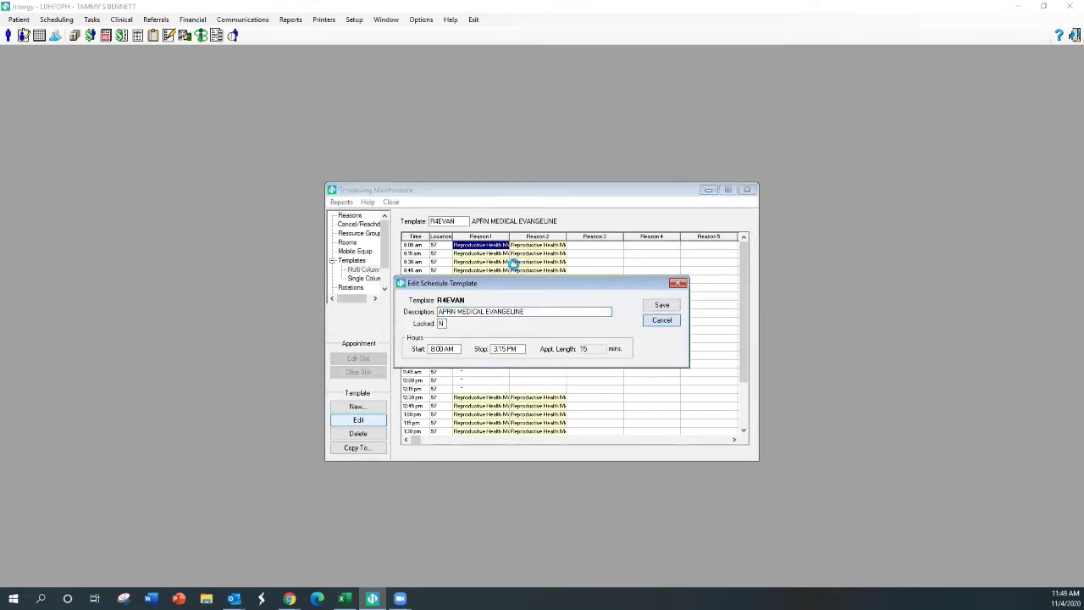
{"action": "left_click", "coordinate": [487, 252]}
{"action": "left_click", "coordinate": [533, 254]}
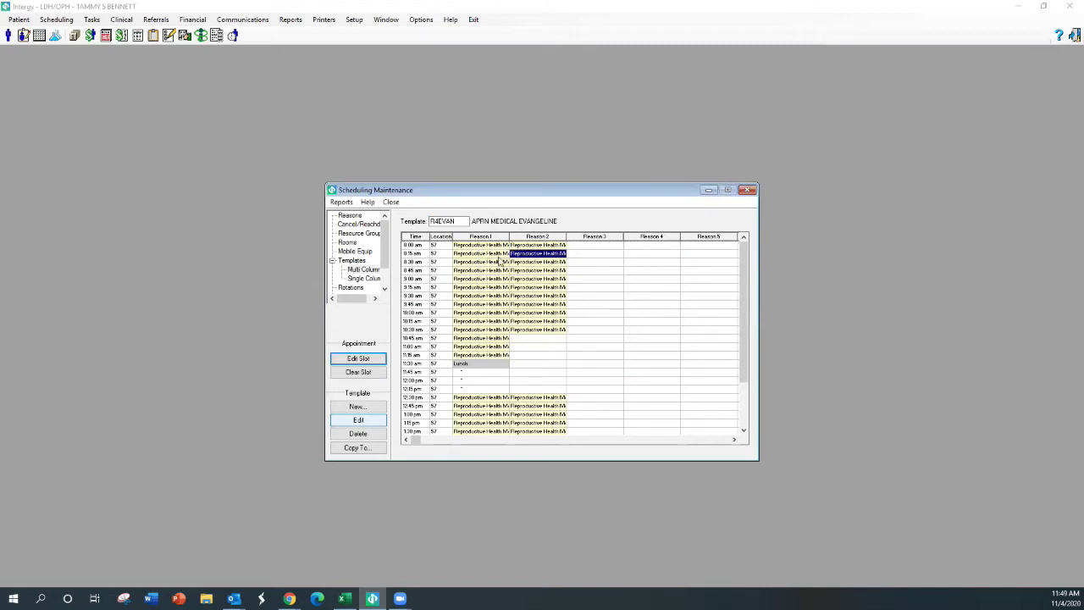
{"action": "left_click", "coordinate": [495, 262]}
{"action": "left_click", "coordinate": [520, 263]}
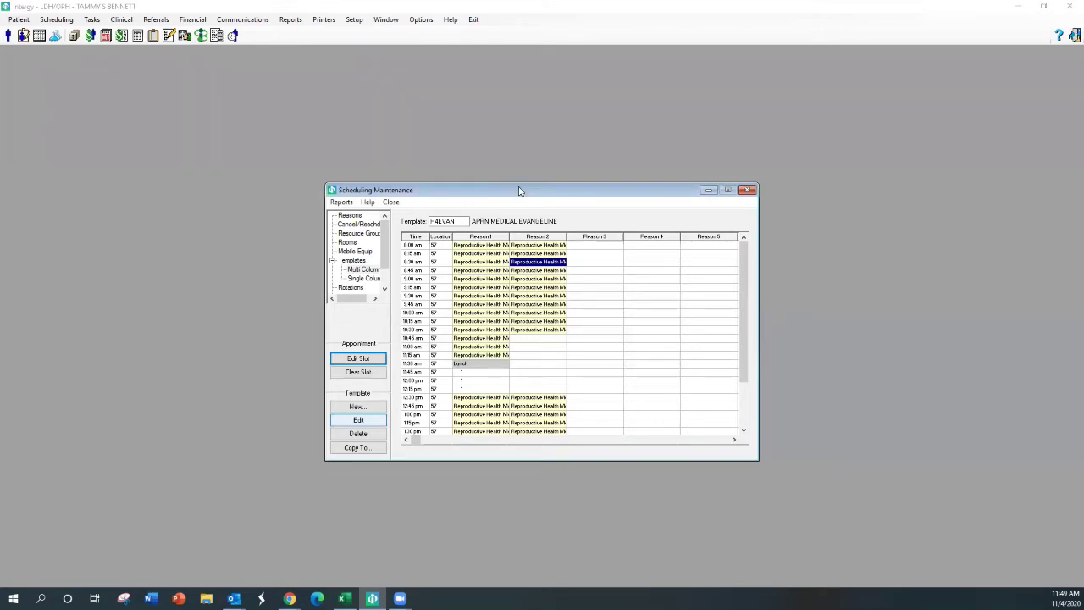
Reopen scheduling maintenance at the rotations and examine weeks 1 and 4 of the modified four-week R3 rotation
{"action": "left_click", "coordinate": [746, 190]}
{"action": "left_click", "coordinate": [353, 19]}
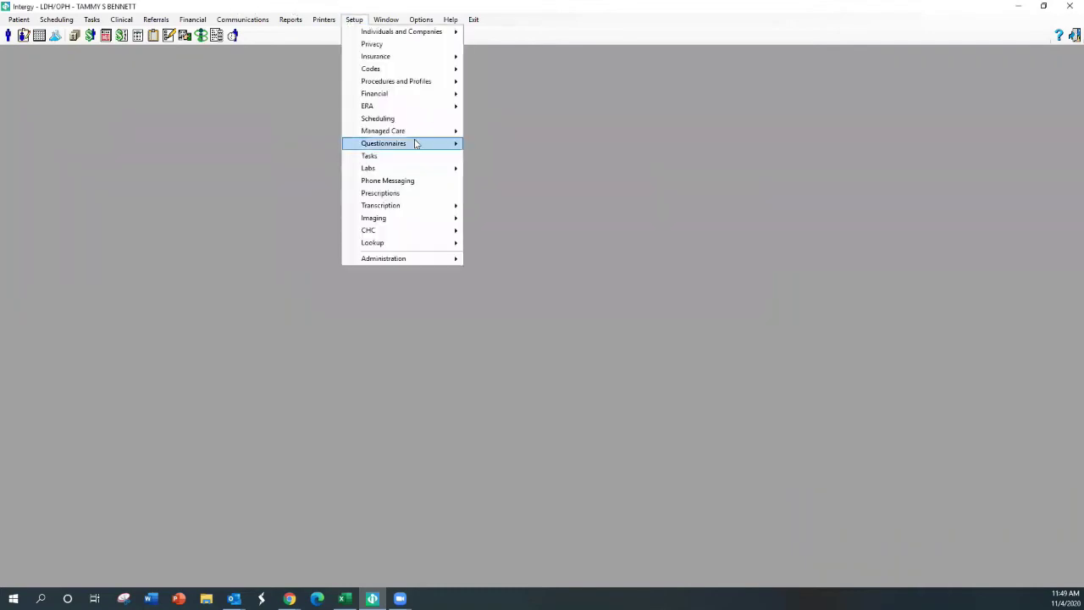
{"action": "left_click", "coordinate": [403, 240]}
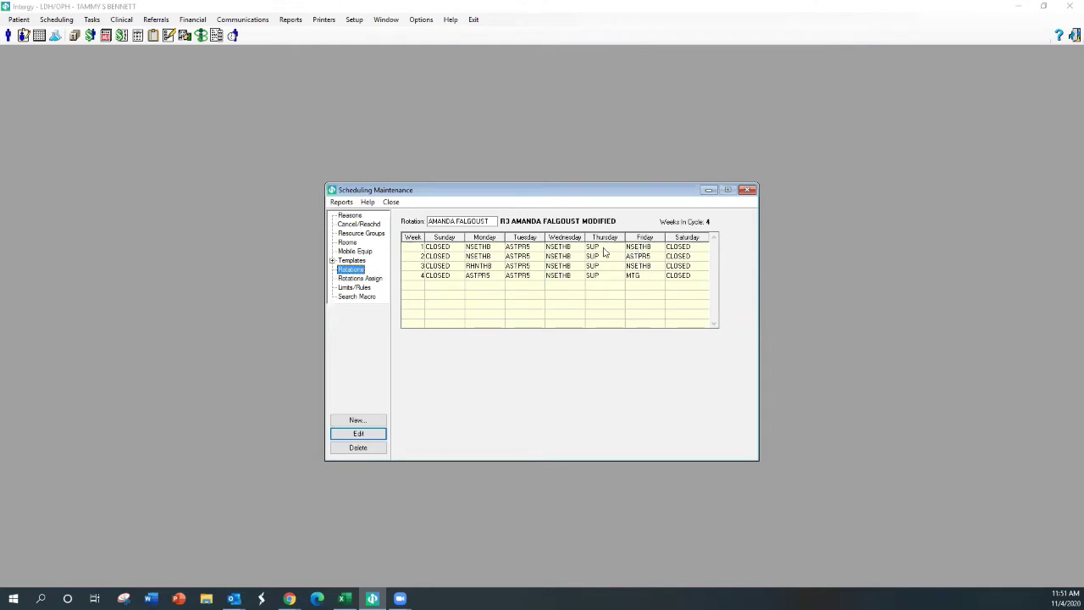
{"action": "left_click", "coordinate": [529, 247]}
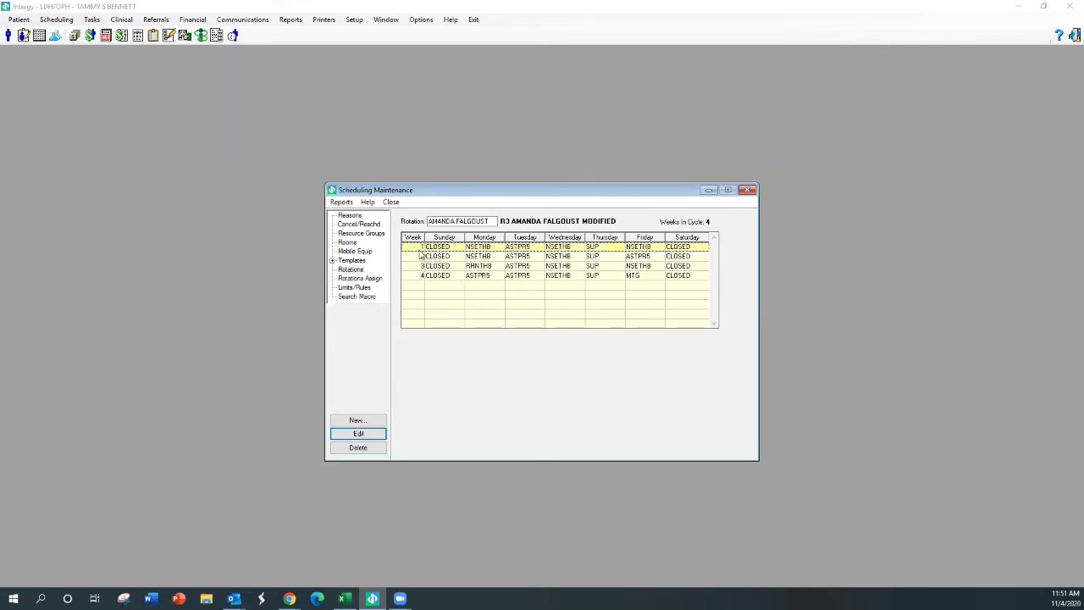
{"action": "left_click", "coordinate": [484, 278]}
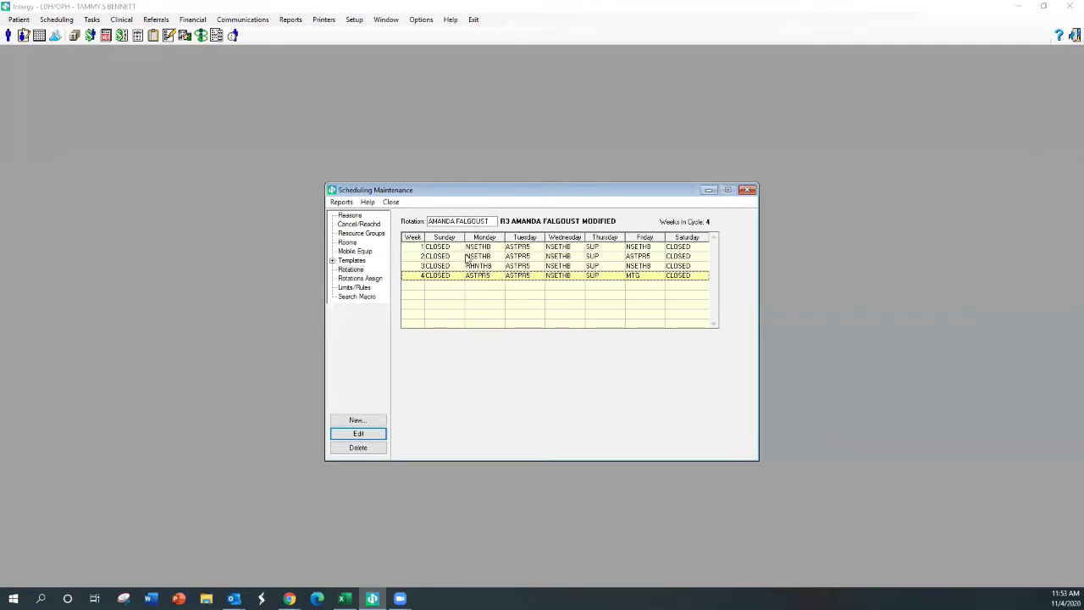
Browse the rotations and select the one-week telemedicine rotation that uses TMCADD on weekdays
{"action": "left_click", "coordinate": [486, 222]}
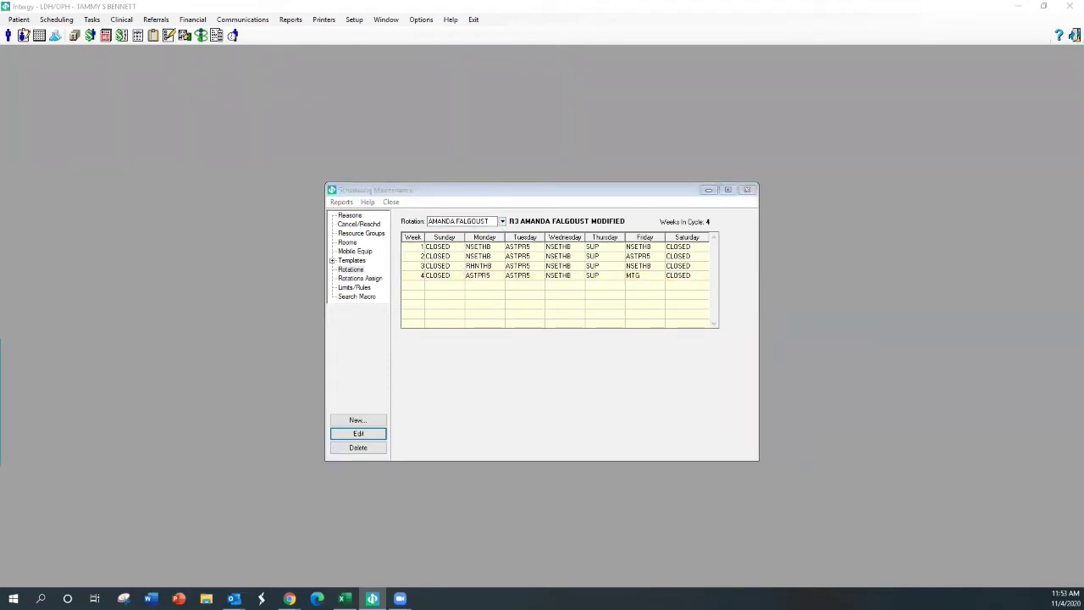
{"action": "key", "text": "Down"}
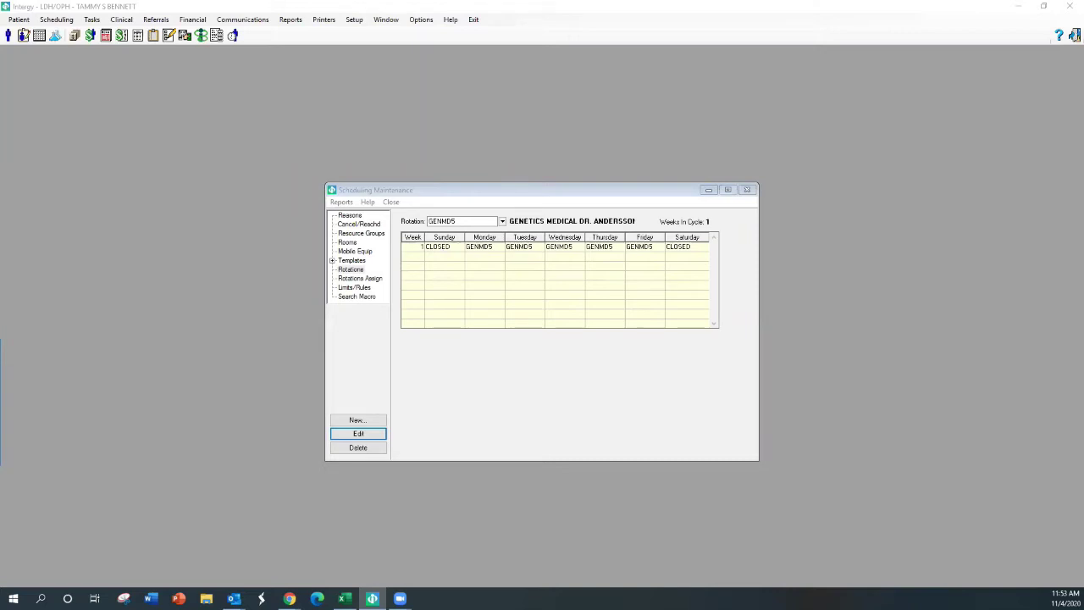
{"action": "key", "text": "Down"}
{"action": "left_click", "coordinate": [496, 250]}
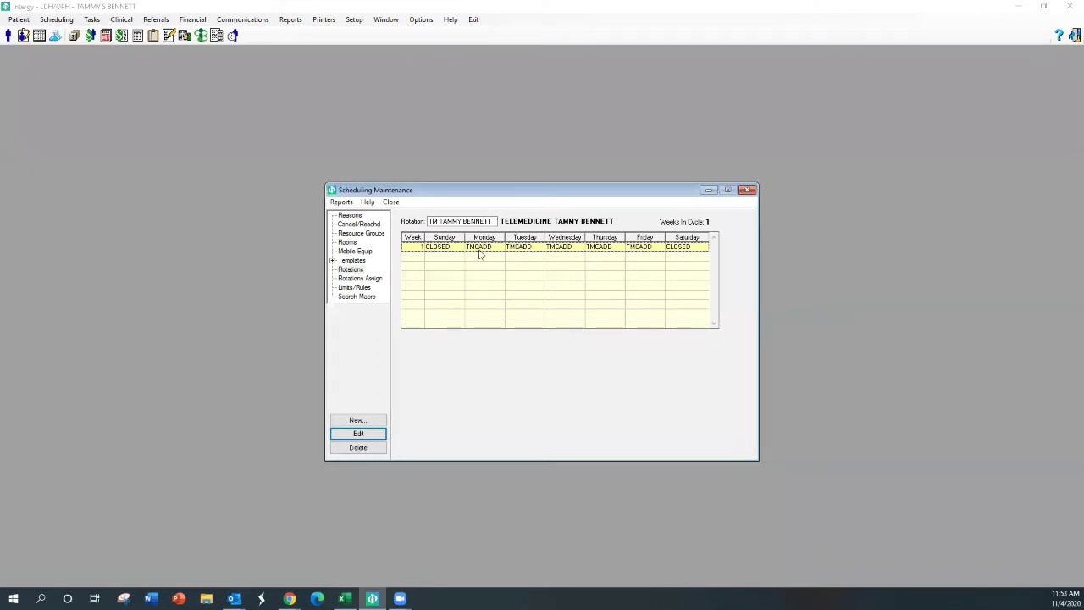
Assign template RHMST2, RH MEDICAL ST. JAMES, to Monday of the telemedicine rotation and save the rotation
{"action": "left_click", "coordinate": [375, 435]}
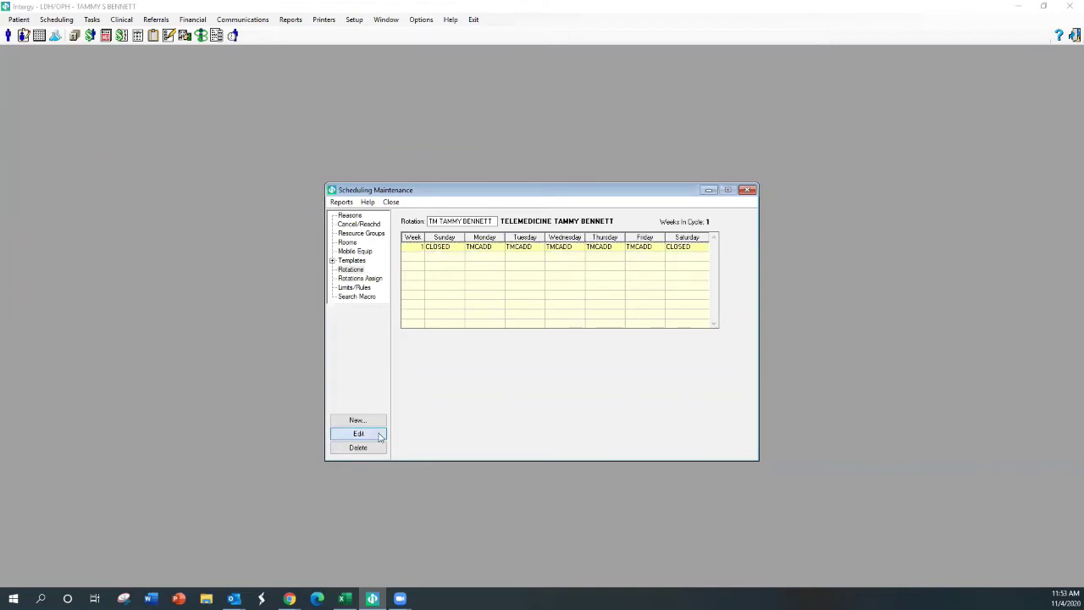
{"action": "double_click", "coordinate": [452, 315]}
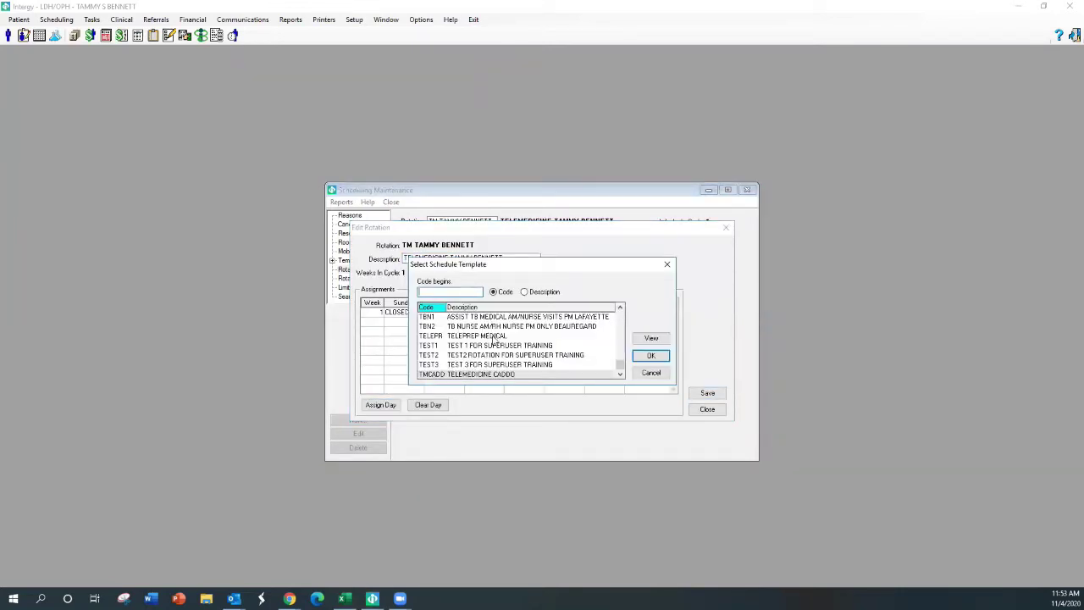
{"action": "scroll", "coordinate": [487, 352], "scroll_direction": "down", "scroll_amount": 2}
{"action": "scroll", "coordinate": [485, 356], "scroll_direction": "up", "scroll_amount": 4}
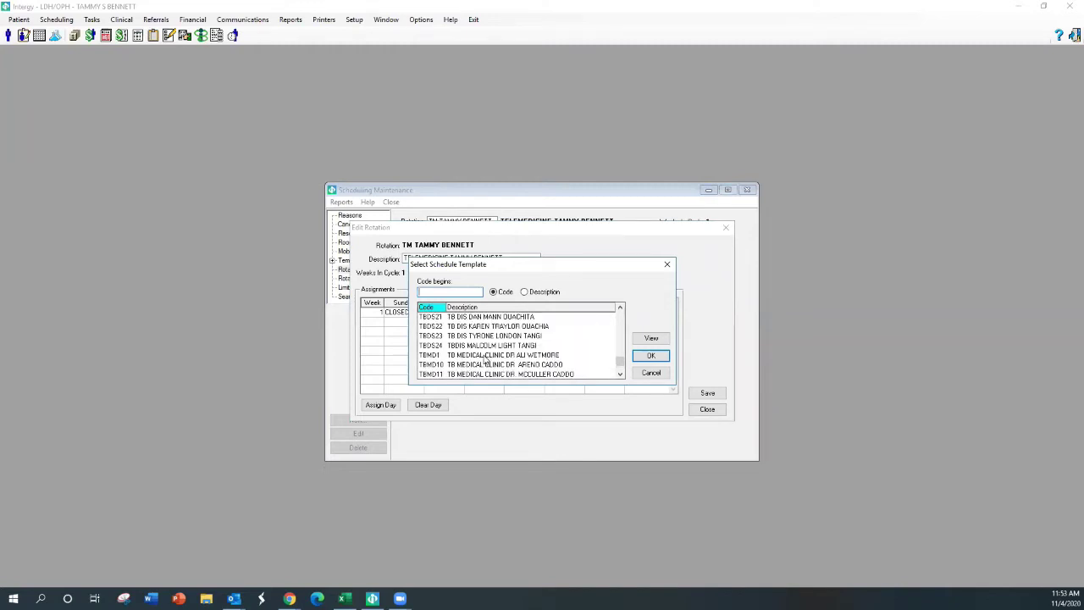
{"action": "type", "text": "rhm"}
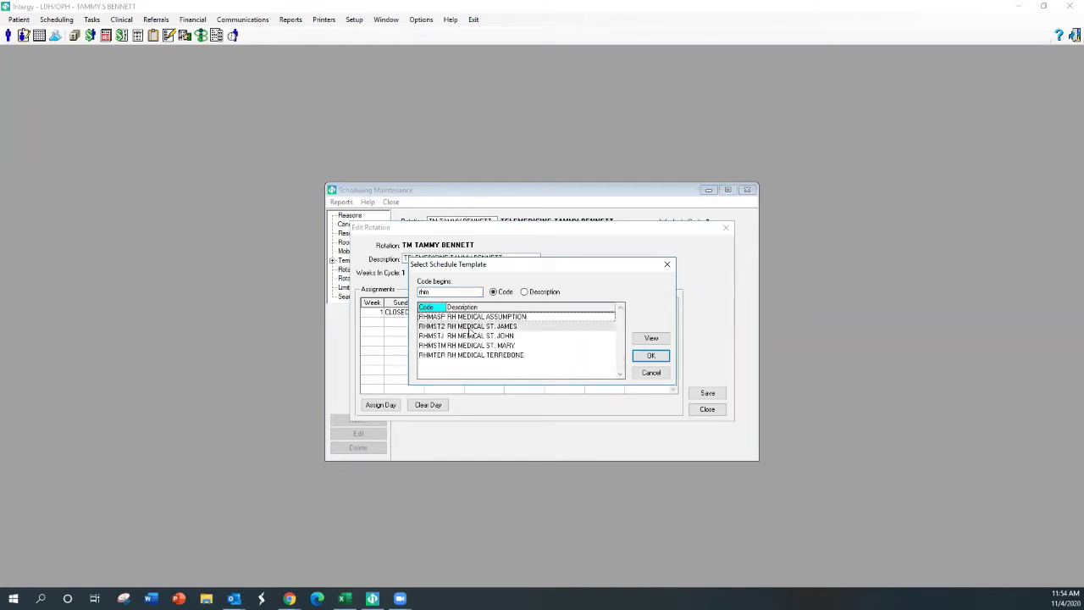
{"action": "double_click", "coordinate": [468, 327]}
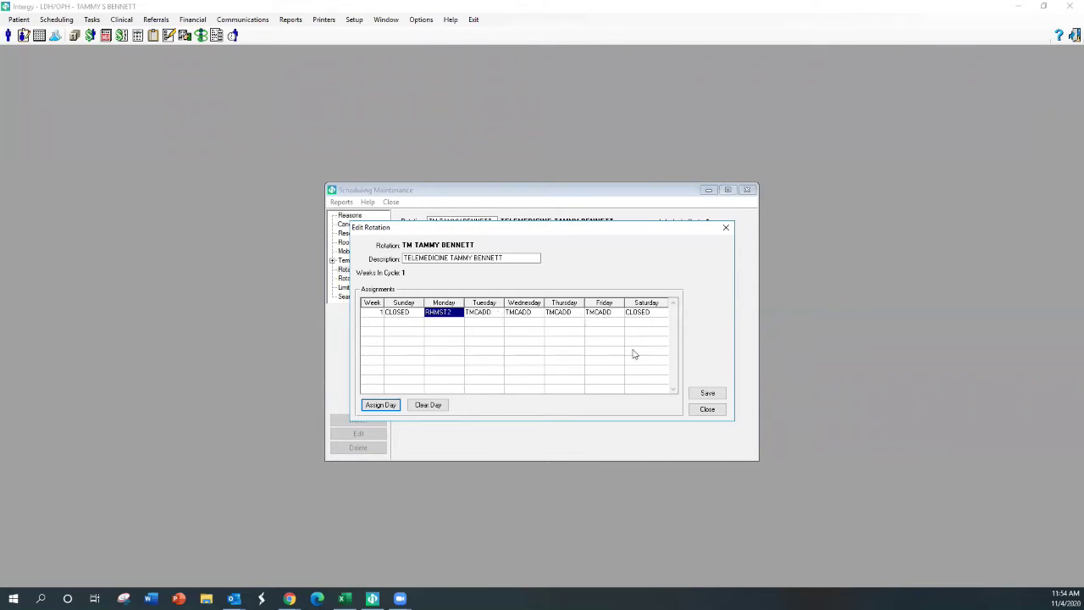
{"action": "left_click", "coordinate": [709, 394]}
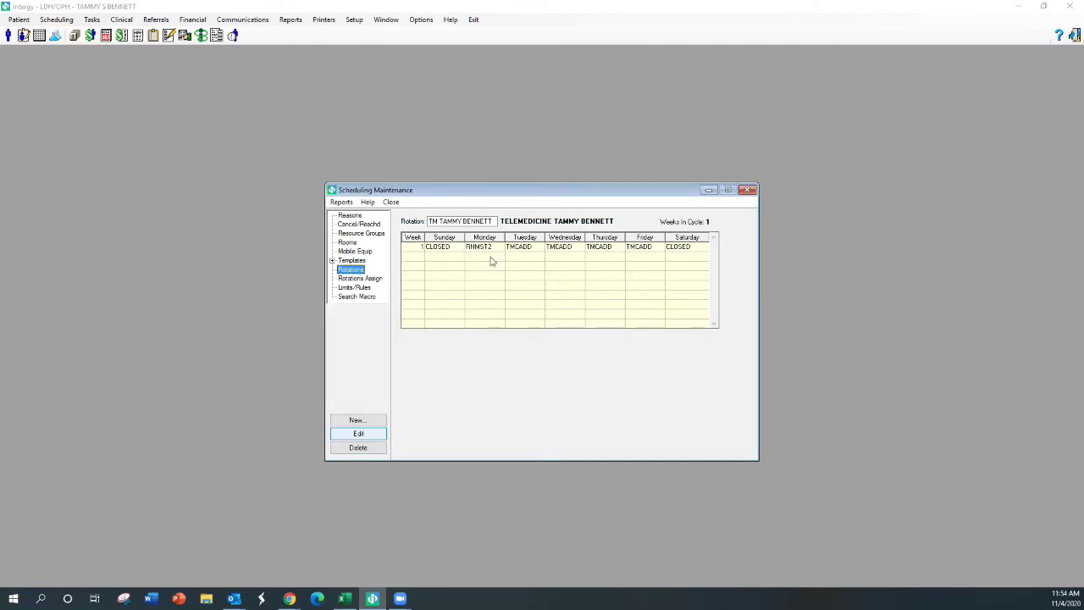
Reopen the telemedicine rotation, review its assignments from Sunday through Wednesday, and close it without changes
{"action": "left_click", "coordinate": [378, 434]}
{"action": "left_click", "coordinate": [442, 317]}
{"action": "left_click", "coordinate": [484, 320]}
{"action": "left_click", "coordinate": [534, 318]}
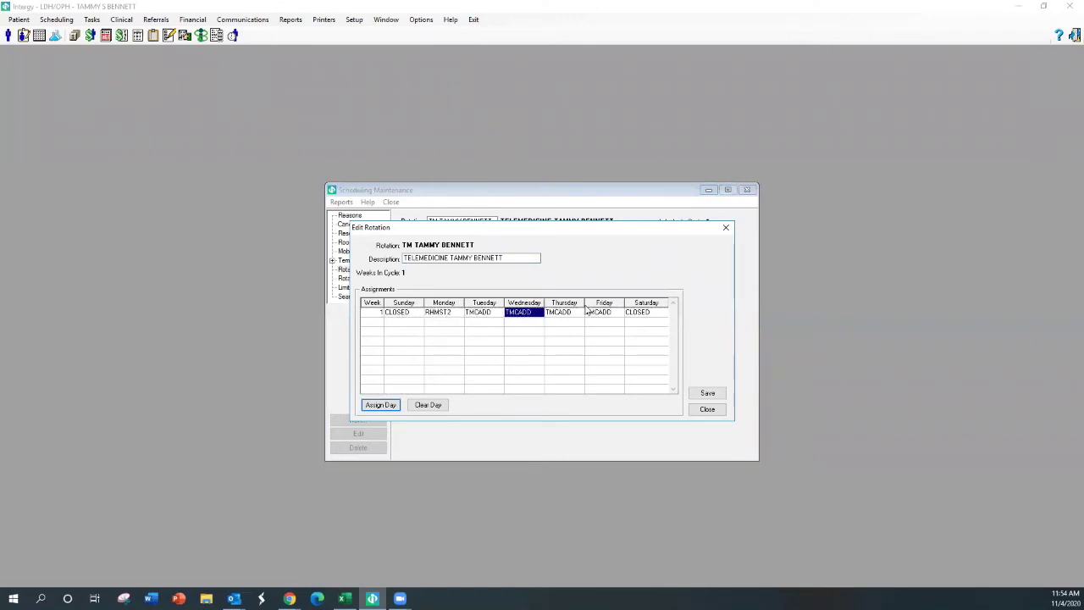
{"action": "left_click", "coordinate": [446, 313]}
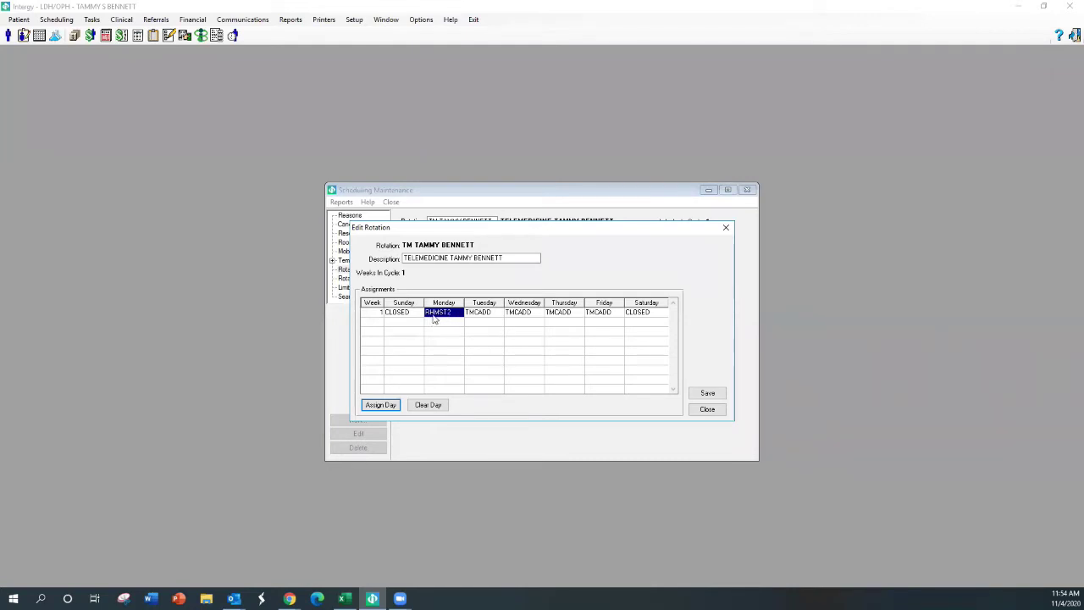
{"action": "left_click", "coordinate": [383, 315]}
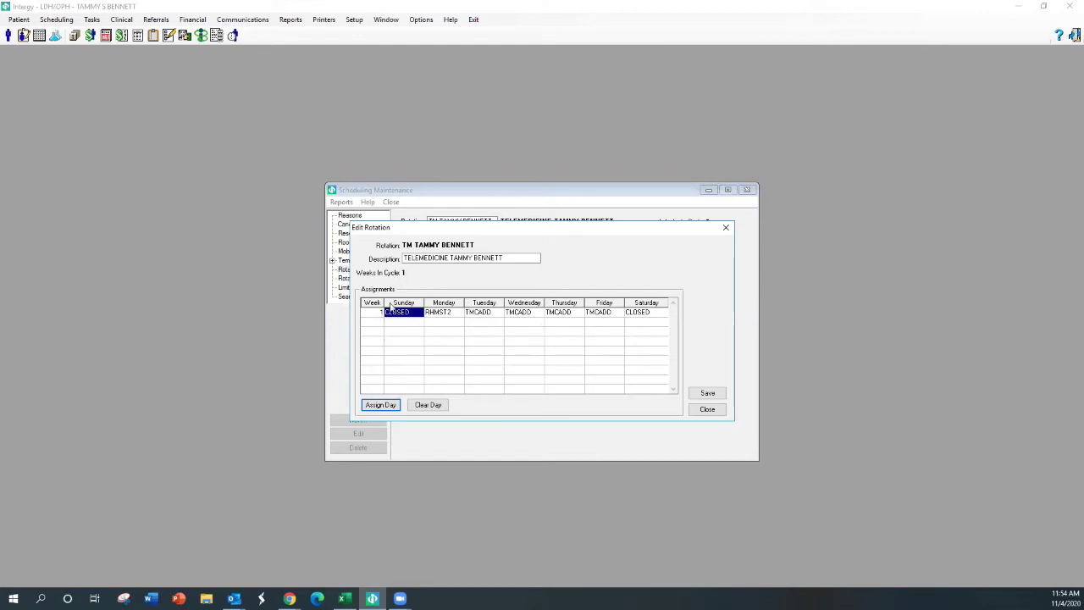
{"action": "left_click", "coordinate": [711, 410]}
Create a new rotation with a test name, the description HYBRID and 2 weeks in the cycle
{"action": "left_click", "coordinate": [370, 420]}
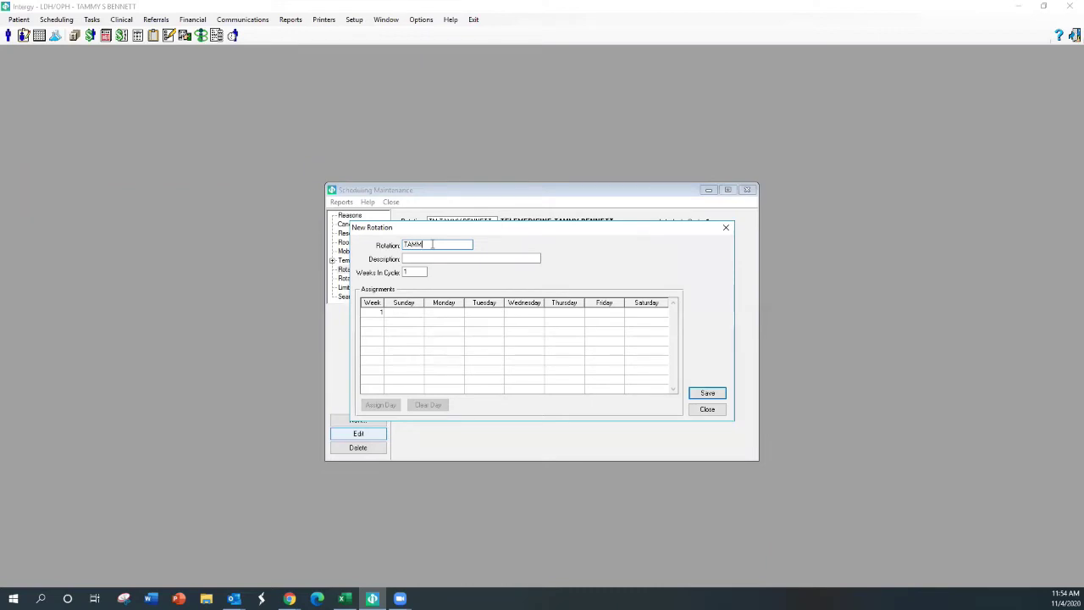
{"action": "left_click", "coordinate": [459, 256]}
{"action": "type", "text": "HYBRID"}
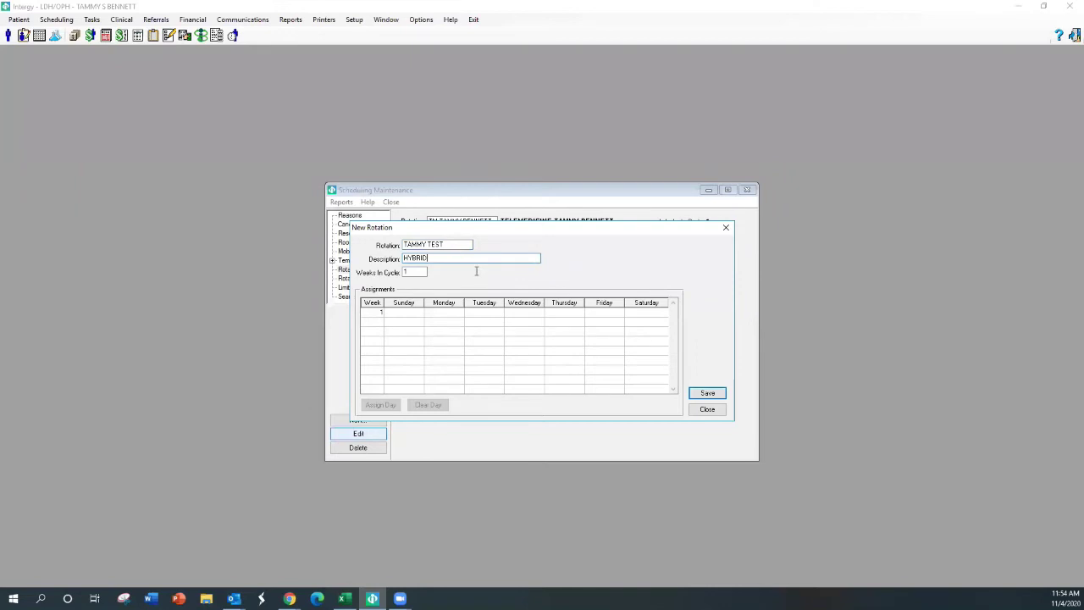
{"action": "double_click", "coordinate": [415, 272]}
{"action": "type", "text": "2"}
Assign the CLOSED template to Sunday in weeks 1 and 2 of the new rotation
{"action": "left_click", "coordinate": [407, 313]}
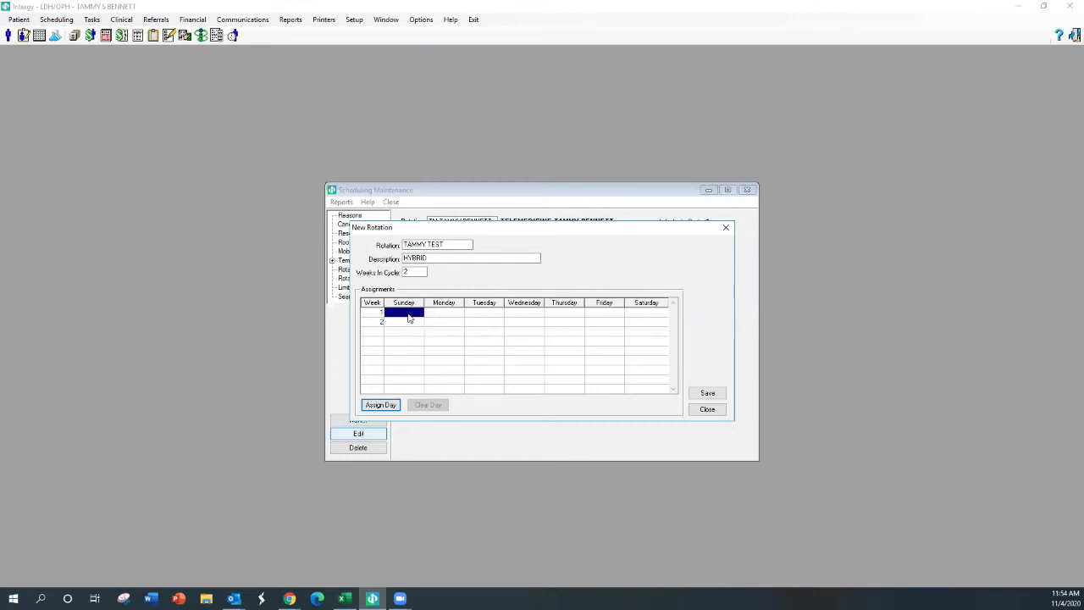
{"action": "double_click", "coordinate": [407, 315]}
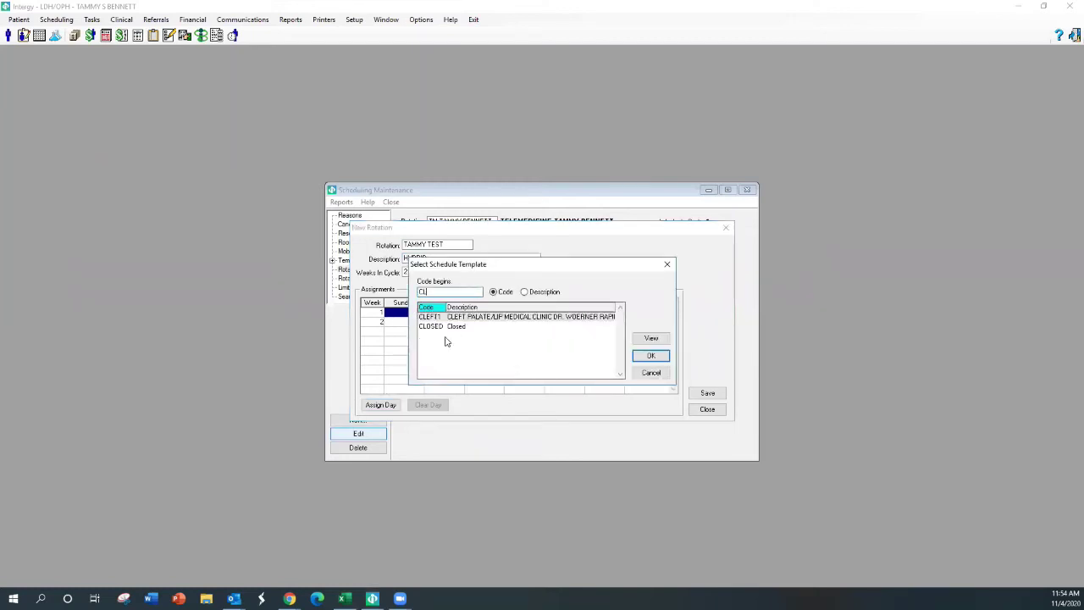
{"action": "double_click", "coordinate": [449, 329]}
{"action": "left_click", "coordinate": [414, 322]}
{"action": "double_click", "coordinate": [415, 322]}
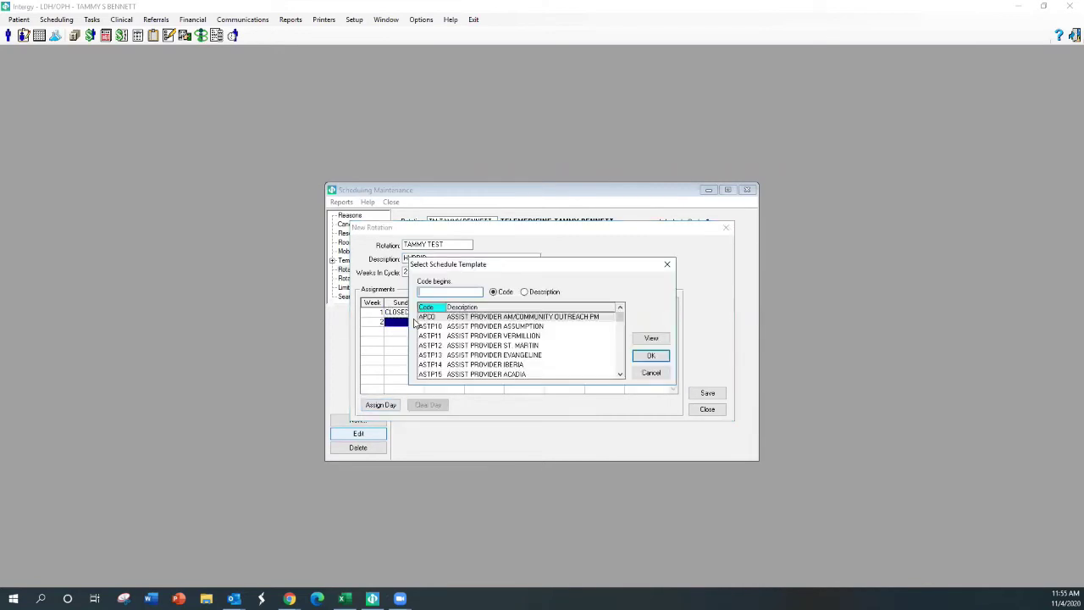
{"action": "type", "text": "CL"}
{"action": "double_click", "coordinate": [432, 330]}
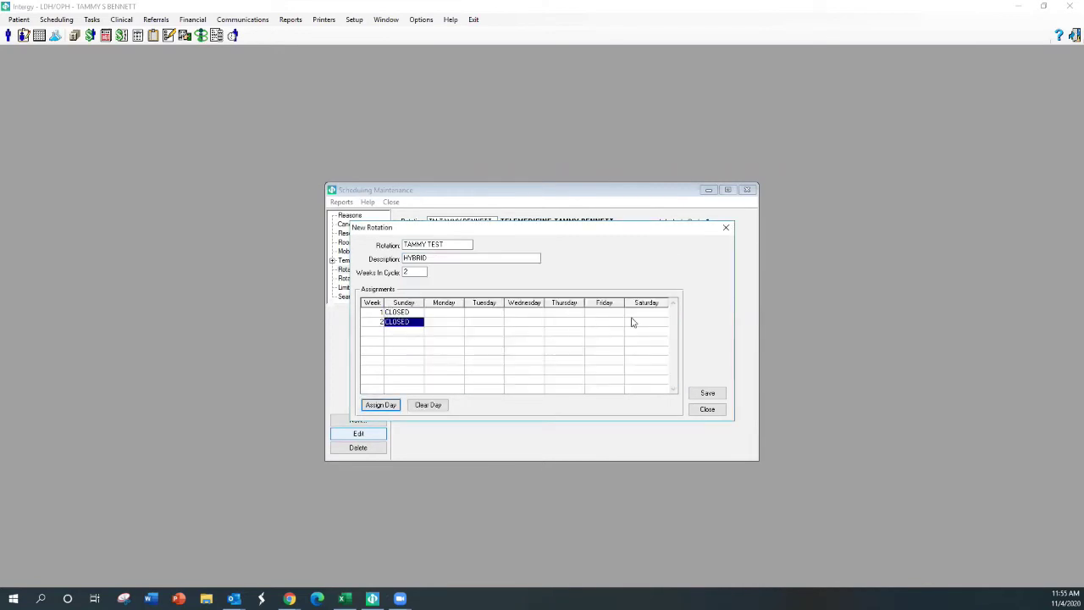
Assign the CLOSED template to Saturday in weeks 1 and 2 of the new rotation
{"action": "double_click", "coordinate": [639, 317]}
{"action": "type", "text": "CL"}
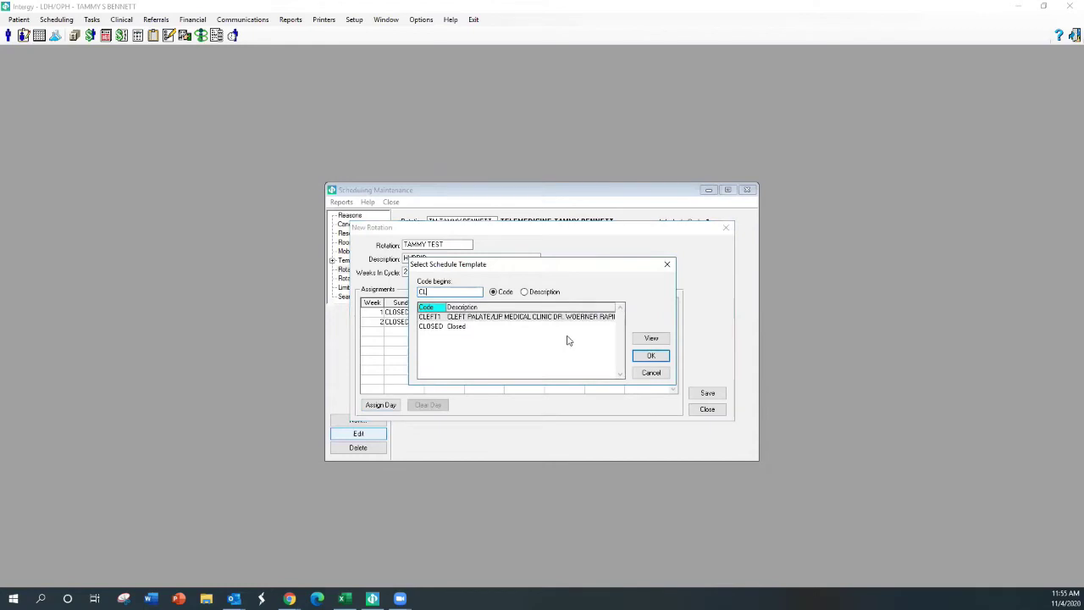
{"action": "double_click", "coordinate": [471, 333]}
{"action": "double_click", "coordinate": [645, 322]}
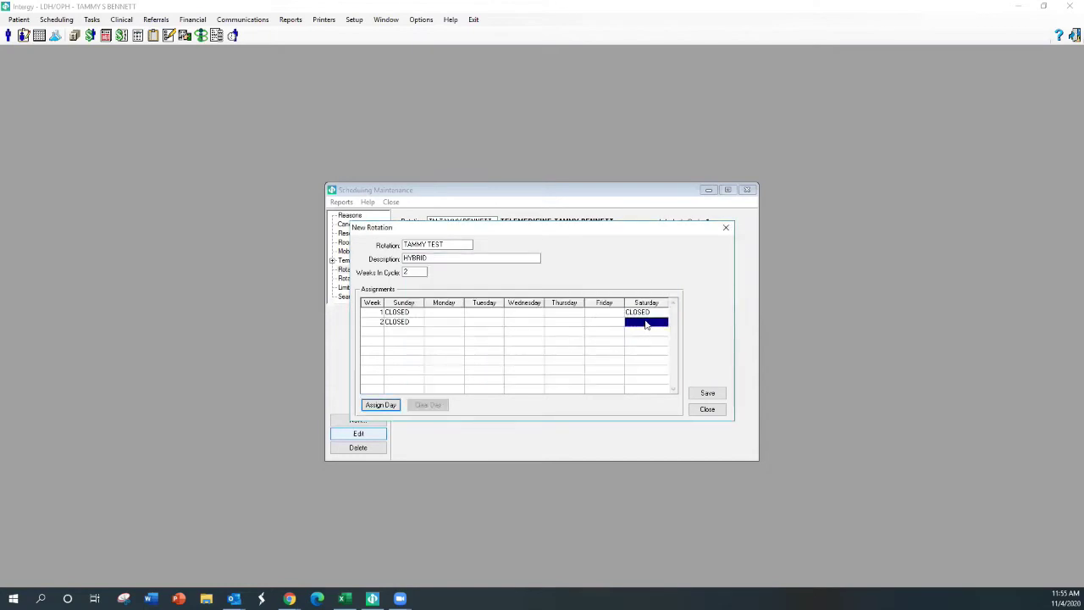
{"action": "type", "text": "CL"}
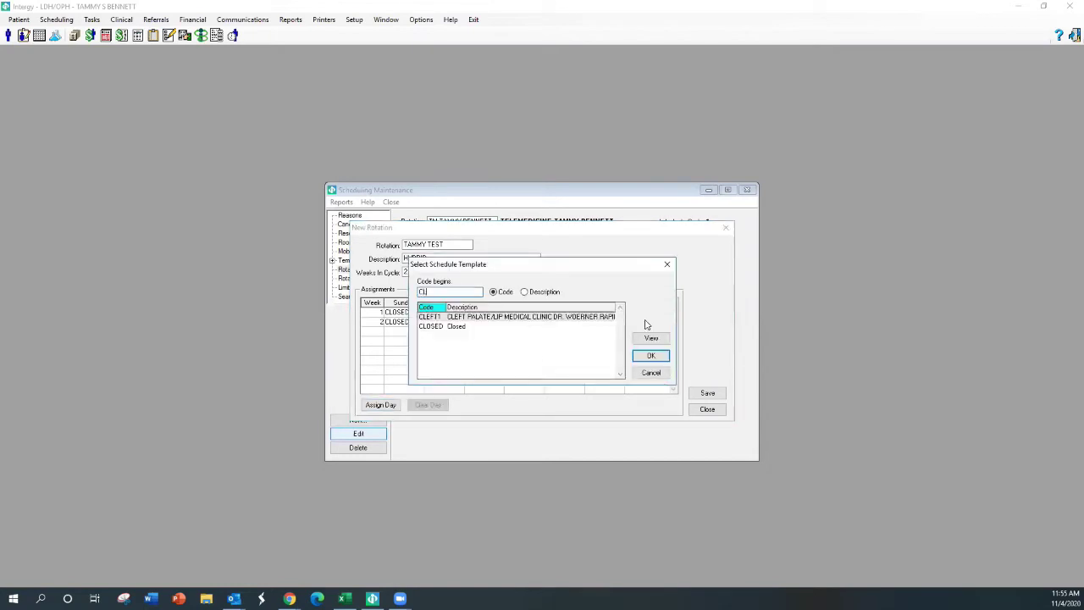
{"action": "double_click", "coordinate": [468, 327]}
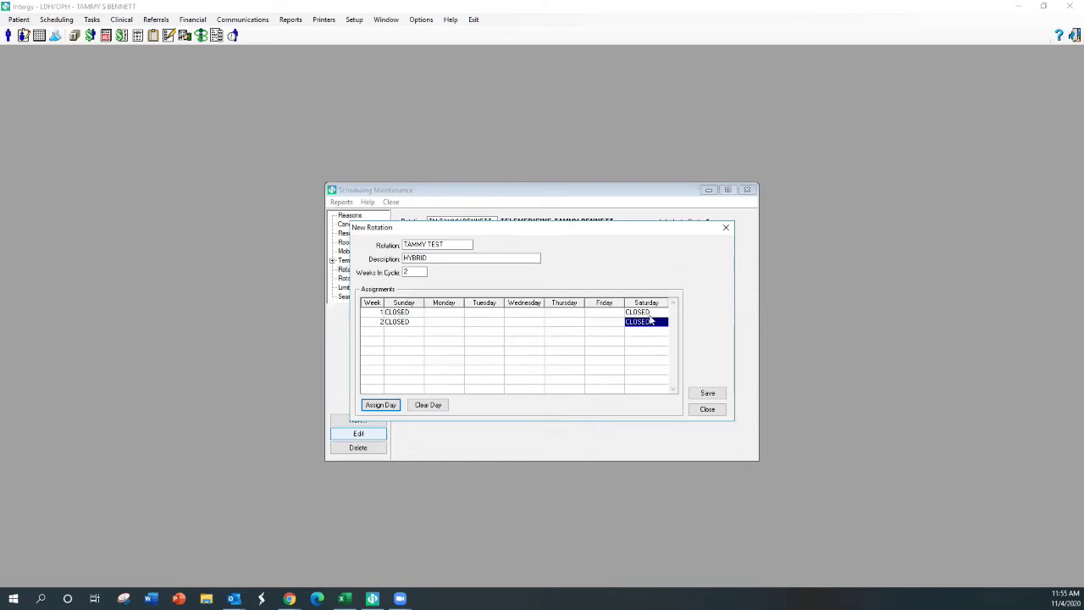
Assign the RHMST2 template to Monday in week 1 and TMCADD to Monday in week 2 of the HYBRID rotation
{"action": "left_click", "coordinate": [452, 314]}
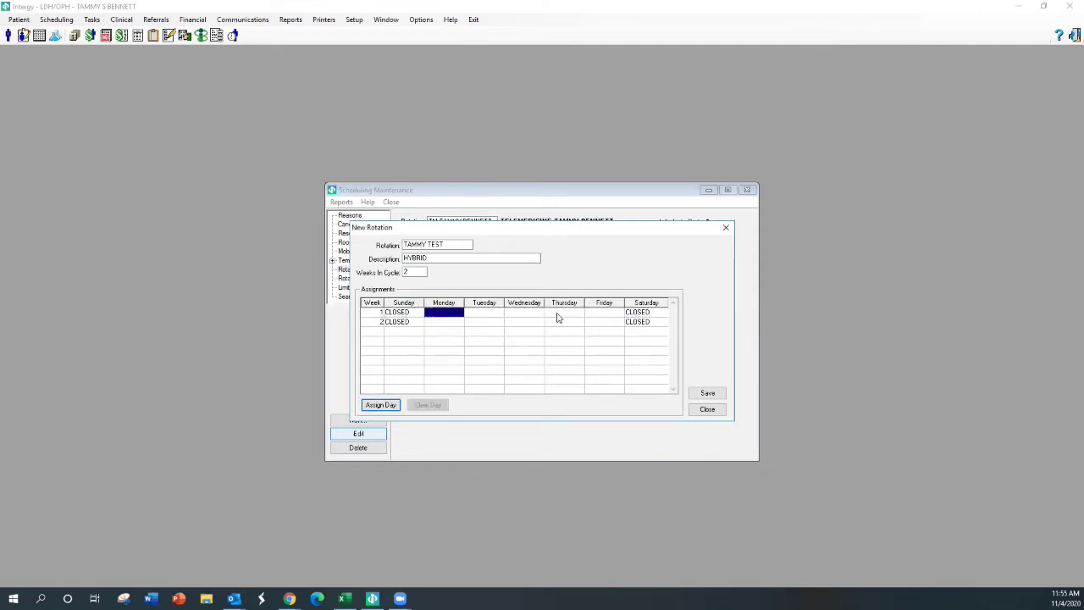
{"action": "double_click", "coordinate": [446, 316]}
{"action": "type", "text": "RHM"}
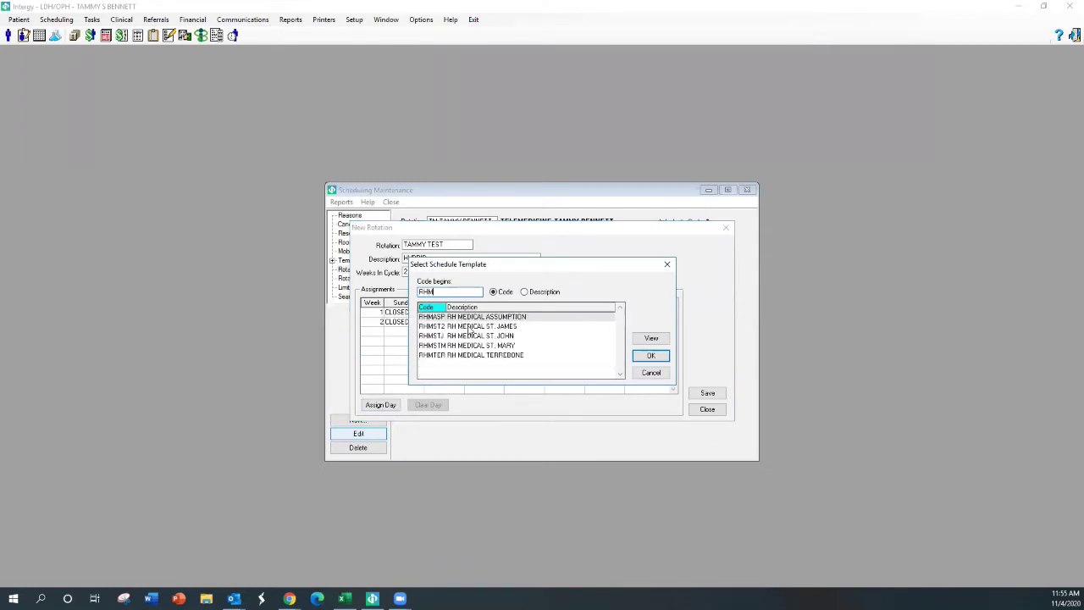
{"action": "double_click", "coordinate": [470, 326]}
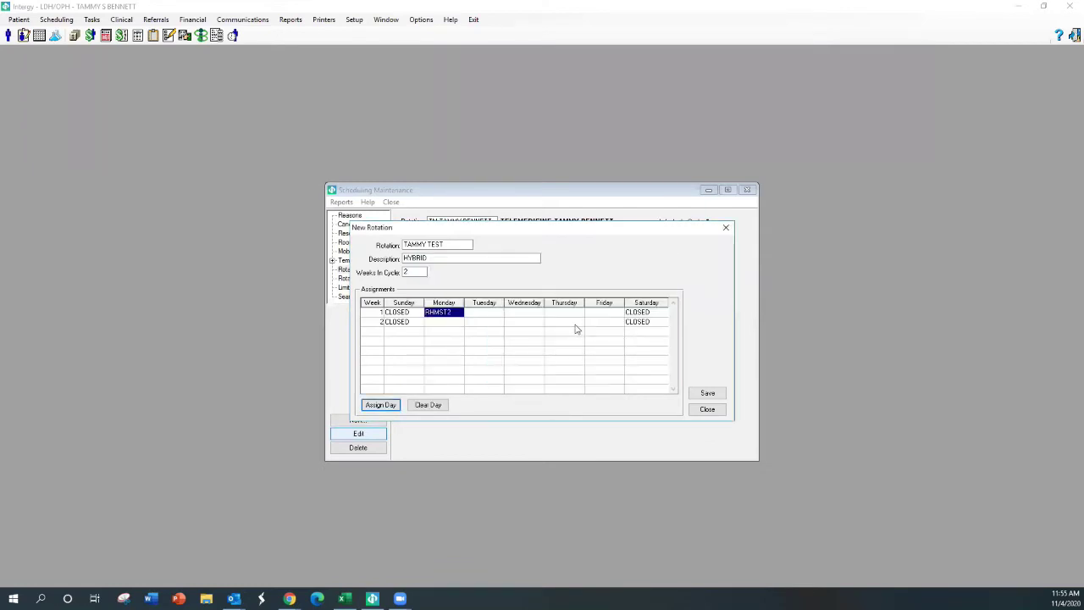
{"action": "double_click", "coordinate": [451, 322]}
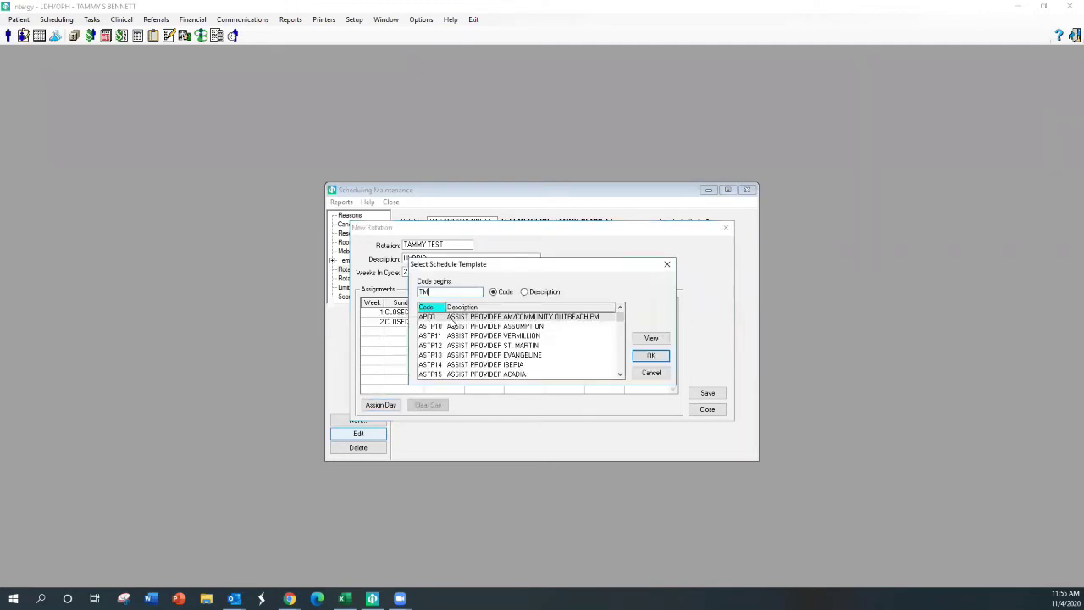
{"action": "type", "text": "TM"}
{"action": "double_click", "coordinate": [451, 318]}
Assign the TMCADD template to Tuesday in weeks 1 and 2 of the HYBRID rotation
{"action": "left_click", "coordinate": [488, 313]}
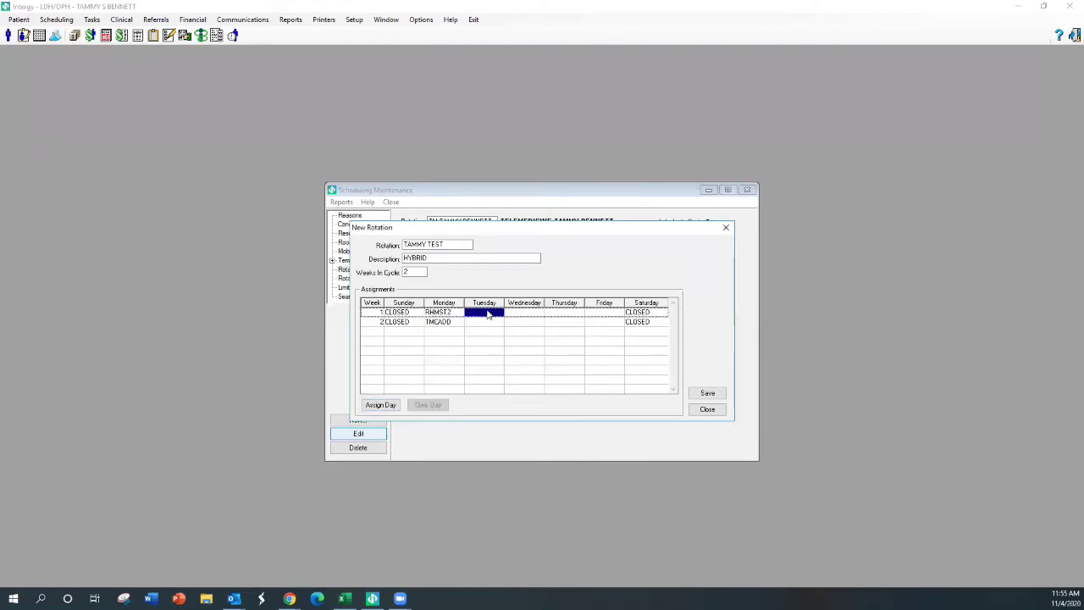
{"action": "double_click", "coordinate": [488, 314]}
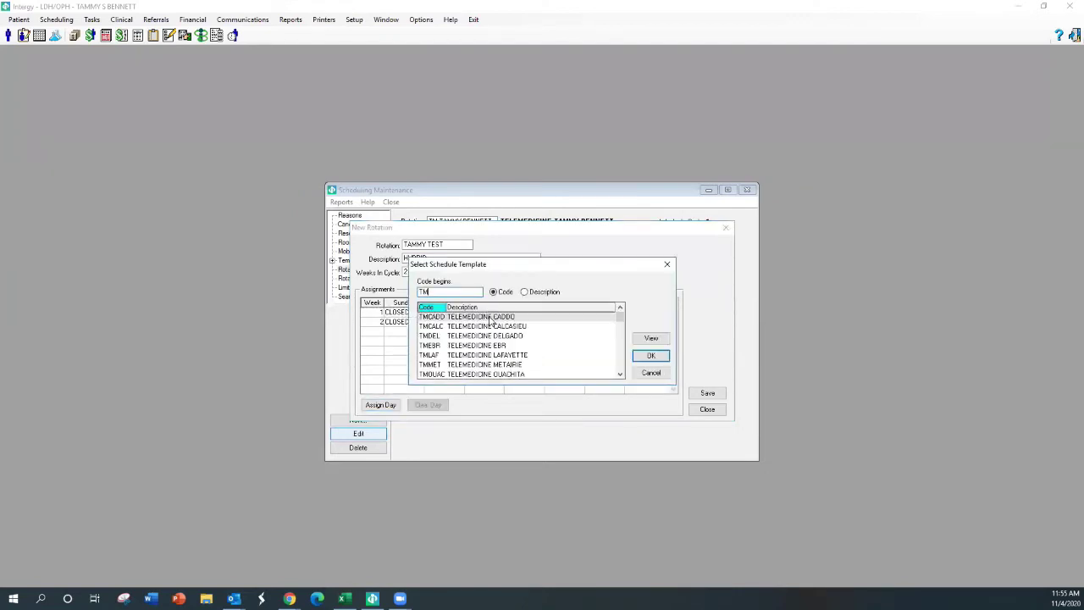
{"action": "double_click", "coordinate": [491, 318]}
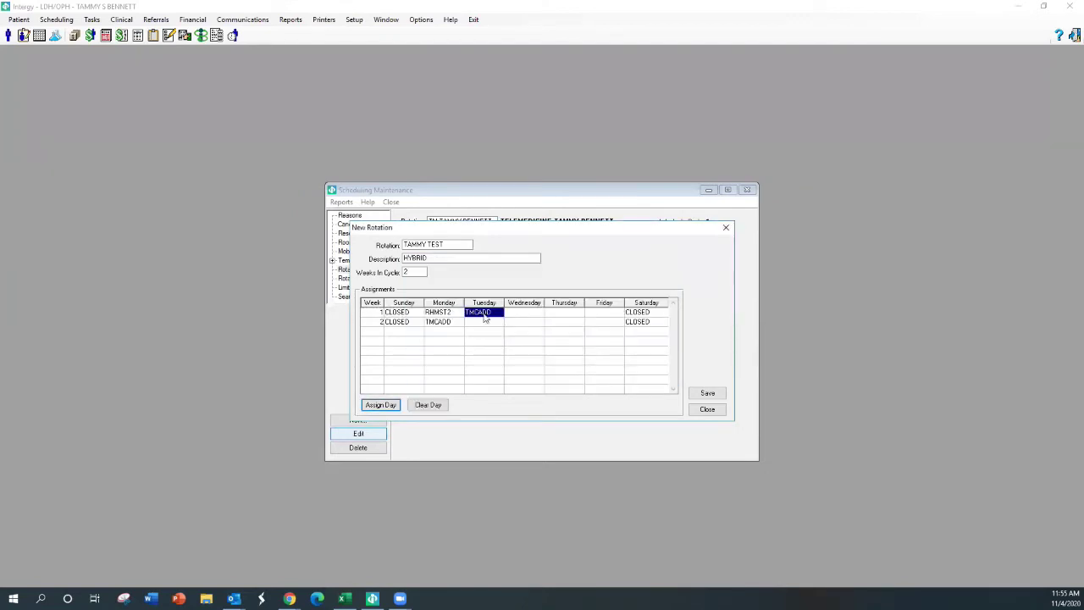
{"action": "left_click", "coordinate": [482, 326]}
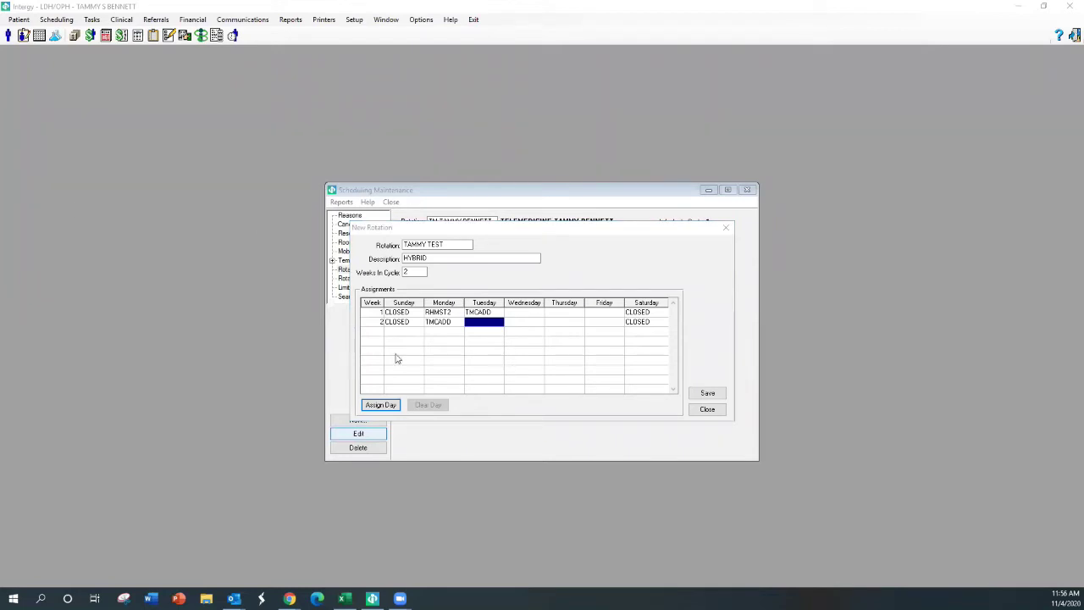
{"action": "left_click", "coordinate": [486, 325]}
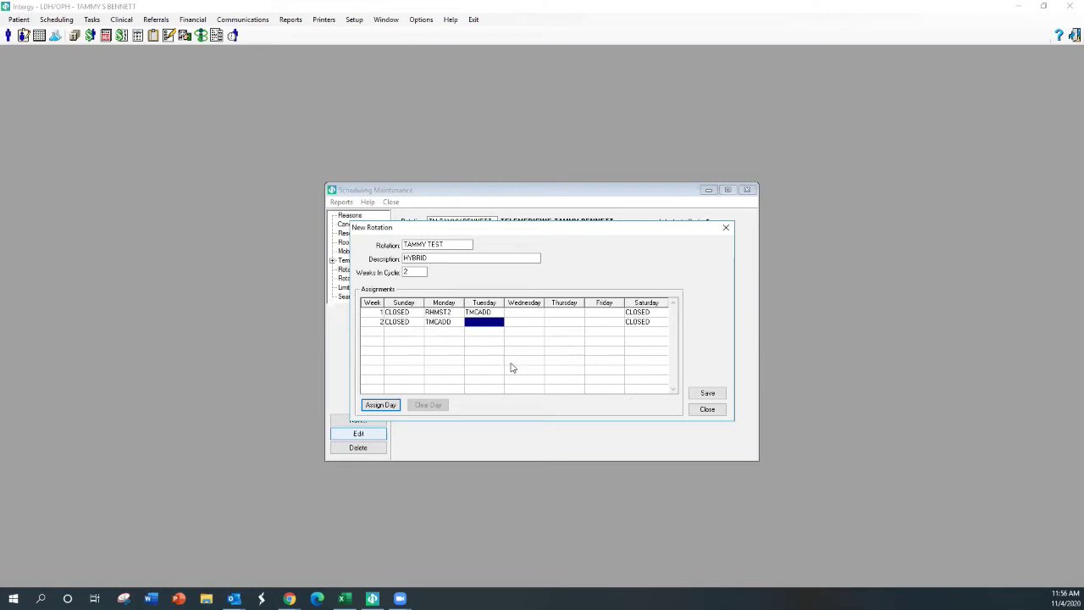
{"action": "double_click", "coordinate": [482, 323]}
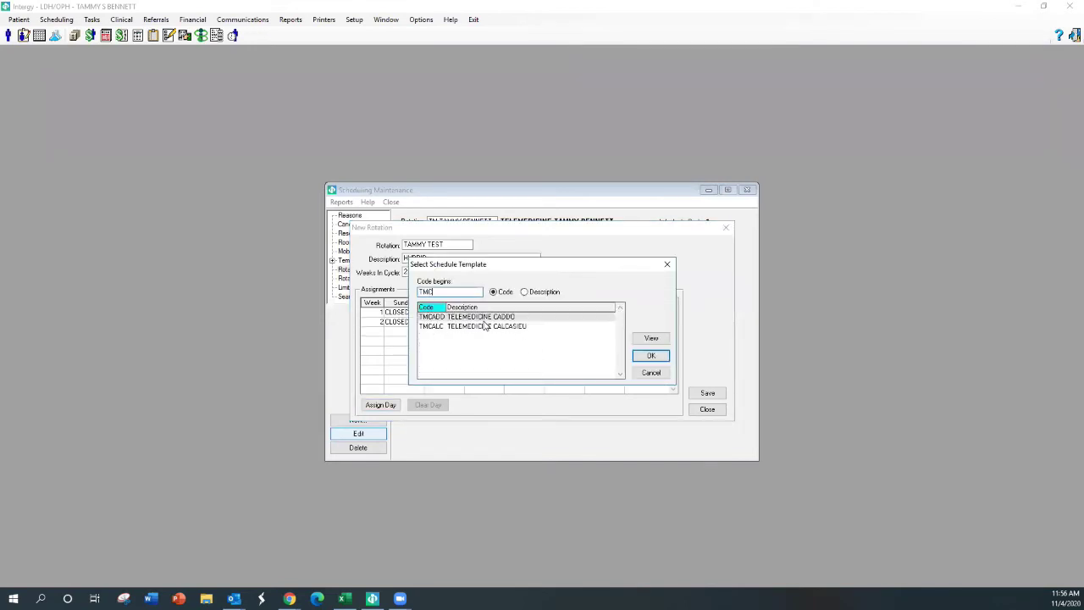
{"action": "double_click", "coordinate": [488, 317]}
Assign the TMCADD template to Wednesday in weeks 1 and 2 of the HYBRID rotation
{"action": "double_click", "coordinate": [533, 313]}
{"action": "type", "text": "TMC"}
{"action": "double_click", "coordinate": [528, 316]}
{"action": "left_click", "coordinate": [539, 323]}
{"action": "double_click", "coordinate": [539, 322]}
{"action": "type", "text": "TMC"}
{"action": "double_click", "coordinate": [536, 318]}
Assign the TMCADD template to Thursday in weeks 1 and 2 of the HYBRID rotation
{"action": "double_click", "coordinate": [570, 313]}
{"action": "type", "text": "TMC"}
{"action": "double_click", "coordinate": [529, 318]}
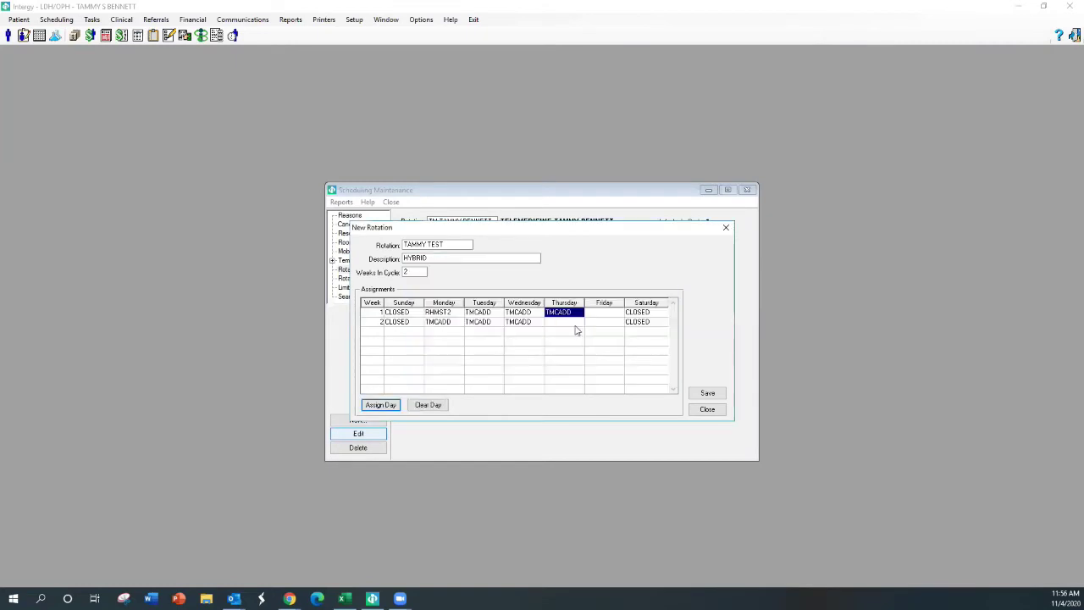
{"action": "double_click", "coordinate": [574, 324]}
{"action": "type", "text": "TMC"}
{"action": "double_click", "coordinate": [480, 317]}
Assign the TMCADD template to Friday in weeks 1 and 2, and save the HYBRID rotation
{"action": "double_click", "coordinate": [604, 317]}
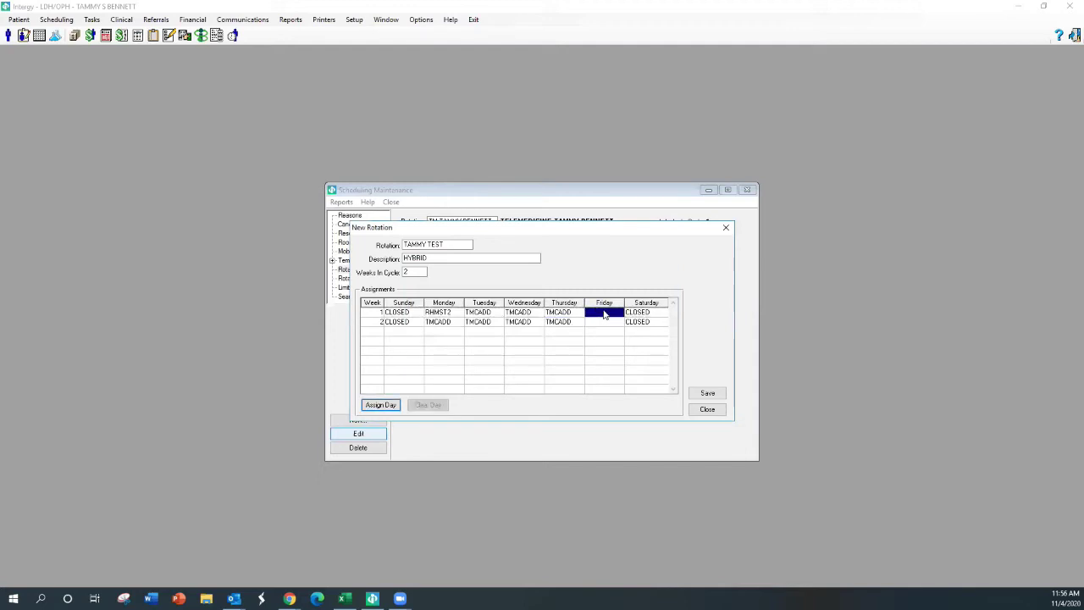
{"action": "type", "text": "TMC"}
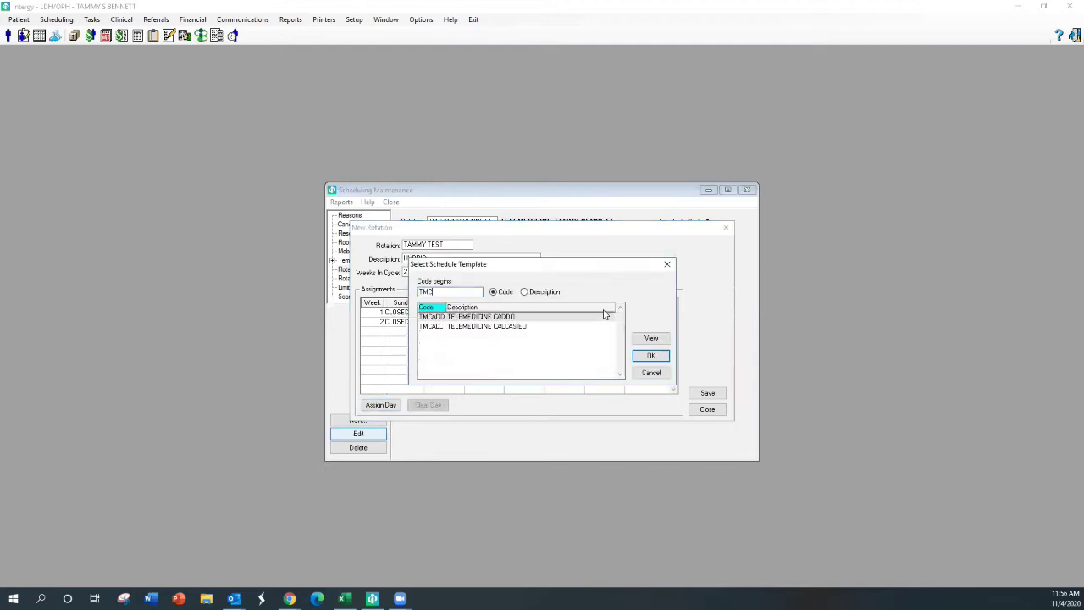
{"action": "double_click", "coordinate": [542, 317]}
{"action": "double_click", "coordinate": [601, 324]}
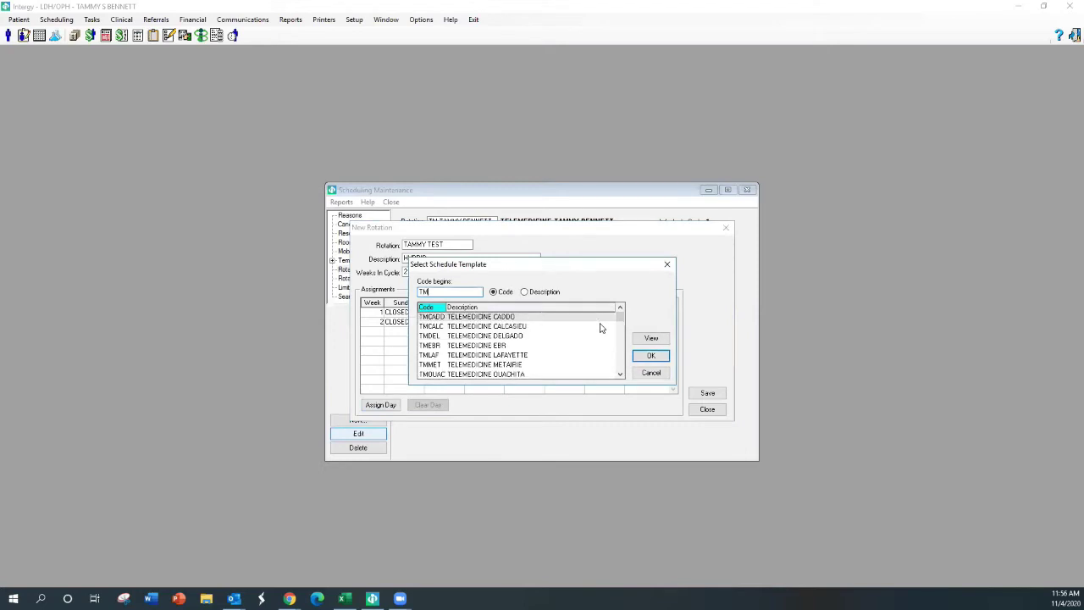
{"action": "double_click", "coordinate": [575, 317]}
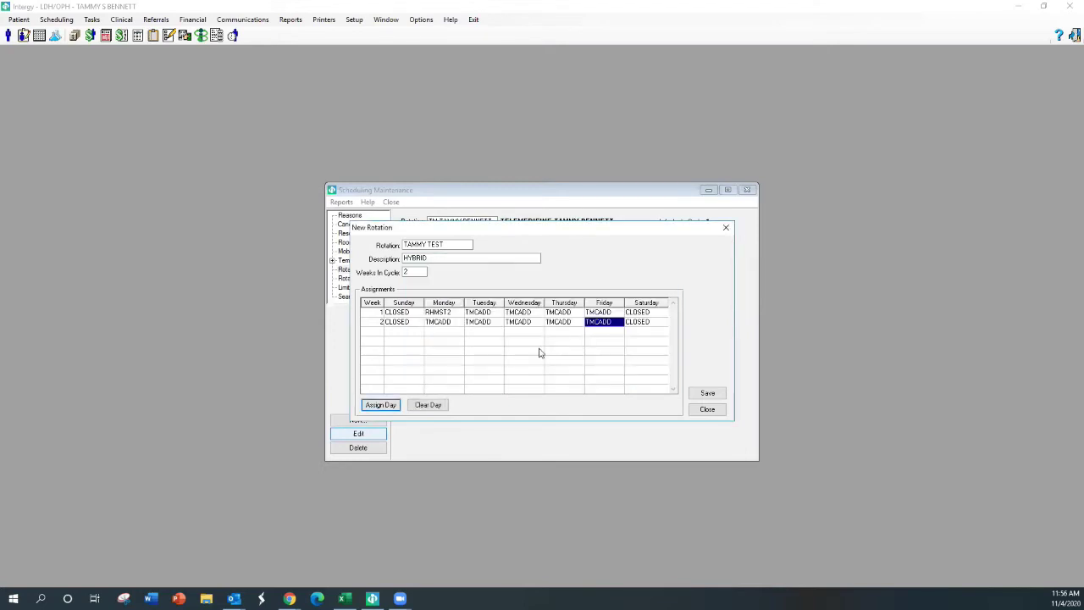
{"action": "left_click", "coordinate": [705, 392]}
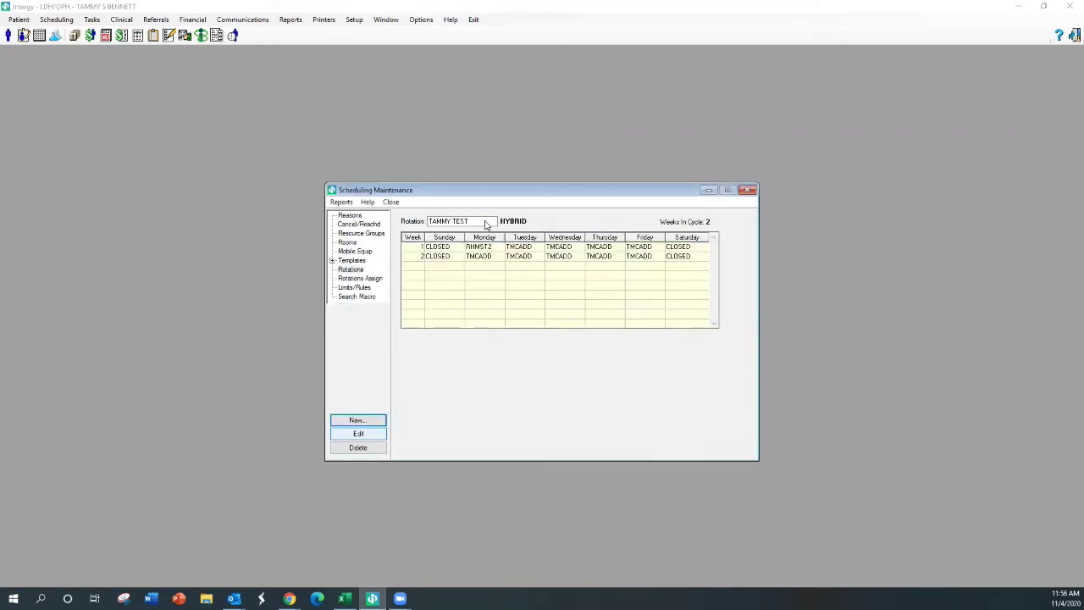
{"action": "left_click", "coordinate": [422, 248]}
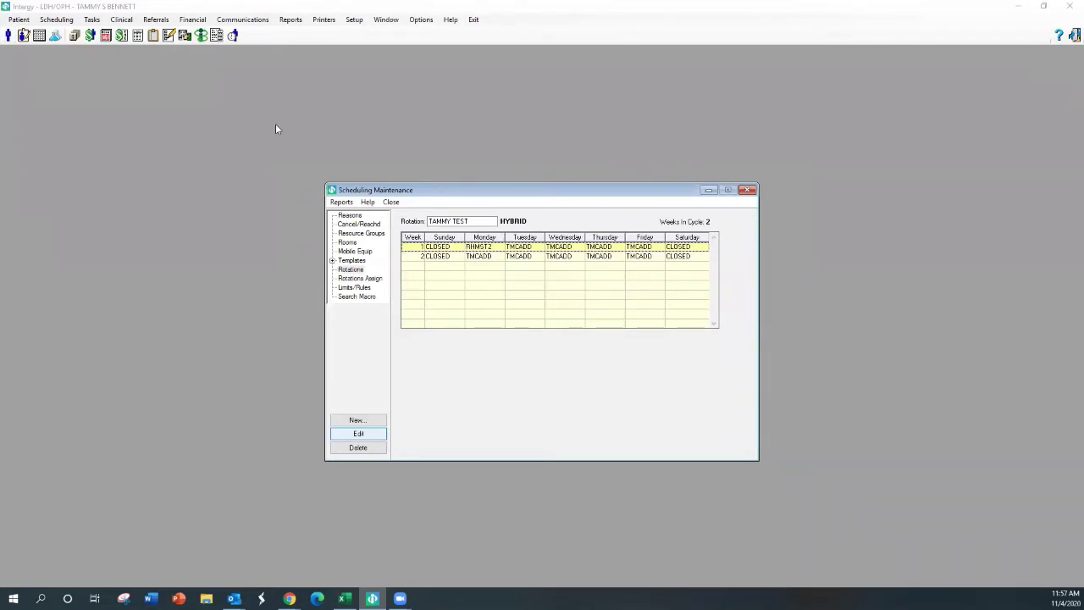
Create a new rotation named TTEST 2 with the description SAMPLE and 4 weeks in the cycle
{"action": "left_click", "coordinate": [356, 420]}
{"action": "left_click_drag", "start_coordinate": [476, 235], "coordinate": [744, 259]}
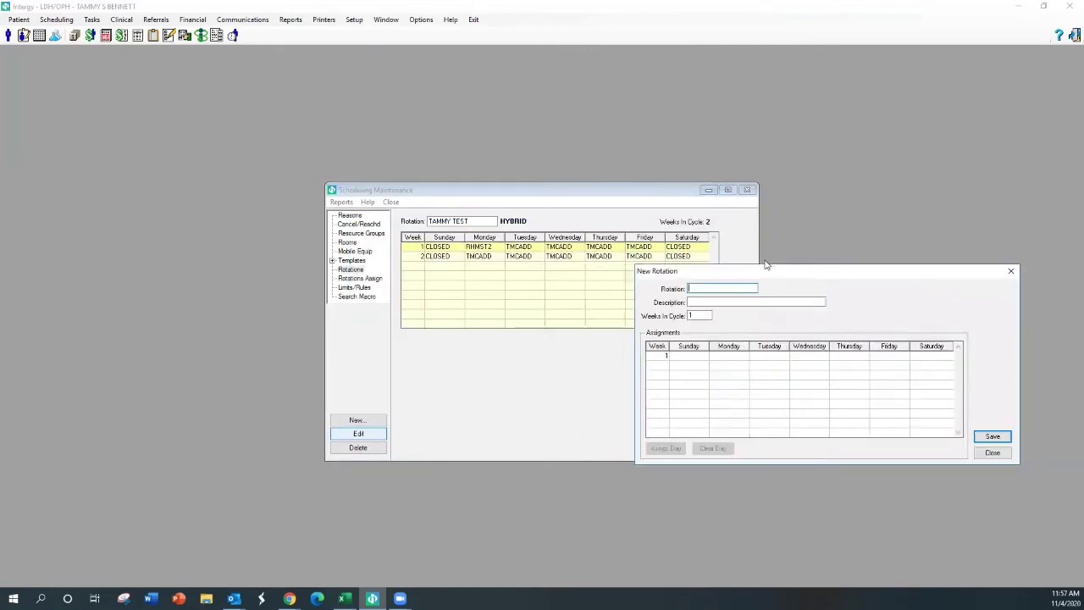
{"action": "type", "text": "11"}
{"action": "left_click", "coordinate": [725, 287]}
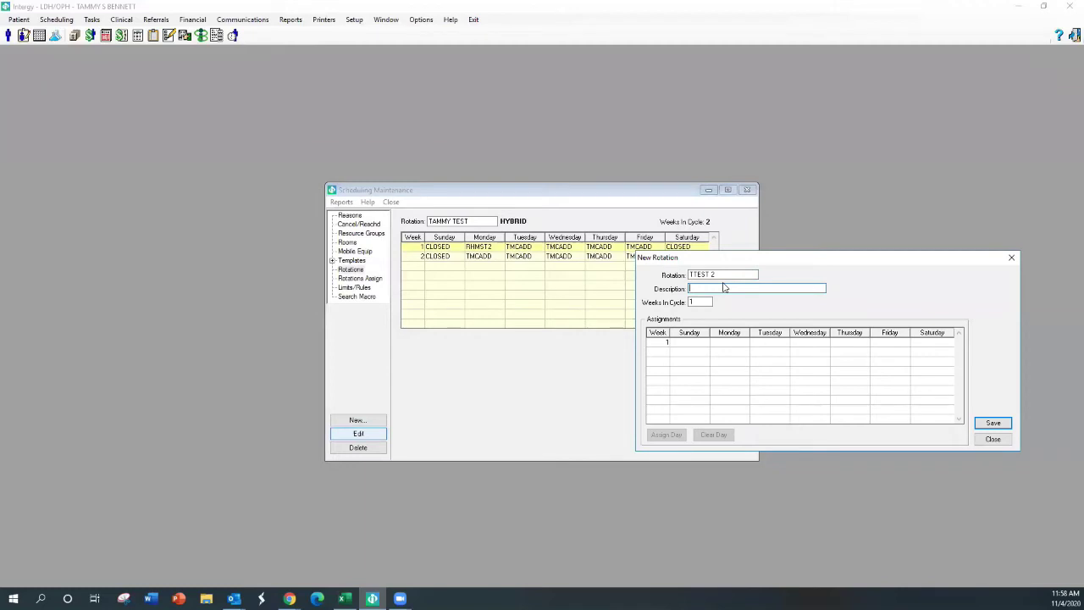
{"action": "type", "text": "SAMPLE"}
{"action": "key", "text": "Tab"}
Assign the CLOSED template to Sunday in weeks 1 through 4 of the SAMPLE rotation
{"action": "left_click", "coordinate": [686, 342]}
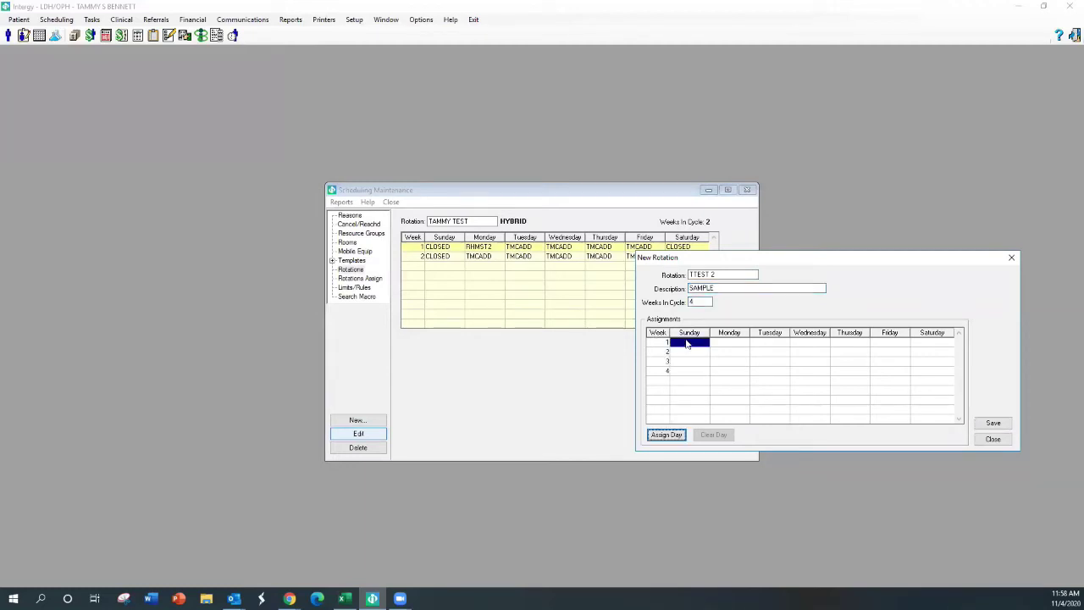
{"action": "double_click", "coordinate": [686, 342]}
{"action": "type", "text": "C"}
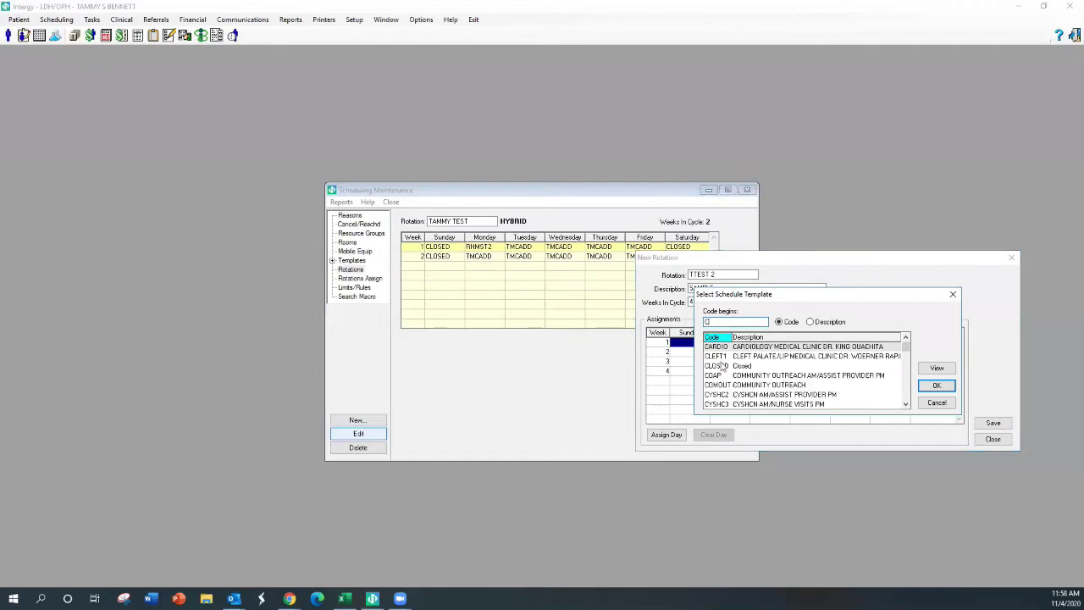
{"action": "double_click", "coordinate": [719, 364]}
{"action": "left_click", "coordinate": [683, 352]}
{"action": "double_click", "coordinate": [683, 352]}
{"action": "type", "text": "C"}
{"action": "double_click", "coordinate": [734, 366]}
{"action": "double_click", "coordinate": [682, 361]}
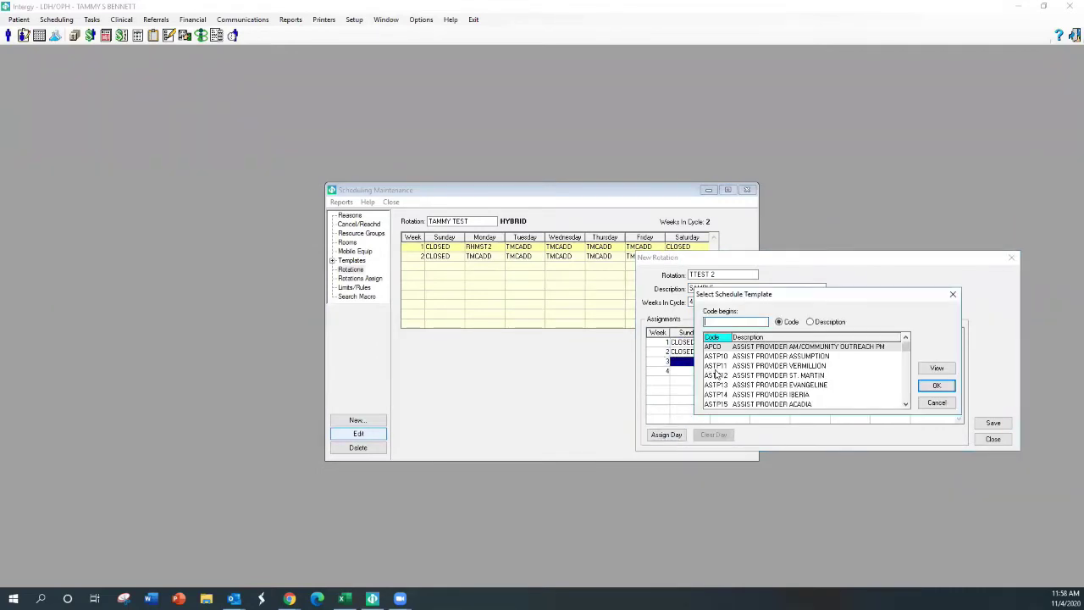
{"action": "double_click", "coordinate": [730, 371]}
{"action": "double_click", "coordinate": [687, 372]}
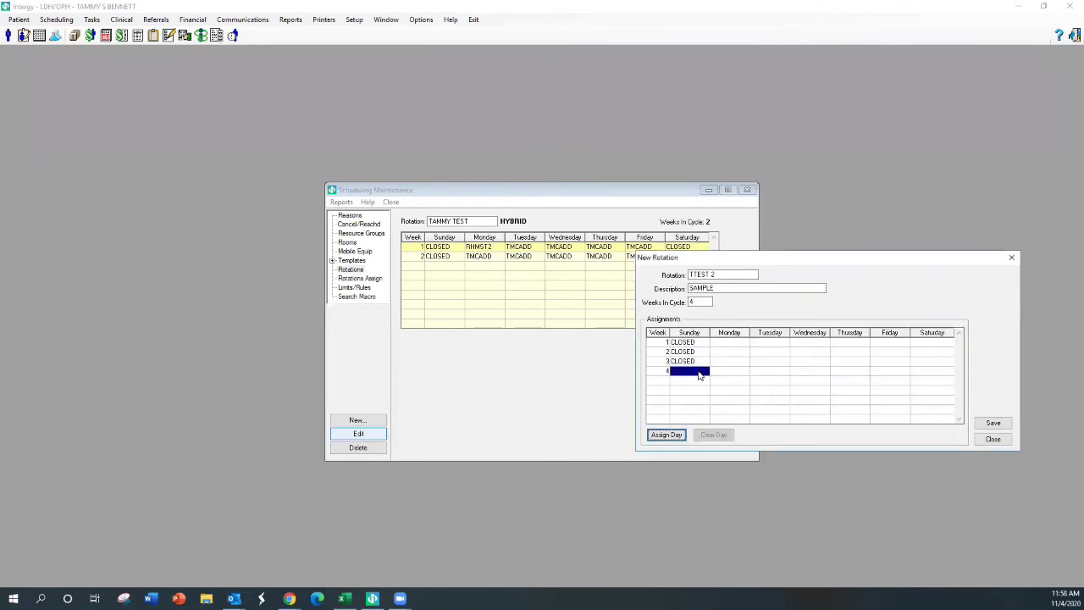
{"action": "double_click", "coordinate": [730, 370]}
Assign the CLOSED template to Saturday in weeks 1 through 4 of the SAMPLE rotation
{"action": "left_click", "coordinate": [936, 342]}
{"action": "double_click", "coordinate": [935, 342]}
{"action": "double_click", "coordinate": [742, 370]}
{"action": "double_click", "coordinate": [920, 353]}
{"action": "type", "text": "C"}
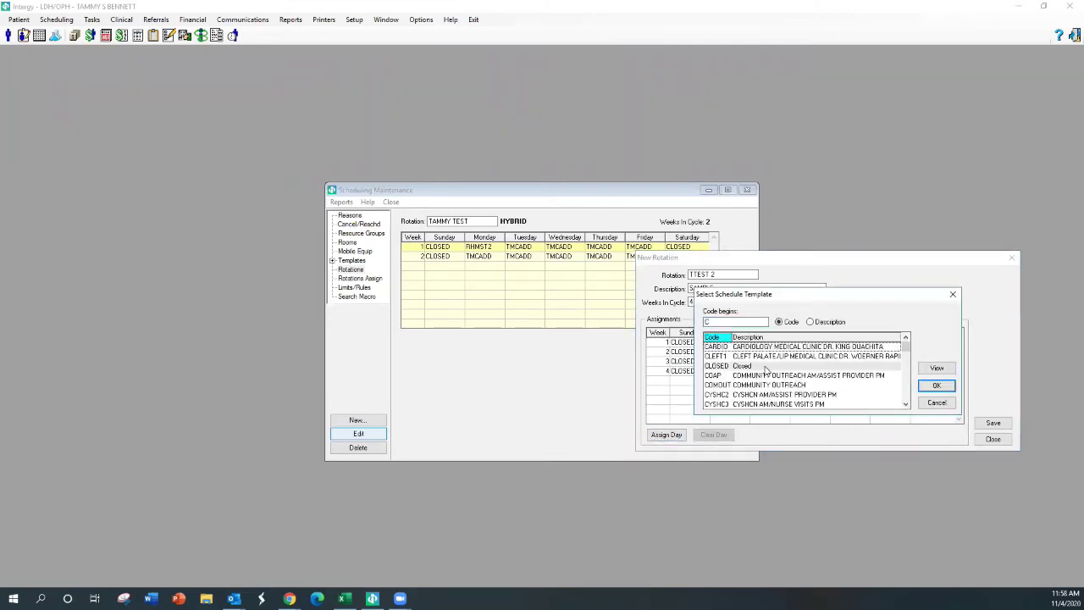
{"action": "double_click", "coordinate": [766, 370]}
{"action": "double_click", "coordinate": [921, 362]}
{"action": "type", "text": "C"}
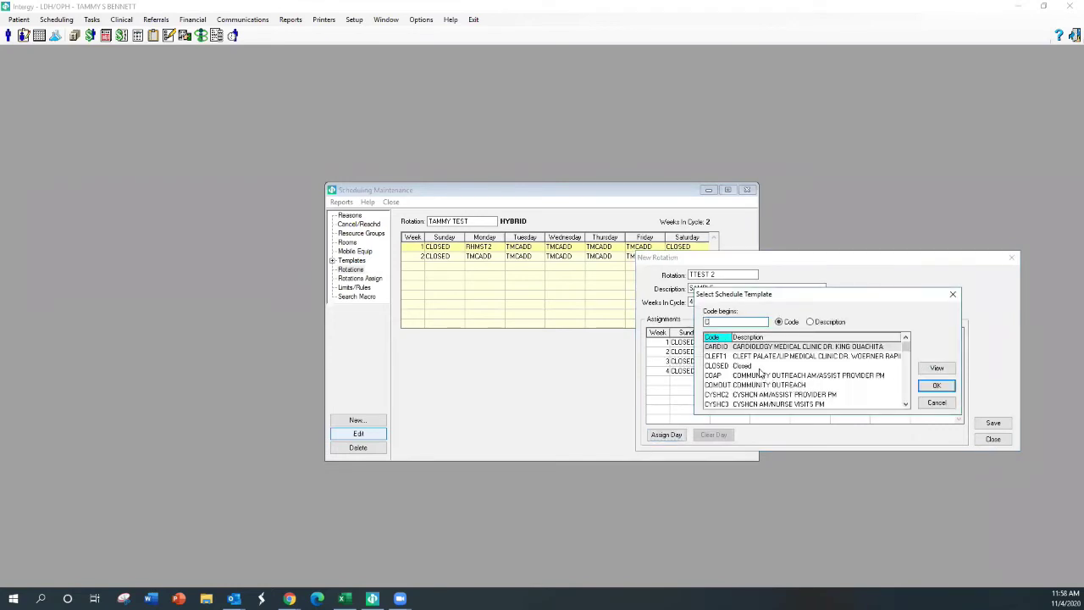
{"action": "double_click", "coordinate": [759, 369]}
{"action": "double_click", "coordinate": [934, 370]}
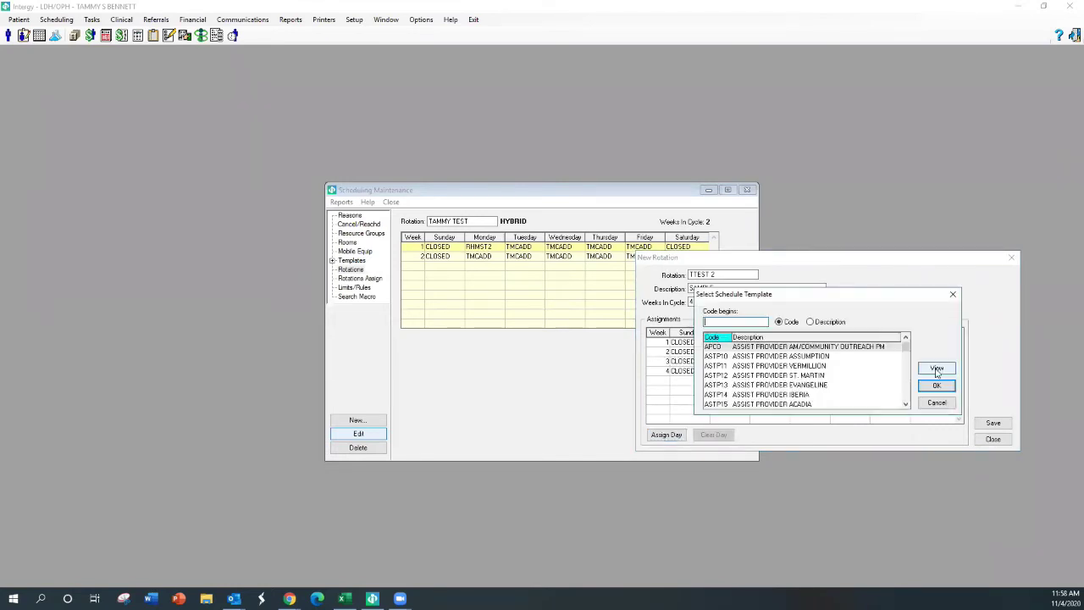
{"action": "type", "text": "C"}
{"action": "double_click", "coordinate": [770, 370]}
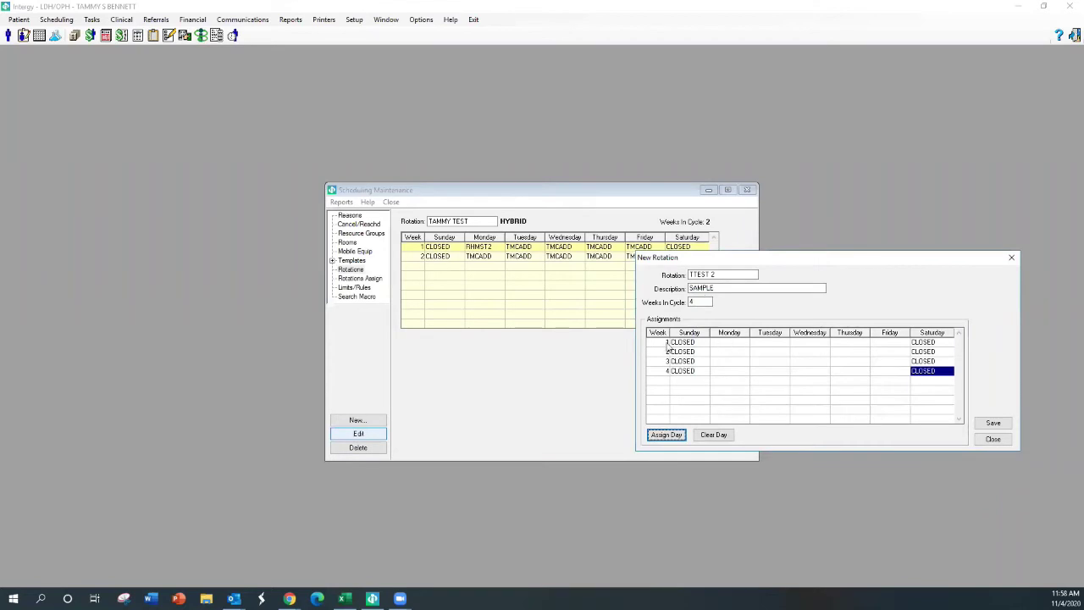
Assign the RHMST2 template to Monday in weeks 1 and 3 of the SAMPLE rotation
{"action": "double_click", "coordinate": [725, 342]}
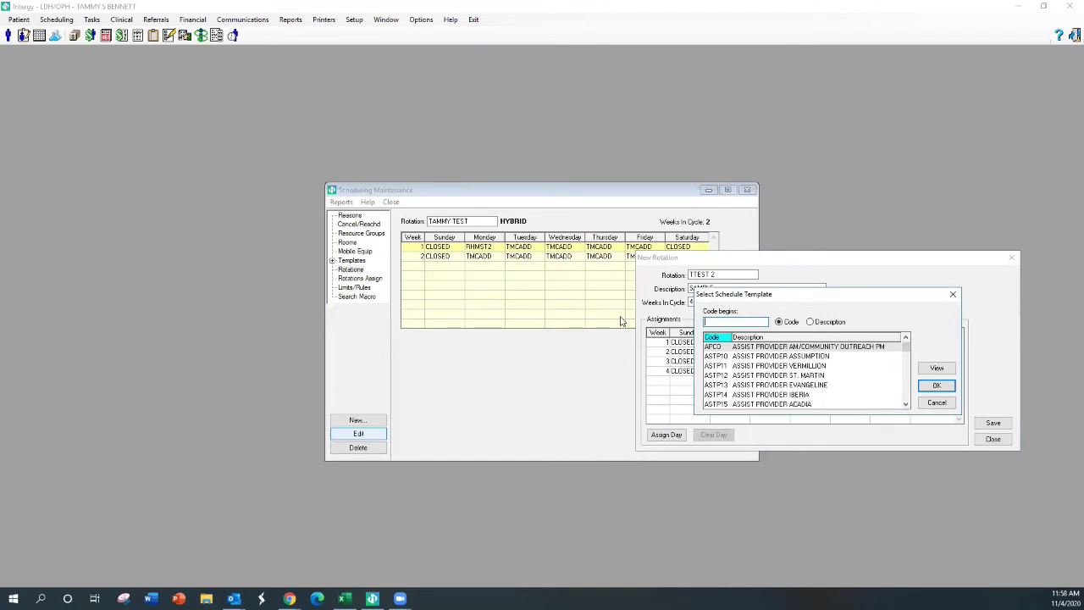
{"action": "type", "text": "RHMST"}
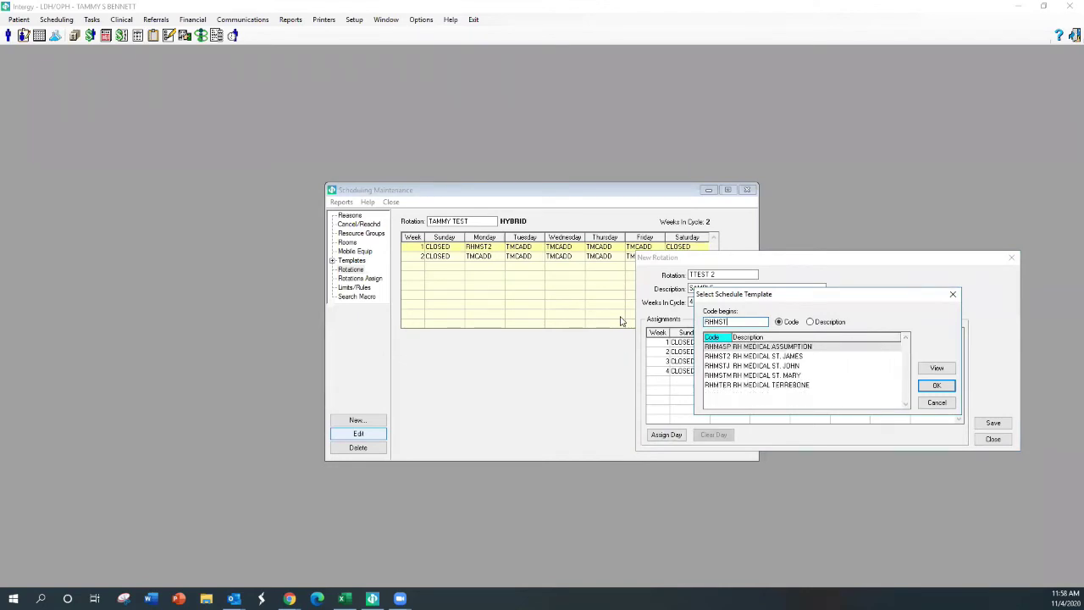
{"action": "type", "text": "2"}
{"action": "double_click", "coordinate": [711, 348]}
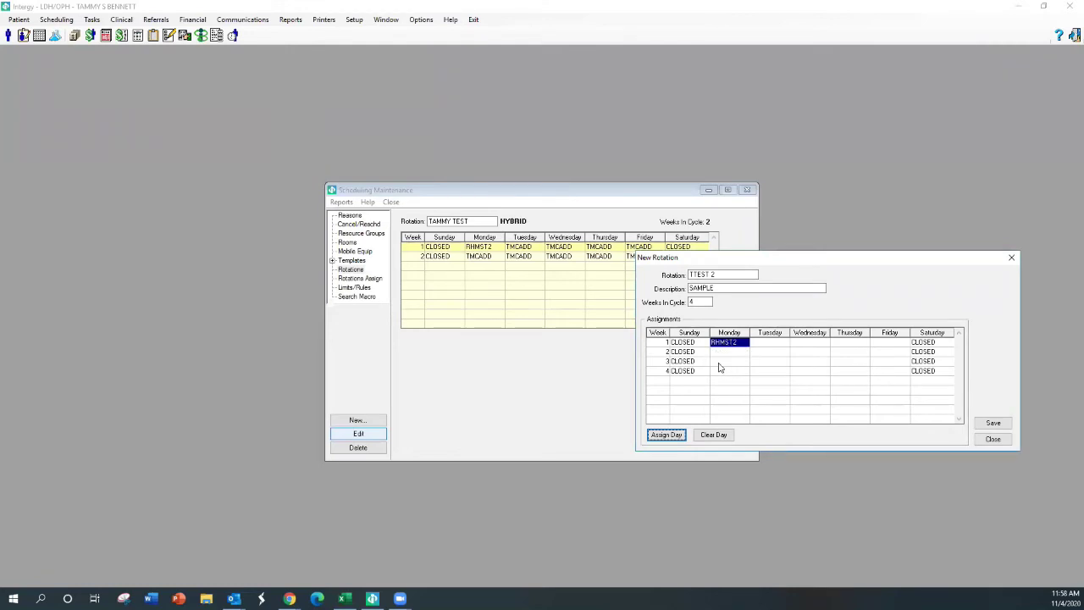
{"action": "left_click", "coordinate": [725, 365]}
{"action": "double_click", "coordinate": [726, 365]}
{"action": "type", "text": "RHMS"}
{"action": "left_click", "coordinate": [730, 347]}
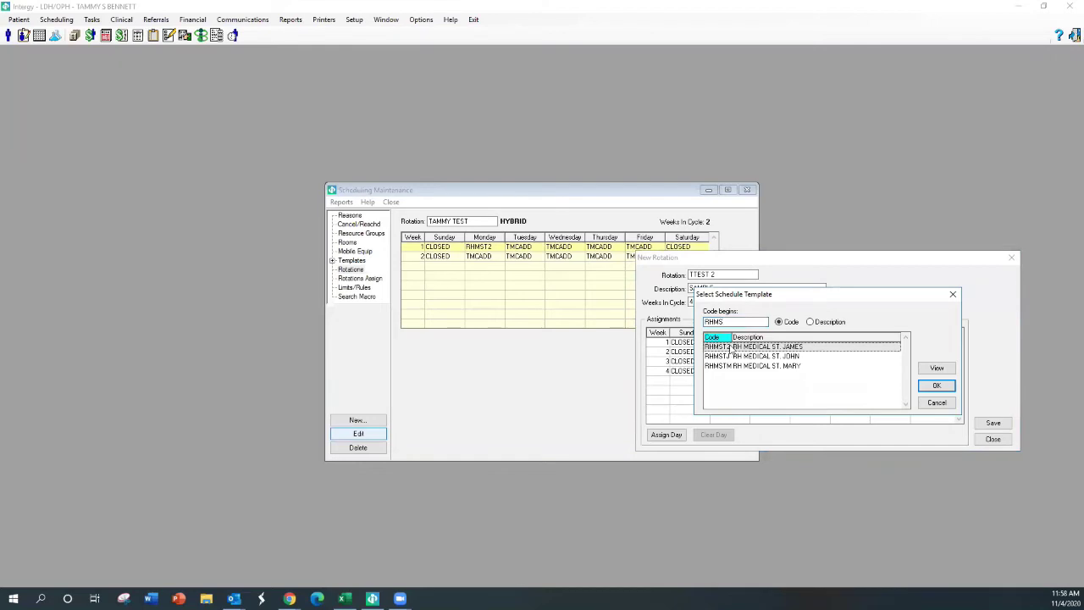
{"action": "left_click", "coordinate": [937, 385]}
Assign the TMCADD template to Monday in weeks 2 and 4 of the SAMPLE rotation
{"action": "double_click", "coordinate": [734, 351]}
{"action": "type", "text": "TMCA"}
{"action": "double_click", "coordinate": [734, 347]}
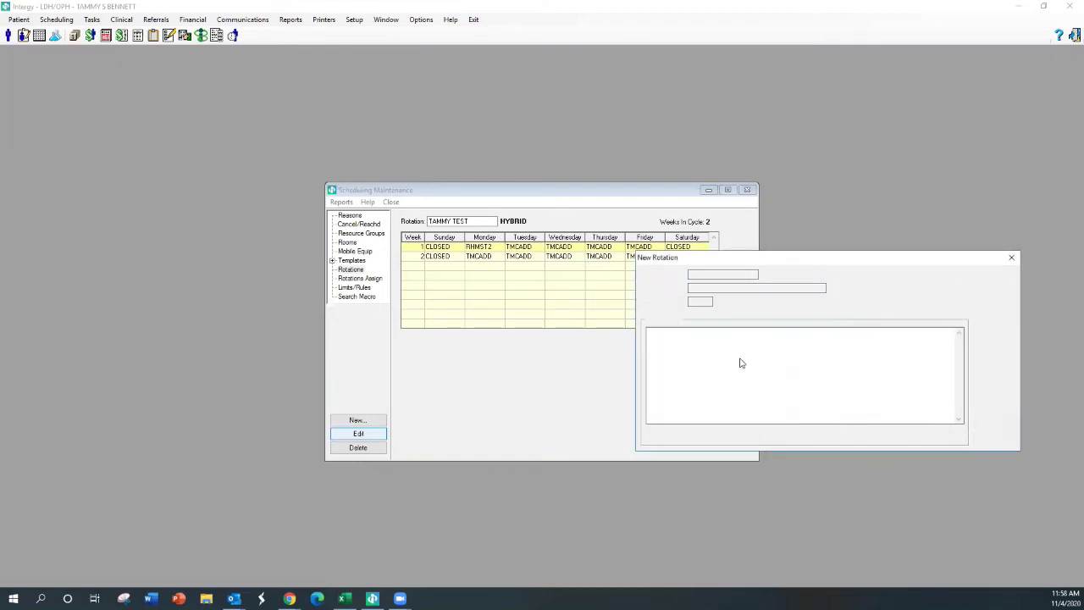
{"action": "double_click", "coordinate": [735, 375]}
{"action": "type", "text": "TMCA"}
{"action": "double_click", "coordinate": [750, 347]}
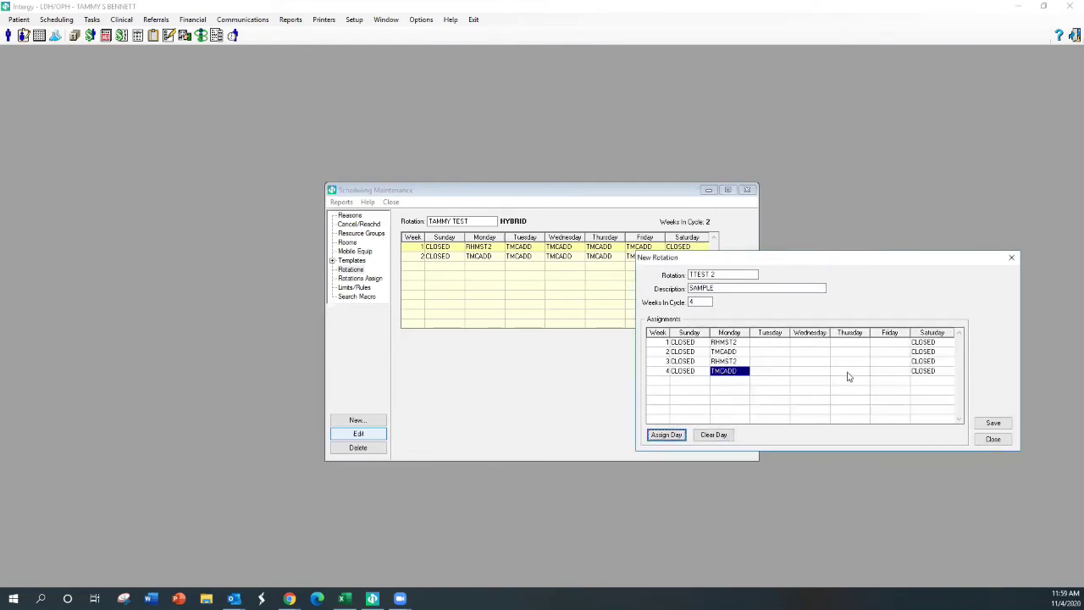
{"action": "left_click_drag", "start_coordinate": [728, 257], "coordinate": [538, 303]}
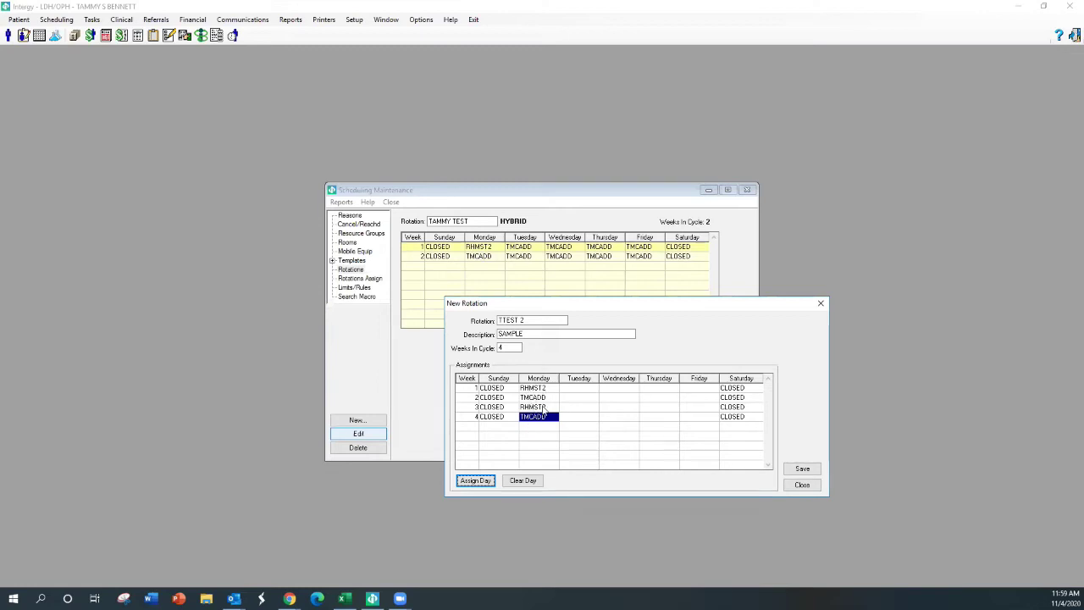
{"action": "left_click", "coordinate": [482, 408]}
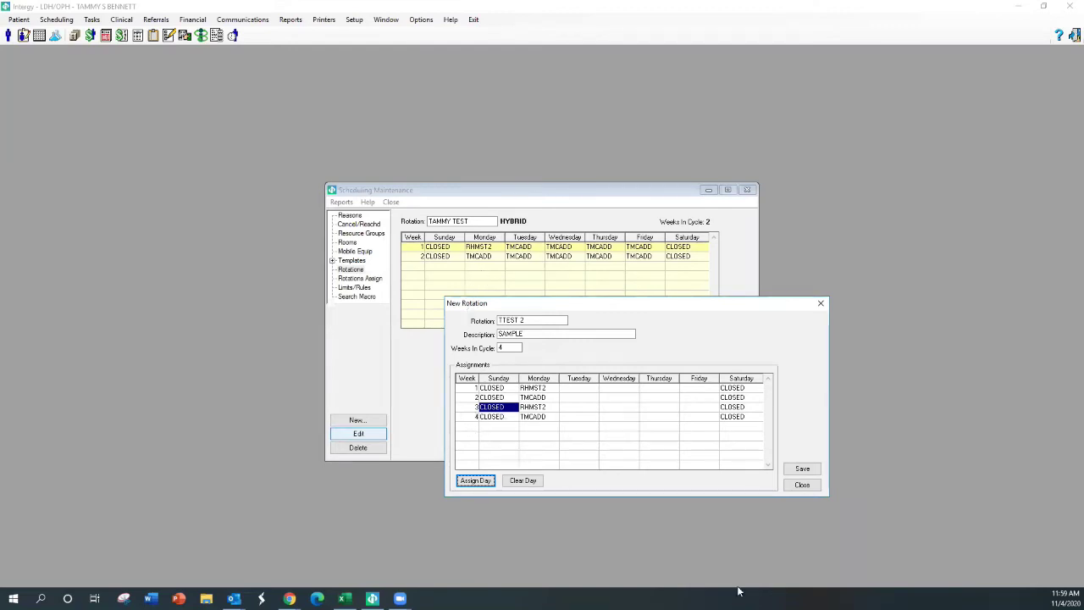
Close the new four-week SAMPLE rotation and discard its unsaved changes
{"action": "left_click", "coordinate": [800, 485]}
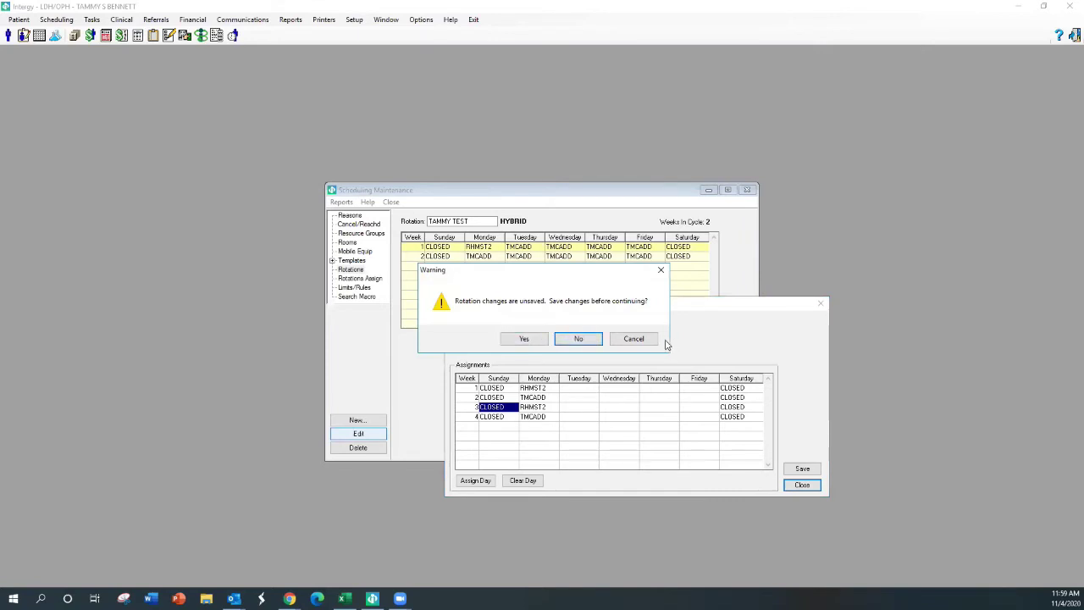
{"action": "key", "text": "Escape"}
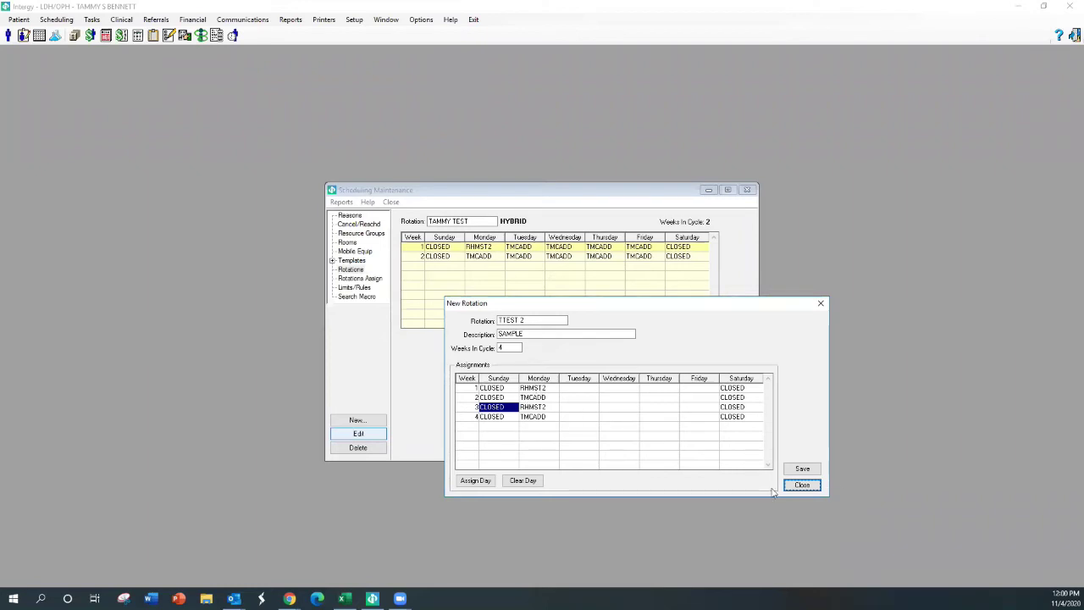
{"action": "left_click", "coordinate": [795, 486]}
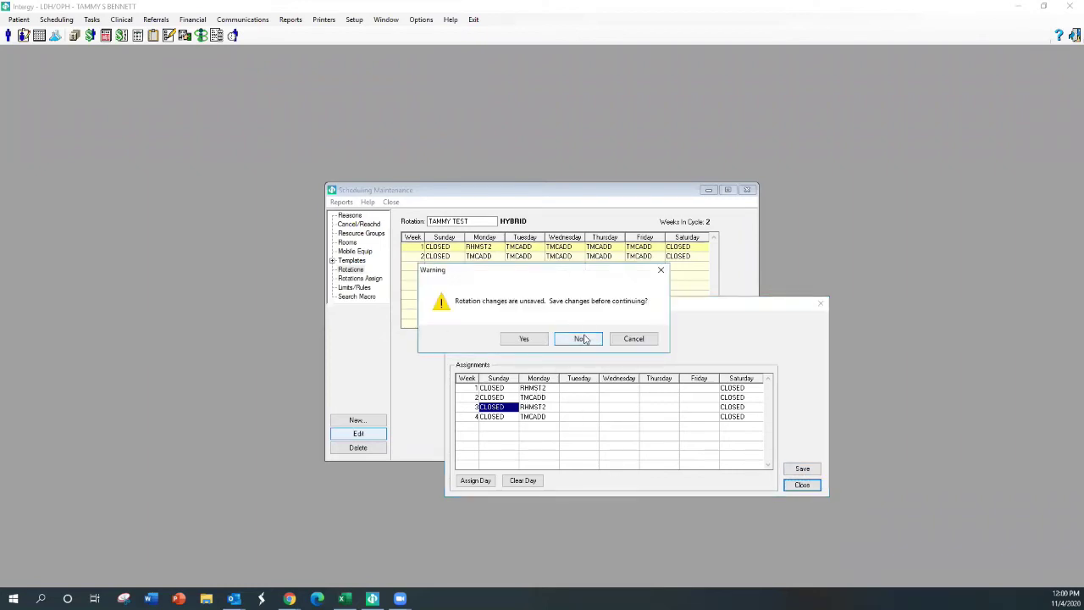
{"action": "left_click", "coordinate": [572, 338]}
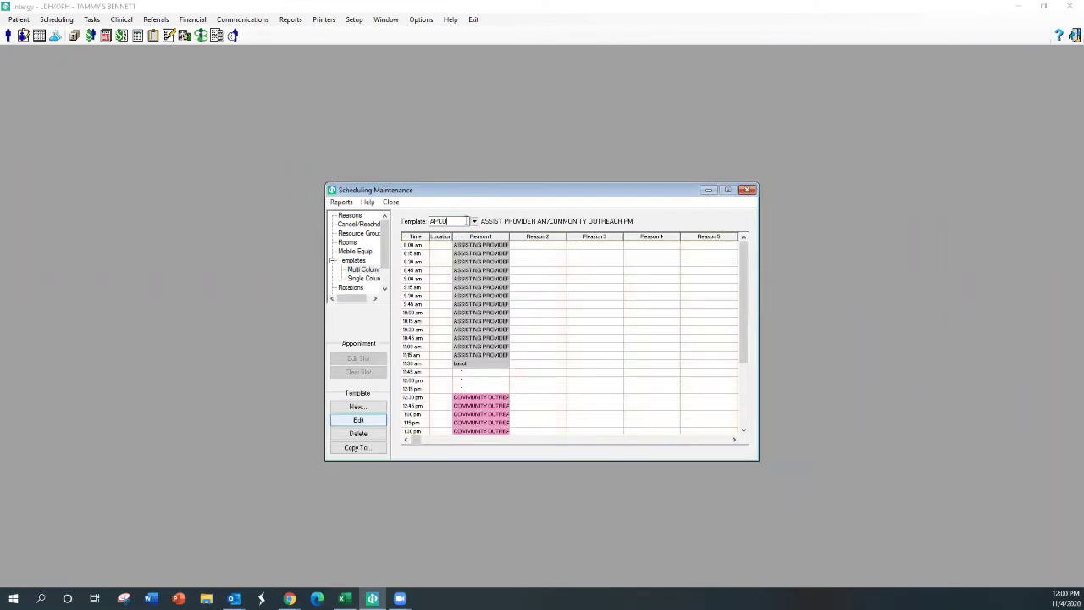
Look up the RHMST2 schedule template and review its daily time slots
{"action": "left_click", "coordinate": [474, 222]}
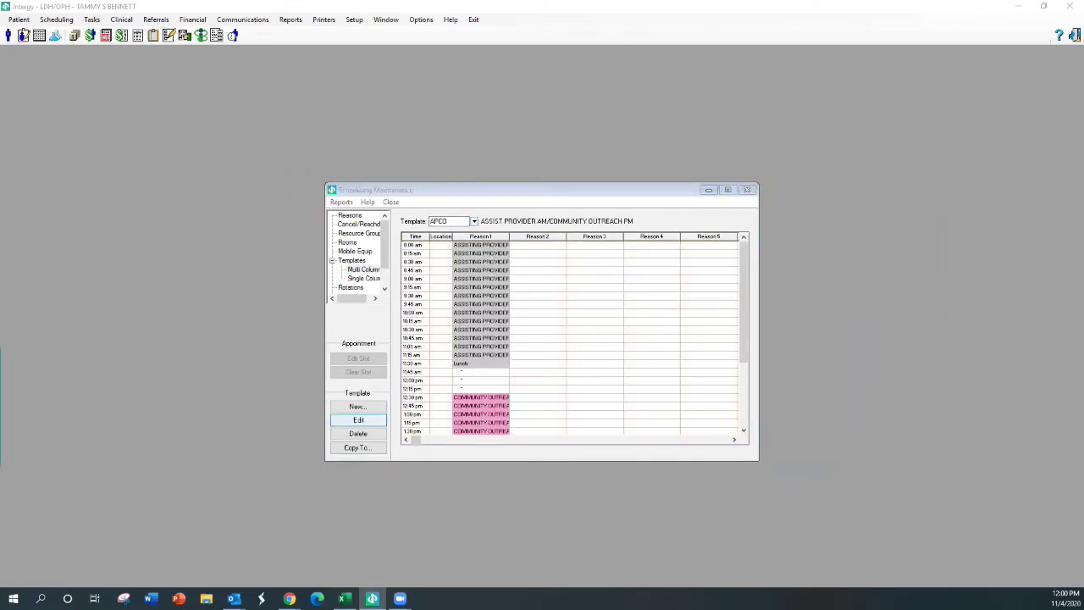
{"action": "left_click_drag", "start_coordinate": [109, 229], "coordinate": [209, 248]}
{"action": "type", "text": "RHMST2"}
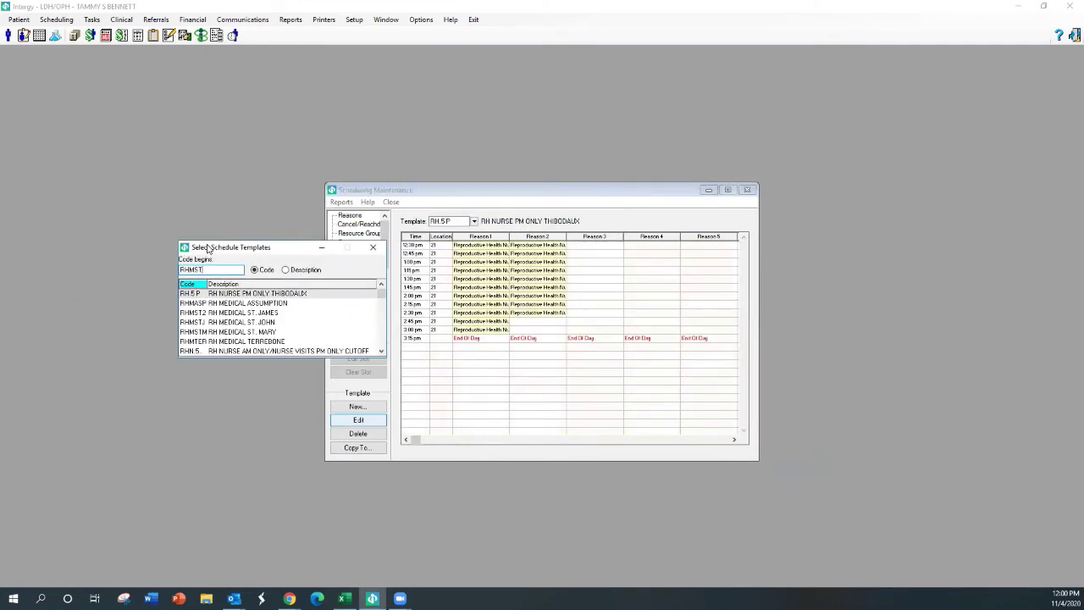
{"action": "left_click", "coordinate": [217, 294]}
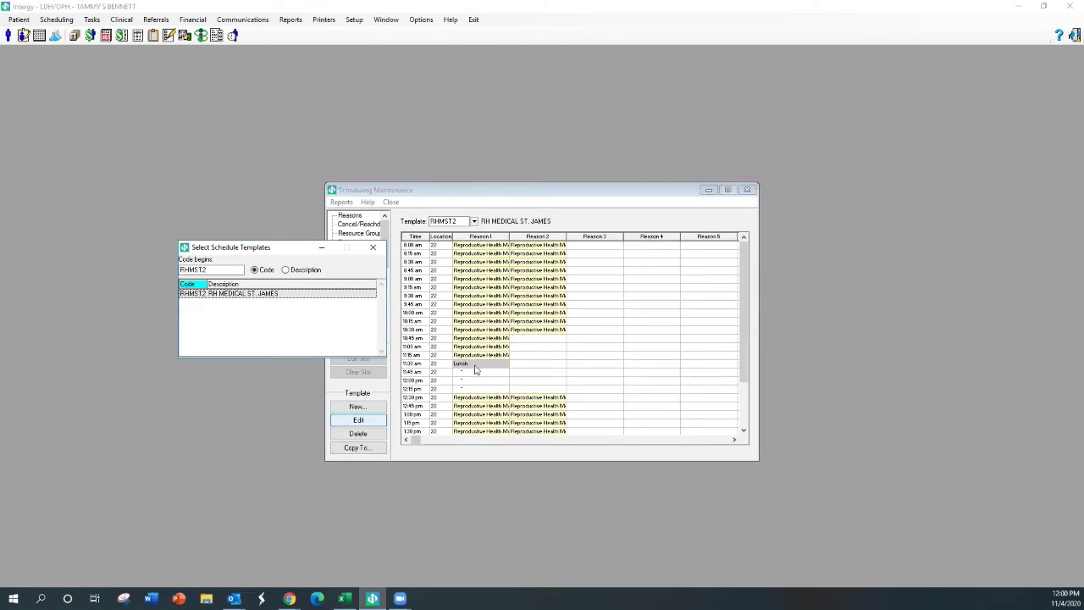
{"action": "scroll", "coordinate": [475, 369], "scroll_direction": "down", "scroll_amount": 3}
{"action": "scroll", "coordinate": [512, 403], "scroll_direction": "up", "scroll_amount": 3}
{"action": "left_click_drag", "start_coordinate": [320, 247], "coordinate": [258, 265]}
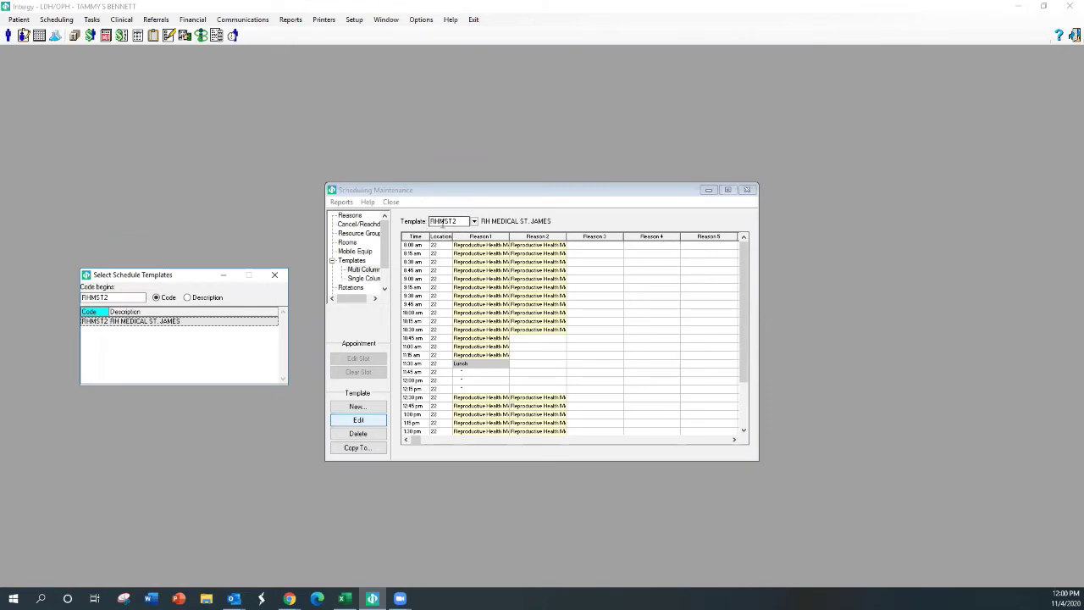
Search for template codes beginning with RHN and review the time slots of the RHN.52 St. John template
{"action": "left_click", "coordinate": [144, 298]}
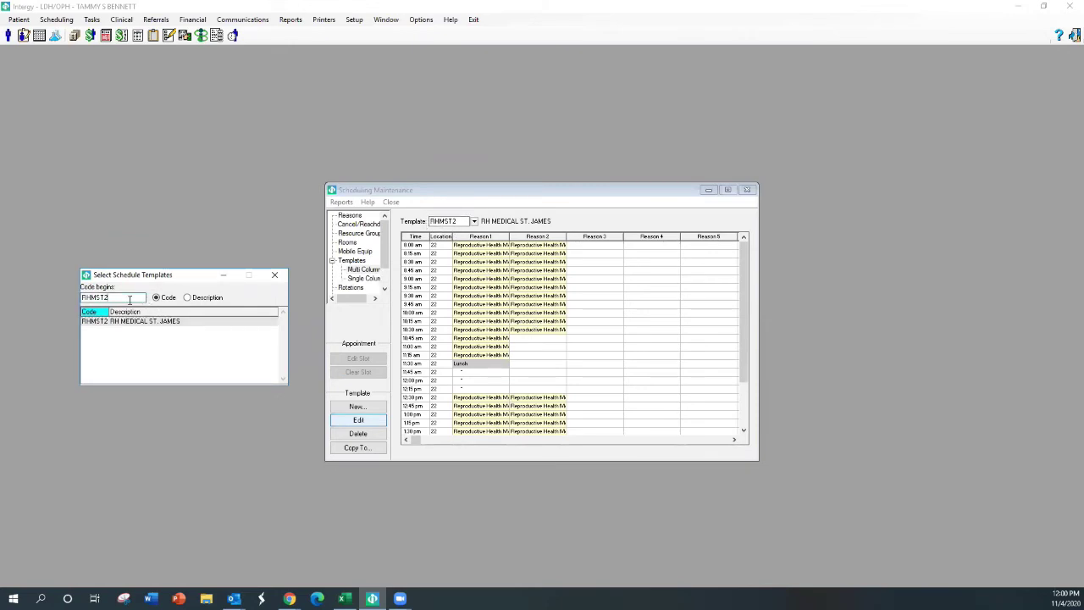
{"action": "left_click_drag", "start_coordinate": [101, 297], "coordinate": [98, 293]}
{"action": "key", "text": "BackSpace"}
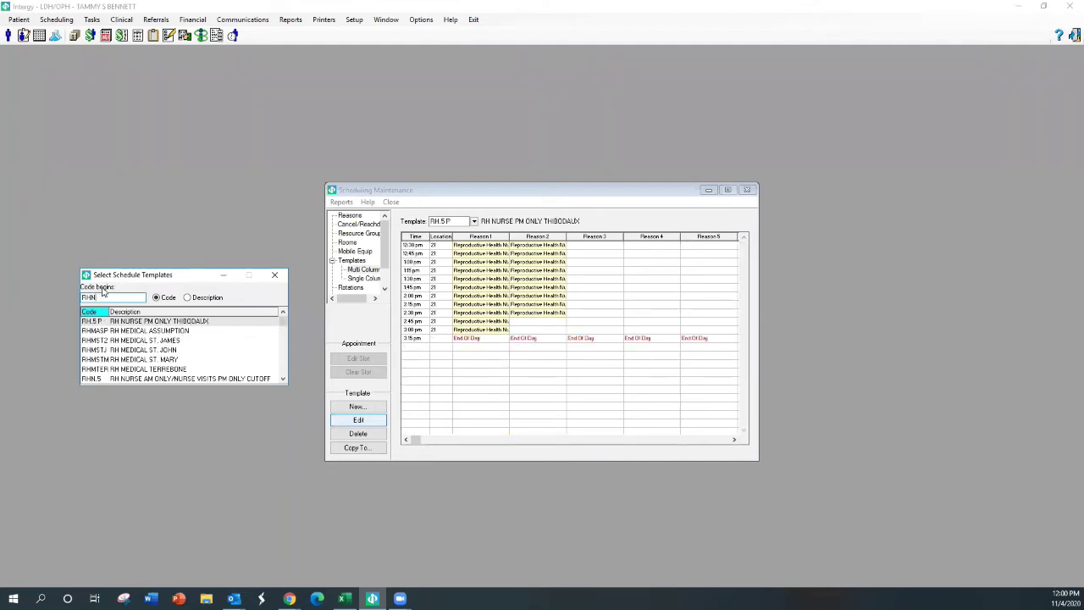
{"action": "type", "text": "N"}
{"action": "left_click", "coordinate": [127, 331]}
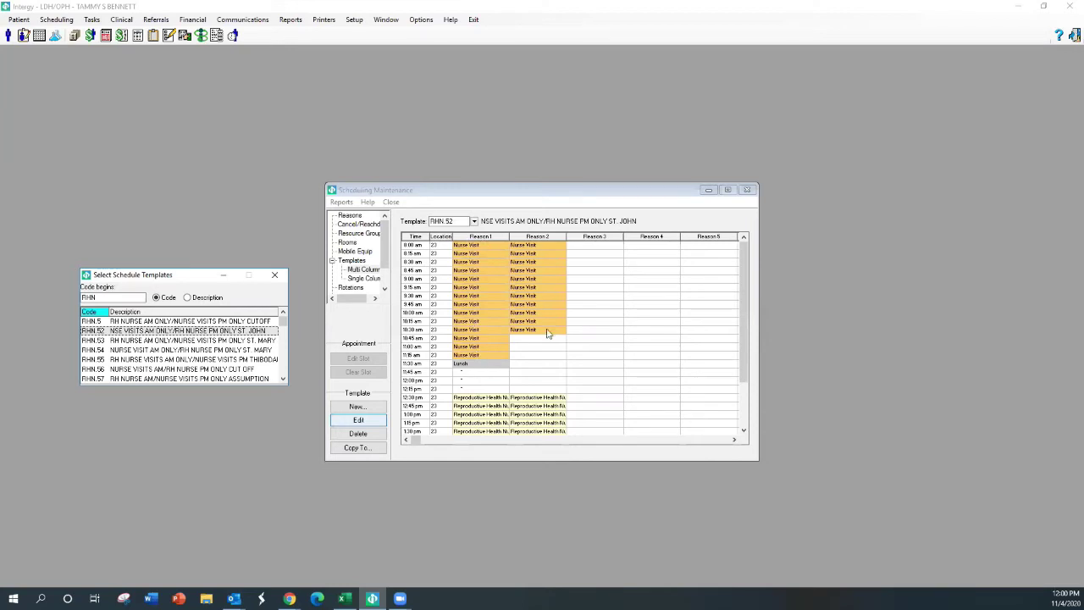
{"action": "scroll", "coordinate": [468, 357], "scroll_direction": "down", "scroll_amount": 3}
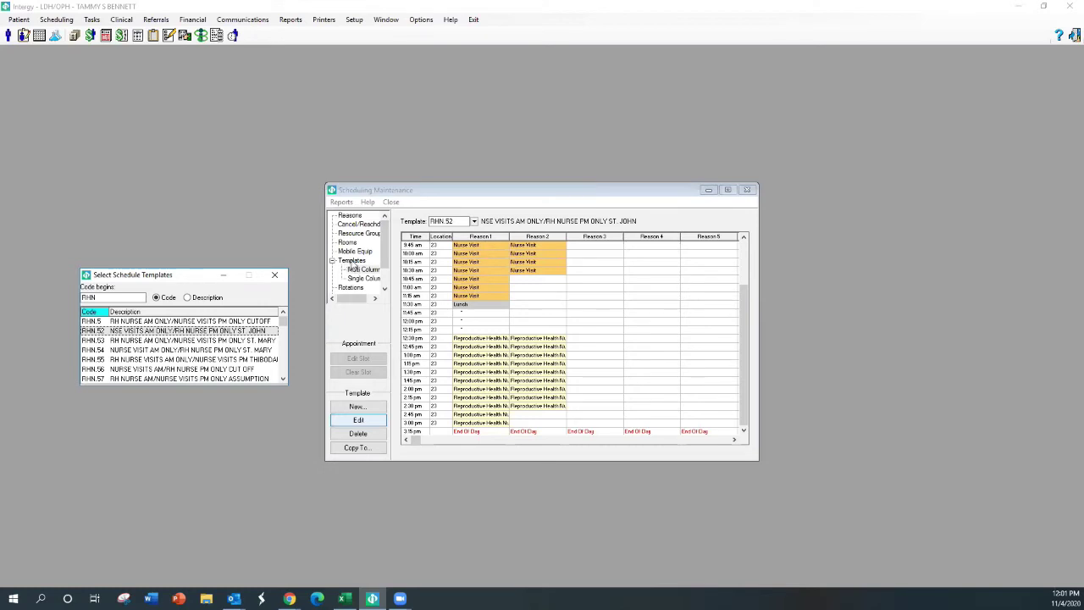
Look up the NSE reason class and view its details
{"action": "left_click", "coordinate": [364, 269]}
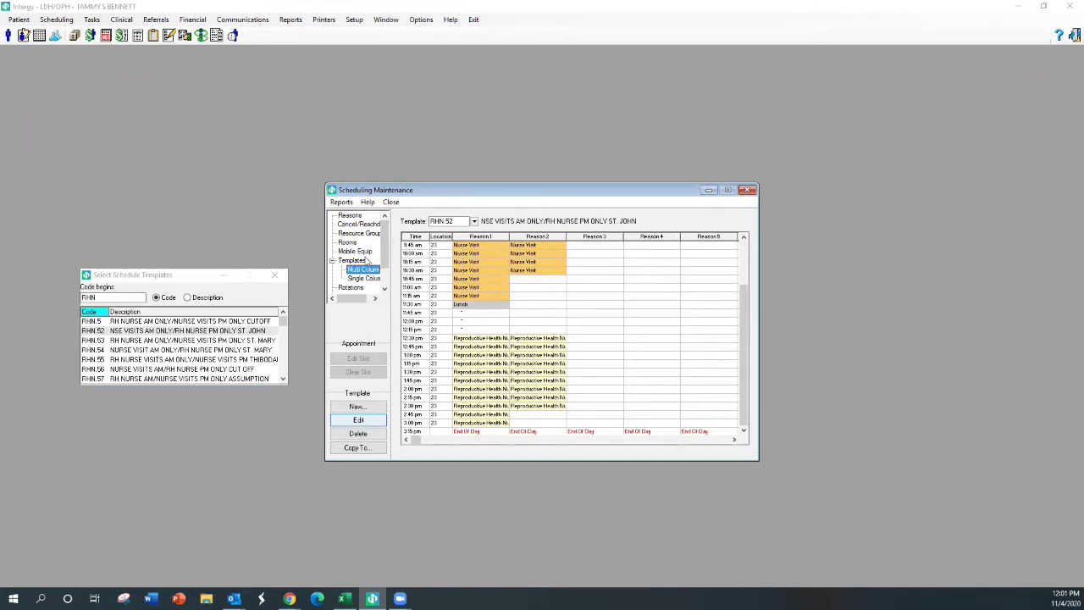
{"action": "left_click", "coordinate": [348, 215]}
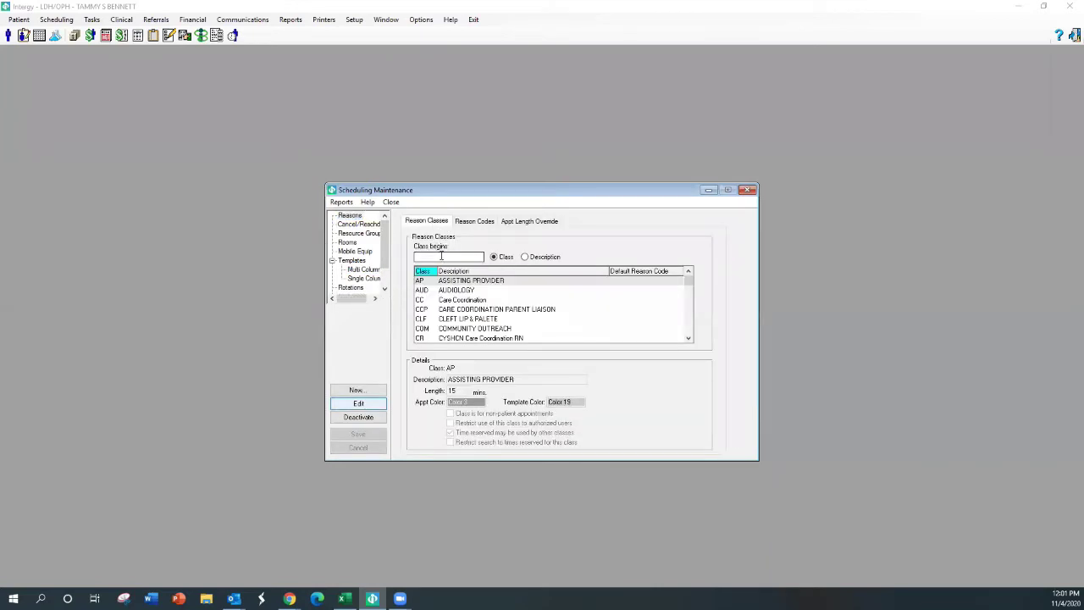
{"action": "type", "text": "NSE"}
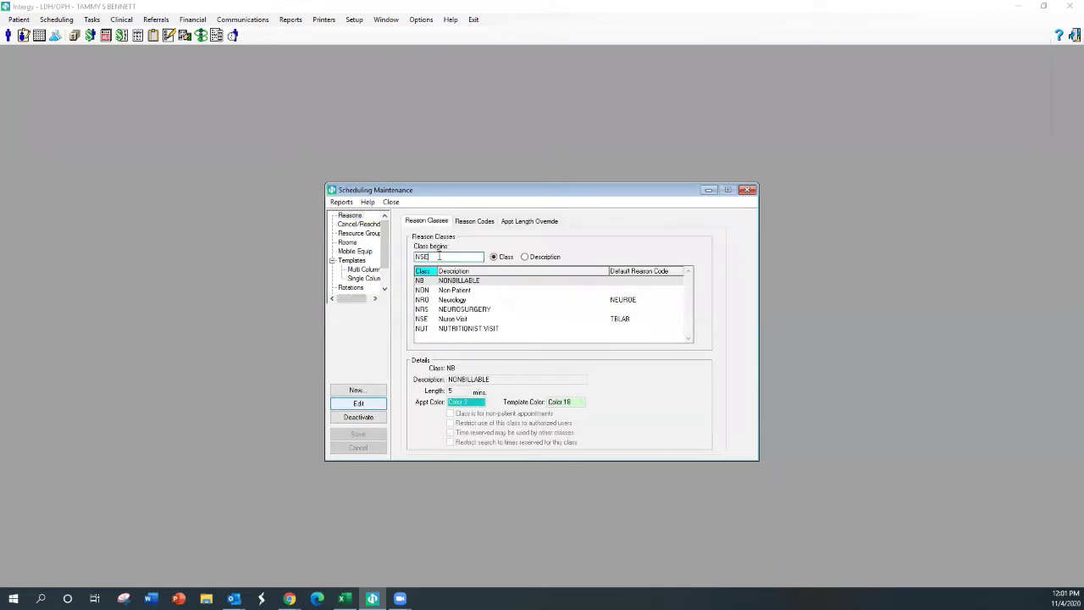
{"action": "left_click", "coordinate": [432, 283]}
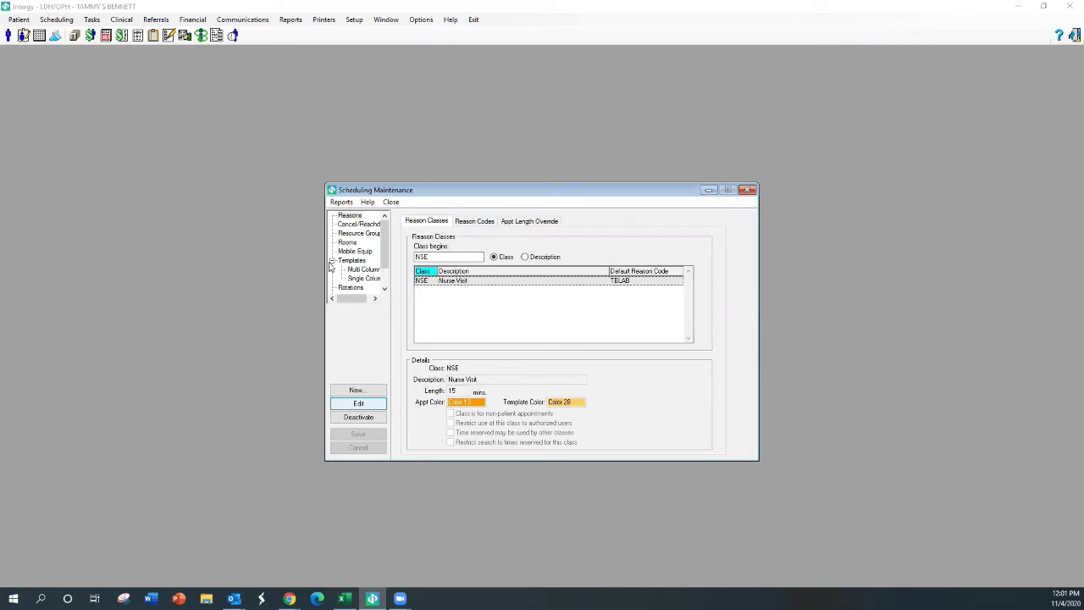
List the reason codes belonging to class NSE and read through them
{"action": "left_click", "coordinate": [421, 256]}
{"action": "left_click", "coordinate": [420, 258]}
{"action": "left_click", "coordinate": [426, 257]}
{"action": "left_click", "coordinate": [472, 221]}
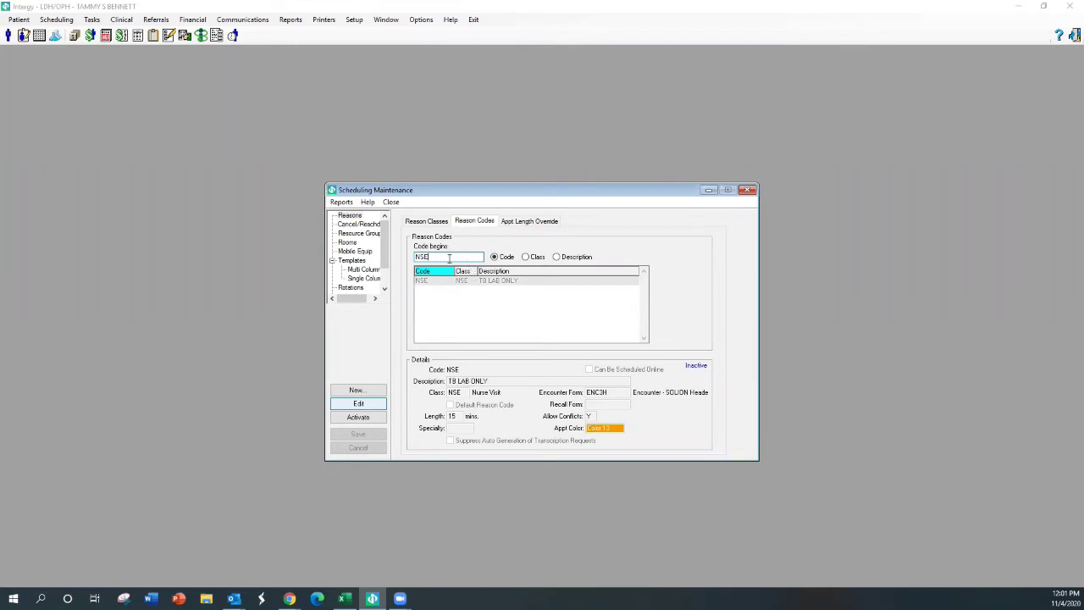
{"action": "left_click", "coordinate": [526, 258]}
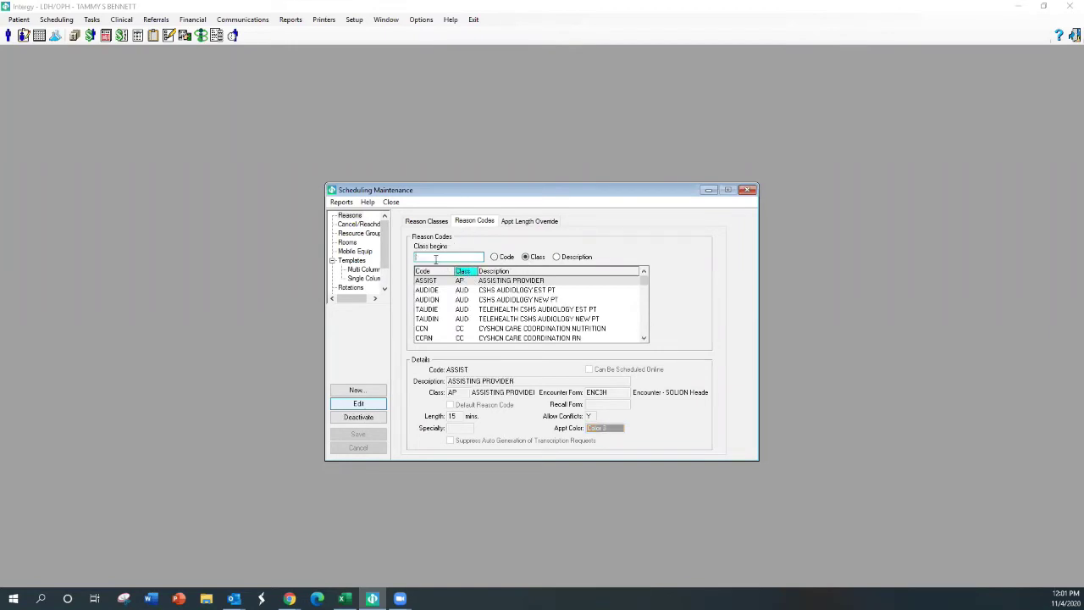
{"action": "left_click", "coordinate": [435, 258]}
{"action": "type", "text": "NSE"}
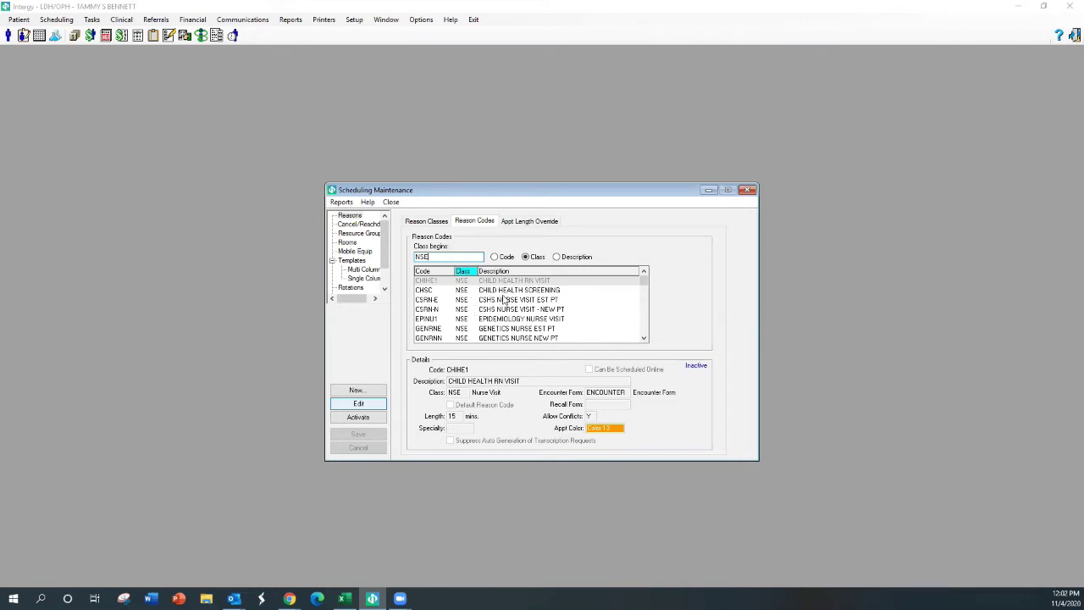
{"action": "scroll", "coordinate": [505, 299], "scroll_direction": "down", "scroll_amount": 1}
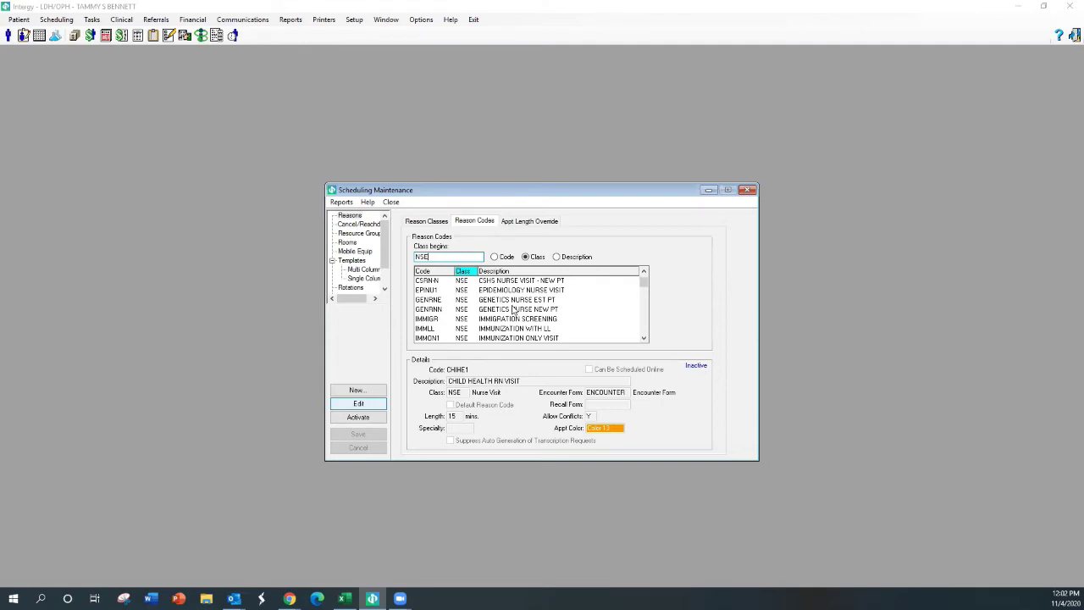
{"action": "scroll", "coordinate": [499, 324], "scroll_direction": "down", "scroll_amount": 1}
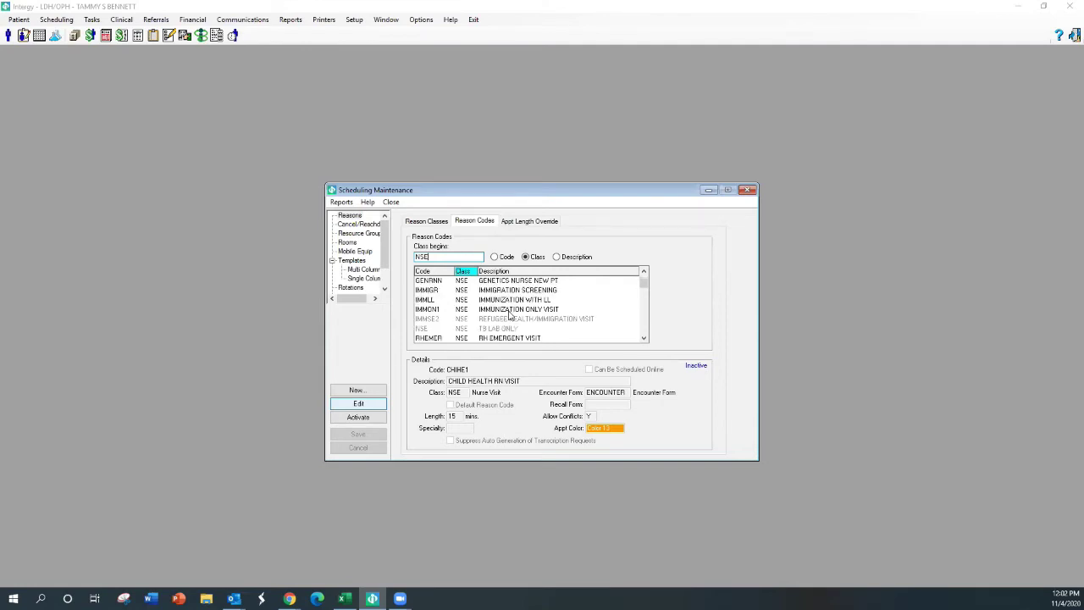
{"action": "scroll", "coordinate": [496, 316], "scroll_direction": "down", "scroll_amount": 1}
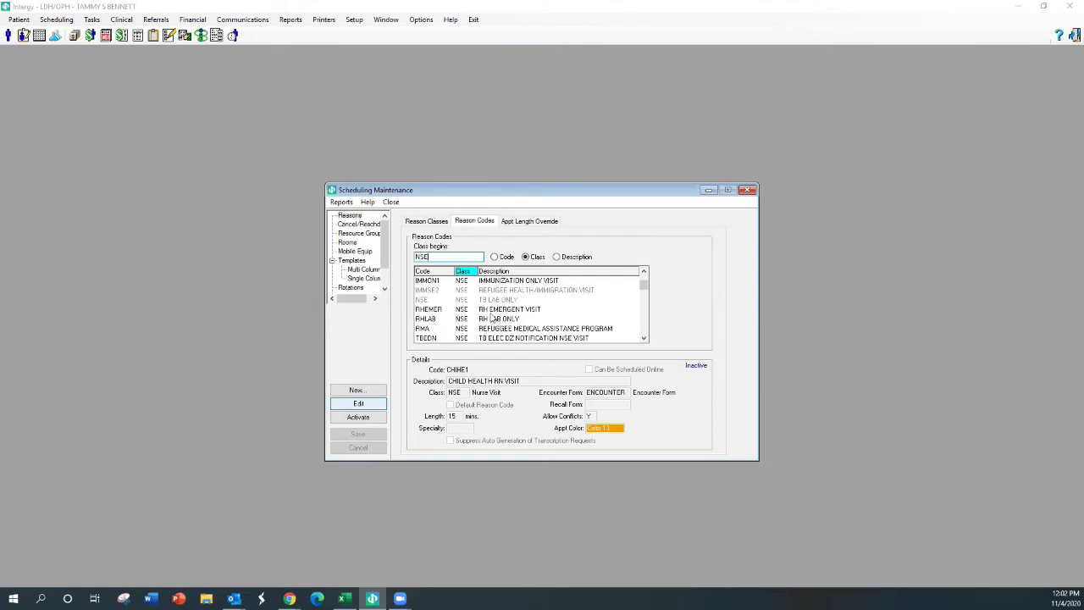
{"action": "scroll", "coordinate": [487, 315], "scroll_direction": "down", "scroll_amount": 1}
{"action": "scroll", "coordinate": [500, 326], "scroll_direction": "down", "scroll_amount": 1}
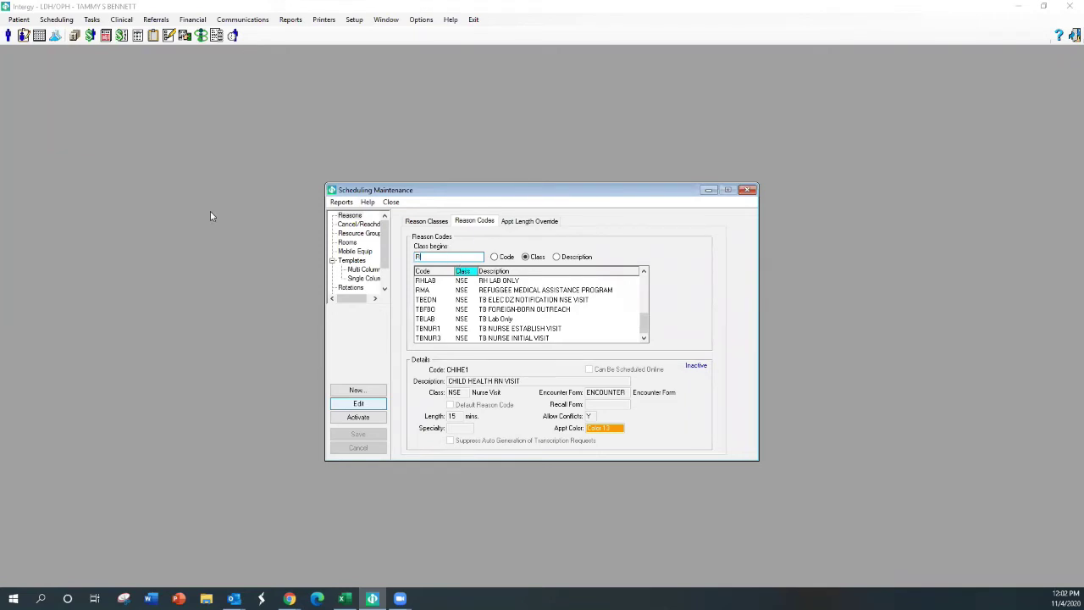
List the reason codes belonging to class RHN, and review the RHN.52 template's morning and afternoon slots again
{"action": "type", "text": "HN"}
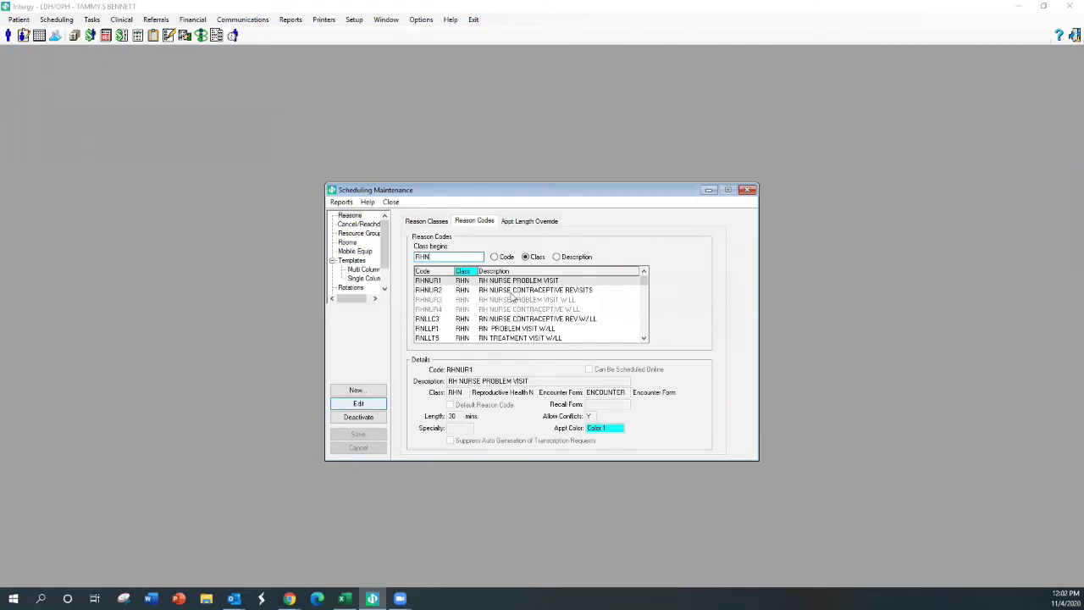
{"action": "scroll", "coordinate": [501, 330], "scroll_direction": "down", "scroll_amount": 1}
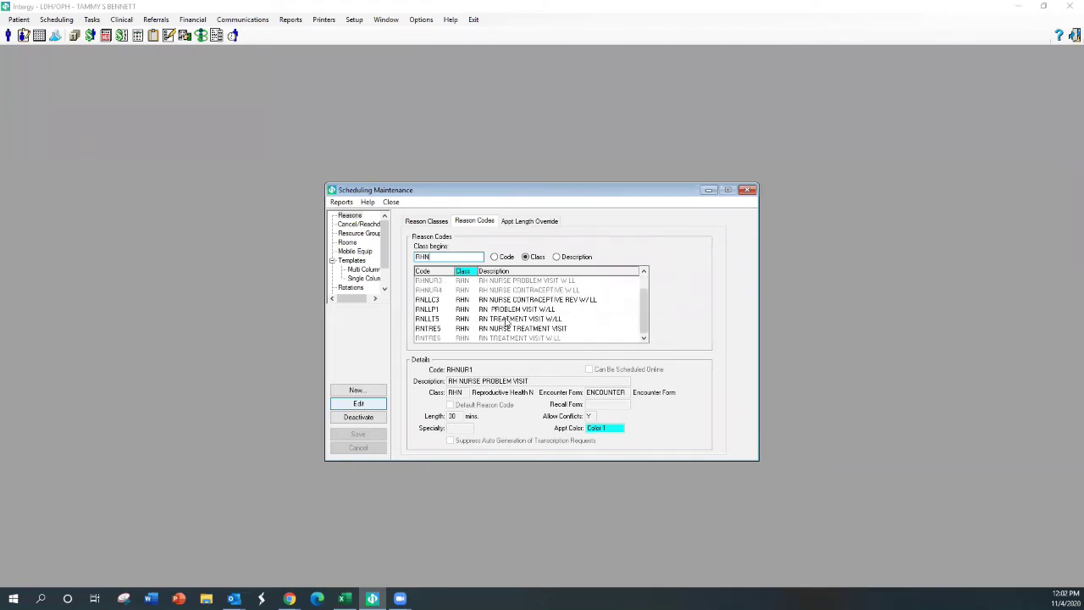
{"action": "scroll", "coordinate": [500, 335], "scroll_direction": "up", "scroll_amount": 1}
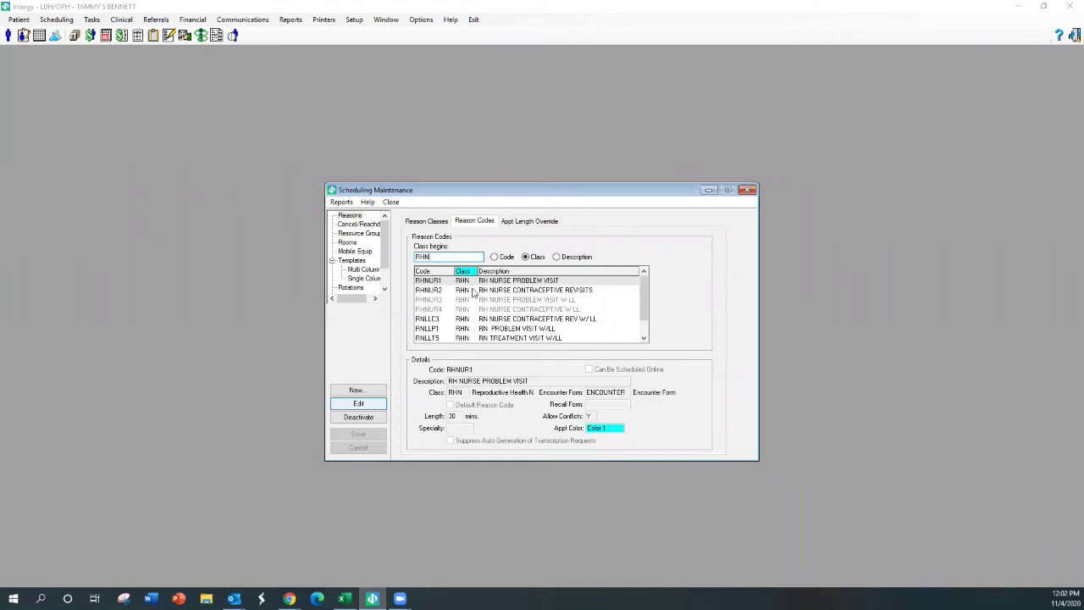
{"action": "left_click", "coordinate": [357, 264]}
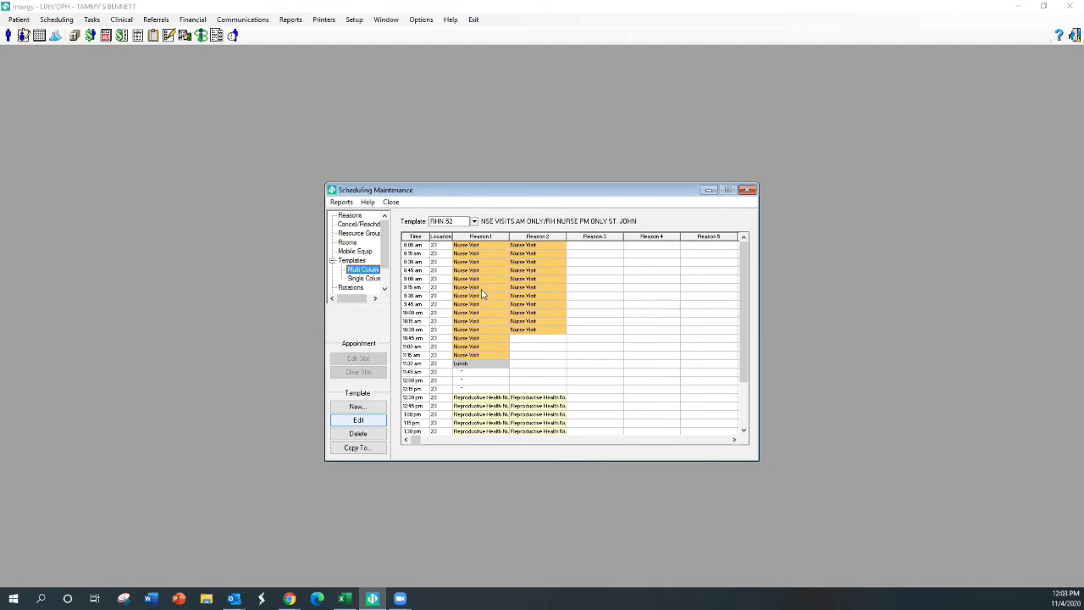
{"action": "scroll", "coordinate": [486, 370], "scroll_direction": "down", "scroll_amount": 3}
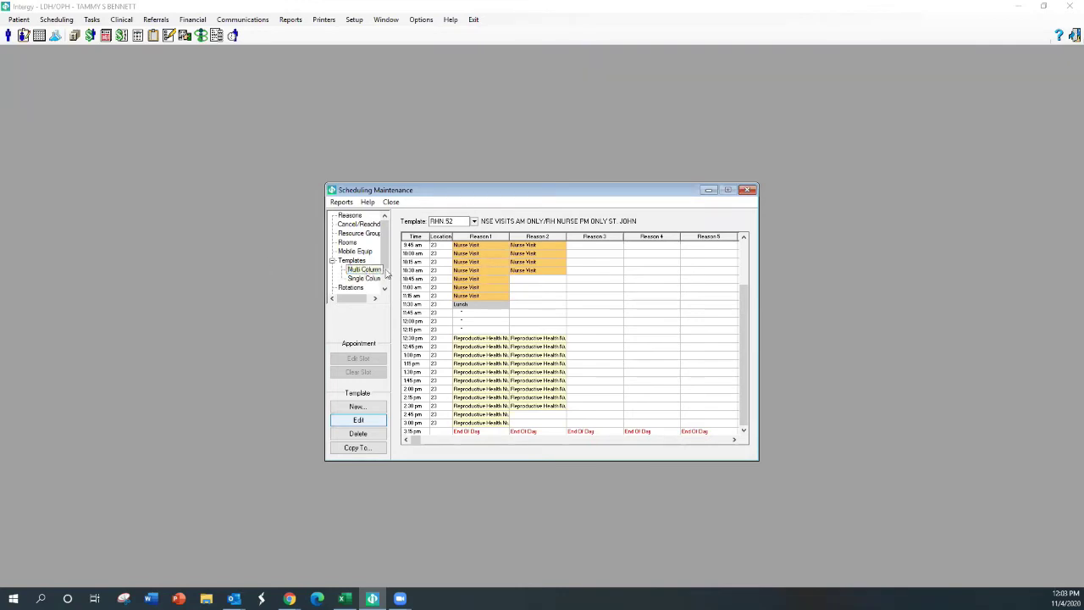
View the two-week HYBRID rotation and open the rotation assignments of the LDH/OPH practice
{"action": "scroll", "coordinate": [358, 273], "scroll_direction": "down", "scroll_amount": 1}
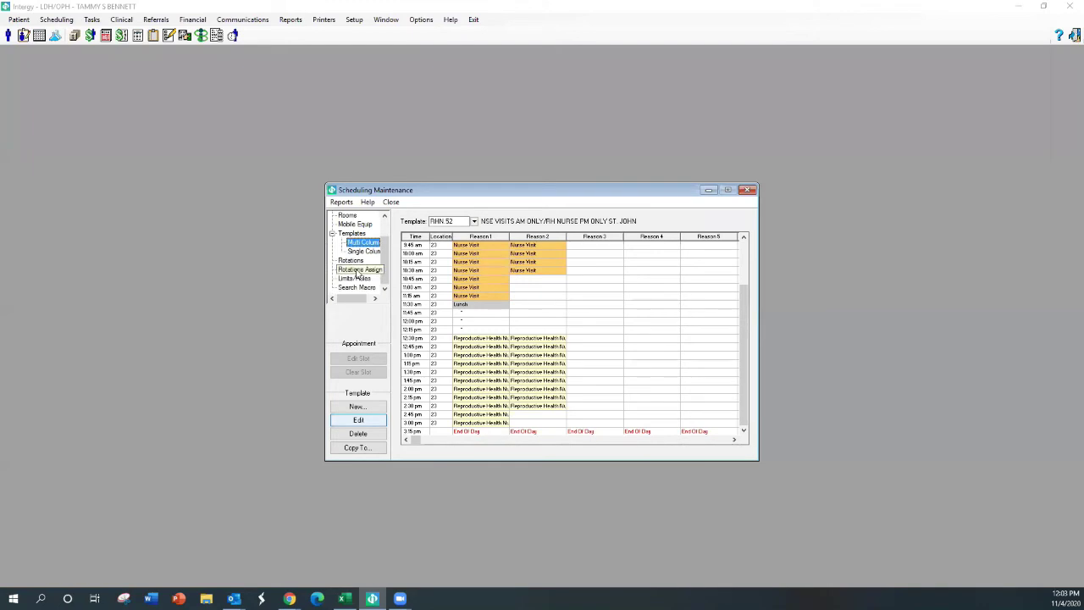
{"action": "left_click", "coordinate": [359, 261]}
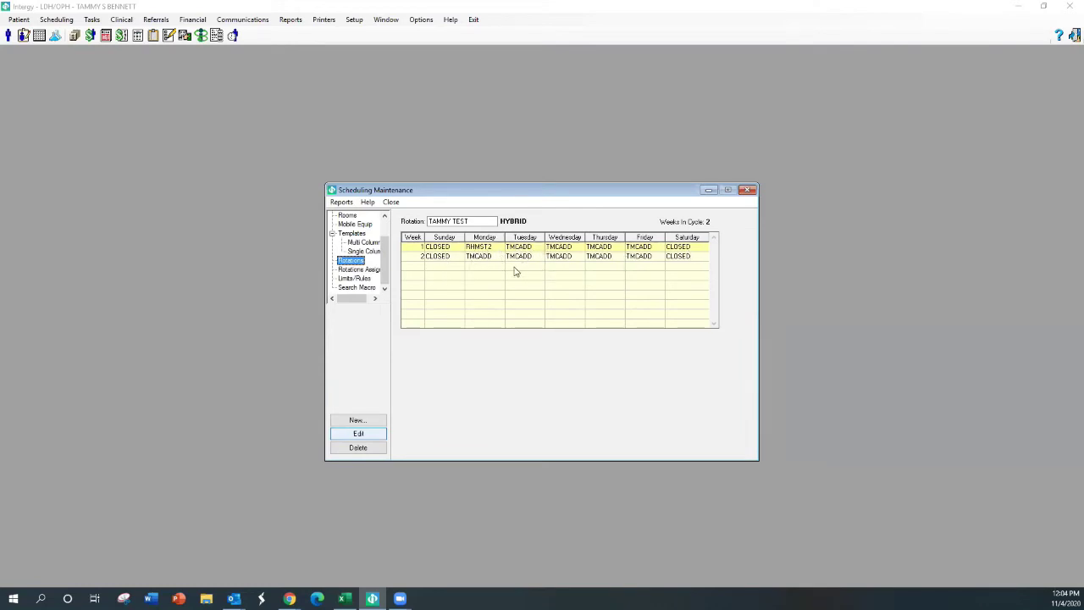
{"action": "left_click", "coordinate": [355, 269]}
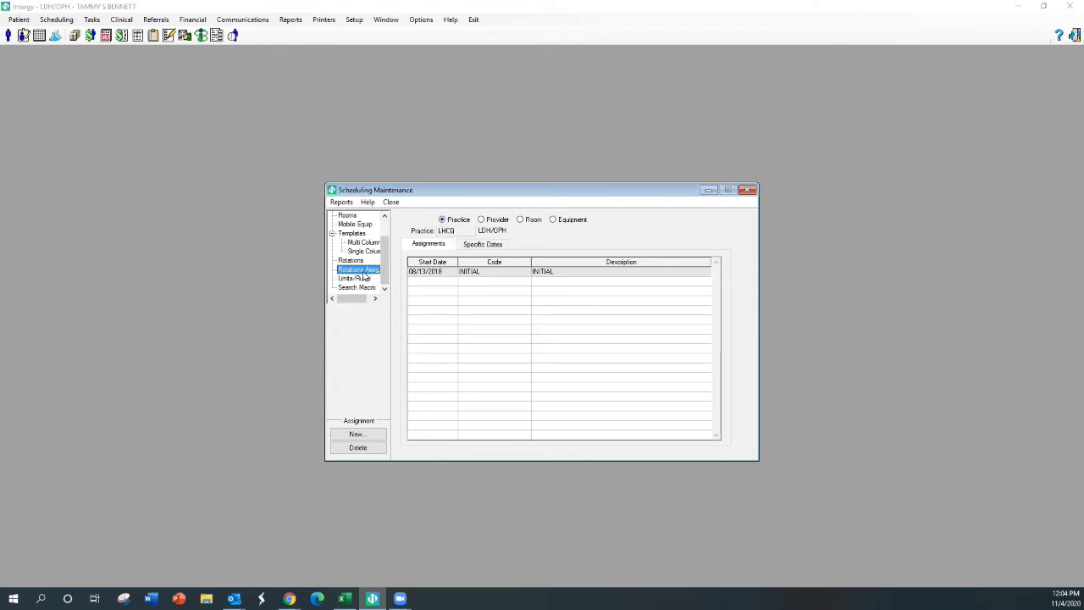
{"action": "left_click", "coordinate": [369, 433]}
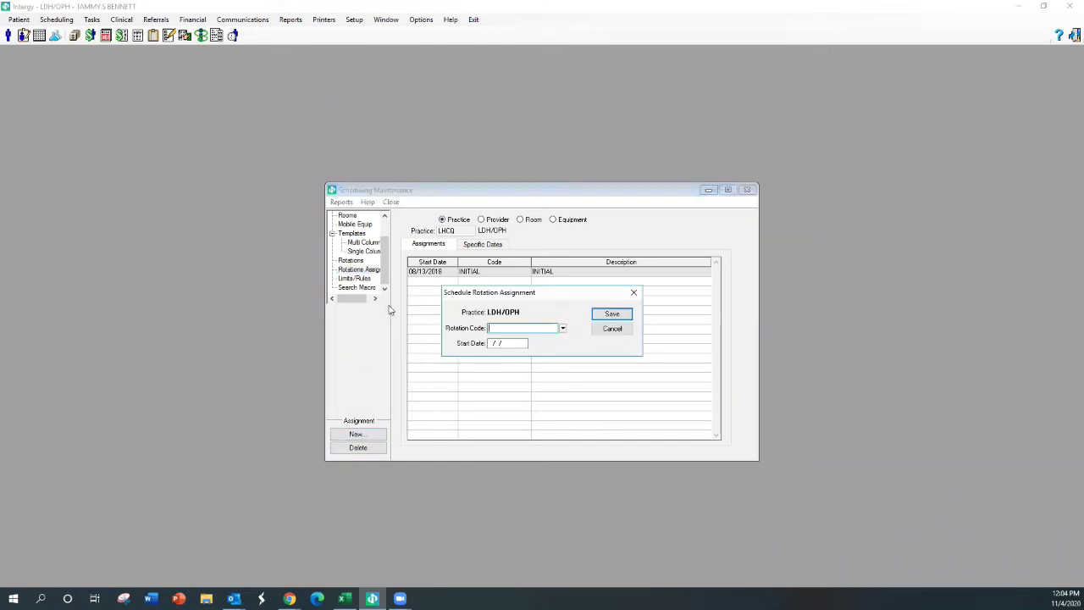
{"action": "left_click", "coordinate": [563, 329]}
{"action": "type", "text": "T"}
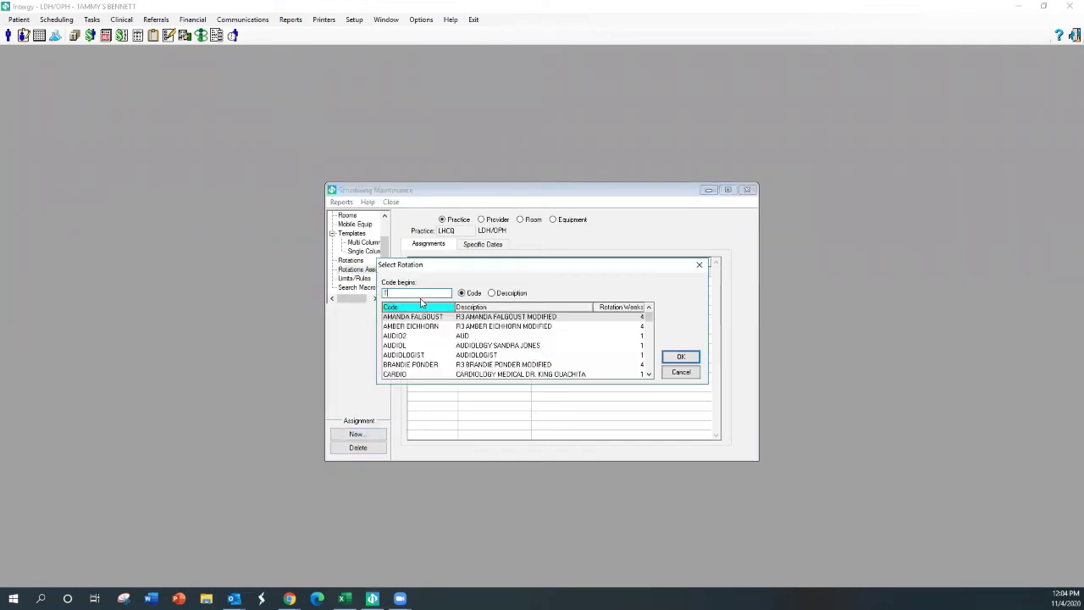
{"action": "type", "text": "M"}
{"action": "left_click", "coordinate": [438, 318]}
{"action": "left_click", "coordinate": [682, 359]}
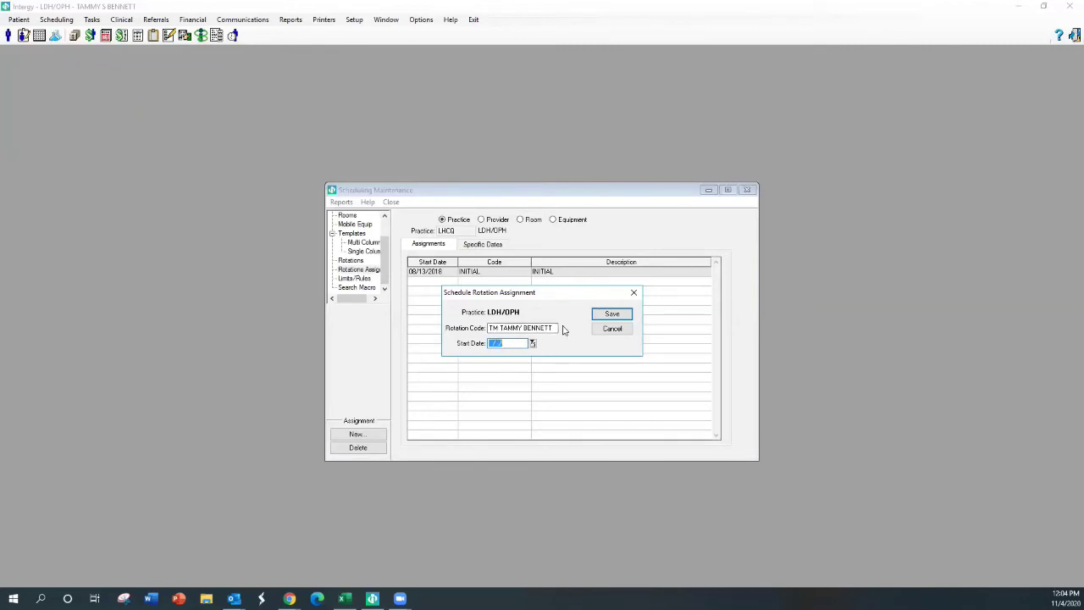
{"action": "left_click", "coordinate": [610, 330]}
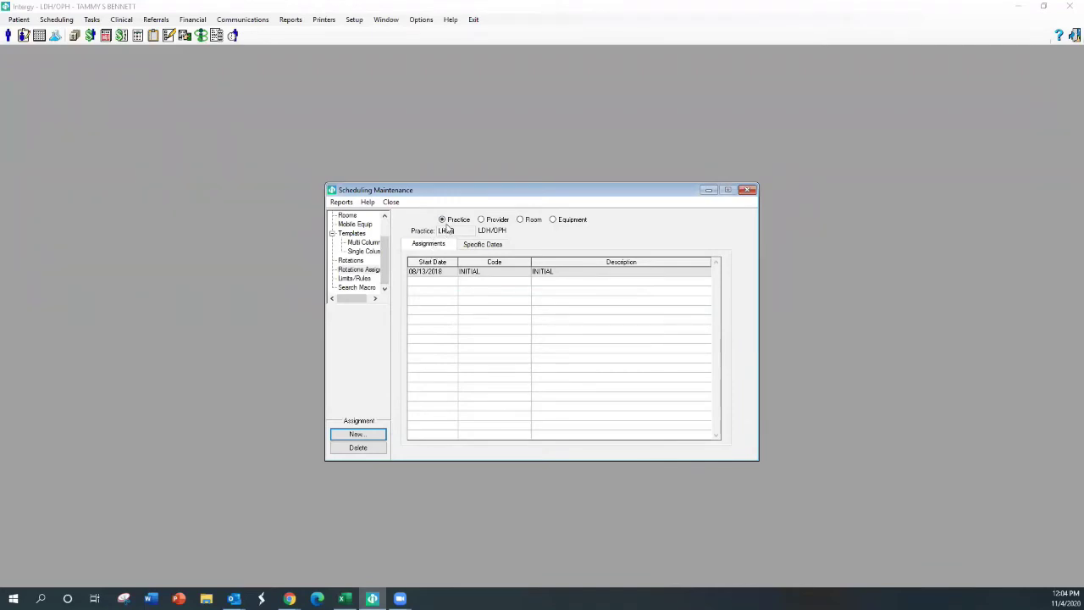
View the practice's specific dates for November 2020, and open the rotation assignments by provider
{"action": "left_click", "coordinate": [490, 245]}
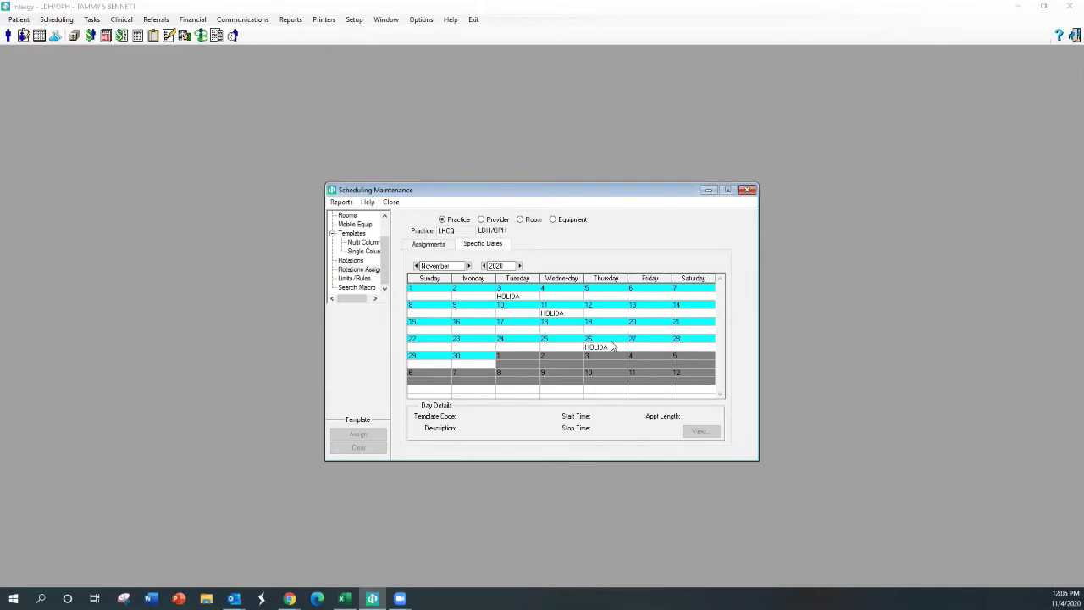
{"action": "left_click", "coordinate": [482, 219]}
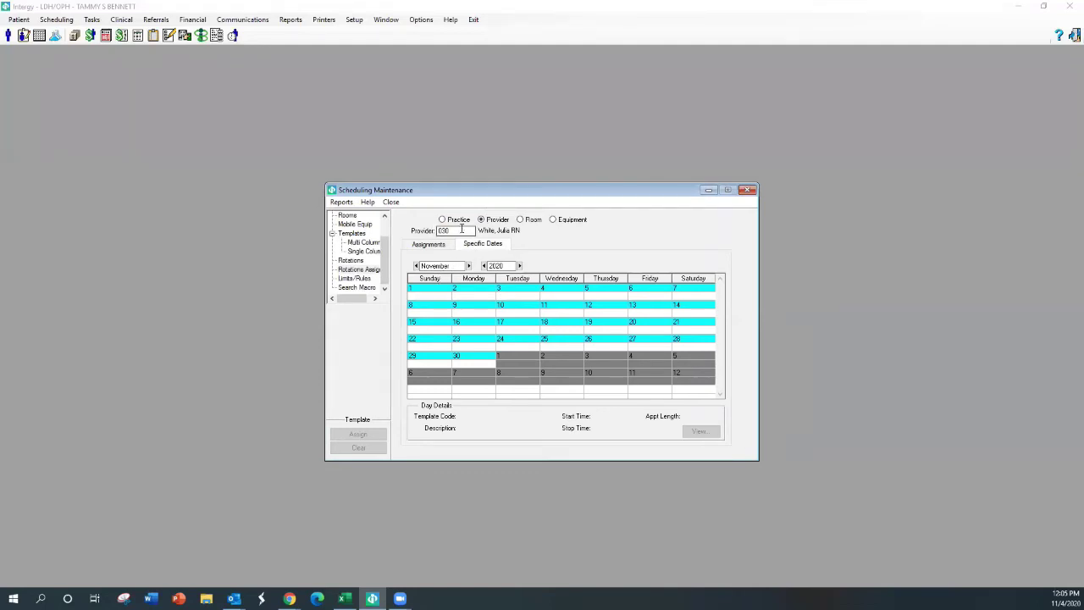
{"action": "left_click", "coordinate": [444, 244]}
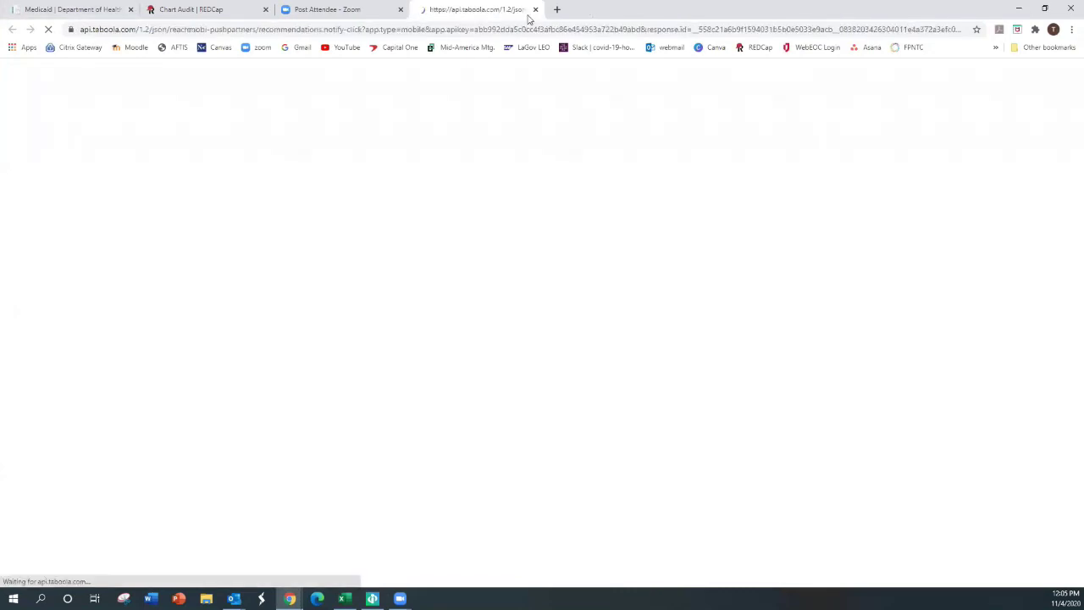
Close the unwanted web page in Chrome and return to Intergy's scheduling maintenance
{"action": "key", "text": "ctrl+w"}
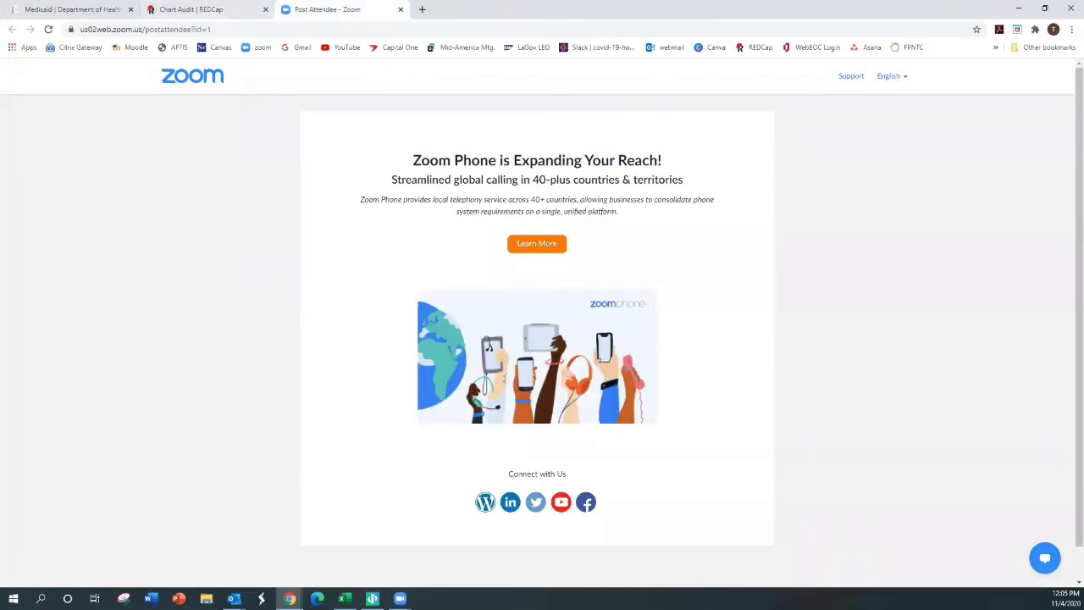
{"action": "mouse_move", "coordinate": [399, 598]}
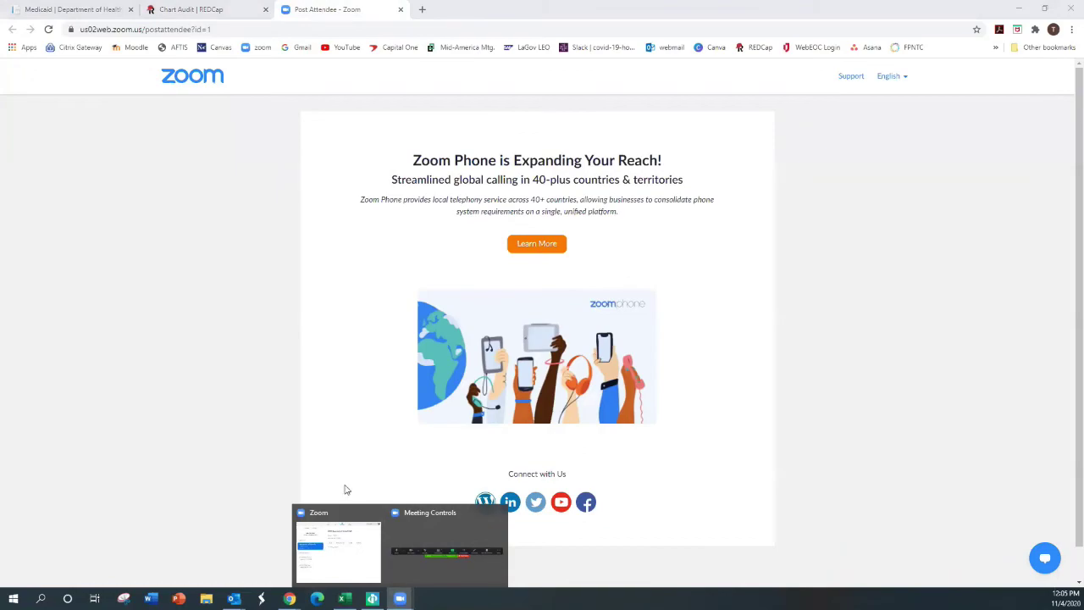
{"action": "left_click", "coordinate": [372, 597]}
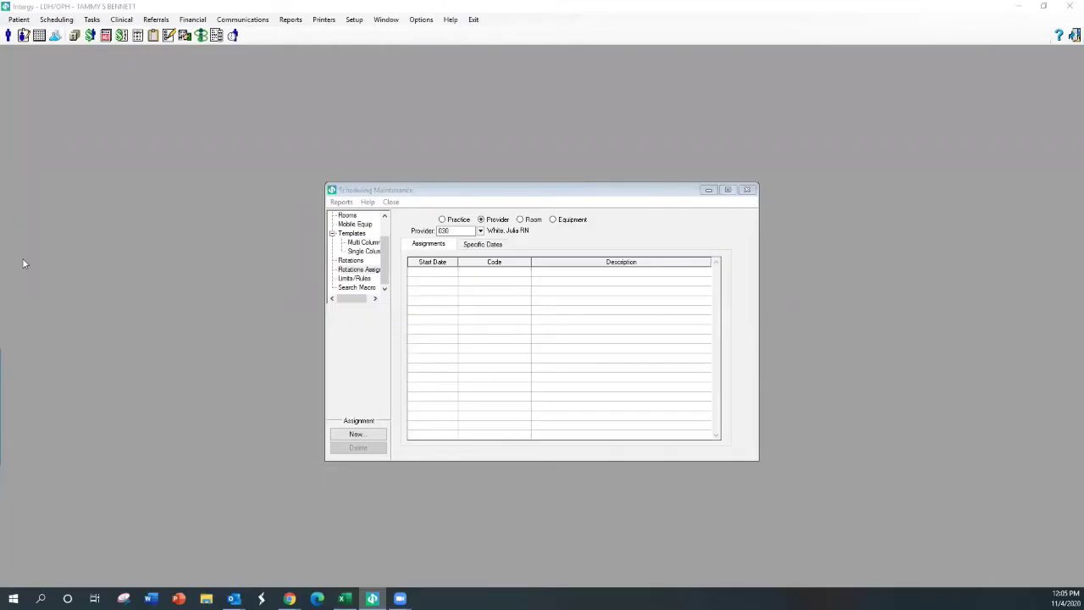
Look up the APRN provider with code 57 by last name and select the provider's 04/03/2020 telemedicine assignment
{"action": "left_click_drag", "start_coordinate": [552, 303], "coordinate": [205, 244]}
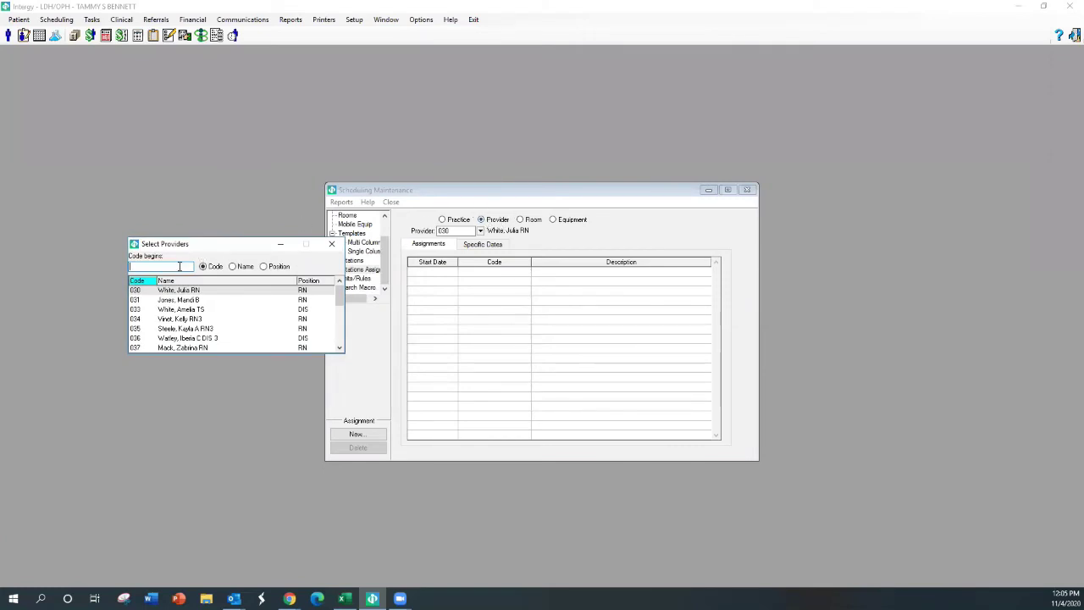
{"action": "left_click", "coordinate": [239, 266]}
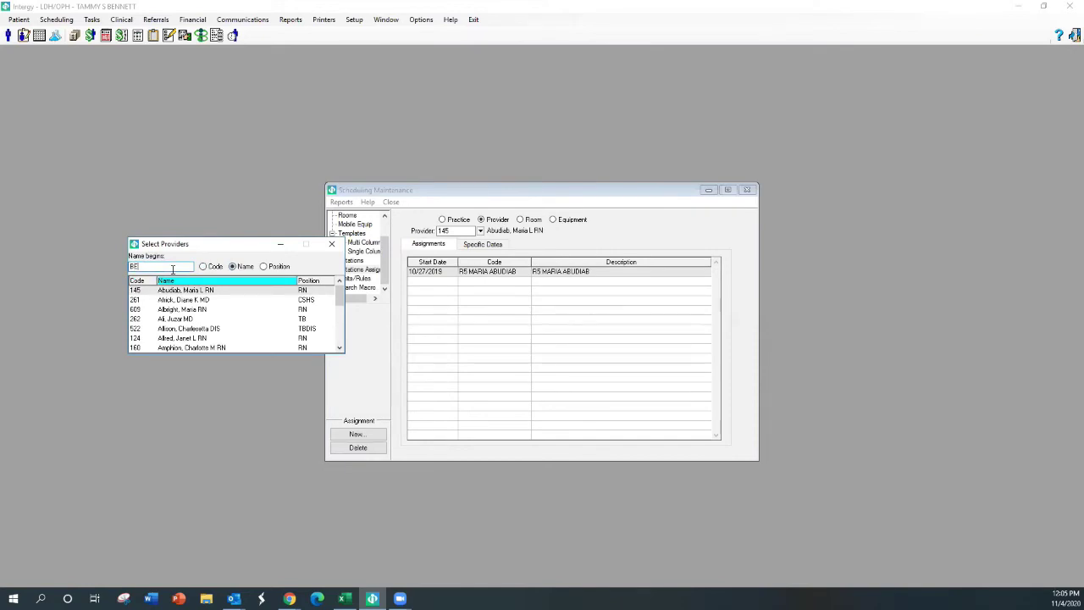
{"action": "double_click", "coordinate": [172, 293]}
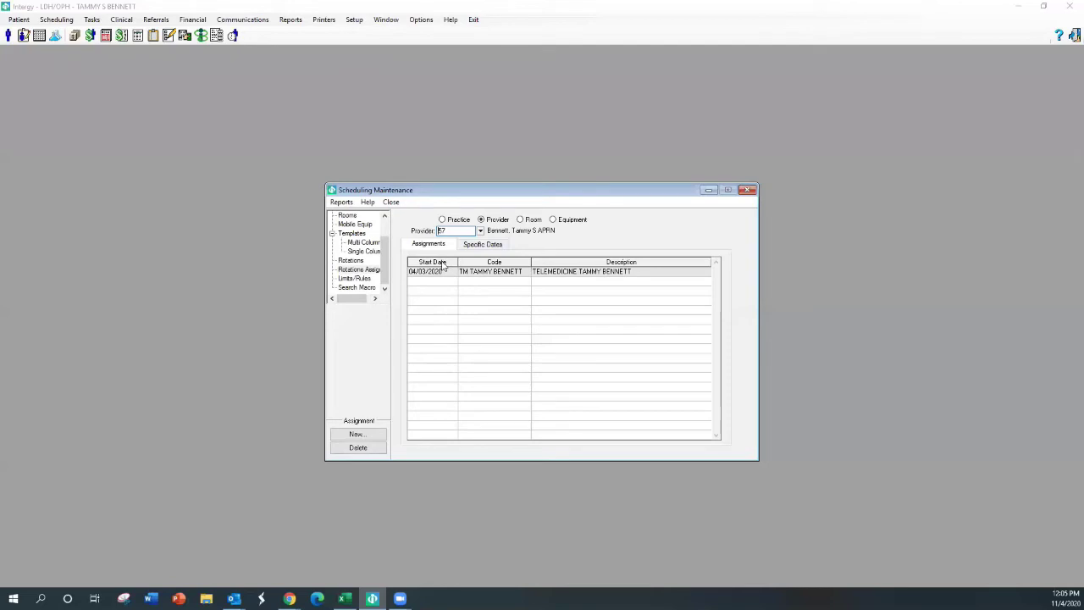
{"action": "left_click", "coordinate": [425, 273]}
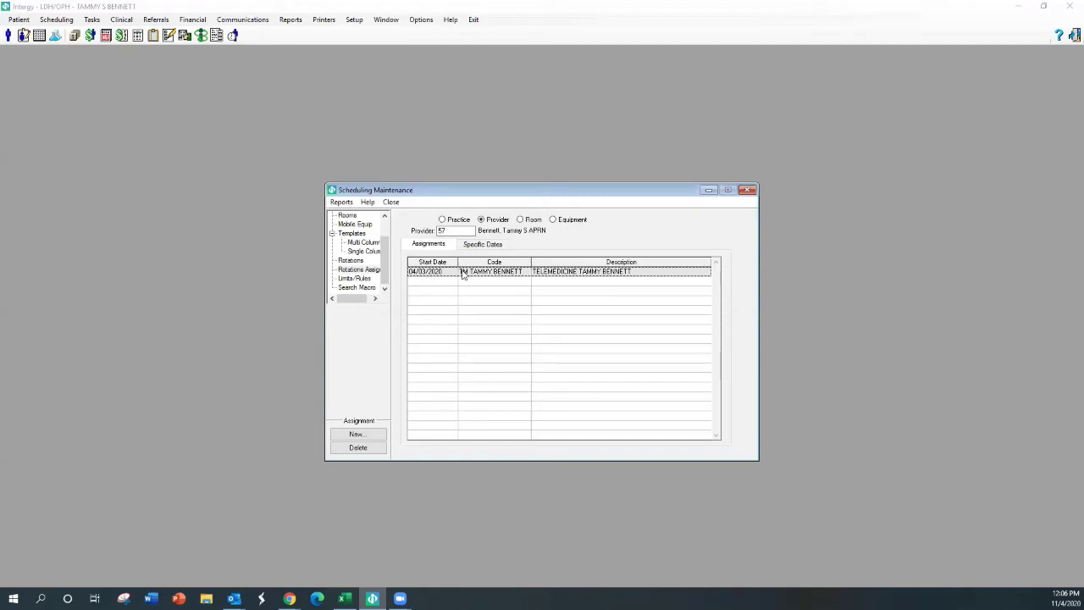
Create a new rotation assignment for the APRN provider using the HYBRID test rotation
{"action": "left_click", "coordinate": [356, 435]}
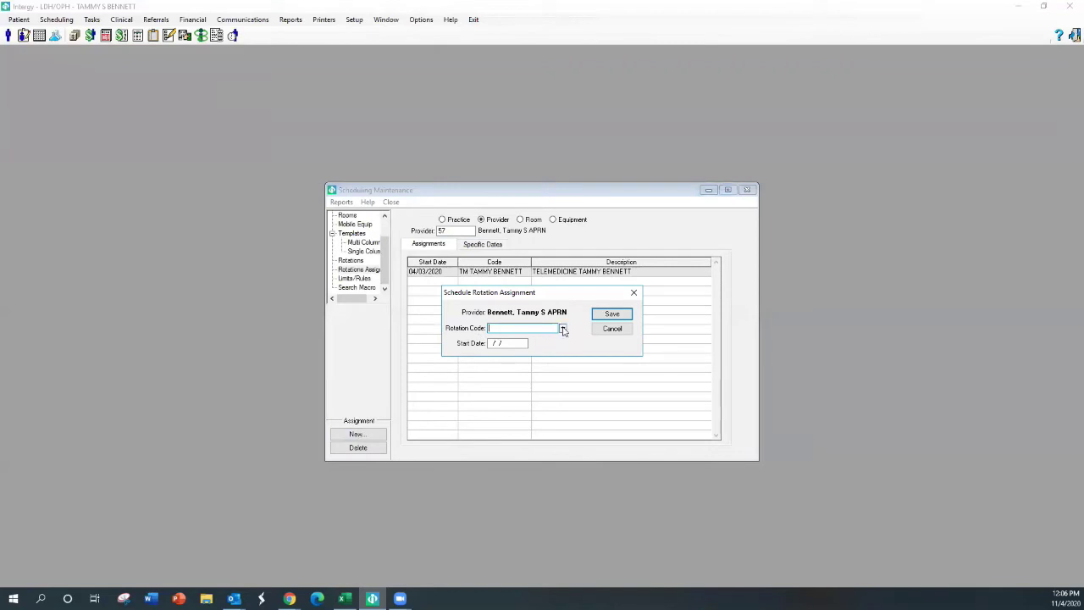
{"action": "left_click", "coordinate": [562, 329]}
{"action": "type", "text": "T"}
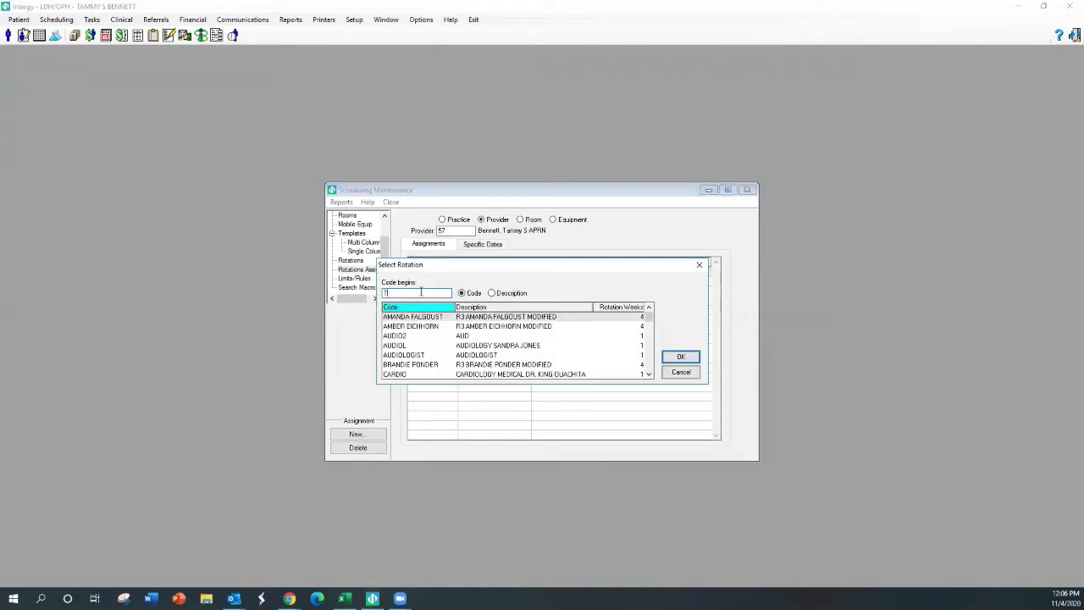
{"action": "type", "text": "M"}
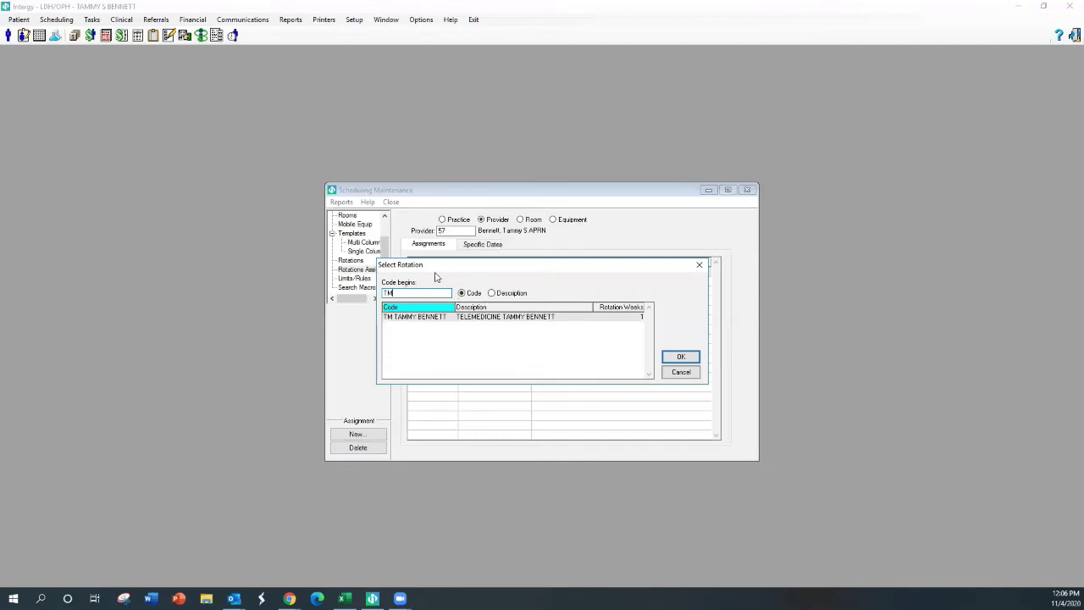
{"action": "left_click_drag", "start_coordinate": [404, 293], "coordinate": [257, 259]}
{"action": "type", "text": "TAM"}
{"action": "double_click", "coordinate": [463, 318]}
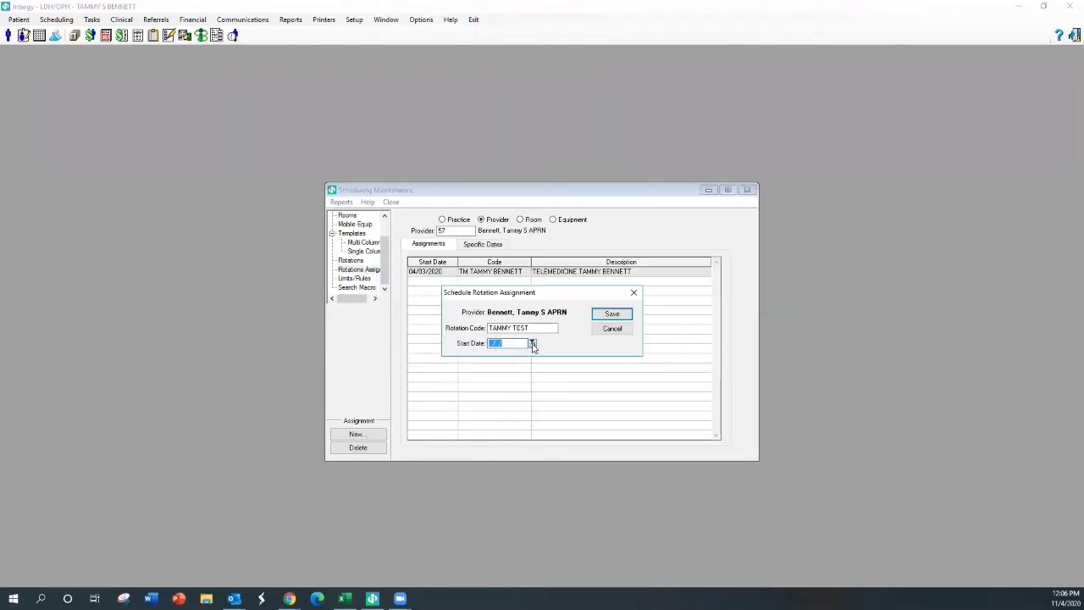
Set the rotation's start date to Sunday, 11/29/2020 and save the assignment
{"action": "left_click", "coordinate": [533, 343]}
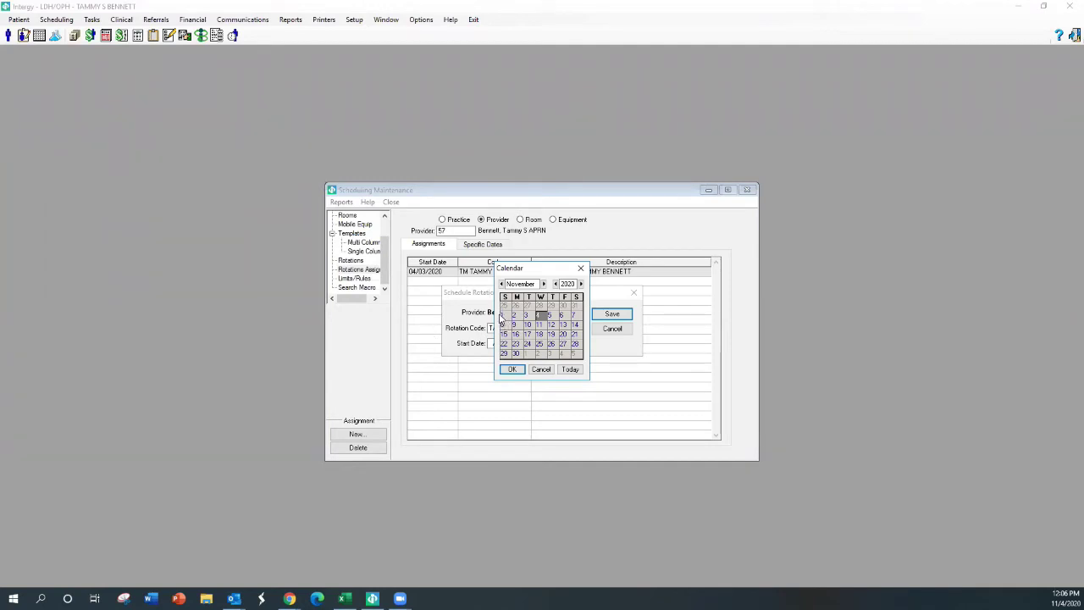
{"action": "left_click", "coordinate": [543, 284]}
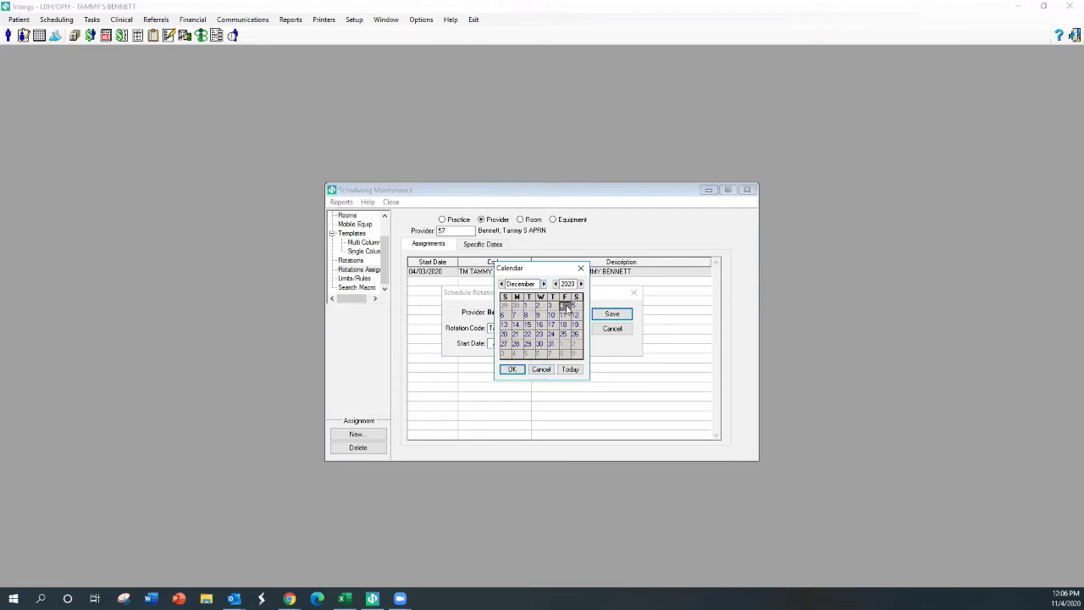
{"action": "left_click", "coordinate": [504, 307]}
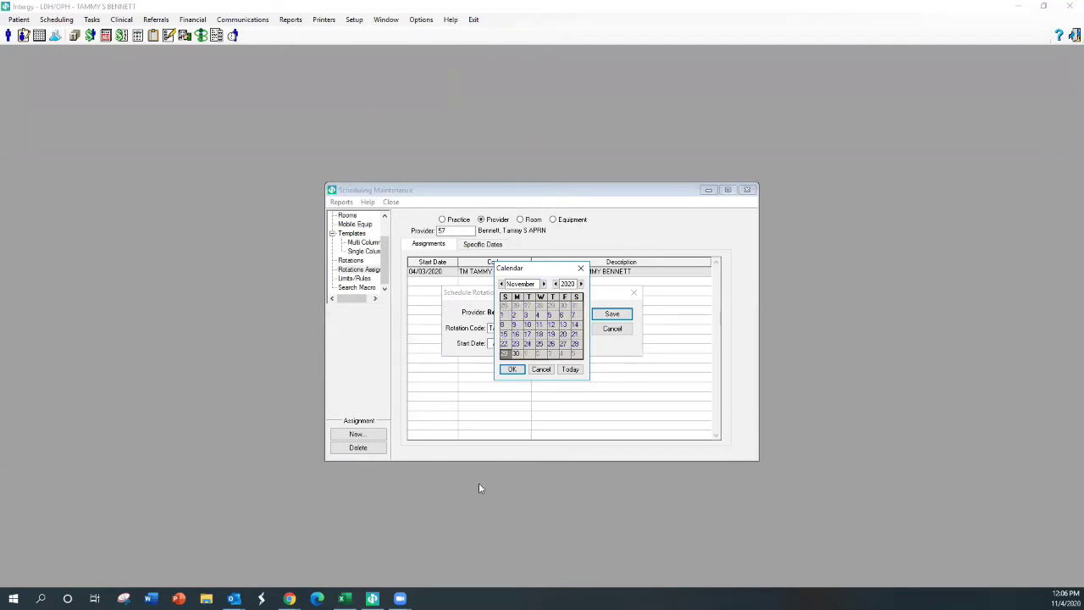
{"action": "left_click", "coordinate": [512, 370]}
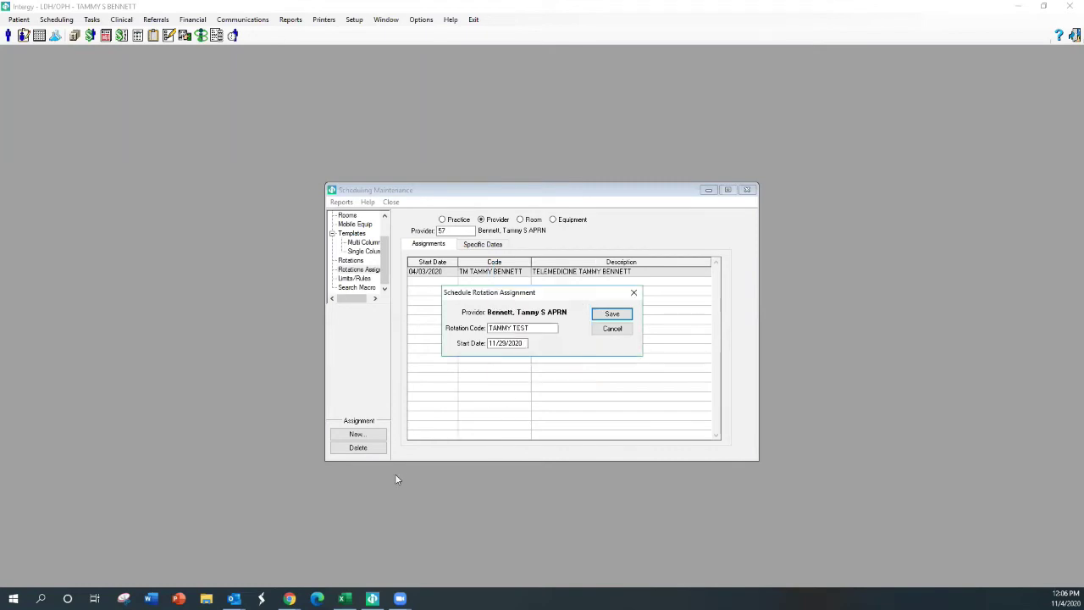
{"action": "left_click", "coordinate": [610, 314]}
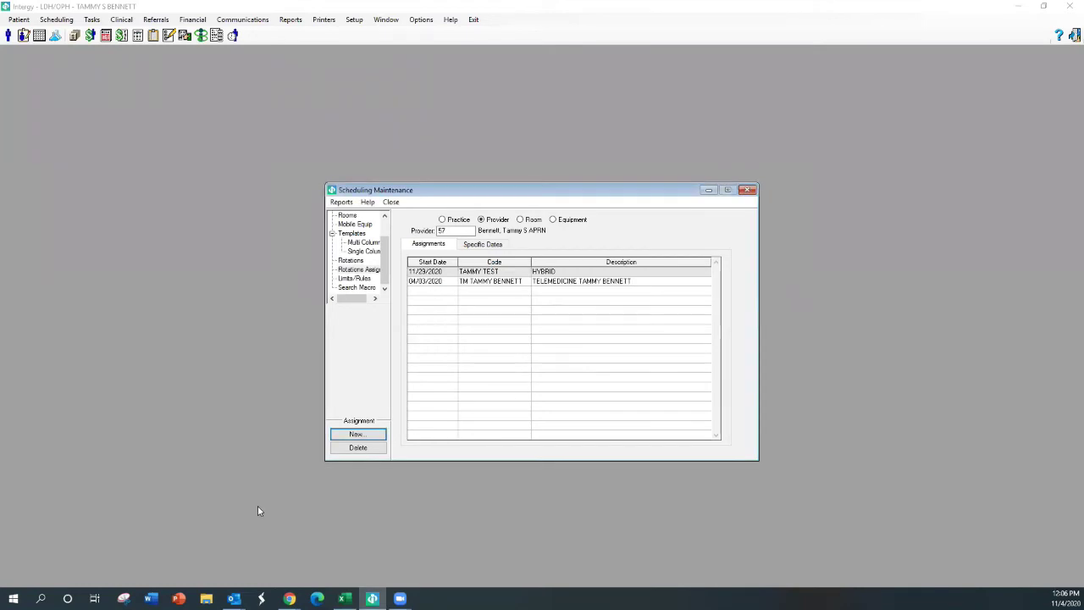
Try to delete the provider's telemedicine assignment starting 04/03/2020
{"action": "left_click", "coordinate": [432, 281]}
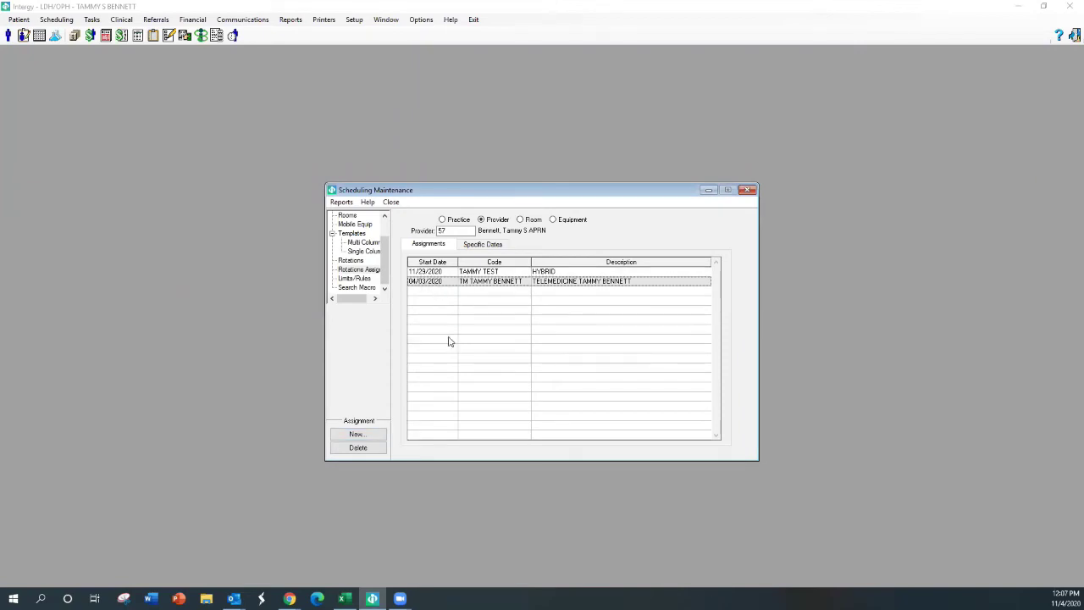
{"action": "left_click", "coordinate": [359, 447]}
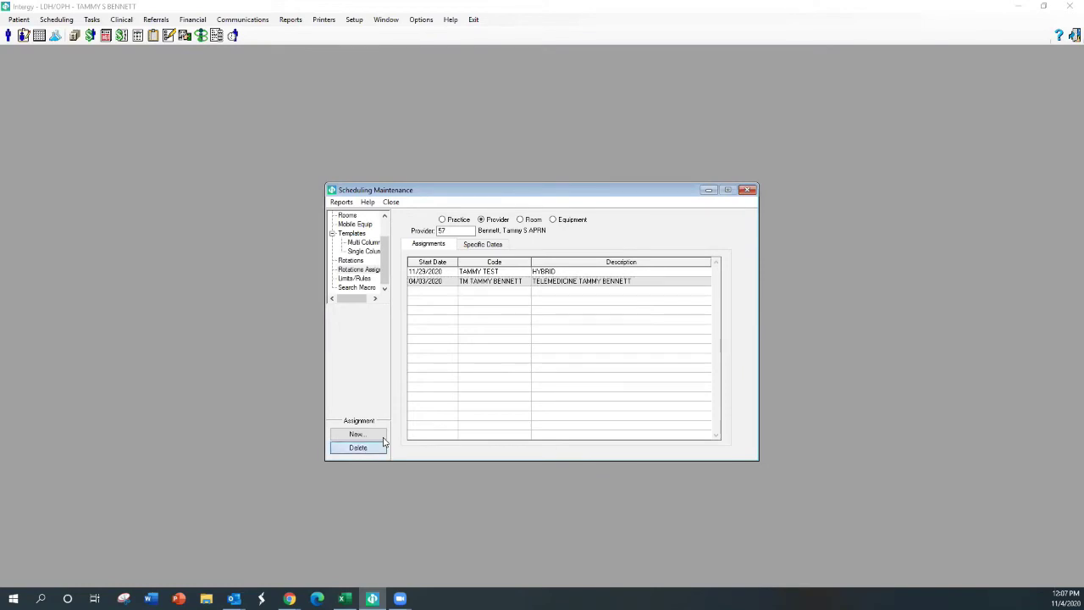
{"action": "left_click", "coordinate": [665, 341]}
Compare the provider's 11/29/2020 HYBRID assignment with the 04/03/2020 telemedicine assignment
{"action": "left_click", "coordinate": [429, 284]}
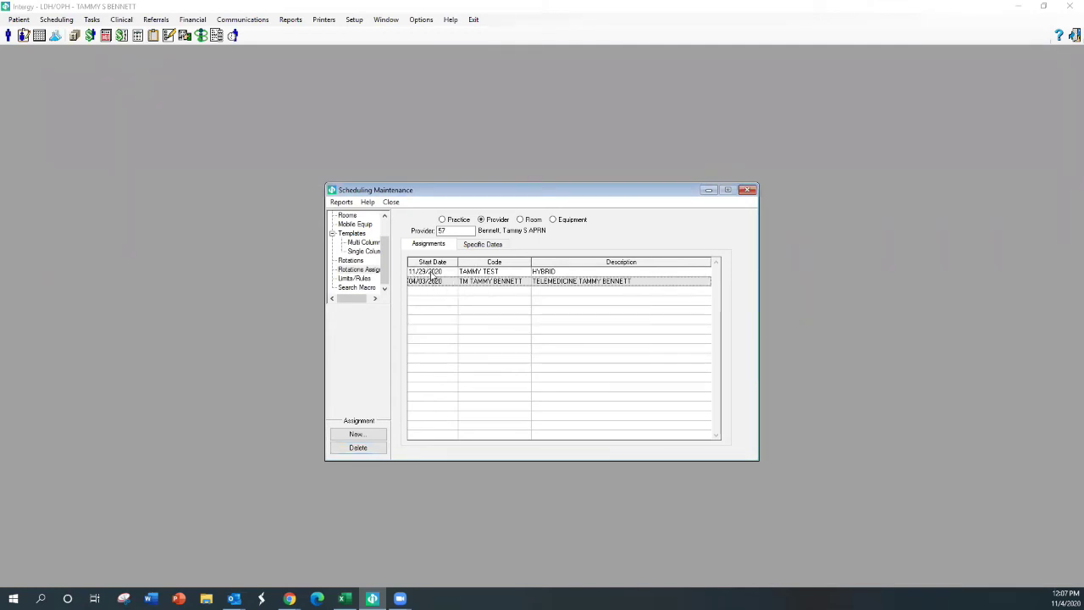
{"action": "left_click", "coordinate": [430, 272]}
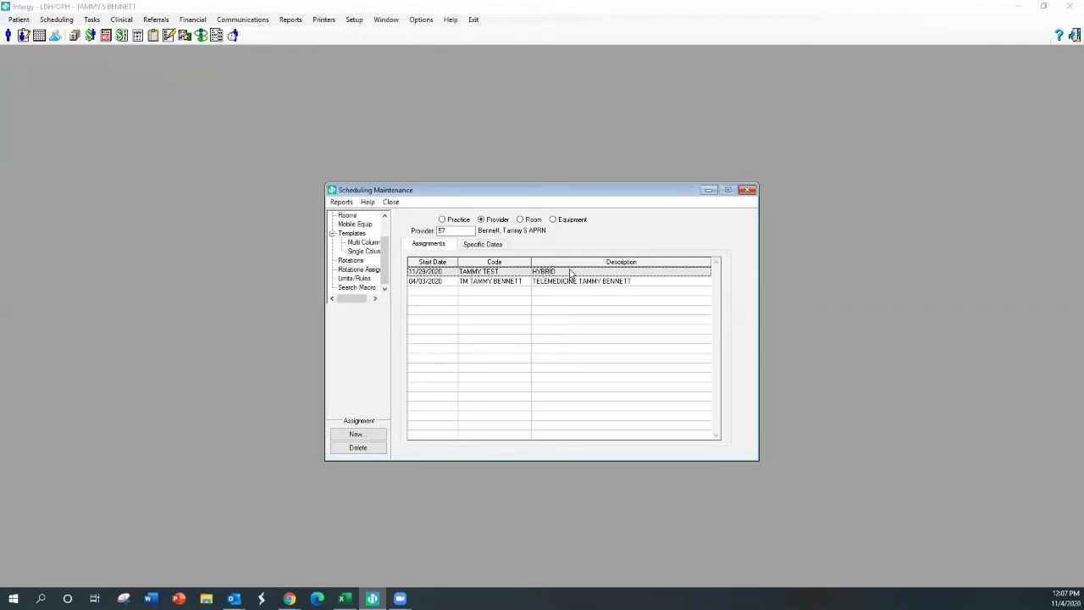
{"action": "left_click", "coordinate": [496, 282]}
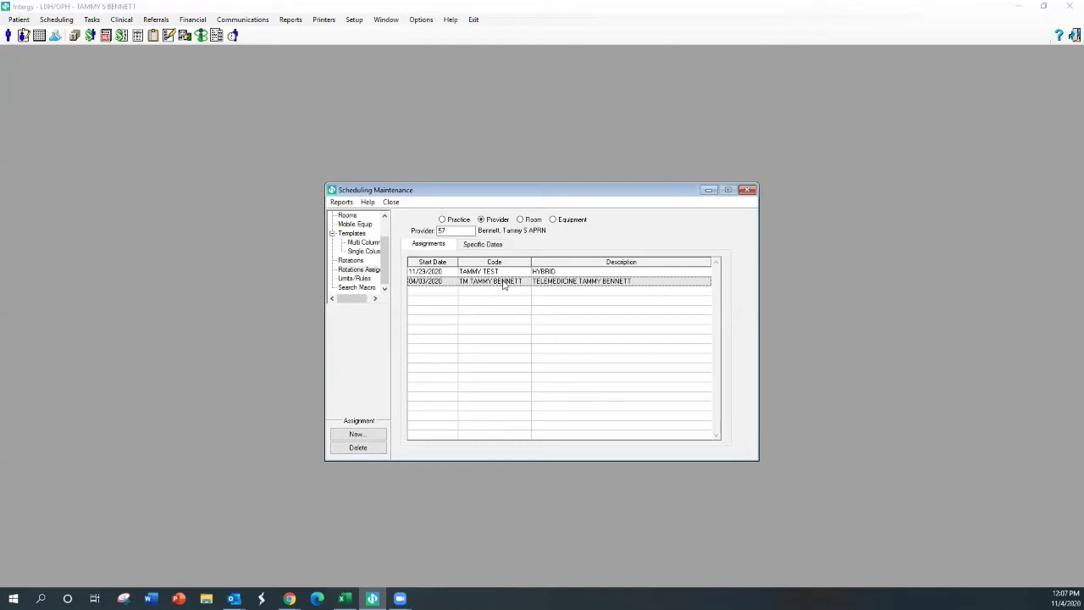
{"action": "left_click", "coordinate": [430, 272]}
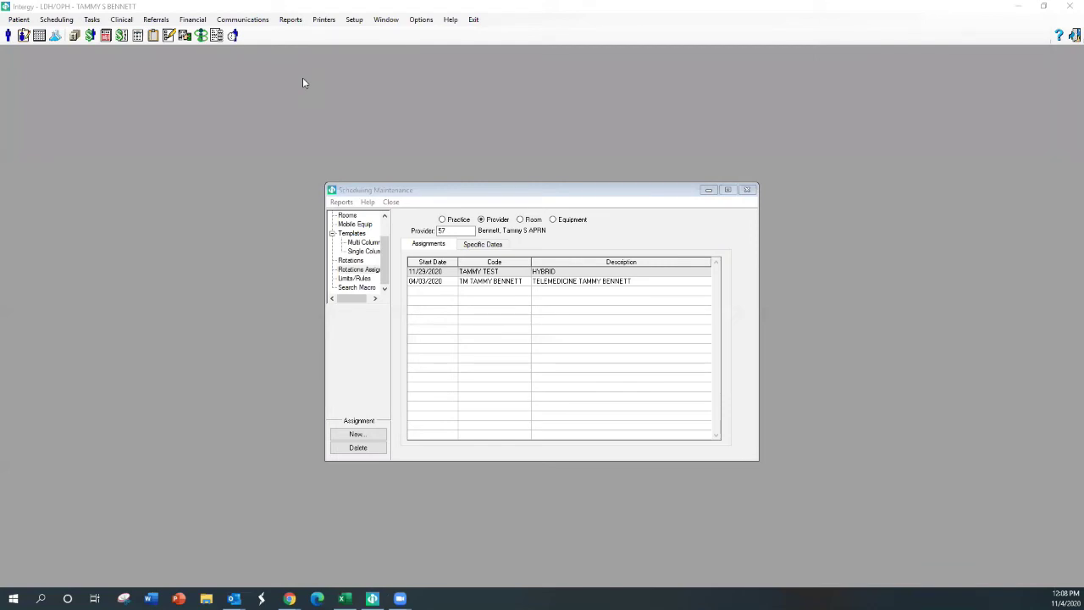
{"action": "left_click", "coordinate": [437, 285]}
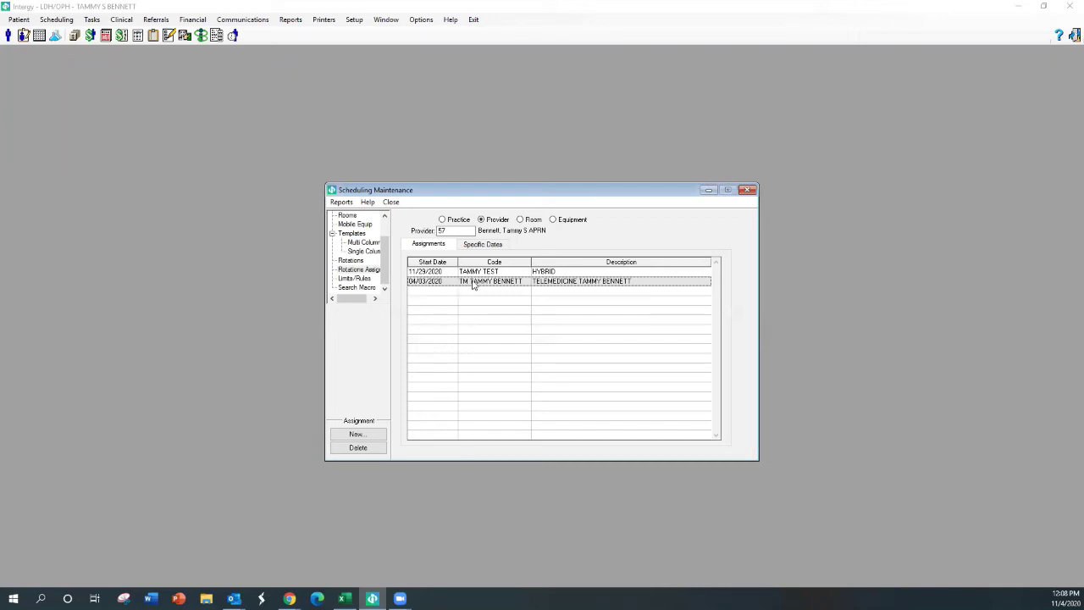
{"action": "left_click", "coordinate": [374, 448]}
{"action": "left_click", "coordinate": [434, 272]}
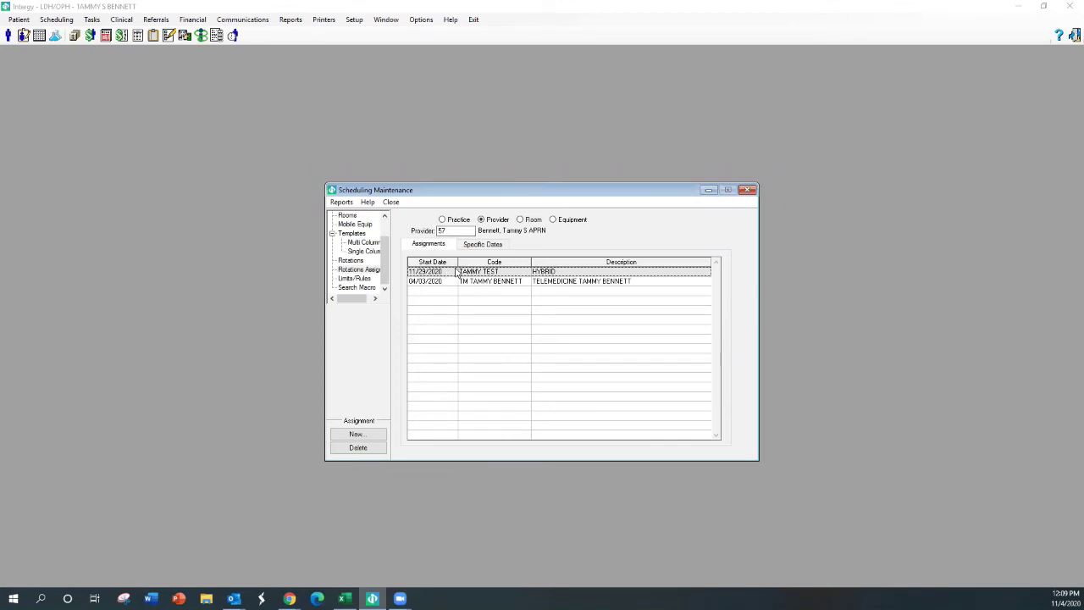
Check the APRN provider's assignments against the specific-dates calendar for November 2020
{"action": "left_click", "coordinate": [494, 244]}
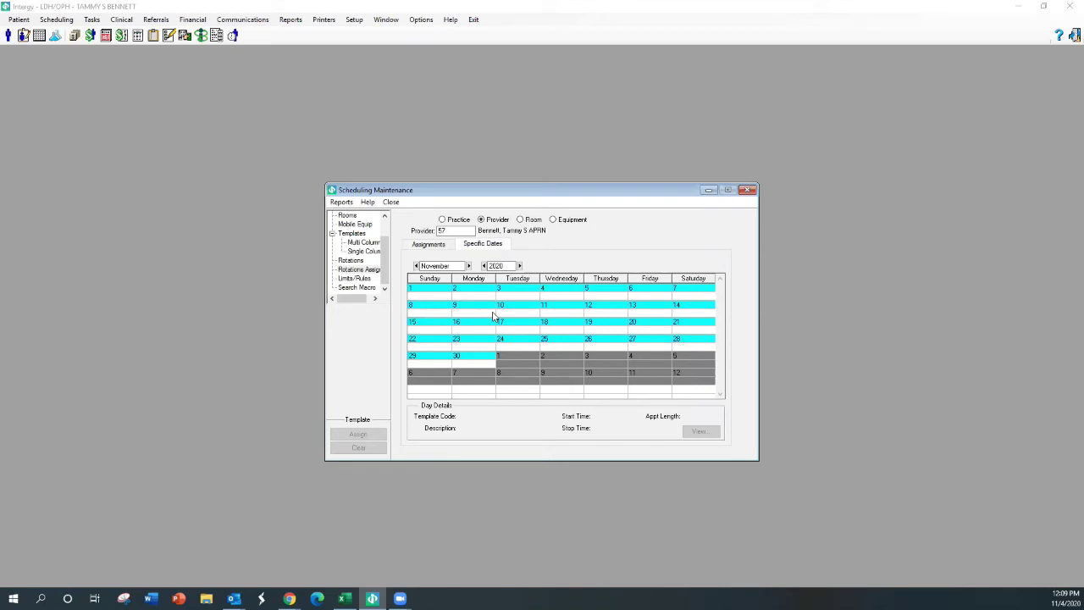
{"action": "left_click", "coordinate": [436, 246]}
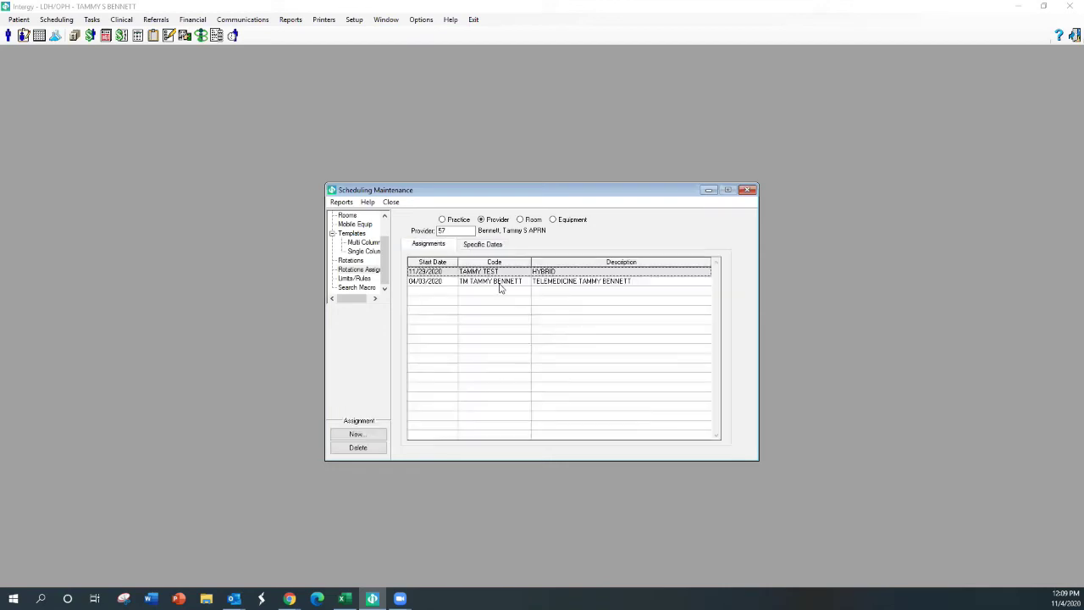
{"action": "left_click", "coordinate": [480, 246]}
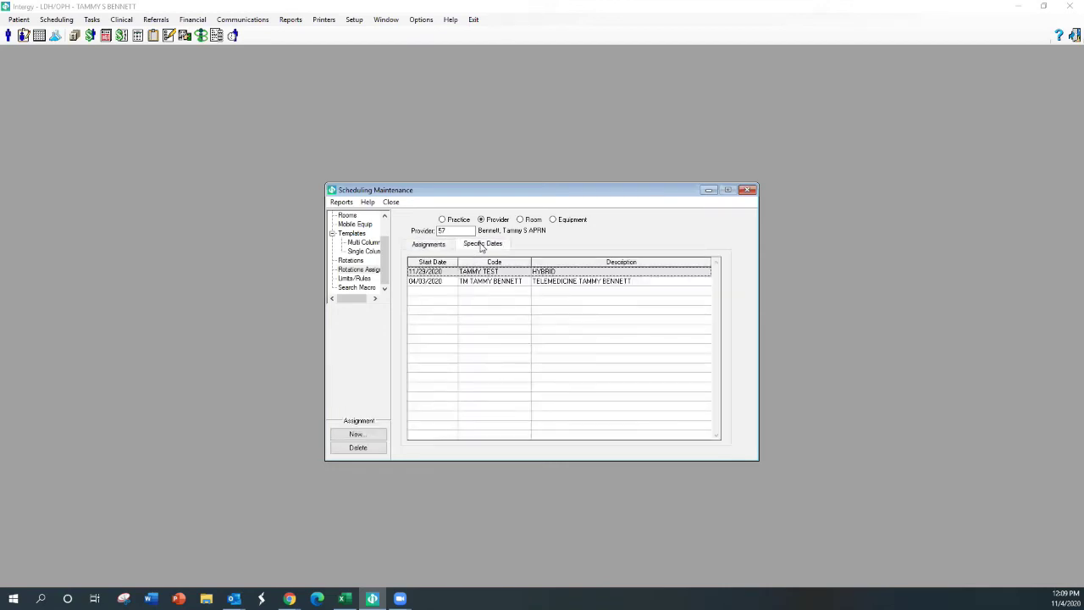
Look up a different nurse practitioner by last name and load that provider's November 2020 specific-dates calendar
{"action": "left_click", "coordinate": [469, 231]}
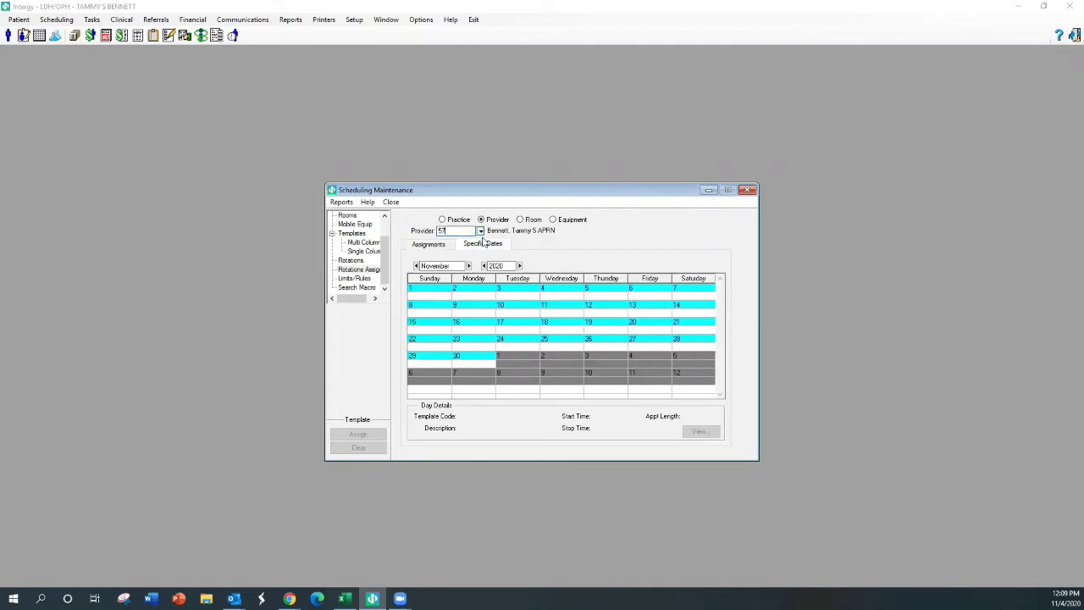
{"action": "left_click", "coordinate": [481, 232]}
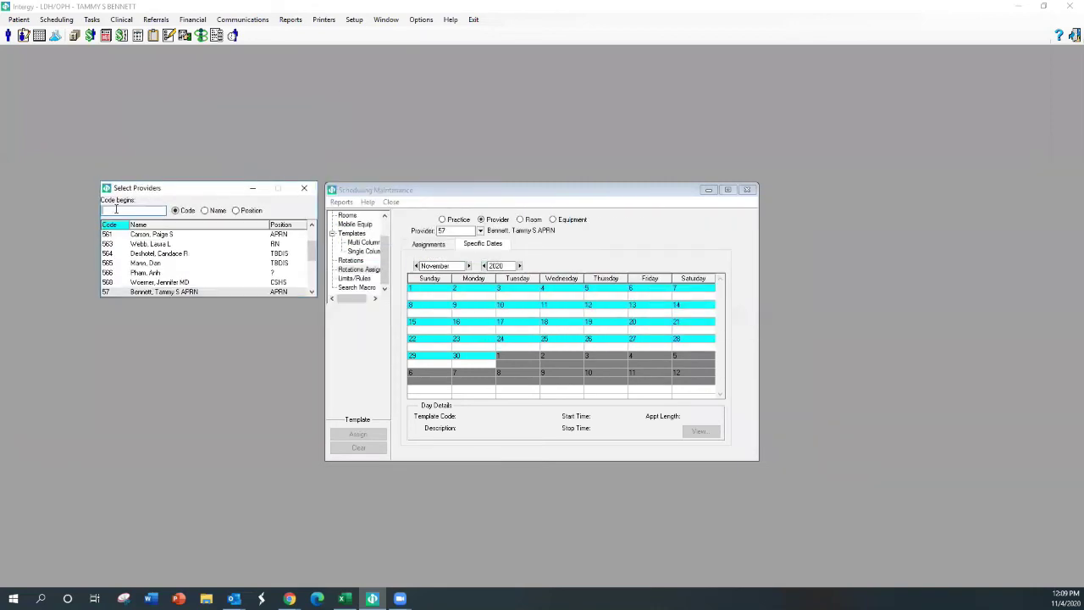
{"action": "left_click", "coordinate": [204, 210]}
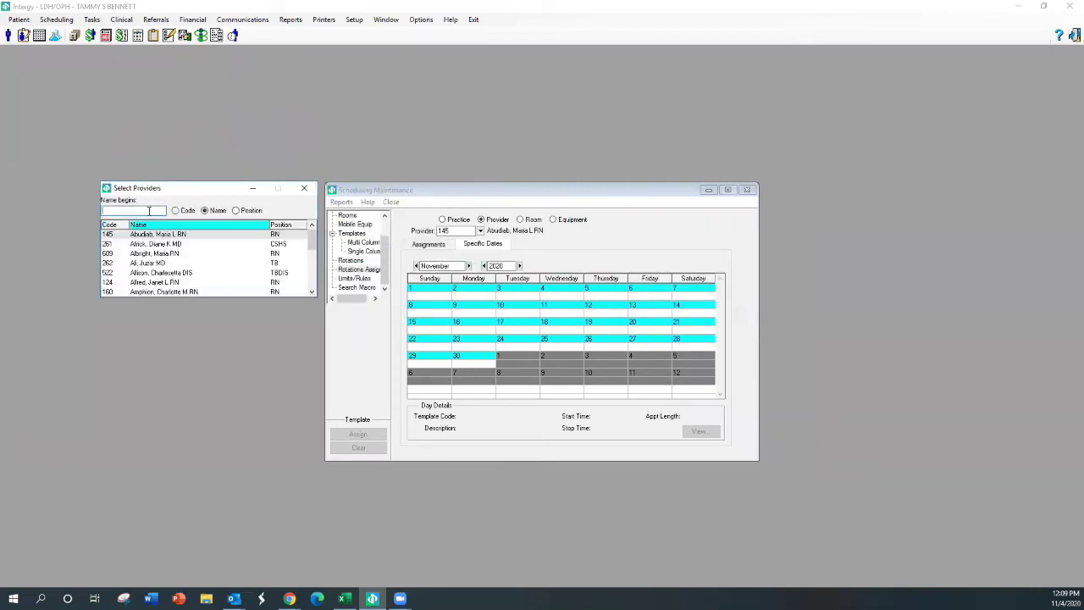
{"action": "left_click", "coordinate": [181, 237]}
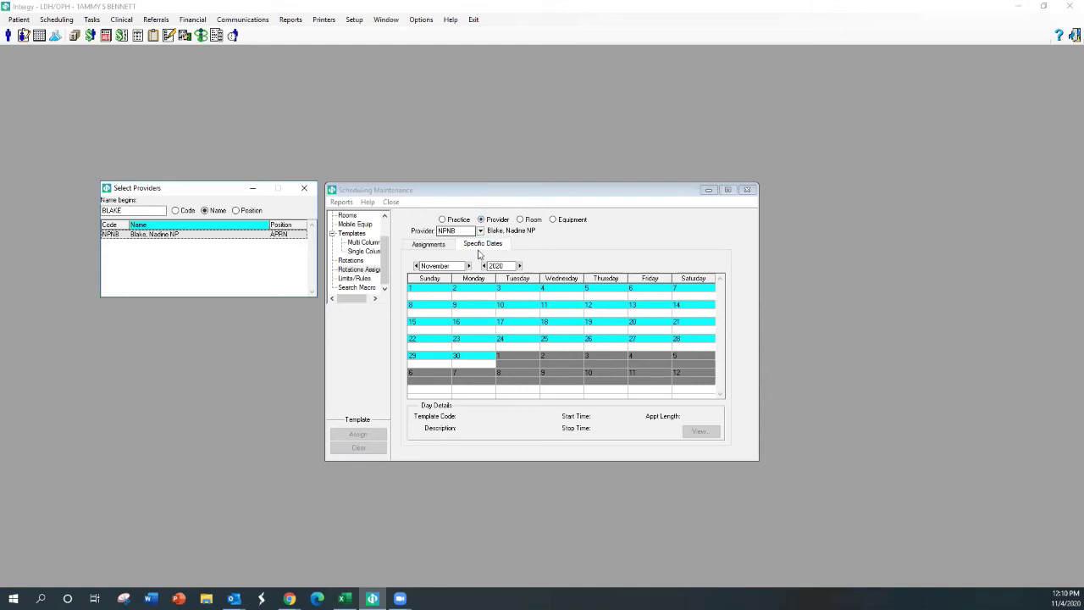
Assign the RH MEDICAL ASSUMPTION template (RHMASP) to Tuesday, 11/17/2020 for the nurse practitioner, and clear it again
{"action": "double_click", "coordinate": [520, 330]}
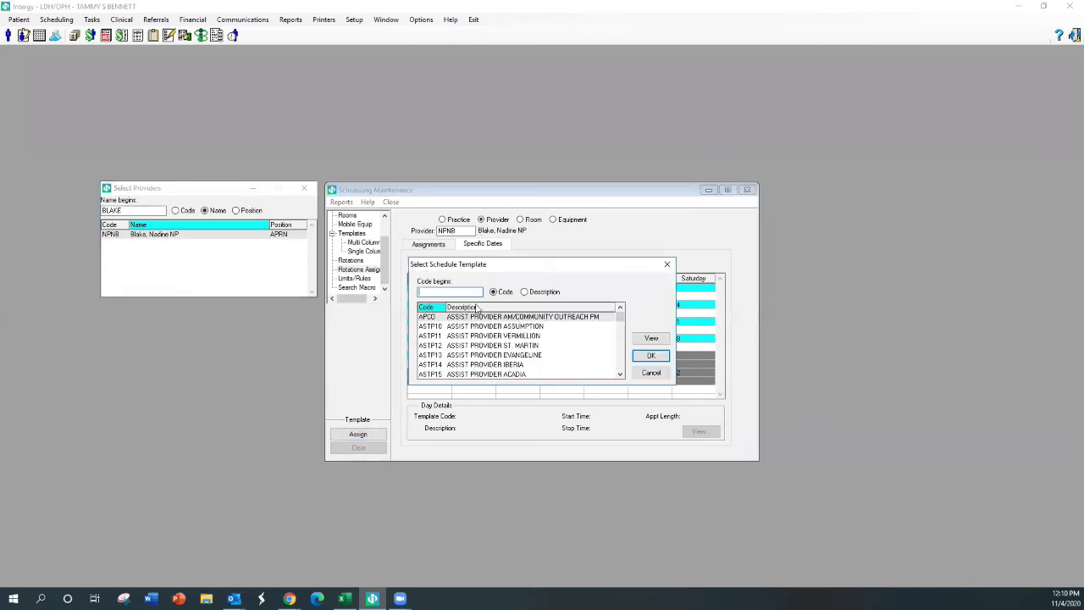
{"action": "left_click", "coordinate": [524, 293]}
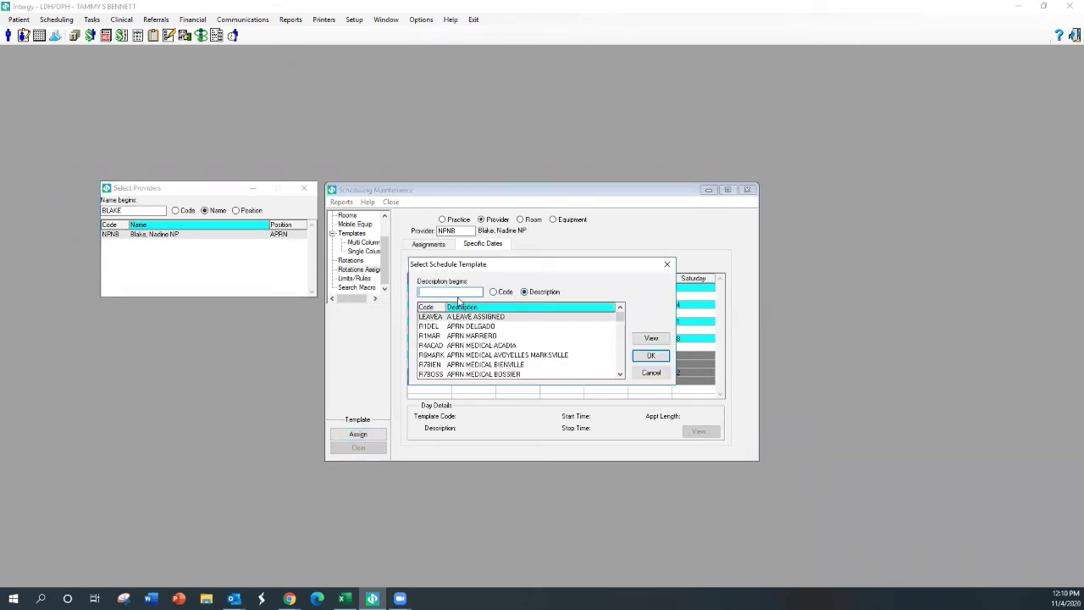
{"action": "left_click", "coordinate": [456, 293]}
{"action": "type", "text": "CAL"}
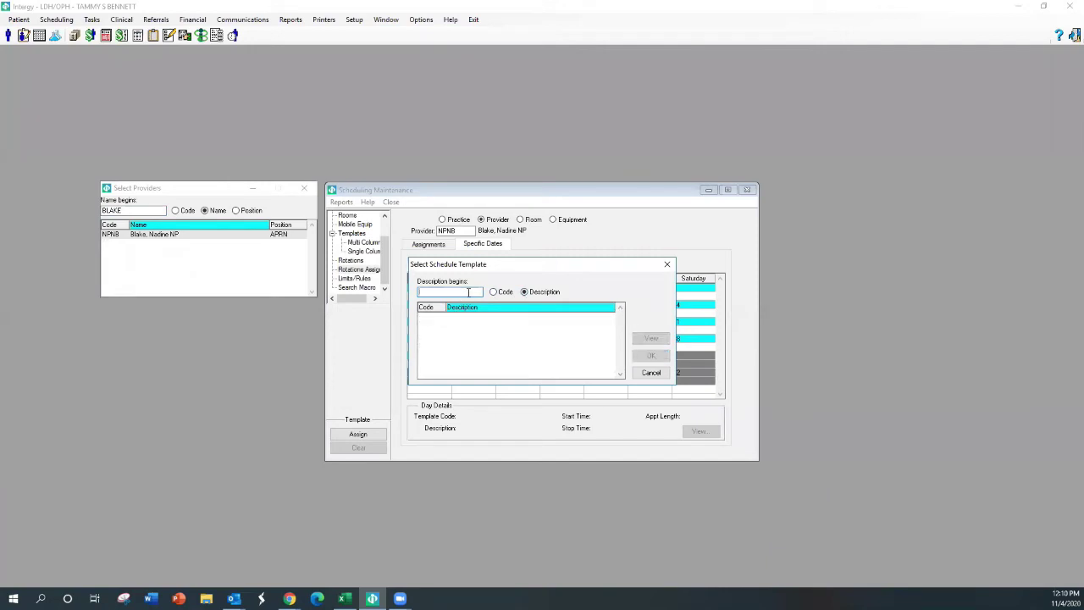
{"action": "type", "text": "FHM"}
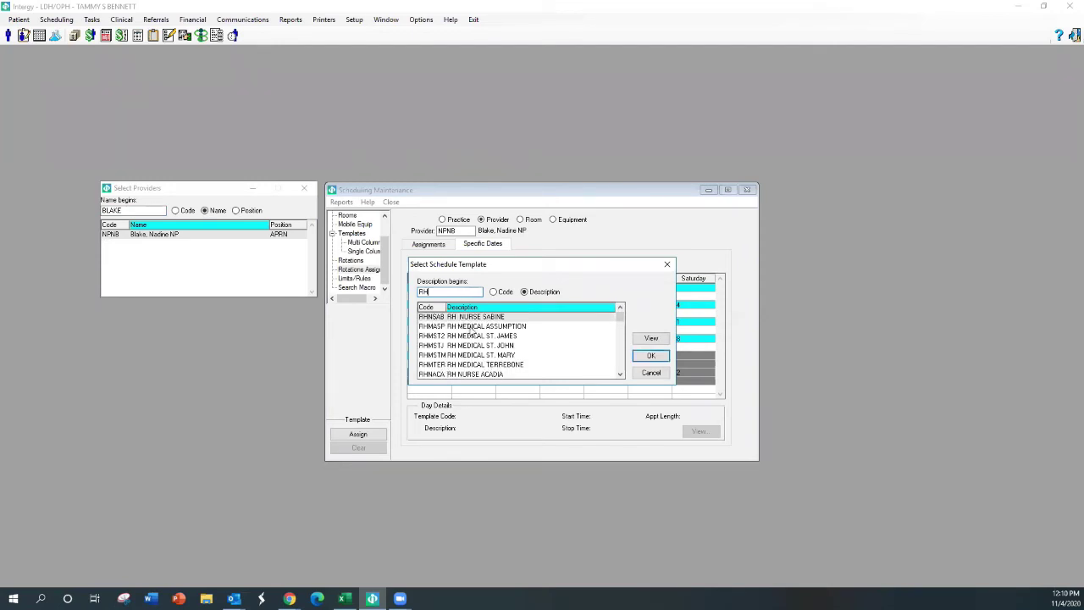
{"action": "double_click", "coordinate": [471, 327]}
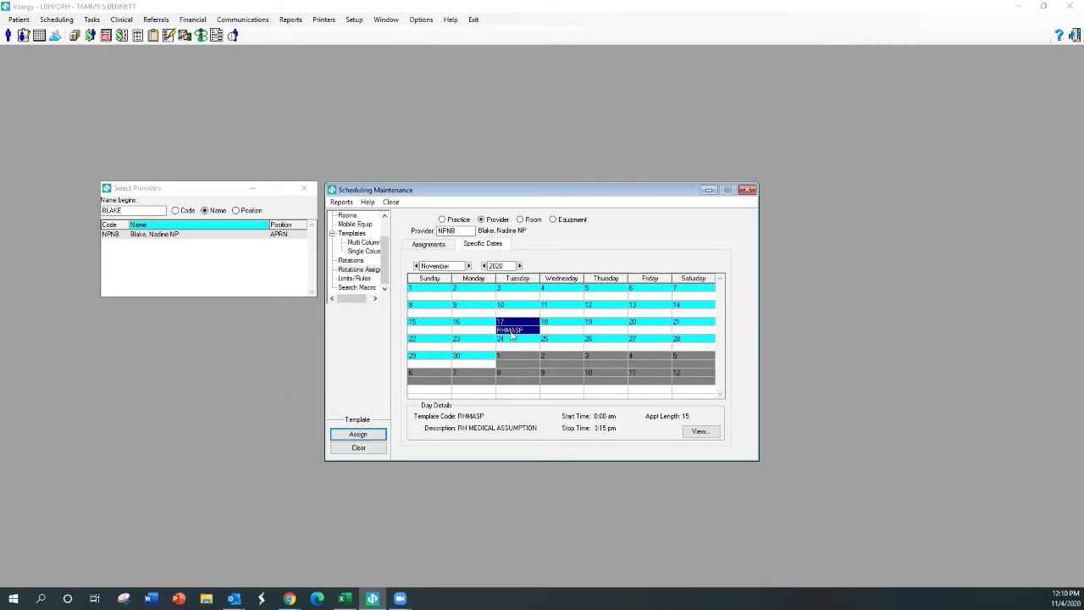
{"action": "left_click", "coordinate": [369, 450]}
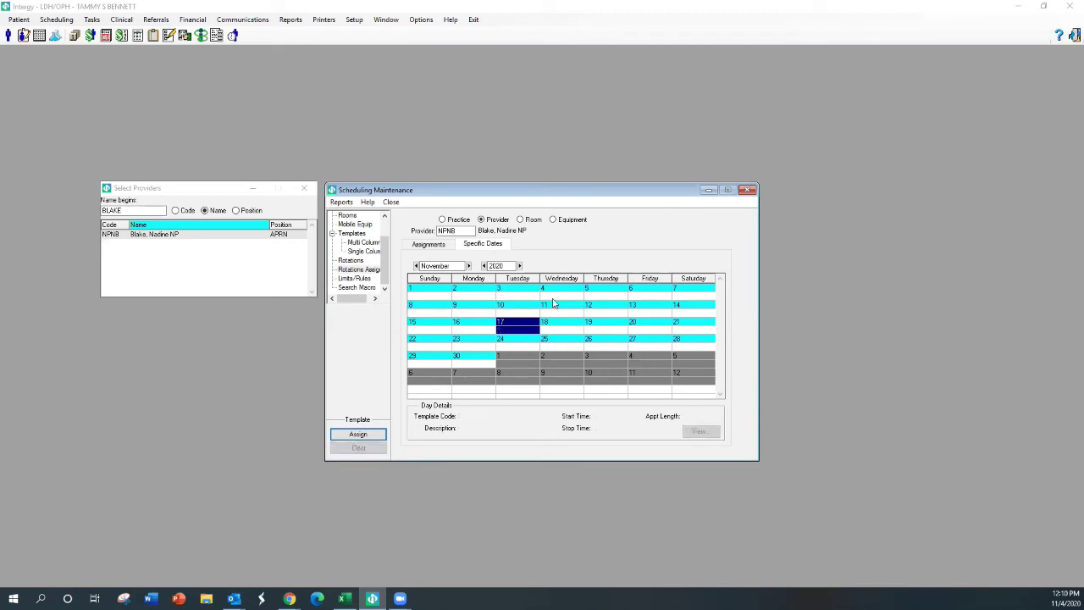
Look up the original APRN provider by last name and return to that provider's specific-dates calendar
{"action": "left_click", "coordinate": [473, 313]}
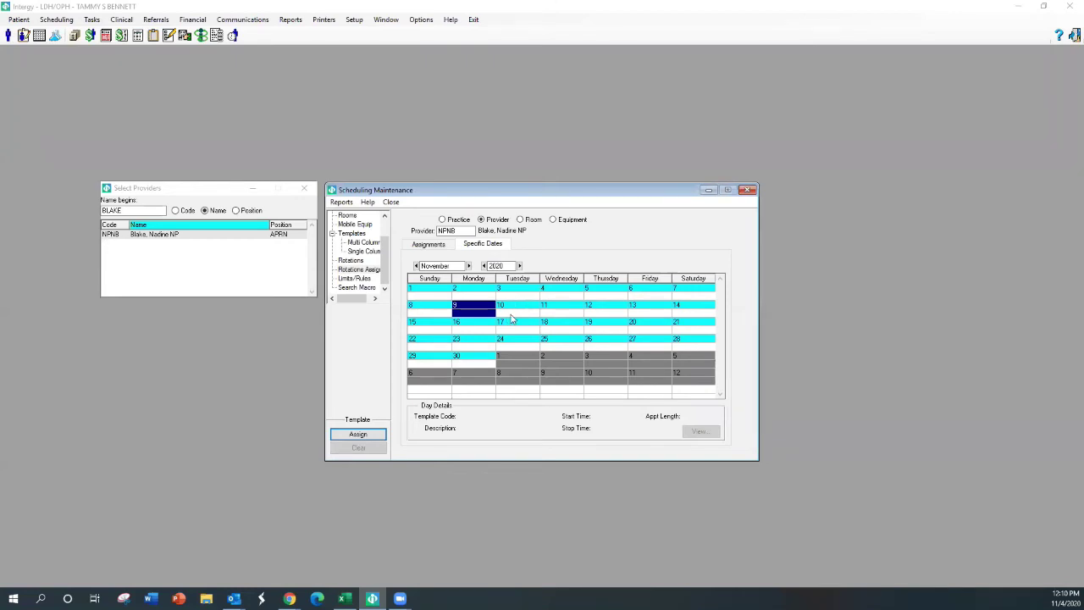
{"action": "left_click", "coordinate": [142, 207]}
{"action": "type", "text": "B"}
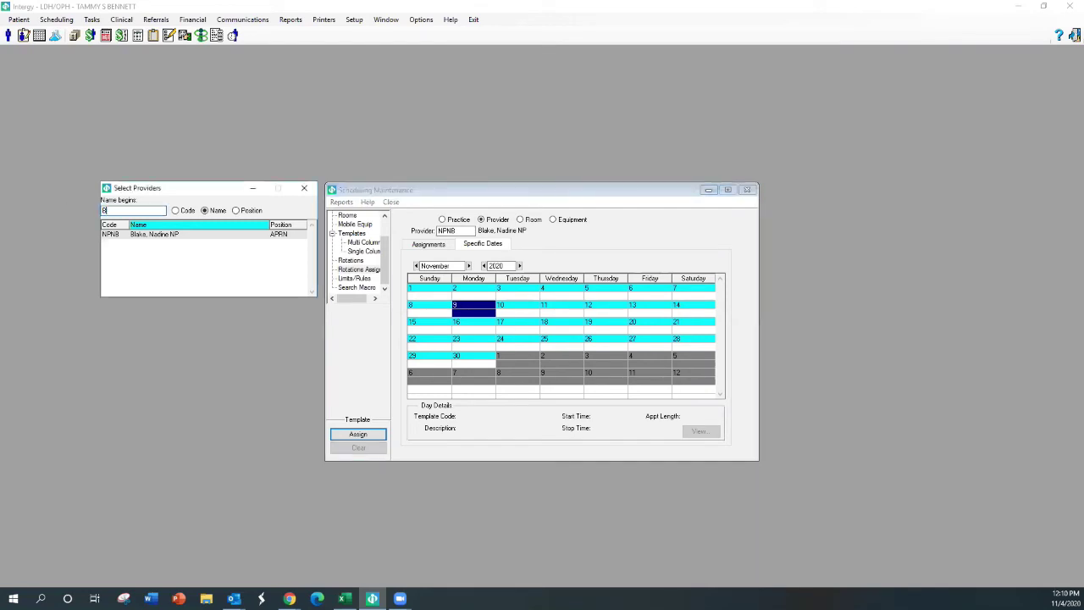
{"action": "type", "text": "ENN"}
{"action": "double_click", "coordinate": [136, 233]}
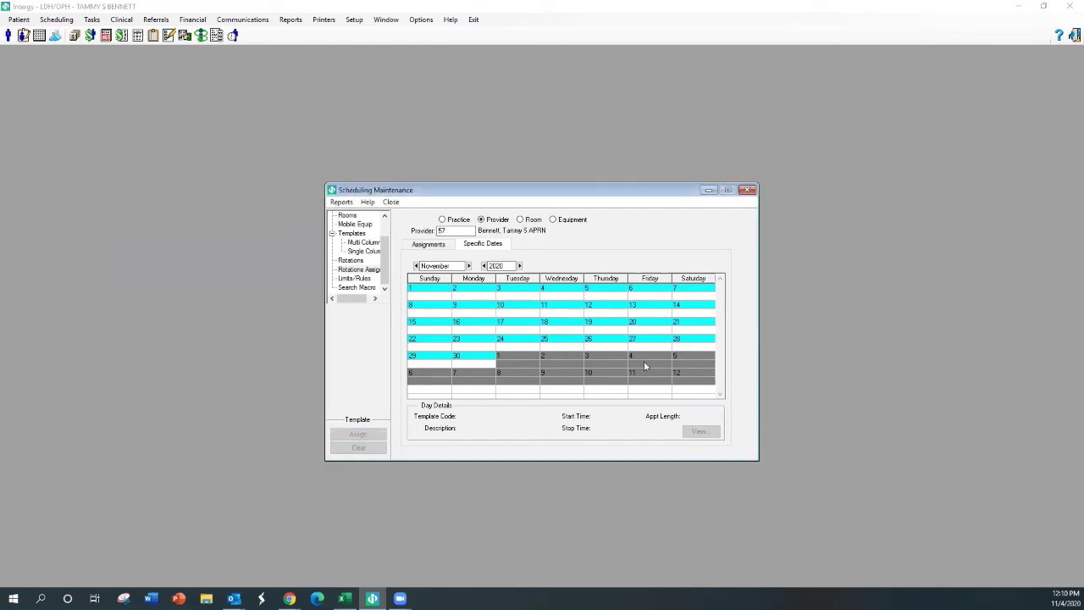
Assign the A LEAVE ASSIGNED template (LEAVEA) to Monday, 11/2/2020, accepting the assignment to a past date
{"action": "left_click", "coordinate": [567, 312]}
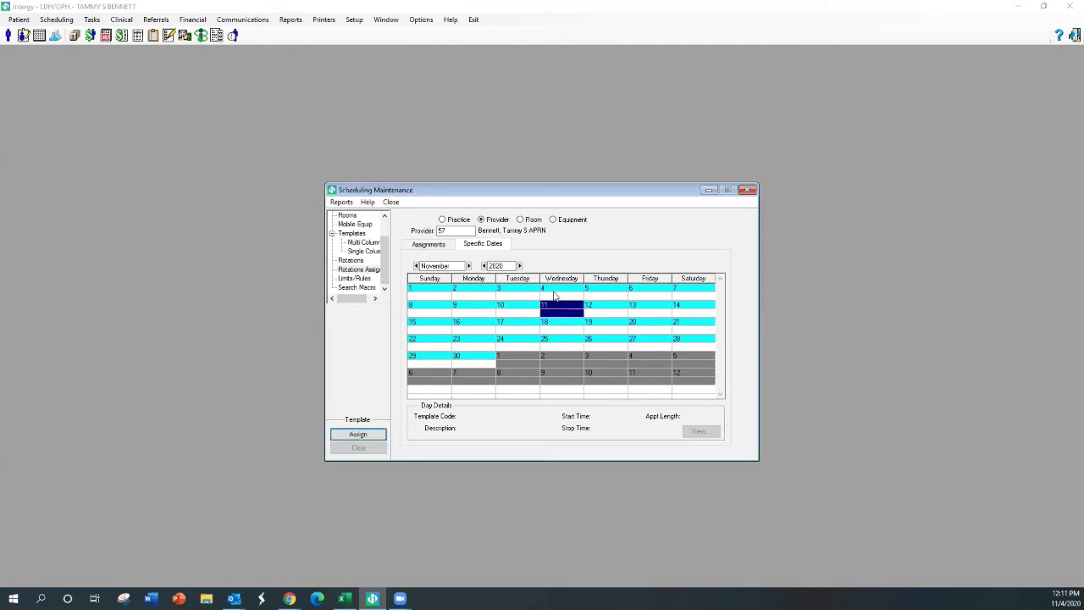
{"action": "left_click", "coordinate": [470, 312]}
{"action": "left_click", "coordinate": [480, 298]}
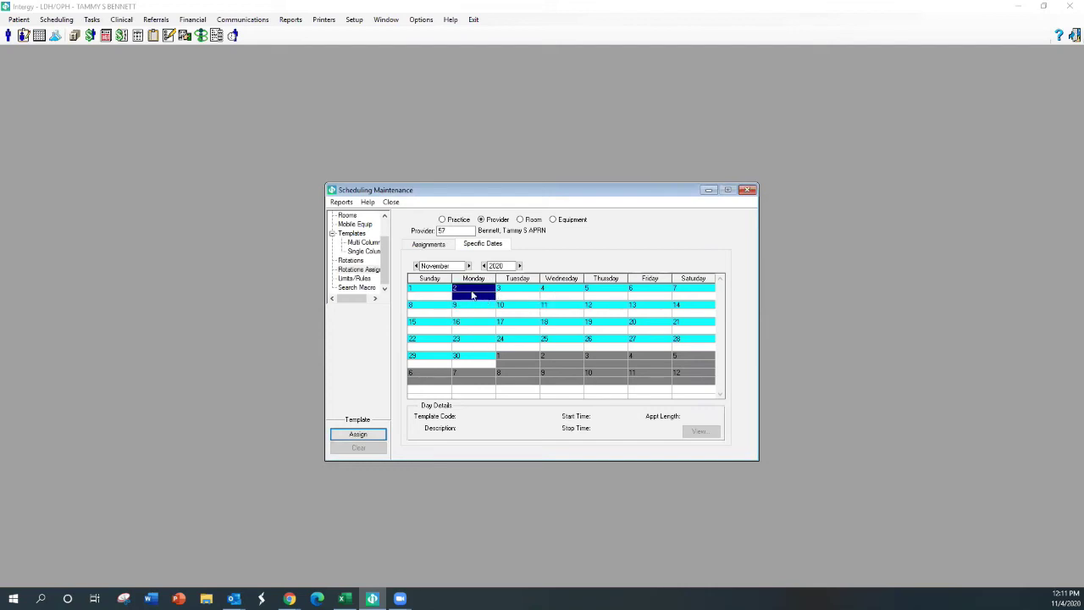
{"action": "double_click", "coordinate": [472, 295]}
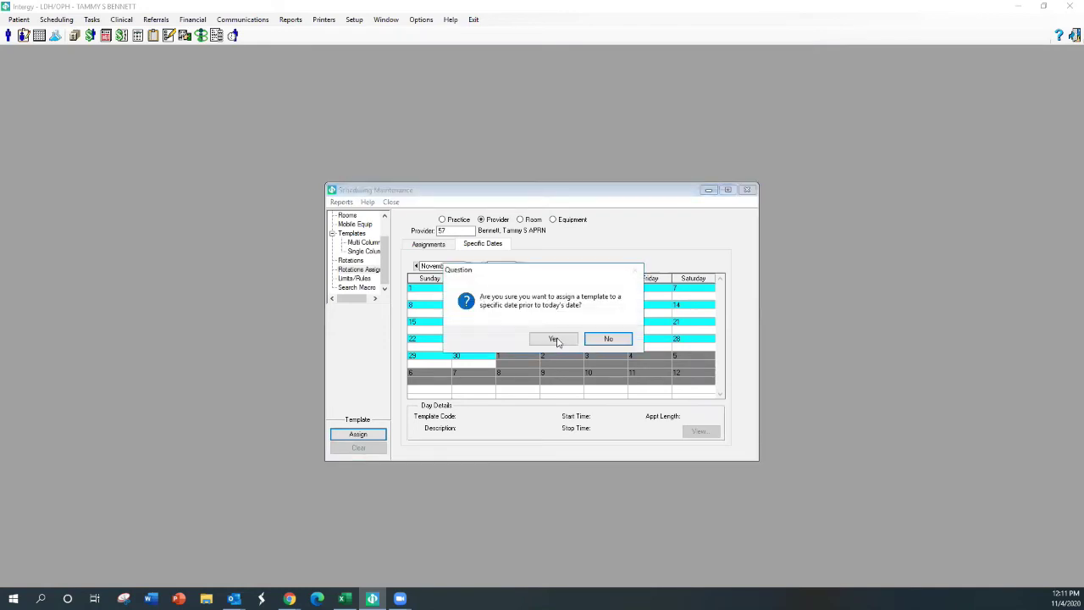
{"action": "left_click", "coordinate": [552, 338]}
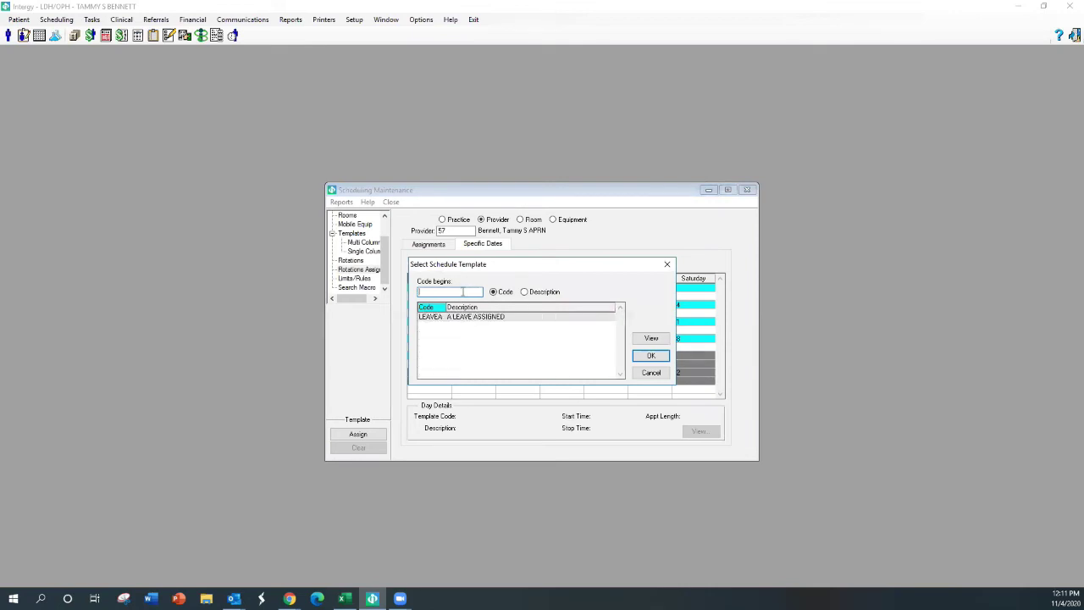
{"action": "left_click", "coordinate": [428, 317]}
{"action": "double_click", "coordinate": [431, 319]}
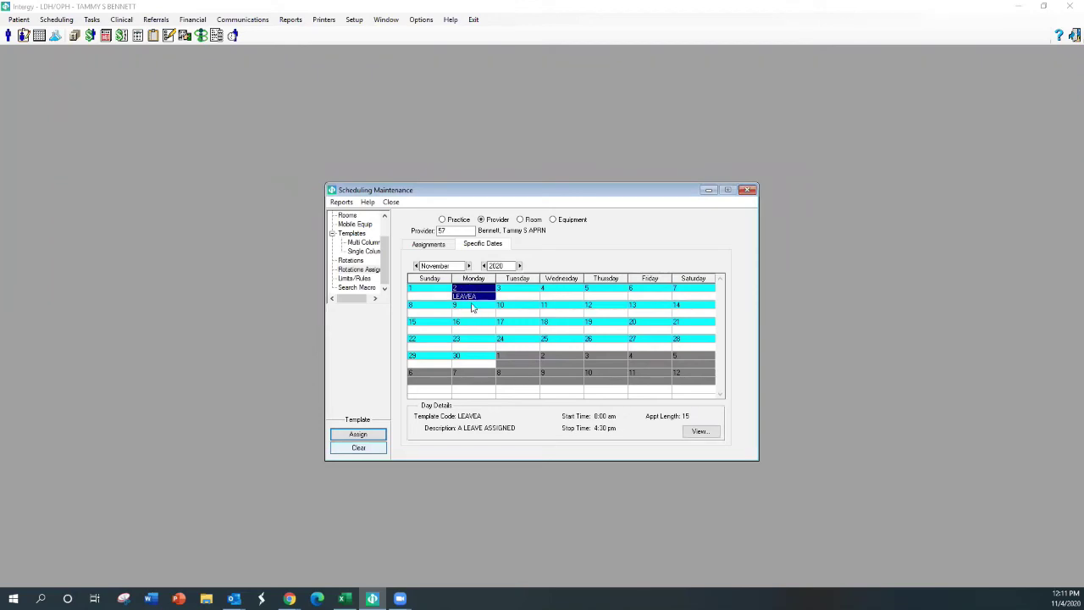
Assign the RH MEDICAL ST. JAMES template (RHMST2) to Monday, 11/9/2020 for the APRN provider
{"action": "double_click", "coordinate": [483, 308]}
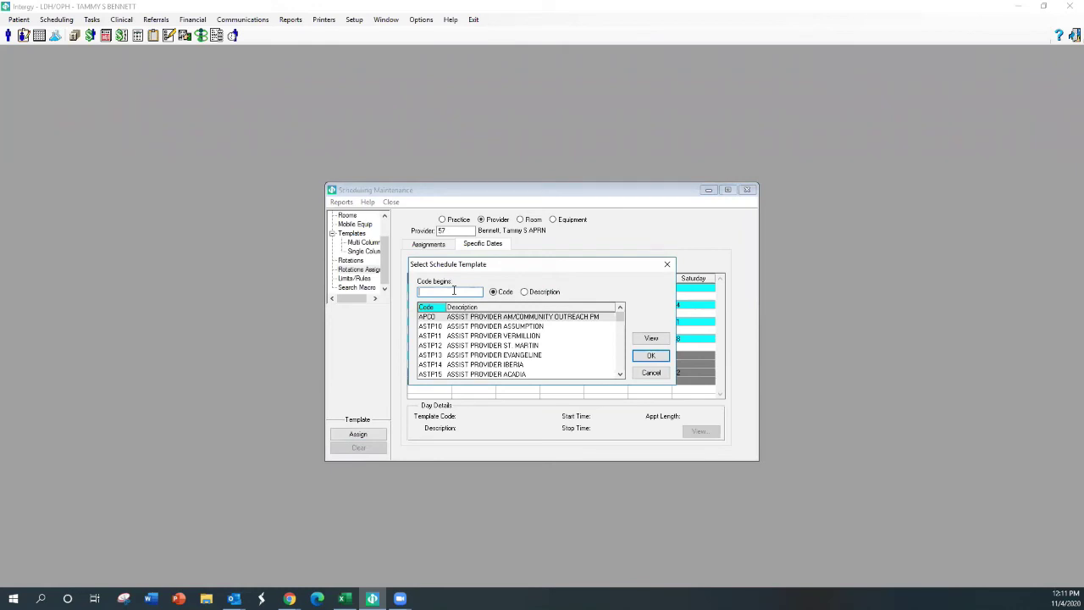
{"action": "type", "text": "RHM"}
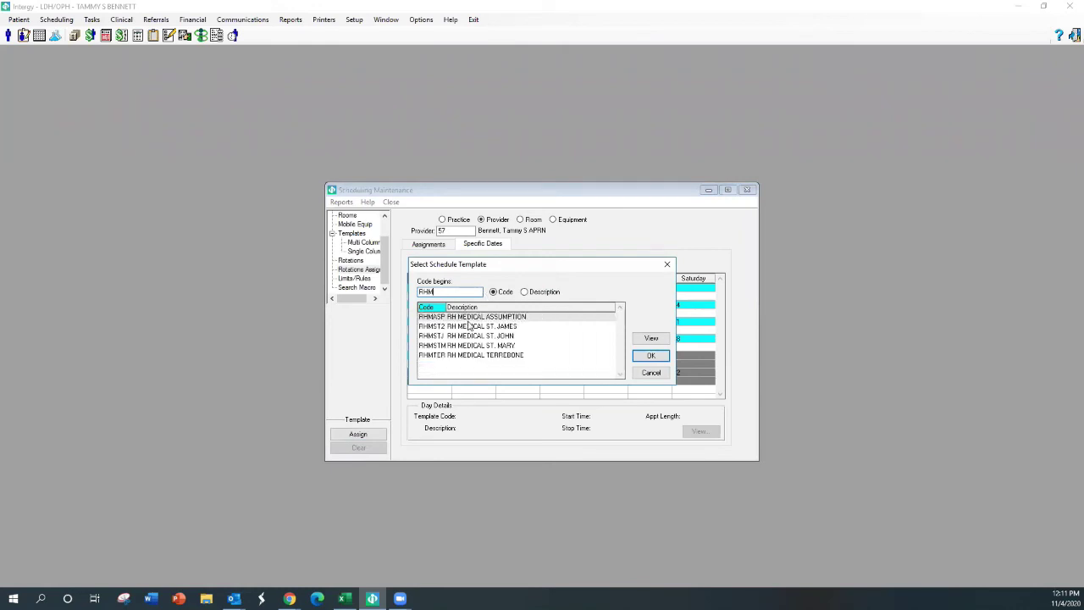
{"action": "double_click", "coordinate": [469, 326]}
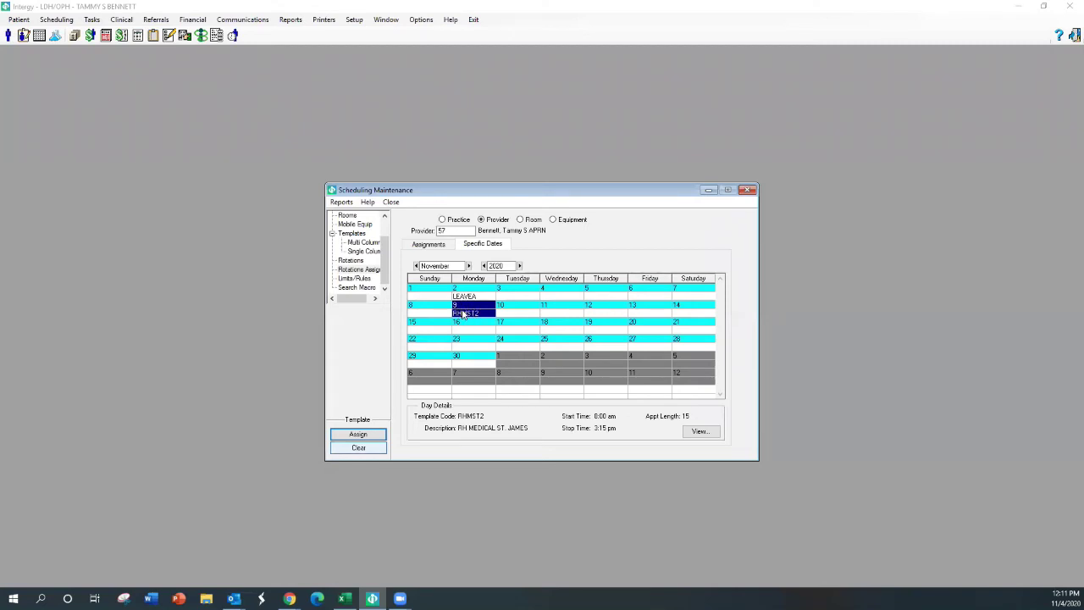
Check the APRN provider's schedule in the Appointment Scheduler for November 2, 9 and 10, 2020
{"action": "left_click", "coordinate": [39, 35]}
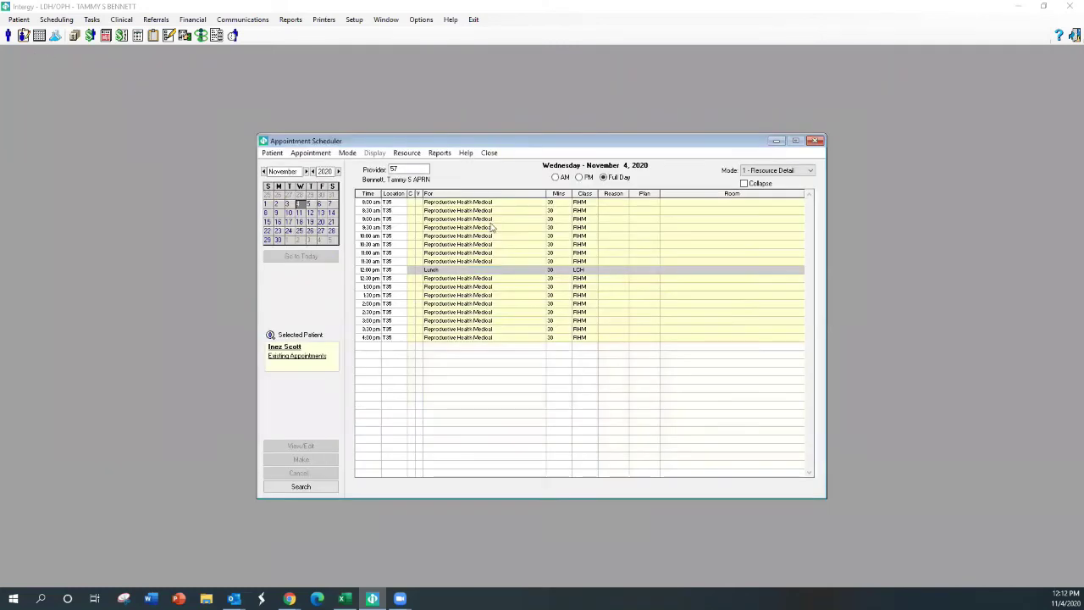
{"action": "left_click", "coordinate": [278, 213]}
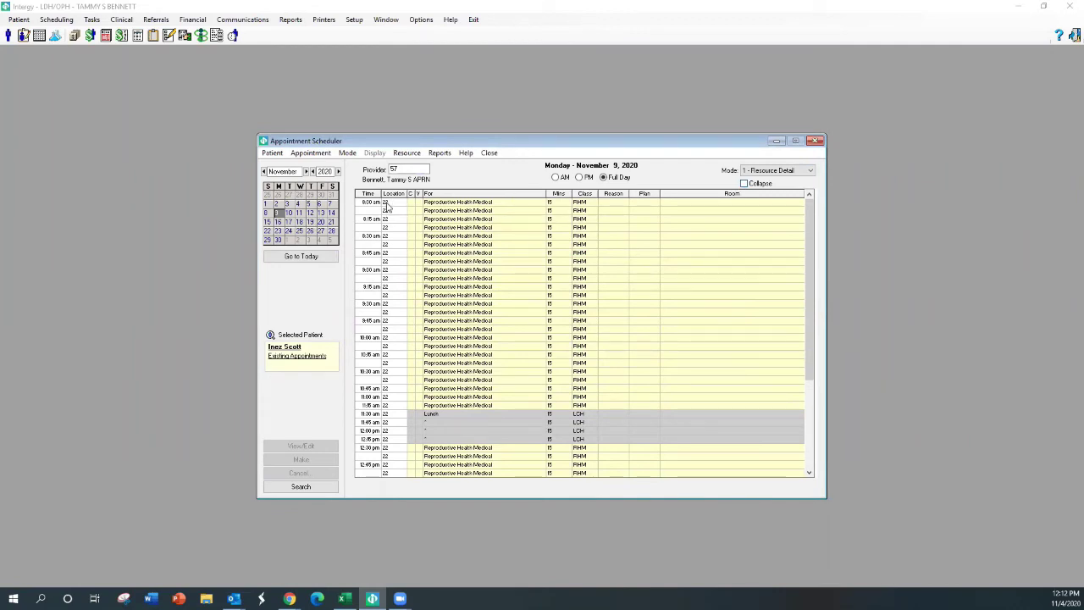
{"action": "left_click", "coordinate": [278, 204]}
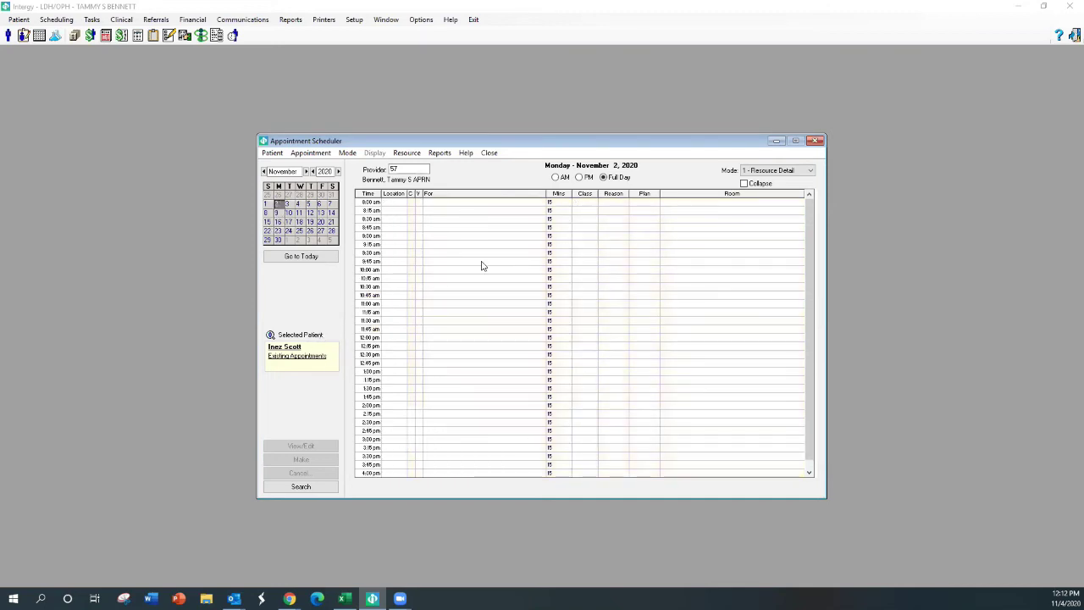
{"action": "left_click", "coordinate": [277, 212]}
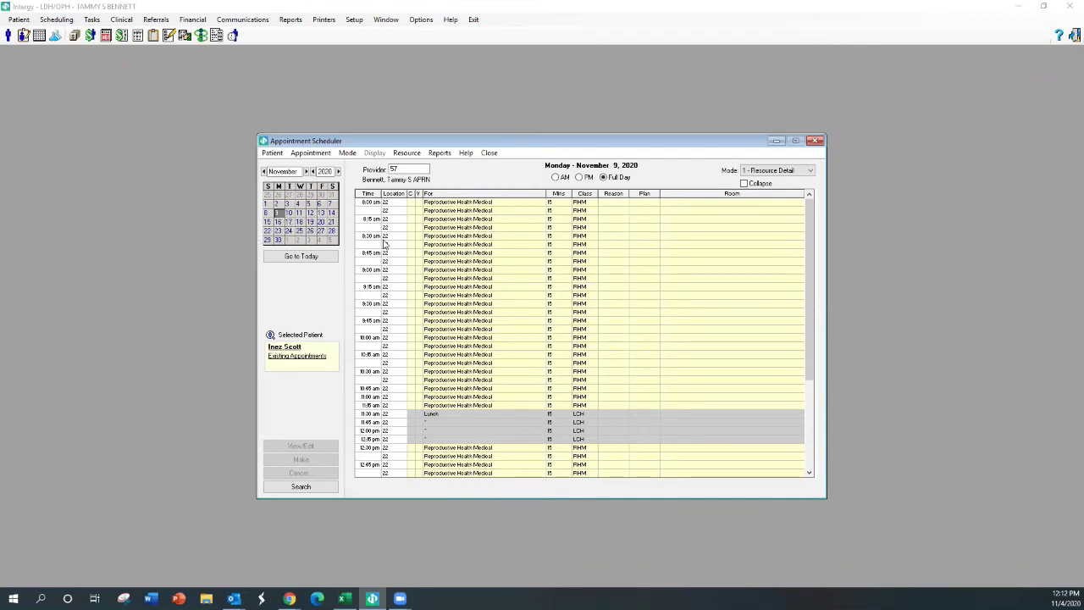
{"action": "left_click", "coordinate": [288, 213]}
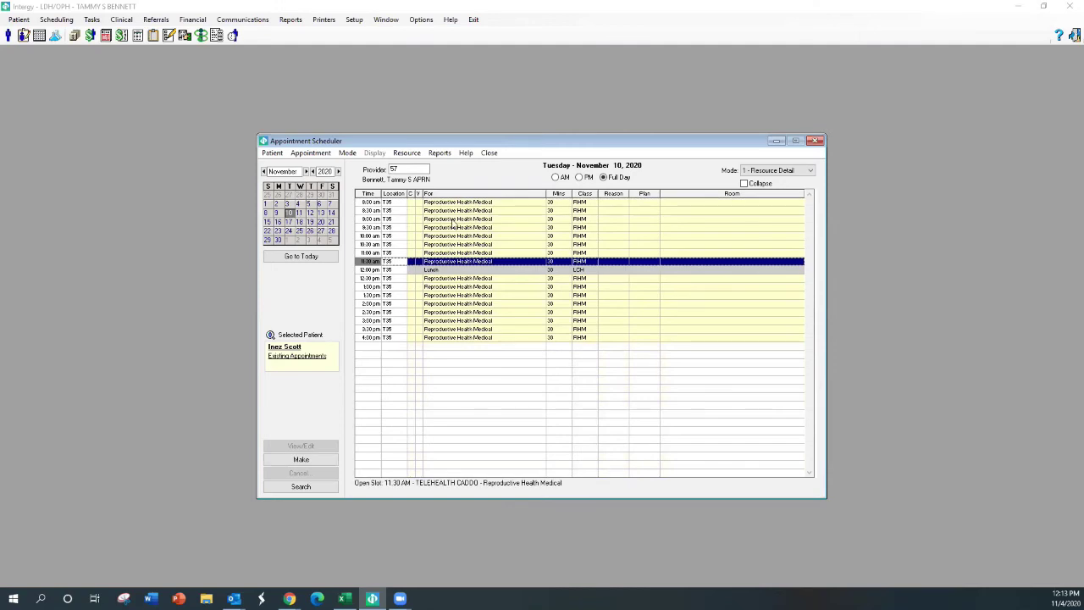
{"action": "left_click", "coordinate": [414, 219]}
{"action": "left_click", "coordinate": [278, 213]}
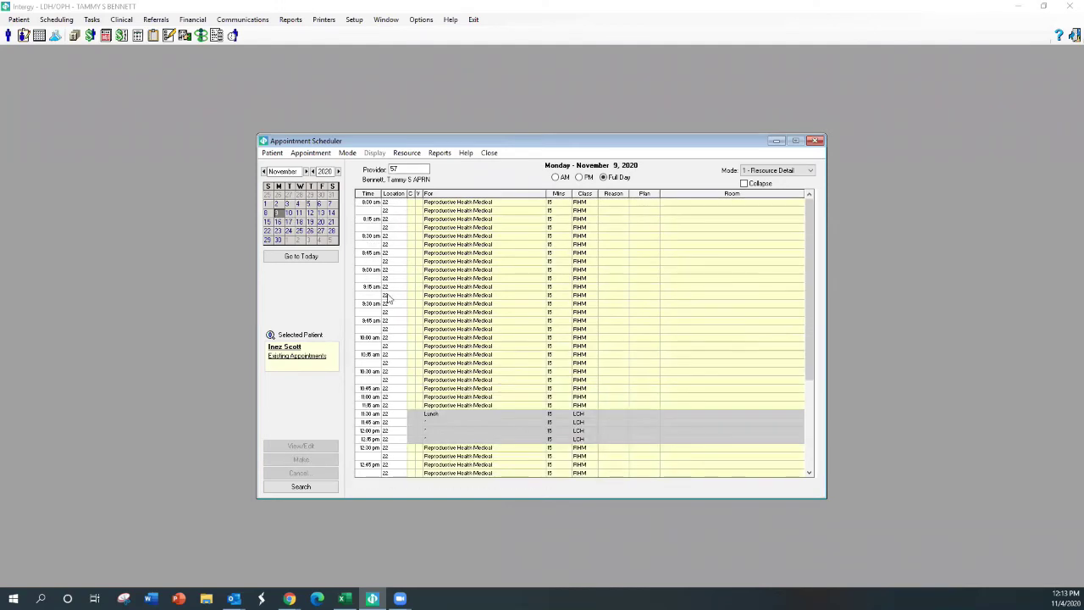
Reopen Scheduling Maintenance, move its window clear of the schedule, and review the two-week HYBRID rotation
{"action": "left_click", "coordinate": [353, 19]}
{"action": "left_click", "coordinate": [389, 119]}
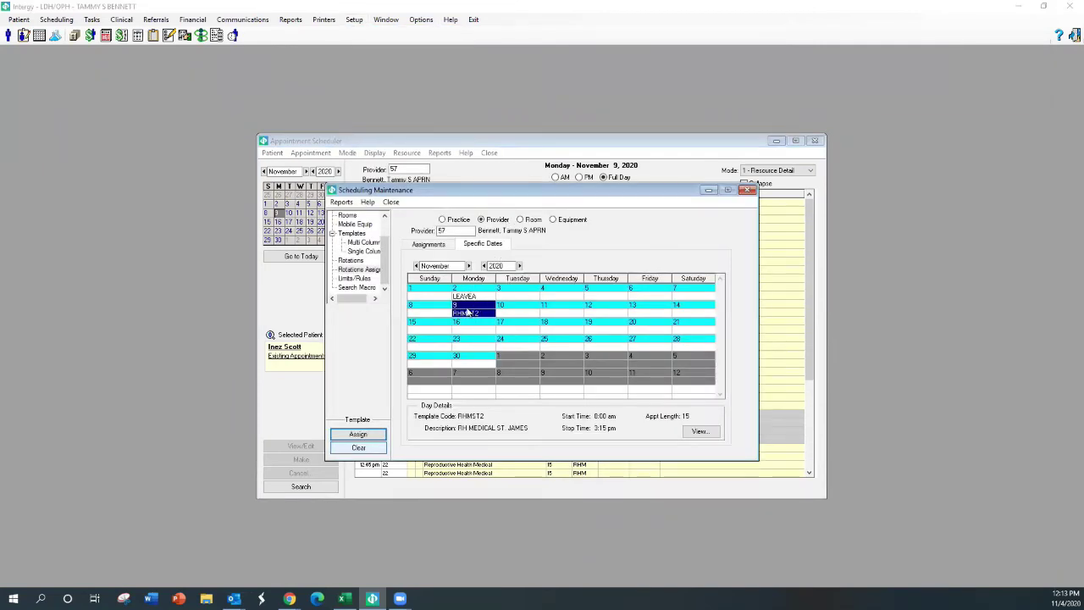
{"action": "left_click_drag", "start_coordinate": [543, 195], "coordinate": [550, 196]}
{"action": "left_click_drag", "start_coordinate": [645, 291], "coordinate": [580, 250]}
{"action": "left_click", "coordinate": [391, 318]}
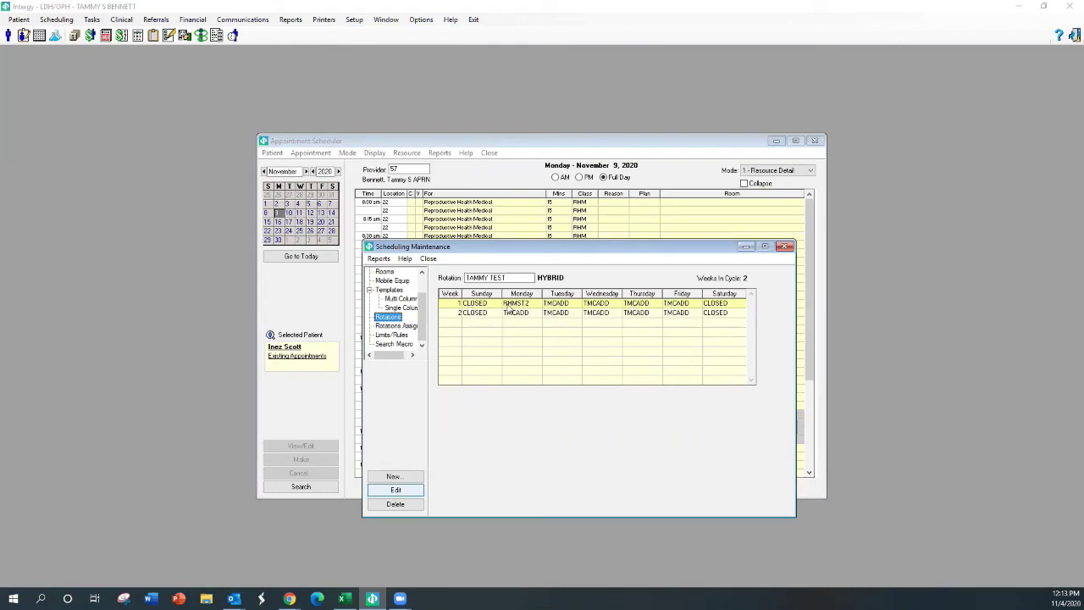
Clear the RHMST2 template from 11/9/2020 and the LEAVEA template from 11/2/2020 in the provider's specific-dates calendar
{"action": "left_click", "coordinate": [395, 325]}
{"action": "left_click", "coordinate": [528, 302]}
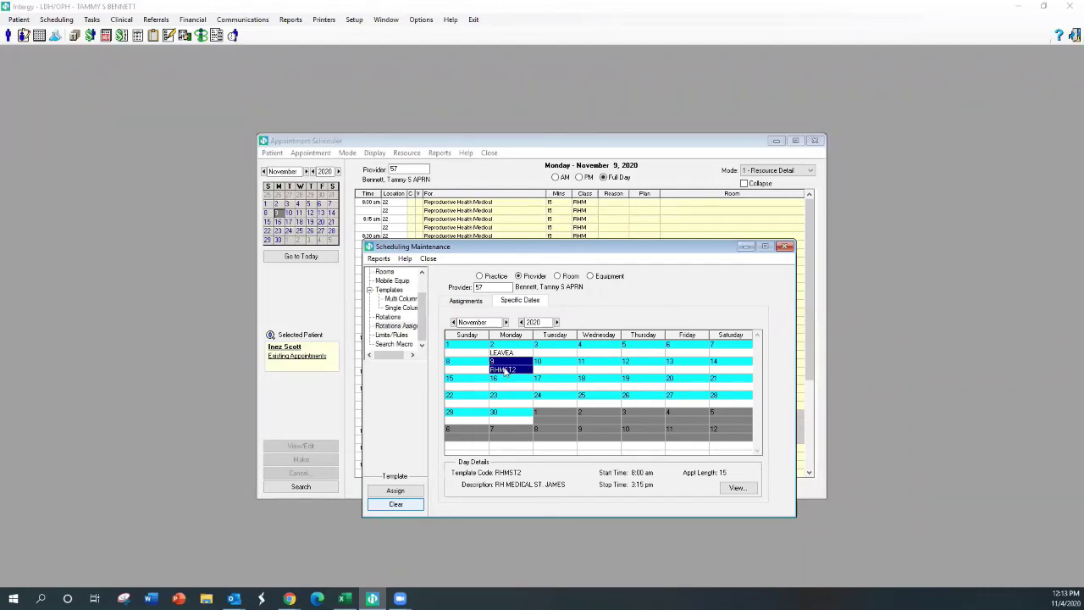
{"action": "left_click", "coordinate": [408, 512]}
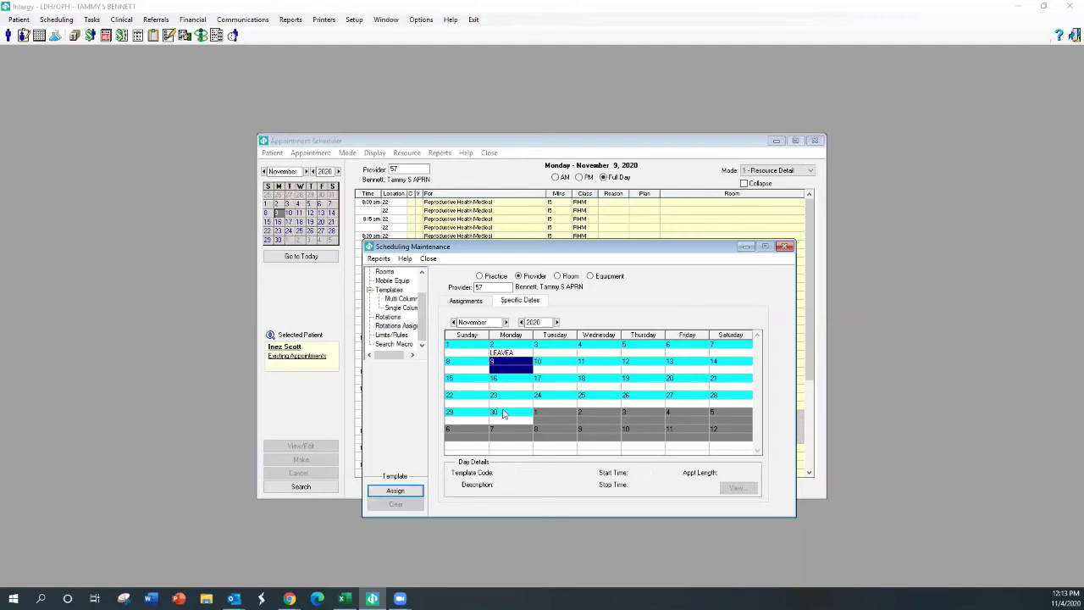
{"action": "left_click", "coordinate": [418, 504]}
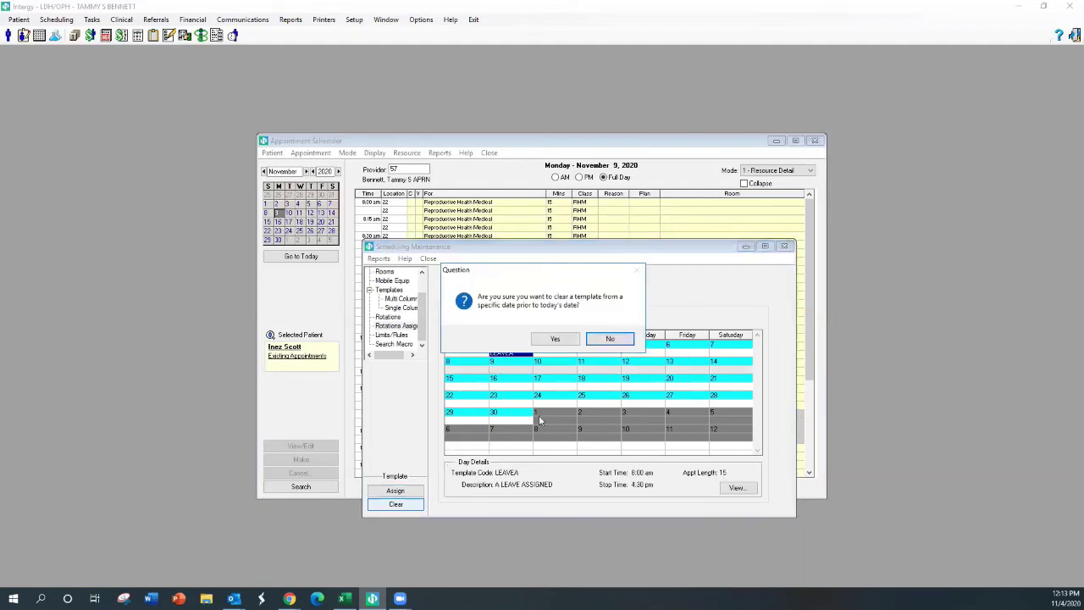
{"action": "left_click", "coordinate": [552, 340]}
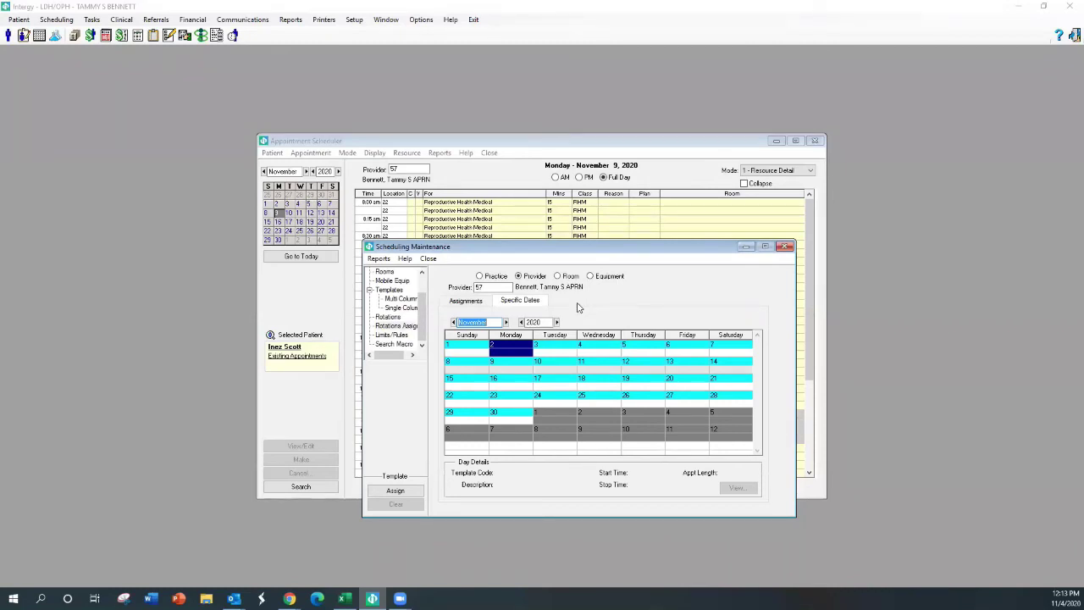
Assign the OUT OF OFFICE template (OOO) to Monday, November 2, 2020 in the APRN provider's specific-dates calendar
{"action": "left_click", "coordinate": [533, 303]}
{"action": "double_click", "coordinate": [521, 348]}
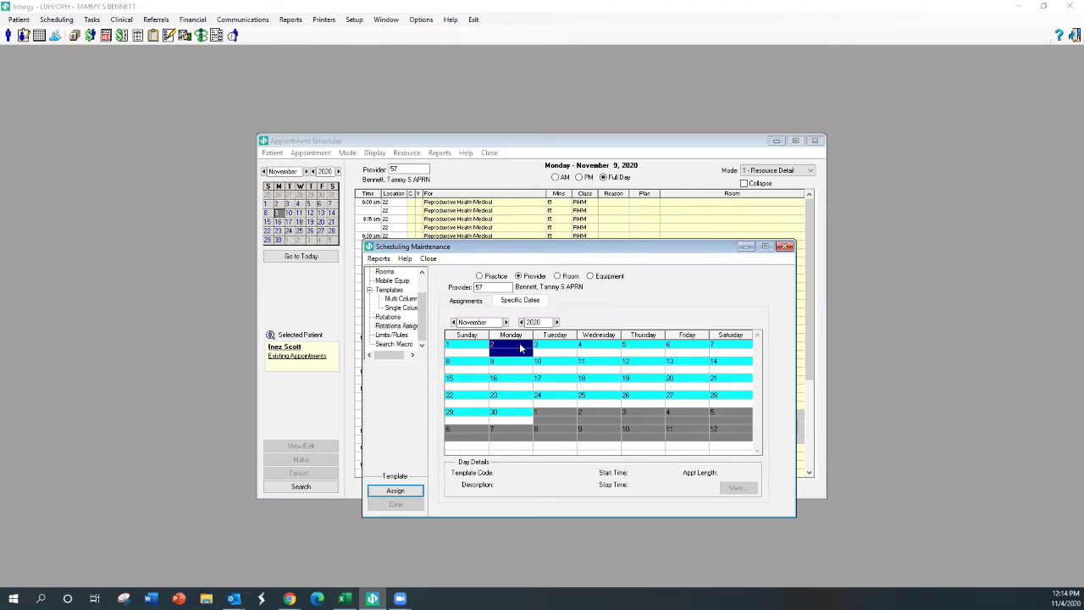
{"action": "left_click", "coordinate": [548, 341]}
{"action": "type", "text": "OOO"}
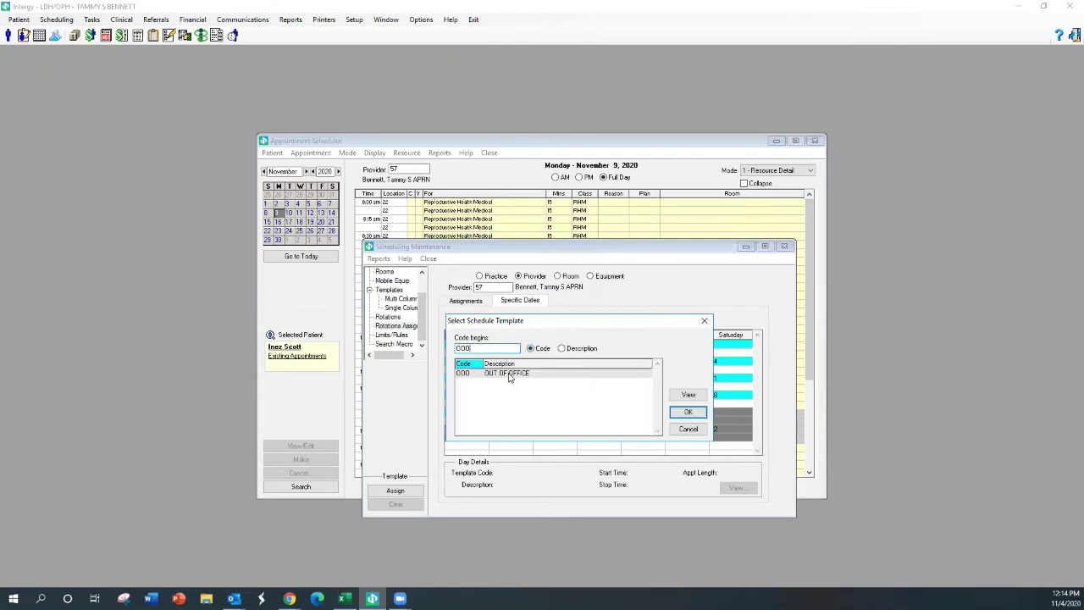
{"action": "left_click", "coordinate": [510, 374]}
{"action": "key", "text": "Return"}
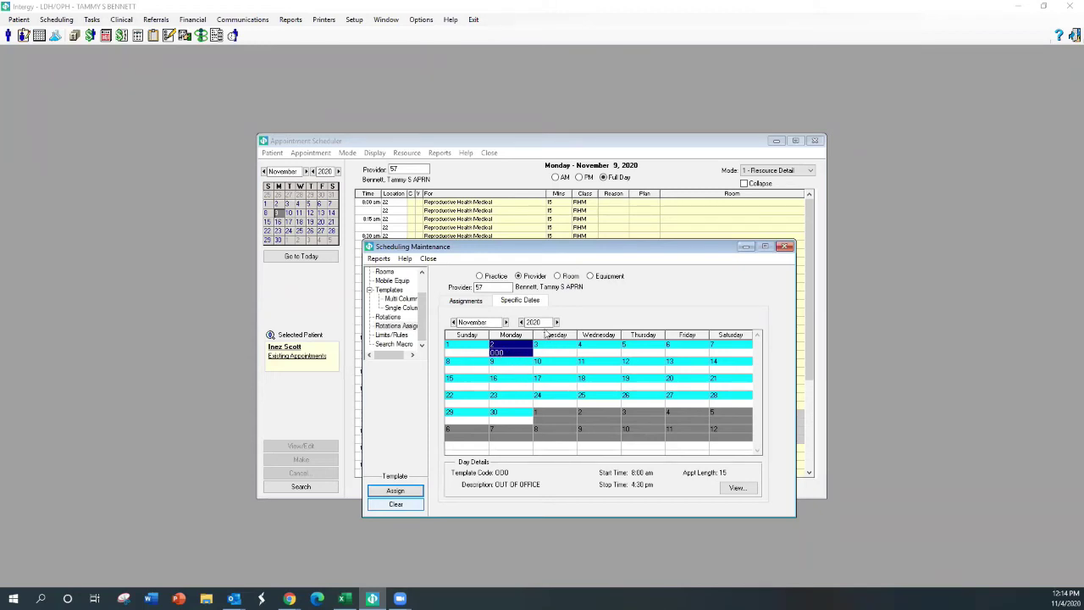
Clear the OOO template from November 2, 2020 in the provider's specific-dates calendar
{"action": "left_click", "coordinate": [505, 286]}
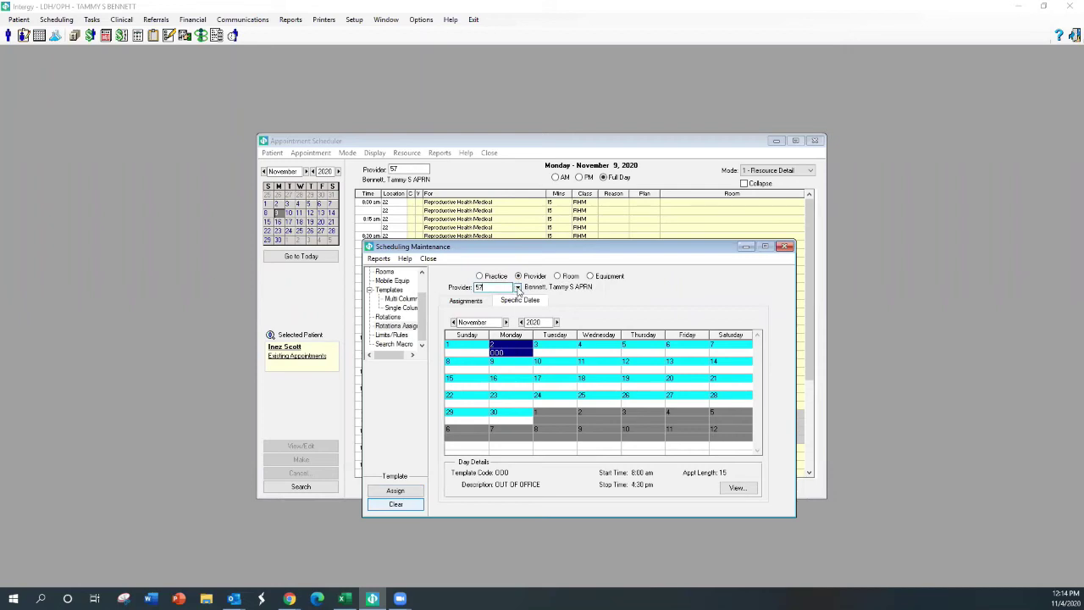
{"action": "left_click", "coordinate": [502, 346]}
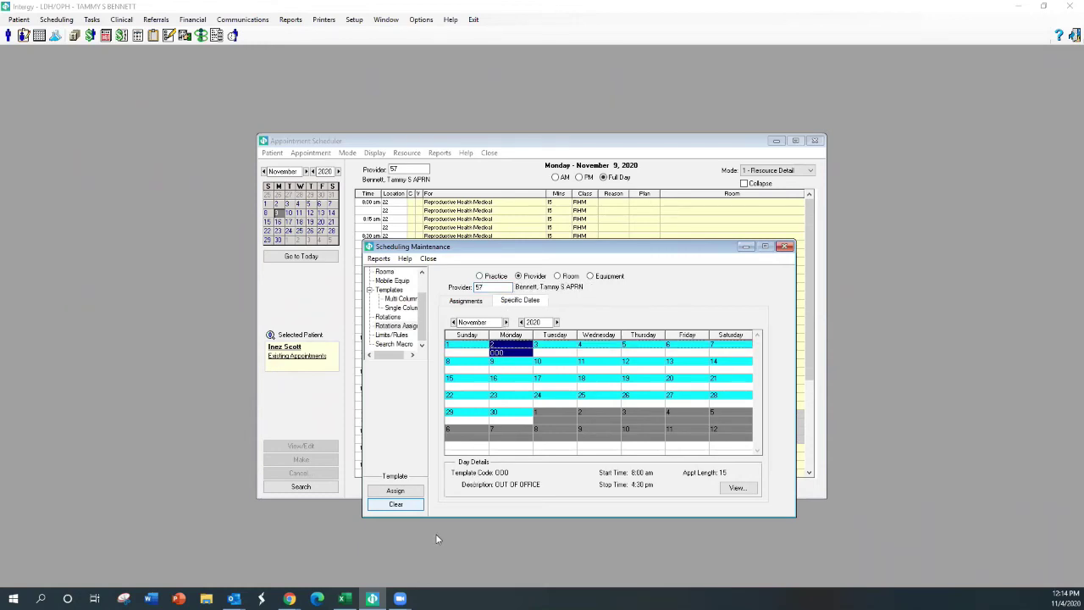
{"action": "left_click", "coordinate": [398, 502]}
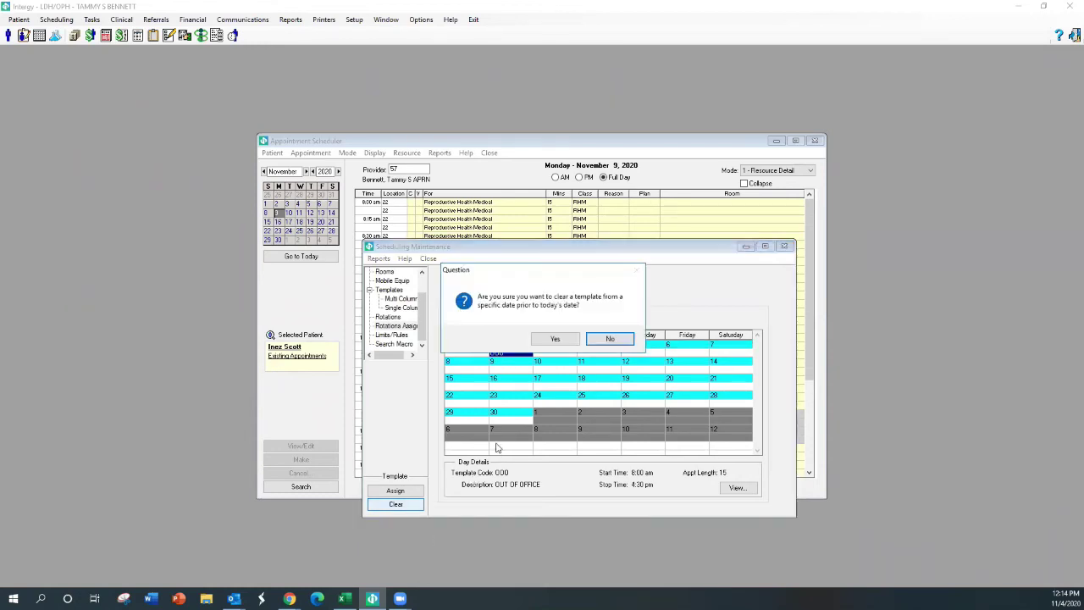
{"action": "left_click", "coordinate": [553, 340]}
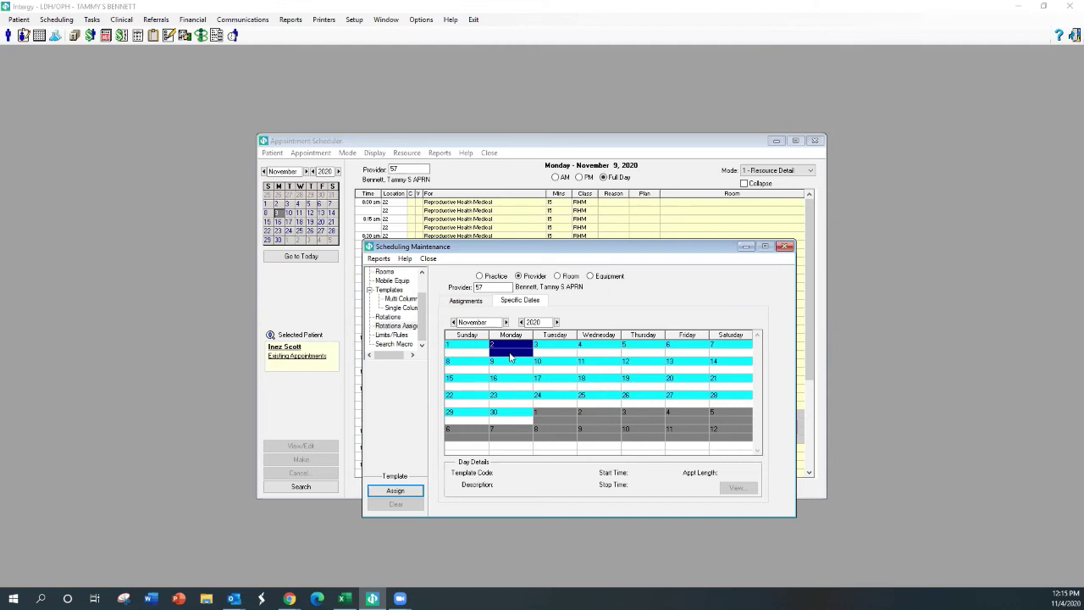
Reassign the OUT OF OFFICE template (OOO) to the APRN provider's November 2, 2020 date
{"action": "left_click", "coordinate": [506, 288]}
{"action": "key", "text": "alt+a"}
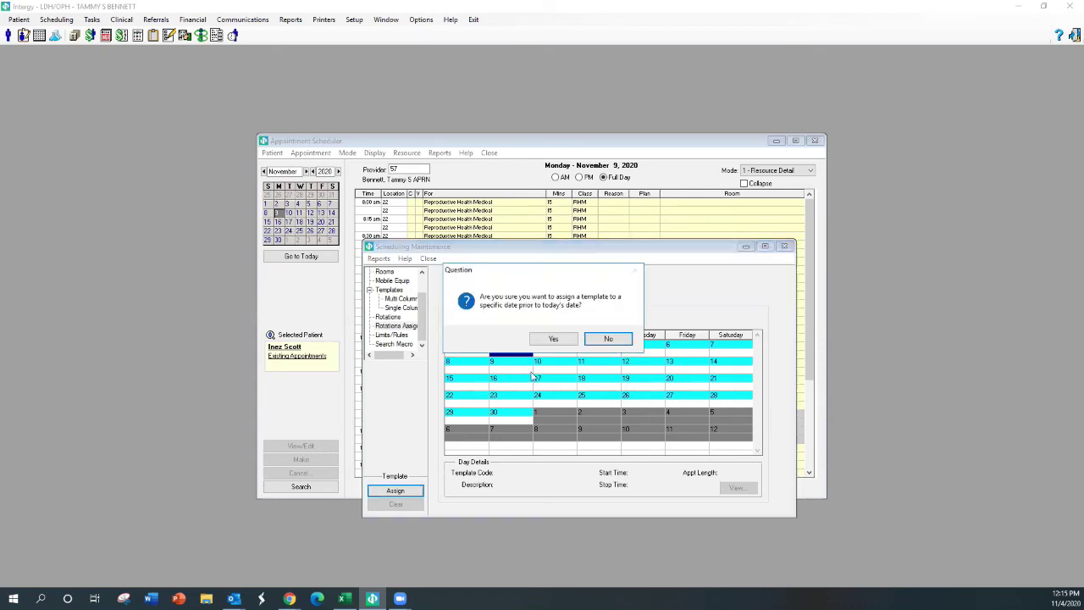
{"action": "left_click", "coordinate": [546, 339]}
{"action": "type", "text": "OOO"}
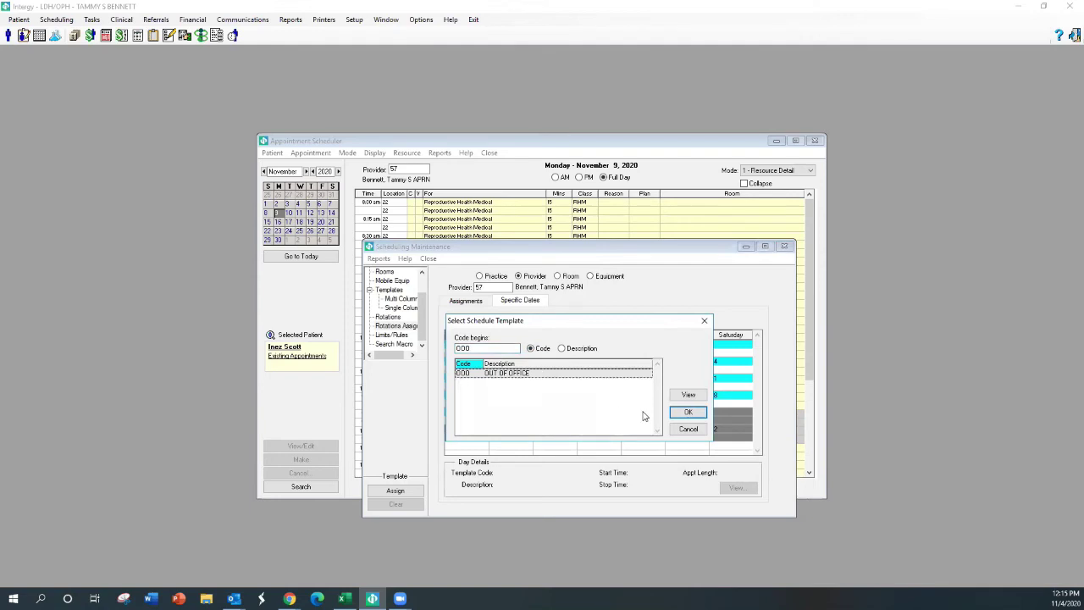
{"action": "left_click", "coordinate": [687, 412]}
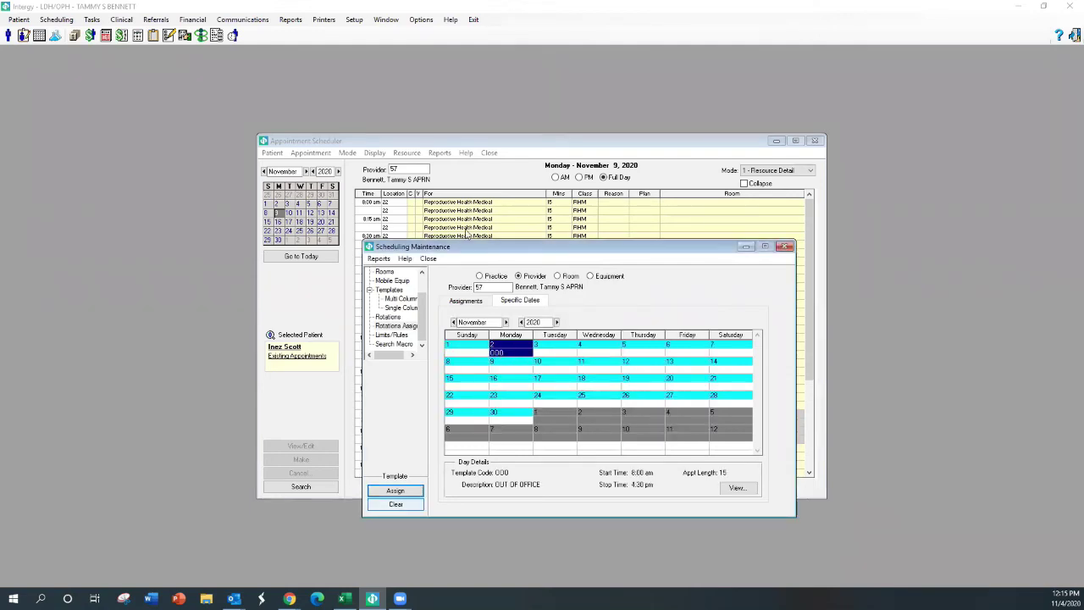
Check the APRN provider's daily schedule in the Appointment Scheduler for November 2 and November 9, 2020
{"action": "left_click", "coordinate": [279, 205]}
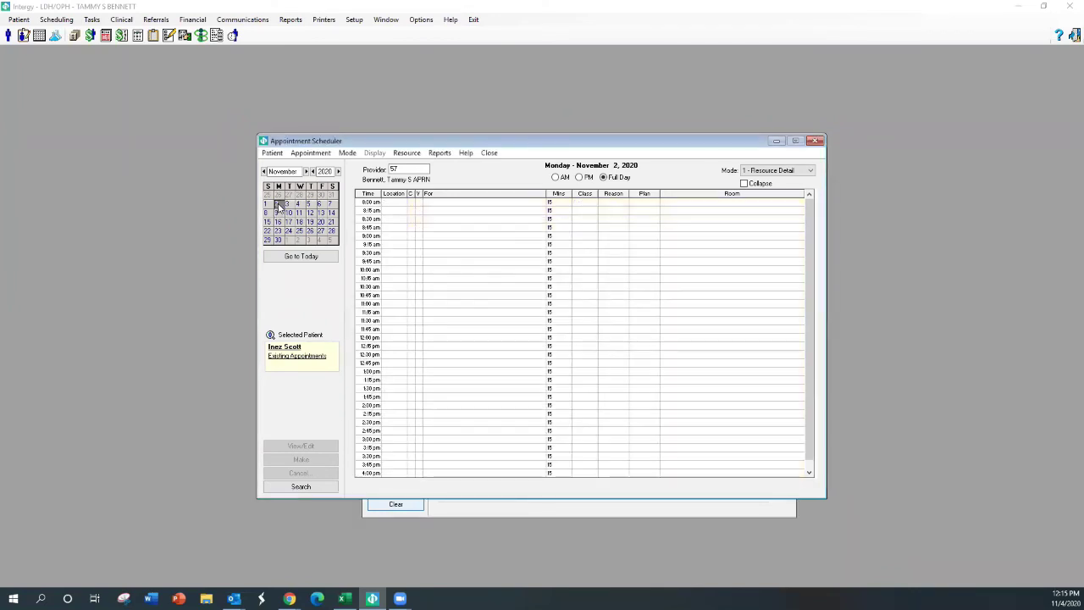
{"action": "left_click", "coordinate": [289, 230]}
{"action": "left_click", "coordinate": [278, 205]}
{"action": "left_click", "coordinate": [278, 213]}
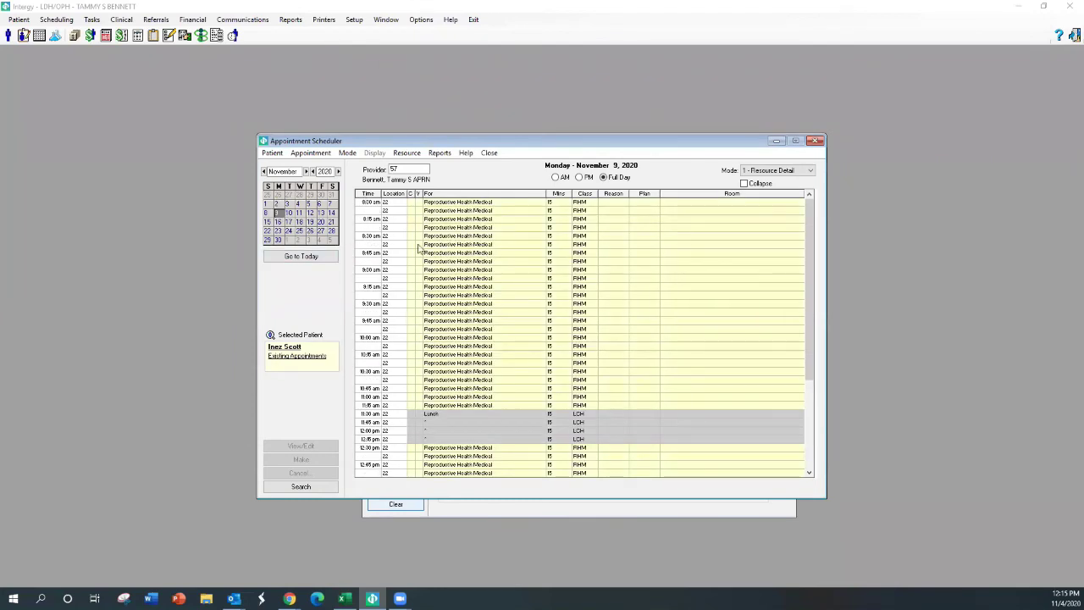
Bring Scheduling Maintenance back to the front, move it lower over the schedule, and close it
{"action": "left_click", "coordinate": [493, 512]}
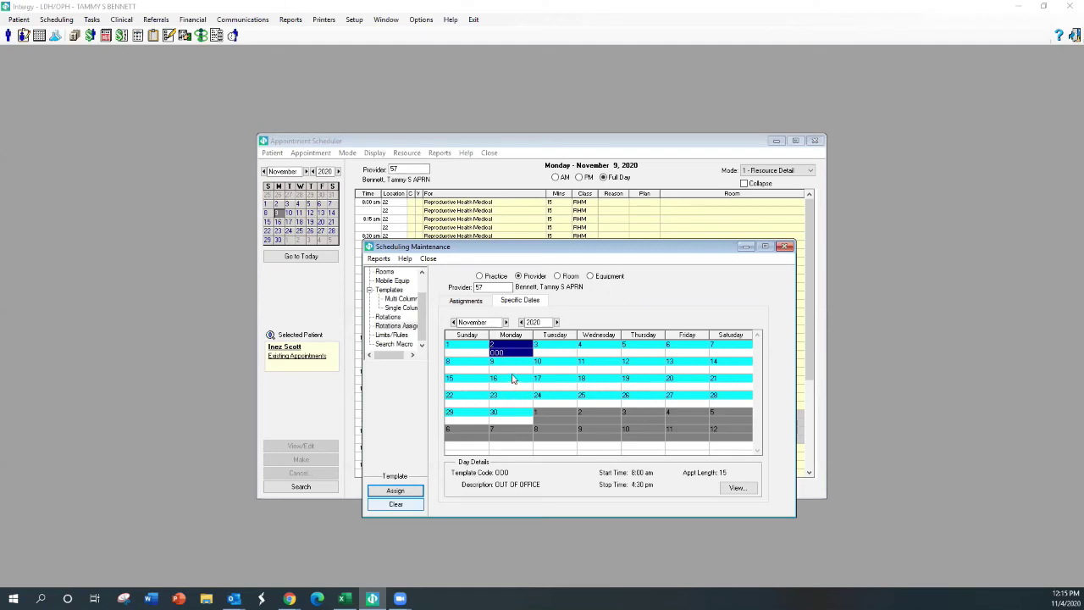
{"action": "left_click_drag", "start_coordinate": [520, 249], "coordinate": [517, 306]}
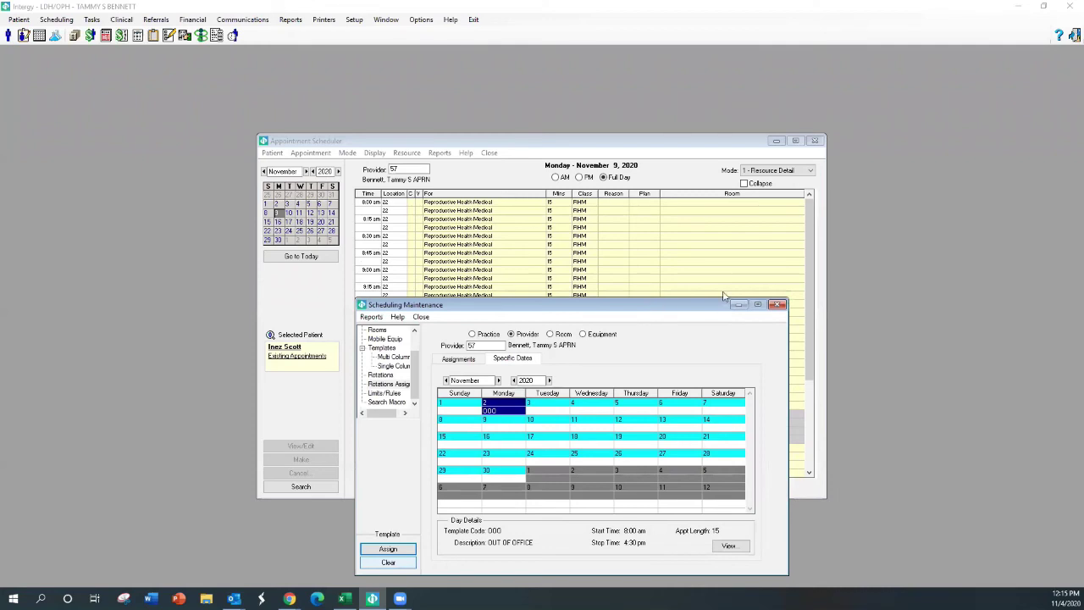
{"action": "left_click", "coordinate": [778, 306]}
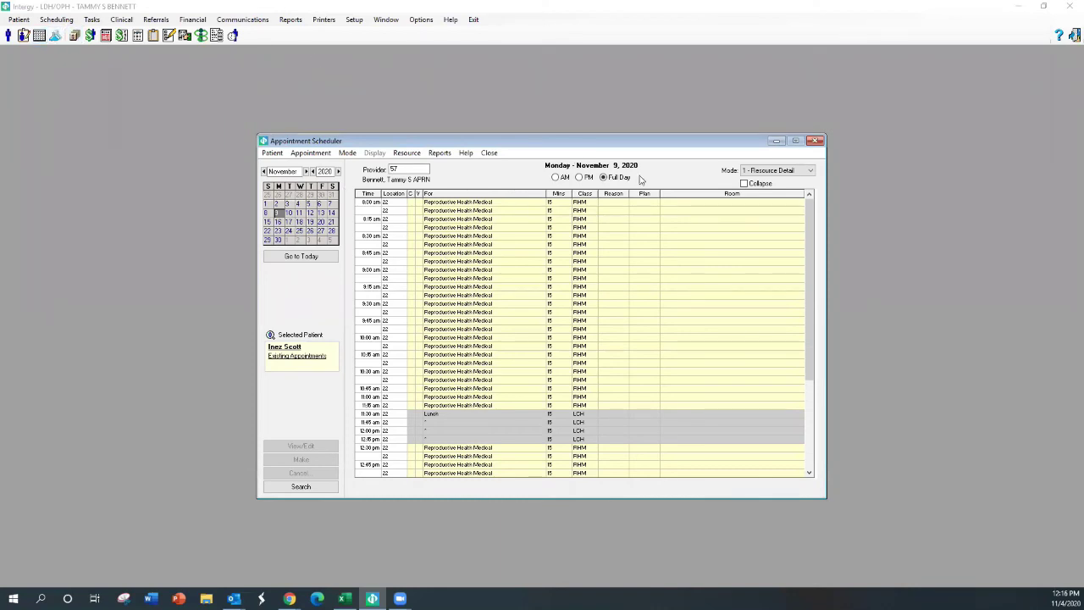
Switch the Appointment Scheduler to 4 - Multiple Resources mode and turn on Show Location
{"action": "left_click", "coordinate": [772, 170]}
{"action": "left_click", "coordinate": [774, 208]}
{"action": "left_click", "coordinate": [744, 182]}
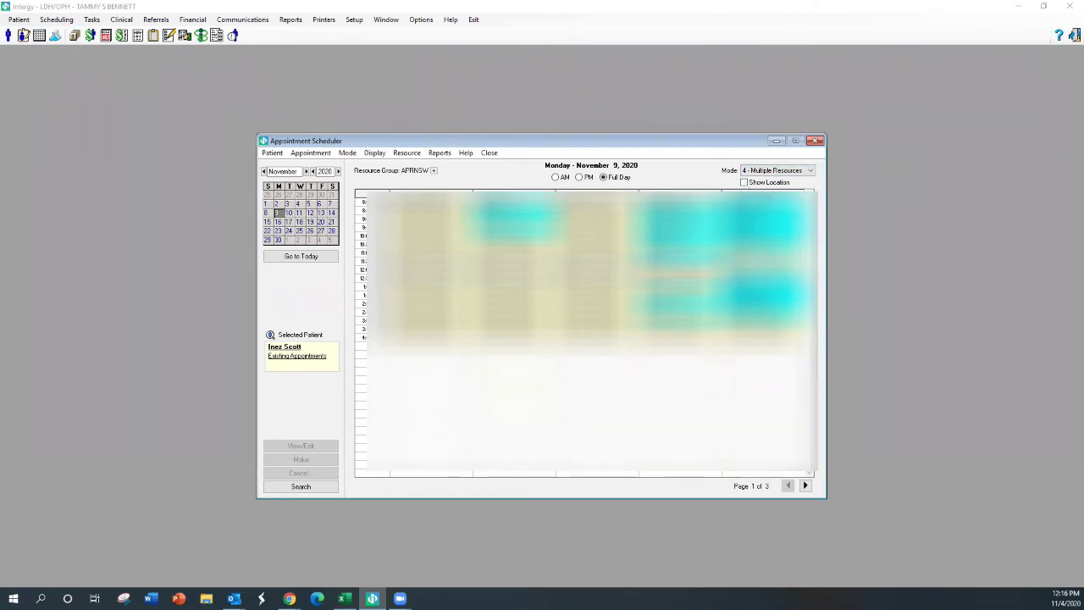
Page through the APRNSW resource group's schedules for November 9 and November 10, 2020
{"action": "left_click", "coordinate": [806, 485]}
{"action": "left_click", "coordinate": [805, 485]}
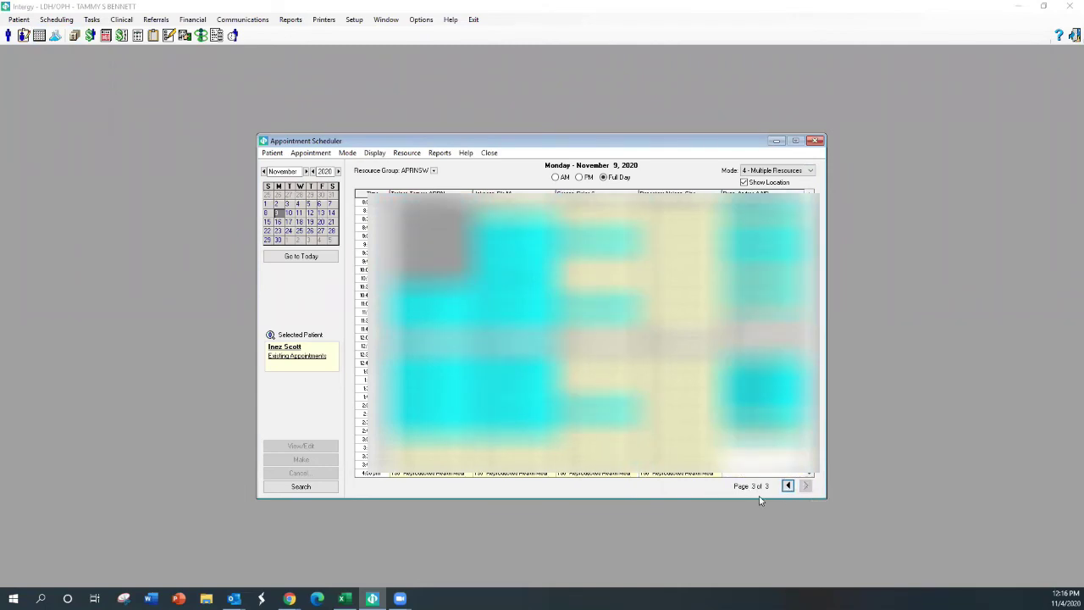
{"action": "left_click", "coordinate": [787, 485]}
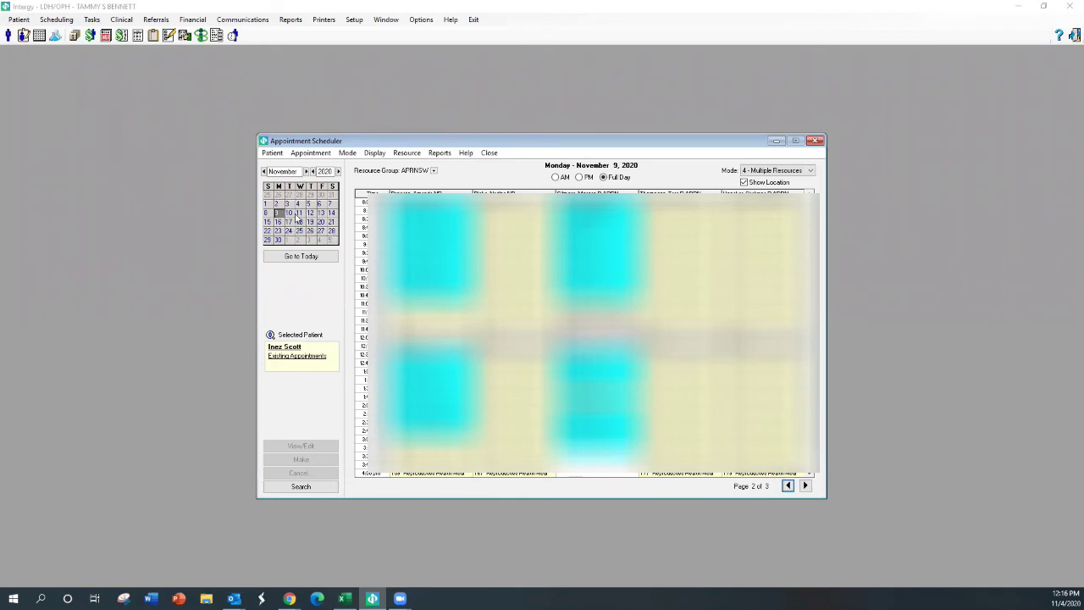
{"action": "left_click", "coordinate": [289, 213]}
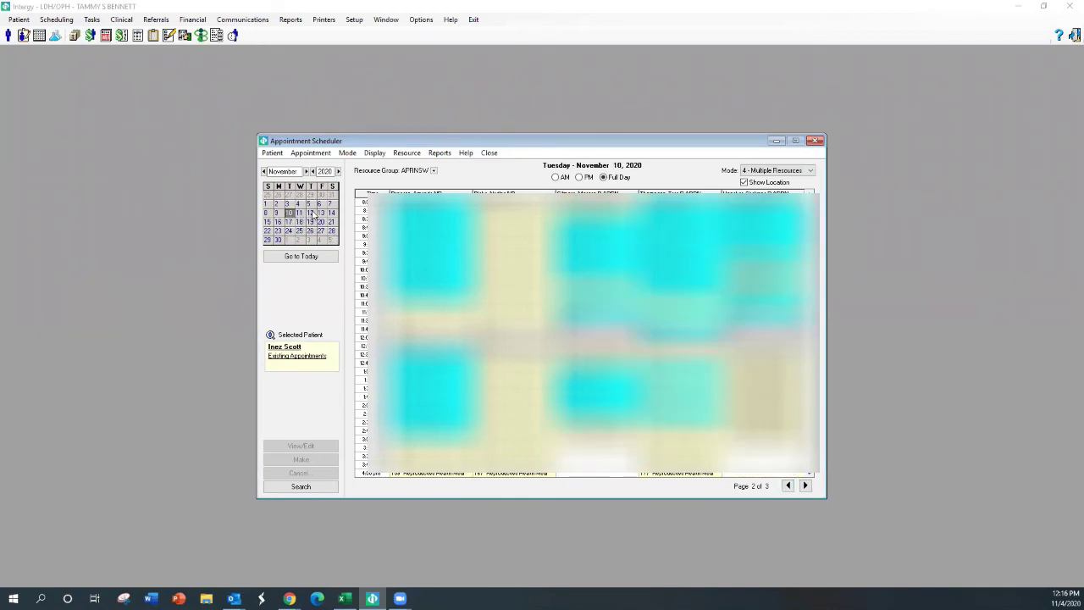
{"action": "left_click", "coordinate": [806, 485]}
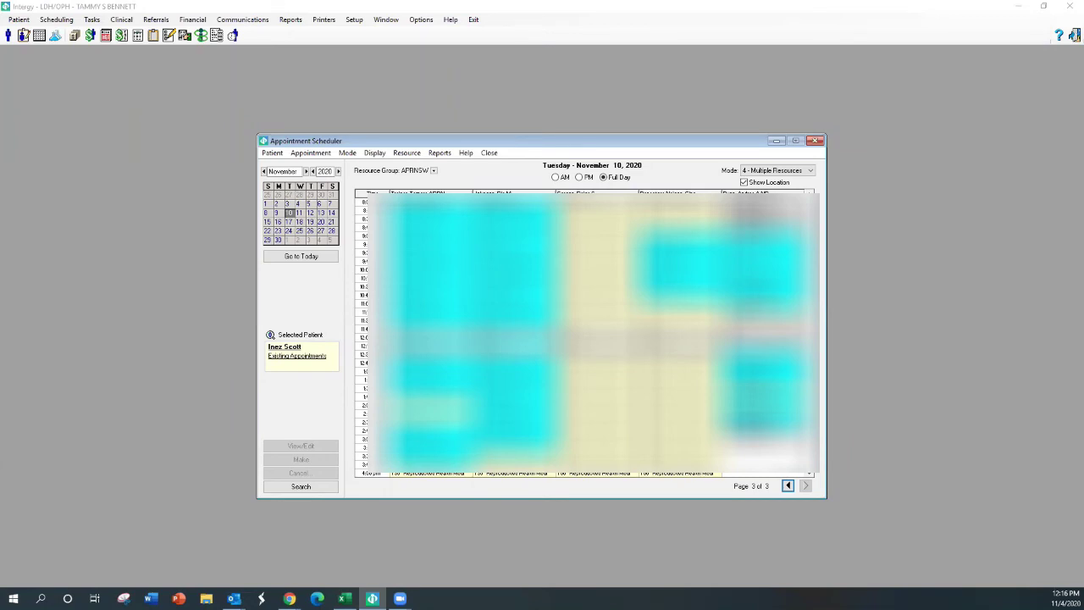
Examine the actions available for the 9:00 AM procedure appointment on November 10, 2020, without applying one
{"action": "left_click", "coordinate": [763, 237]}
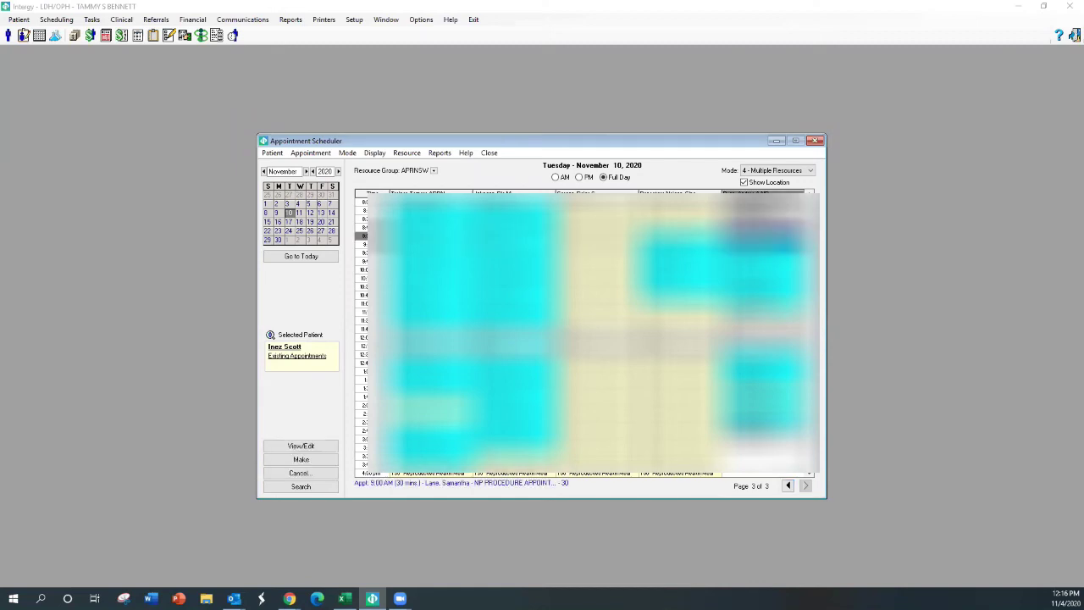
{"action": "right_click", "coordinate": [733, 237]}
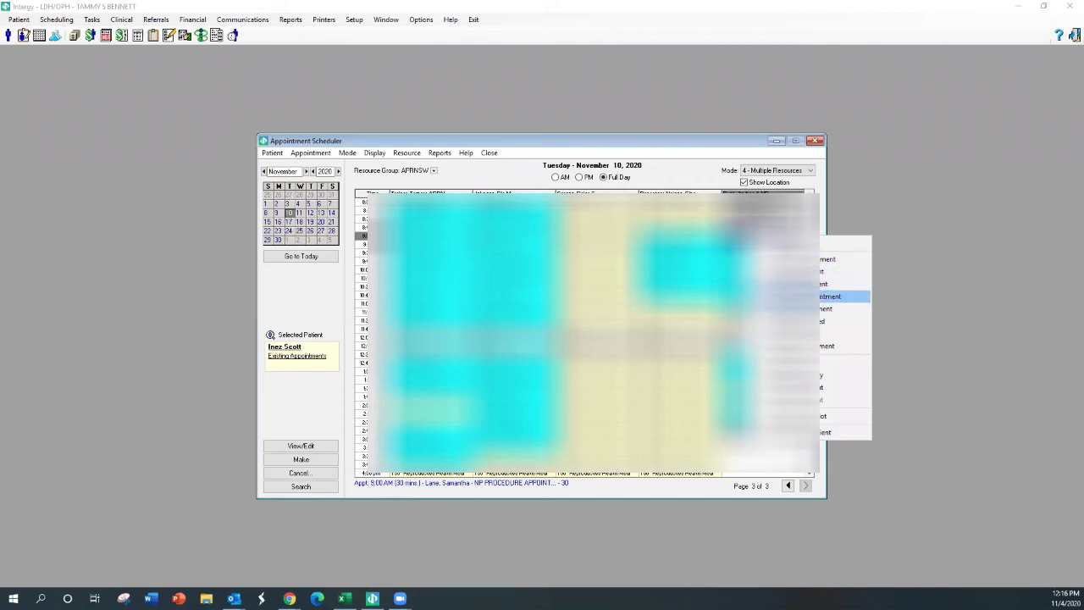
{"action": "left_click", "coordinate": [946, 142]}
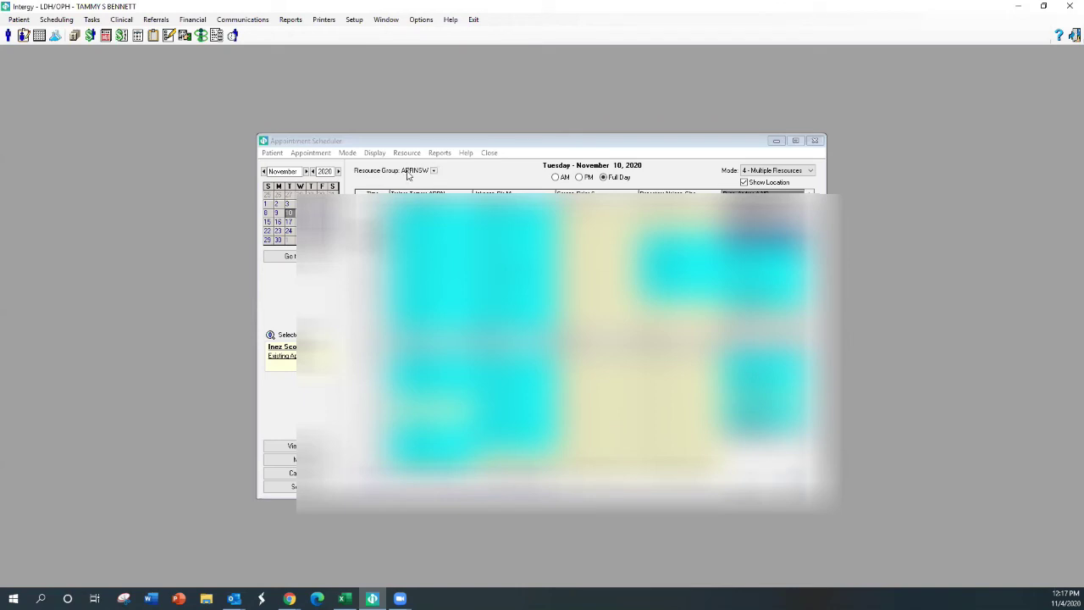
Try an action on the early-afternoon appointment for Wednesday, November 18, 2020, and dismiss the dialogs it raises
{"action": "left_click", "coordinate": [743, 182]}
{"action": "left_click", "coordinate": [300, 222]}
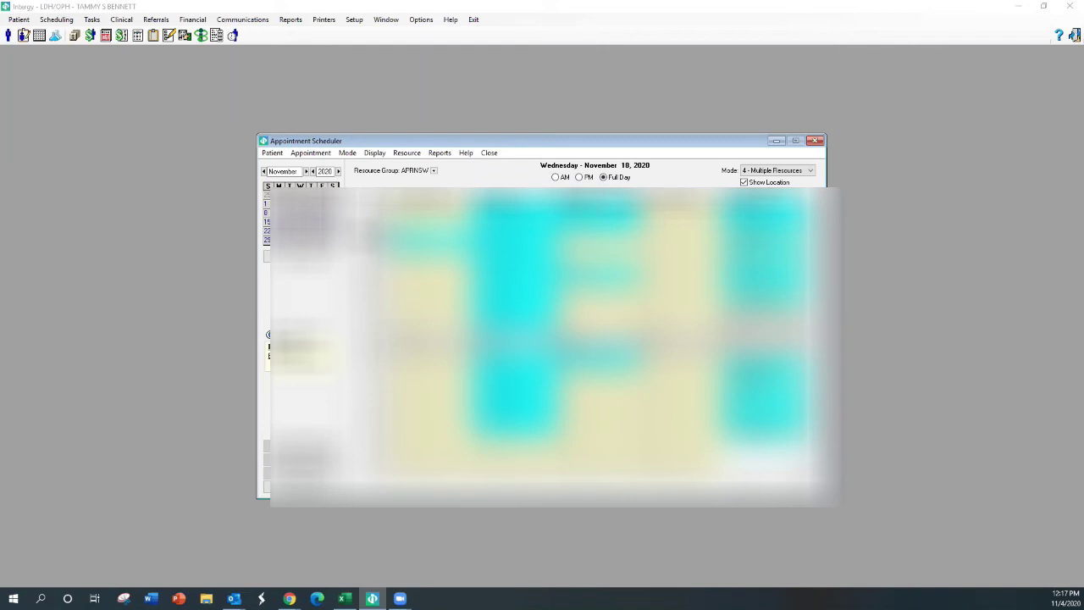
{"action": "right_click", "coordinate": [594, 388]}
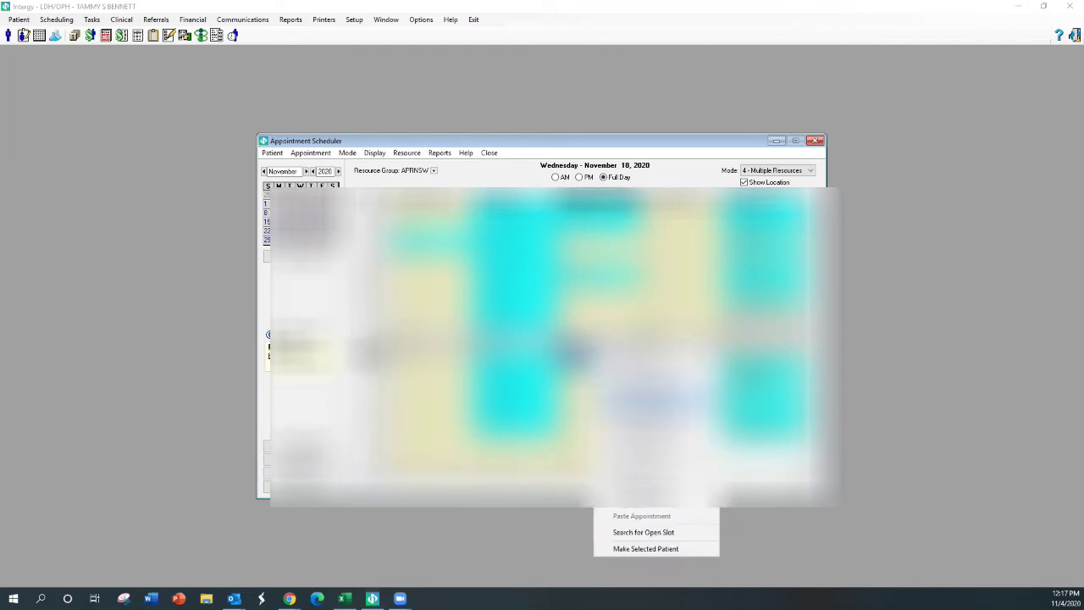
{"action": "left_click", "coordinate": [652, 412]}
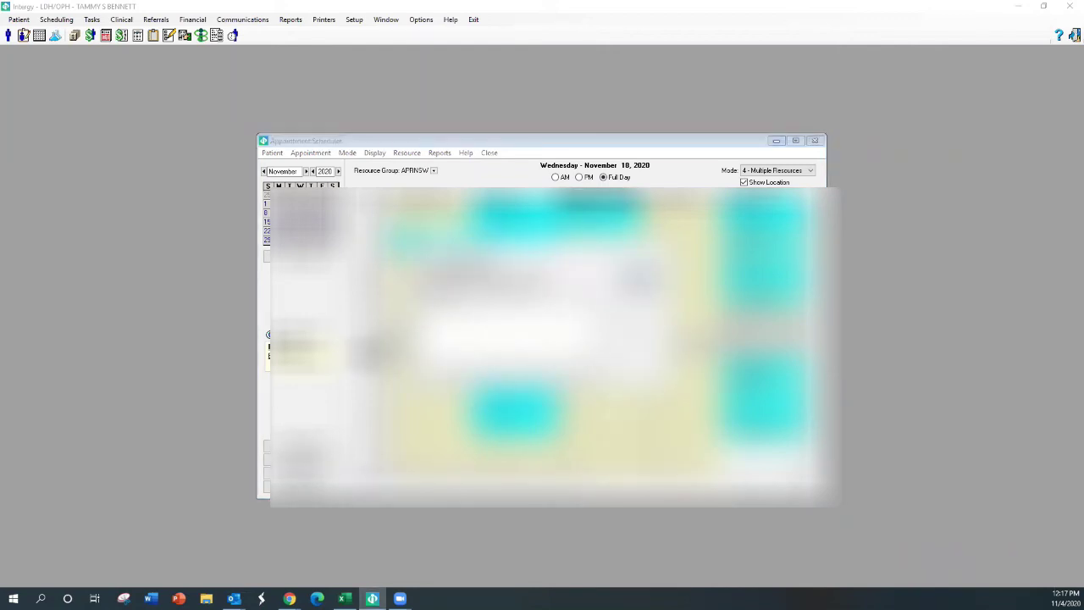
{"action": "left_click", "coordinate": [640, 279]}
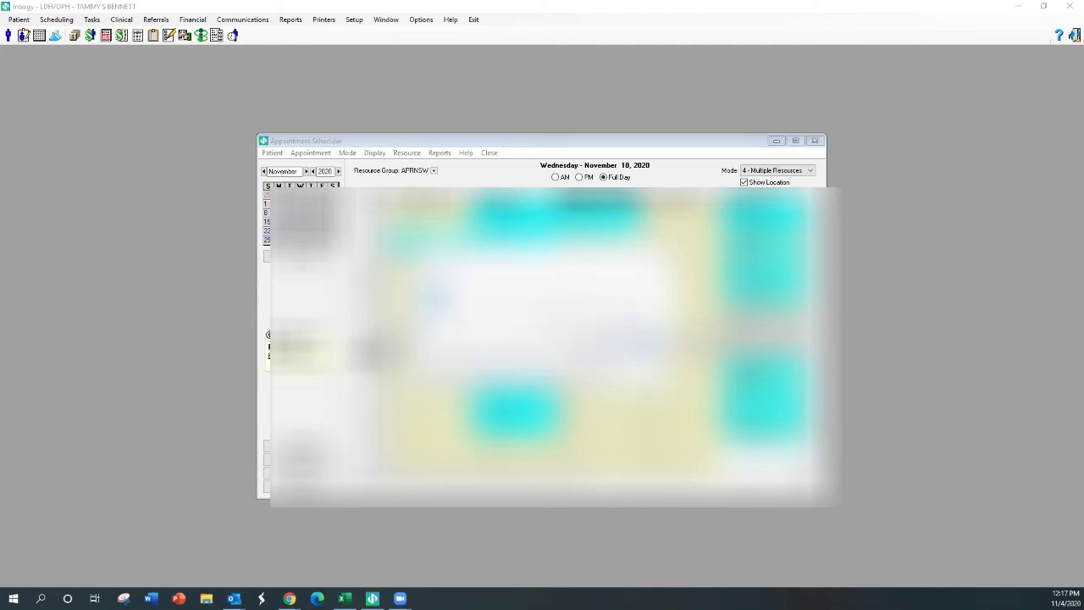
{"action": "left_click", "coordinate": [636, 341]}
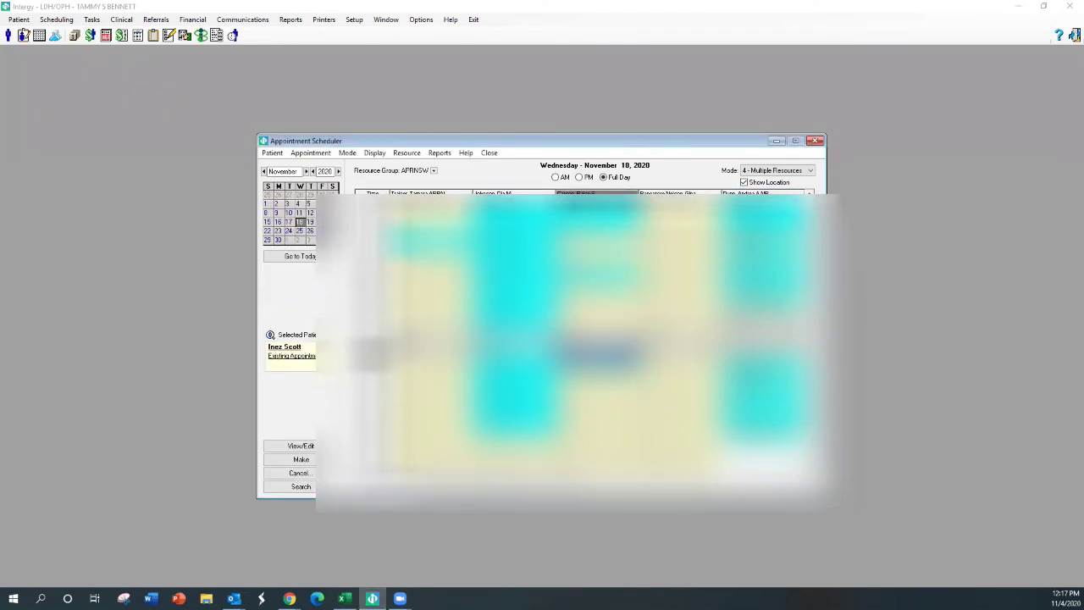
Open the details of the early-afternoon November 18 appointment and close them again
{"action": "left_click", "coordinate": [681, 354]}
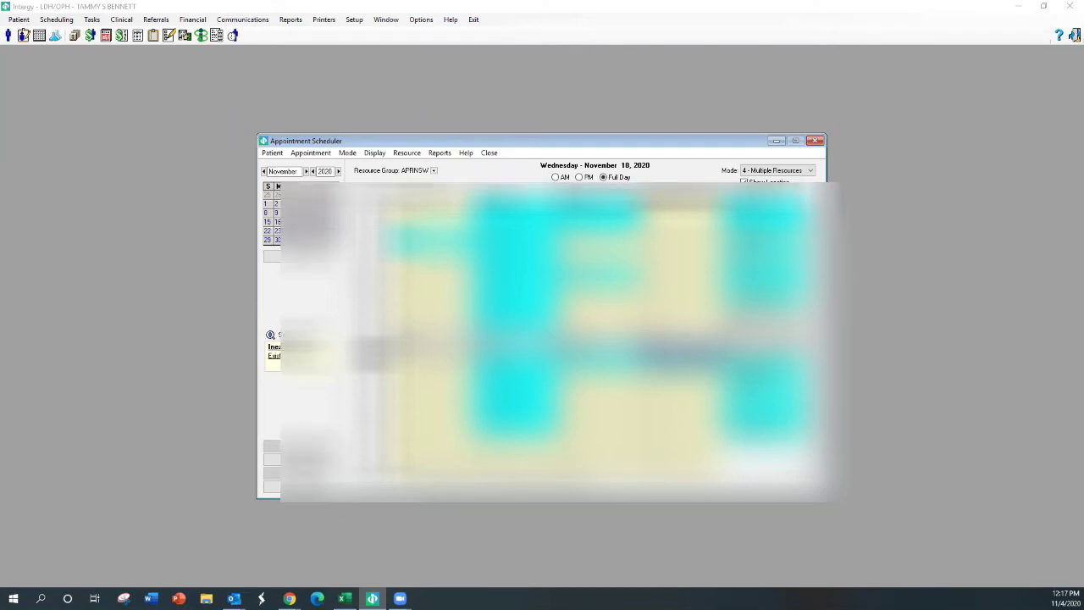
{"action": "left_click", "coordinate": [598, 356]}
{"action": "double_click", "coordinate": [598, 355]}
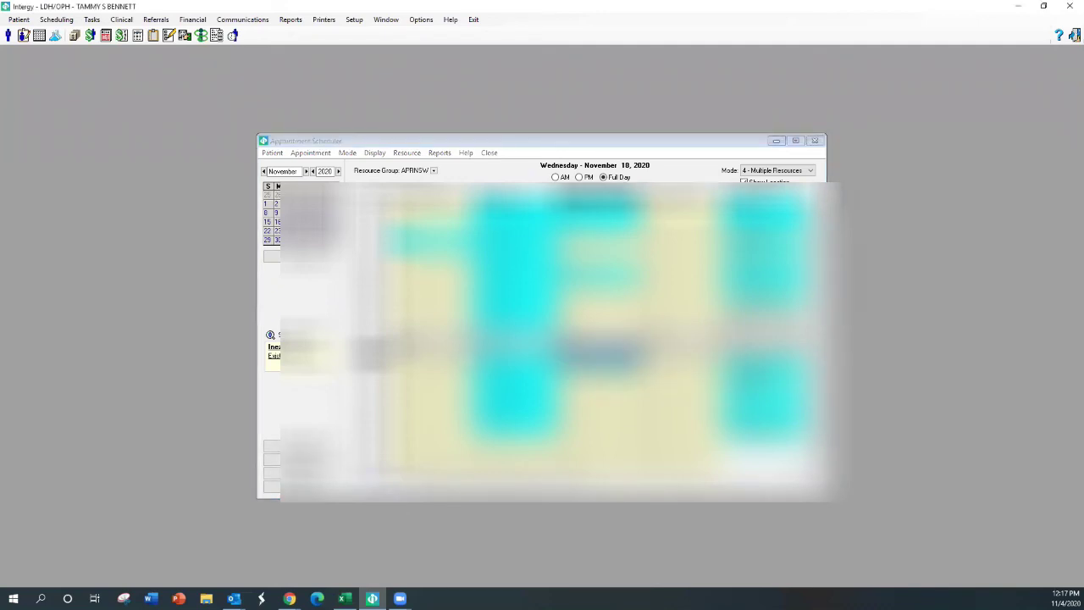
{"action": "key", "text": "Return"}
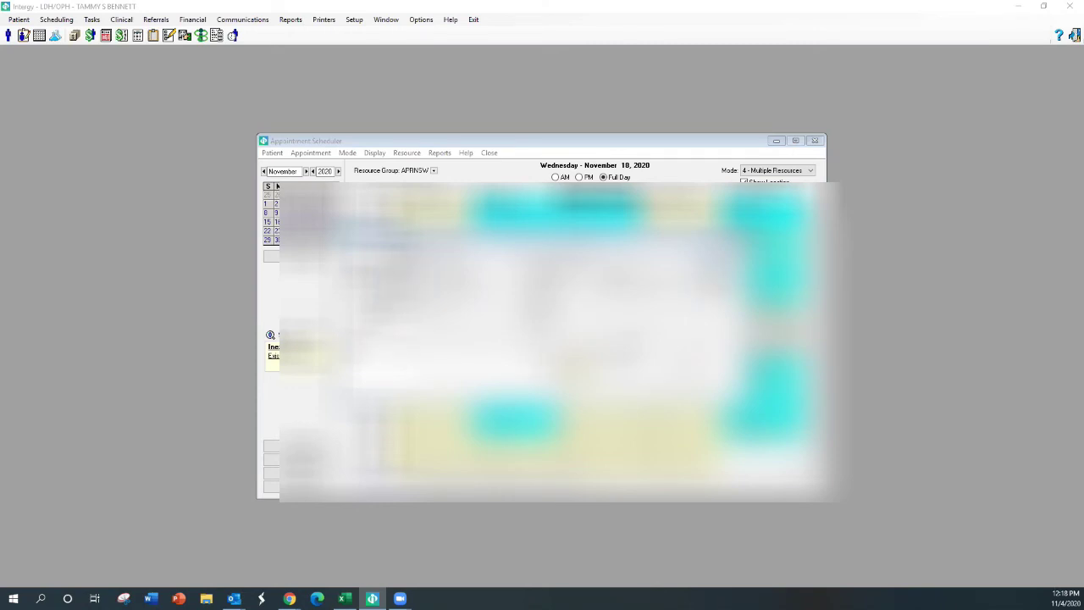
{"action": "key", "text": "Return"}
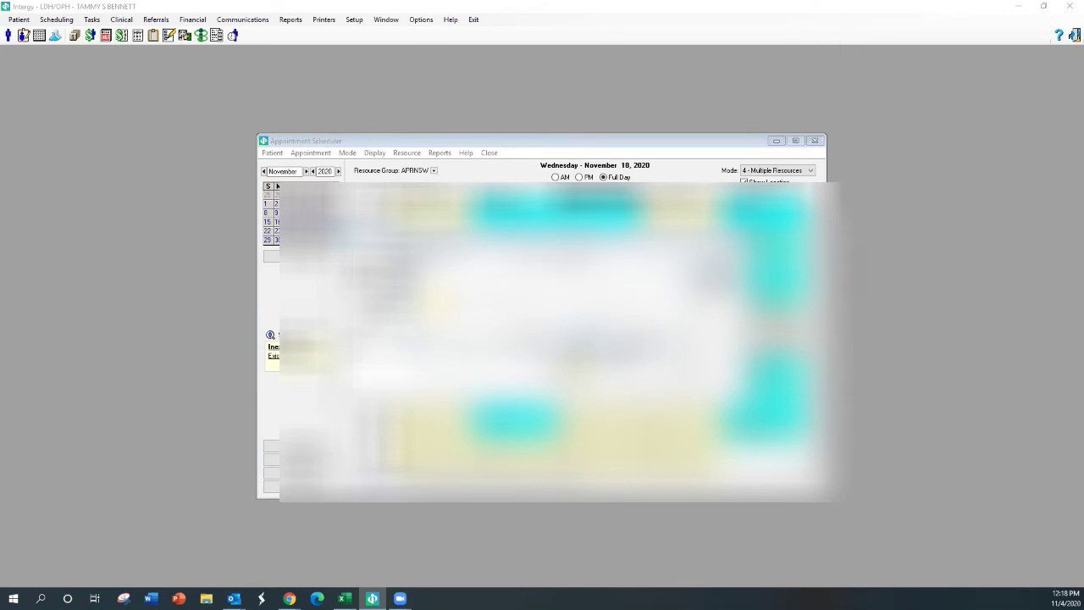
{"action": "key", "text": "Return"}
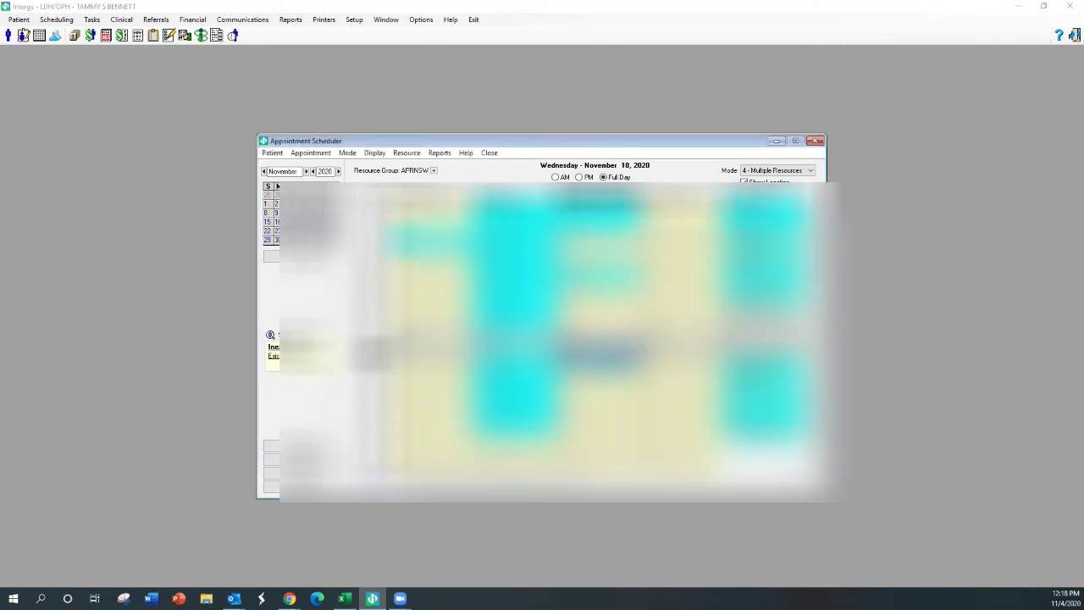
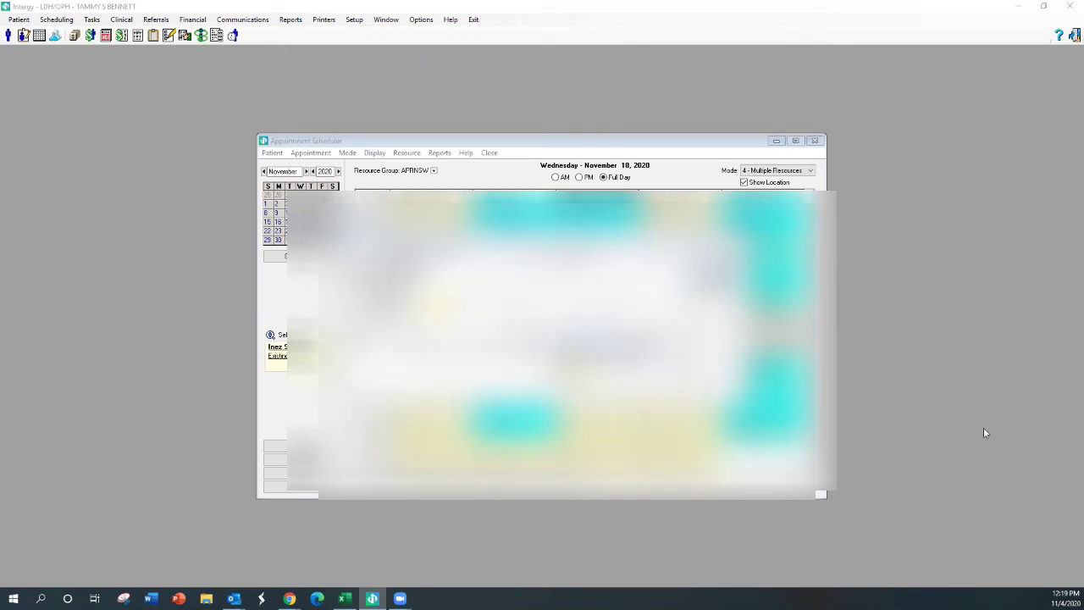
Open Scheduling Maintenance, close the Appointment Scheduler, and examine the provider rotation assignments, the templates and a four-week rotation
{"action": "left_click", "coordinate": [355, 23]}
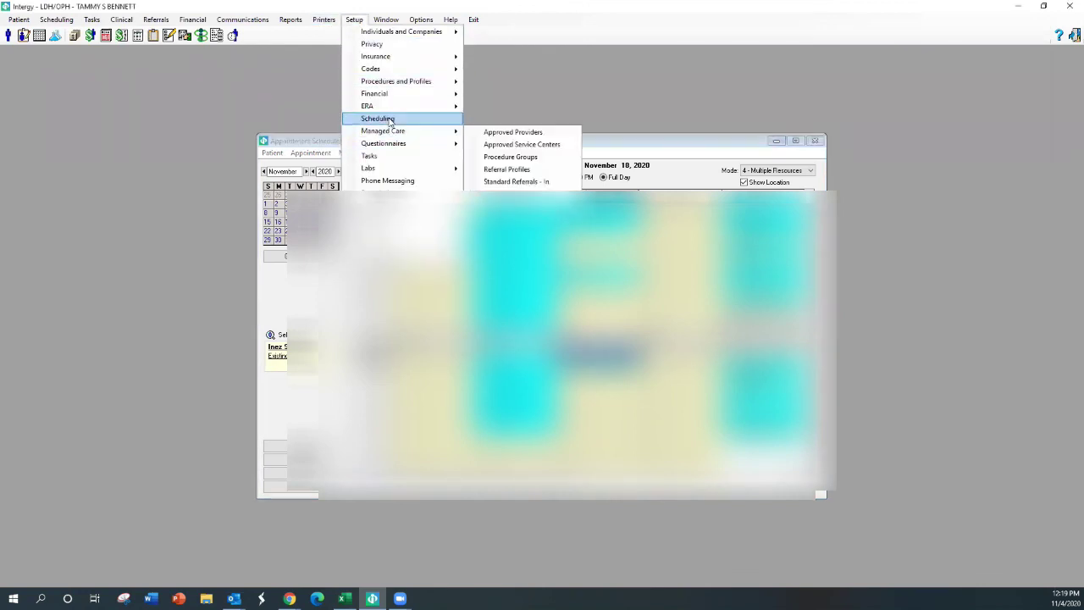
{"action": "left_click", "coordinate": [390, 123]}
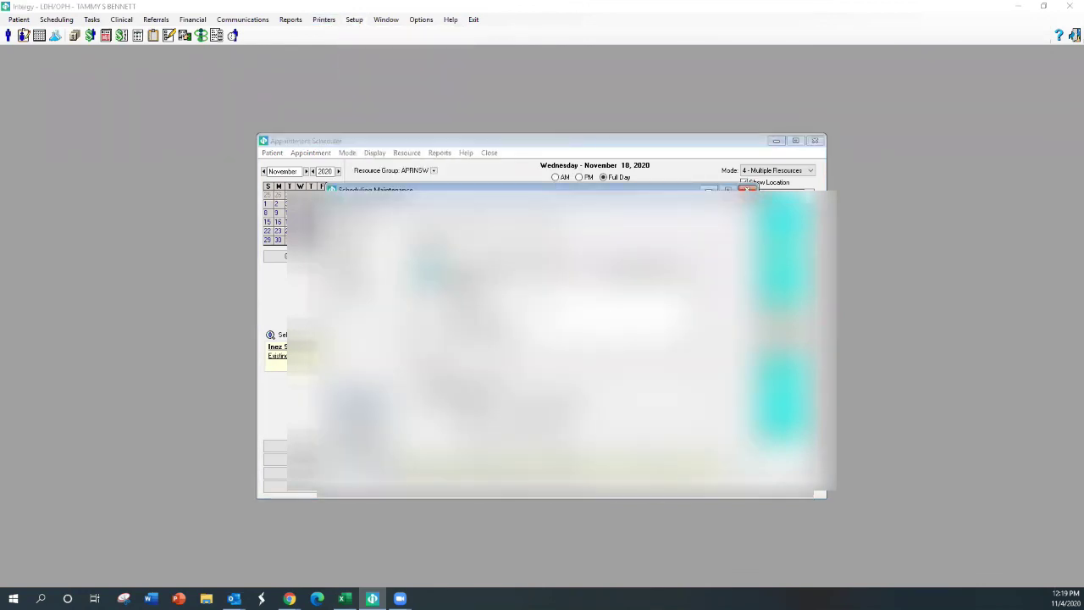
{"action": "left_click", "coordinate": [815, 142]}
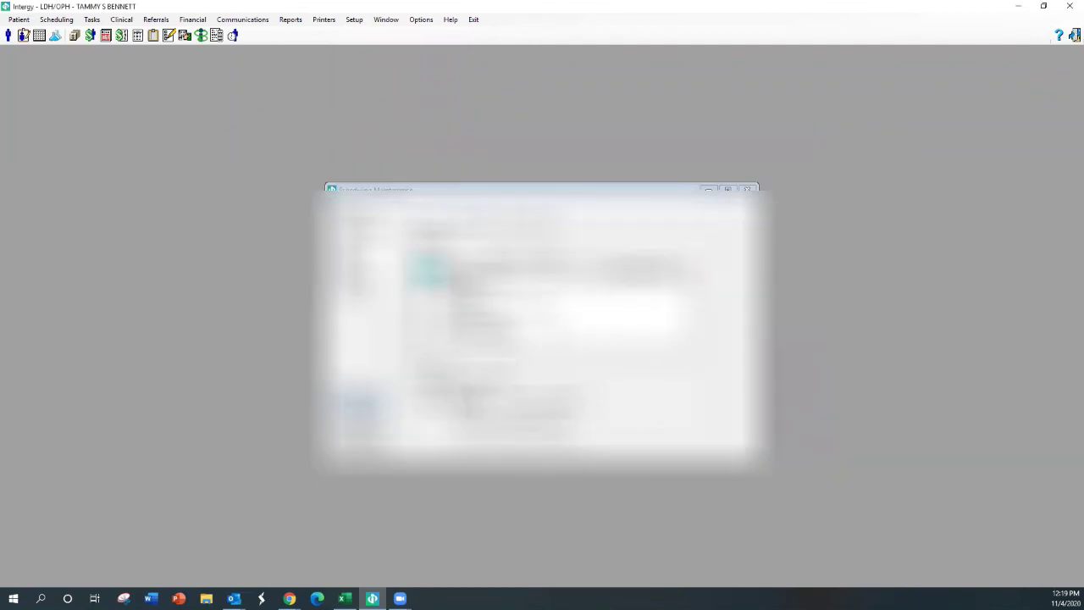
{"action": "left_click", "coordinate": [363, 278]}
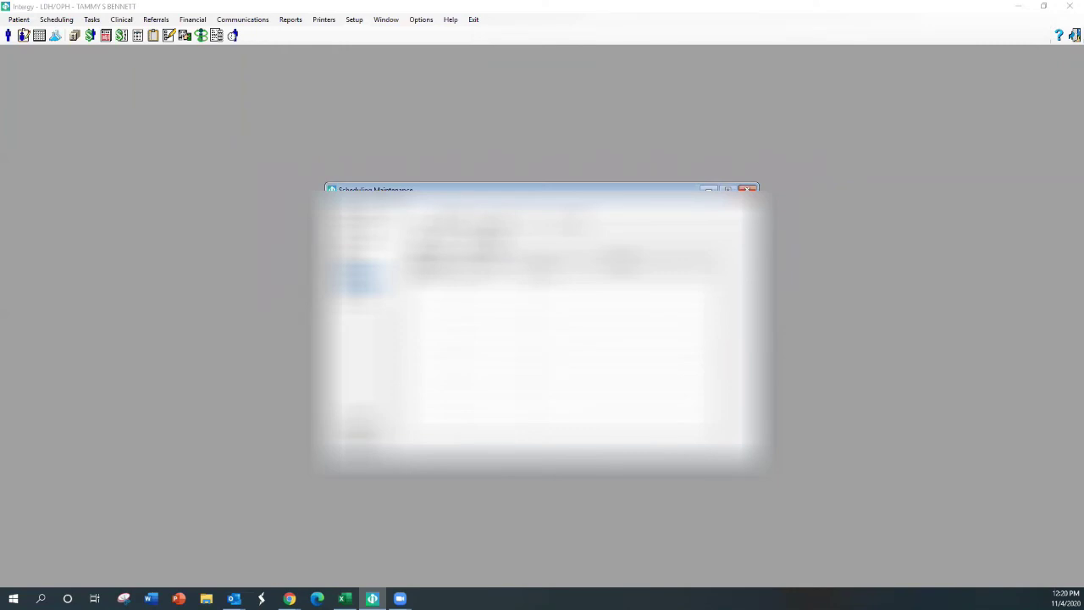
{"action": "left_click", "coordinate": [493, 224]}
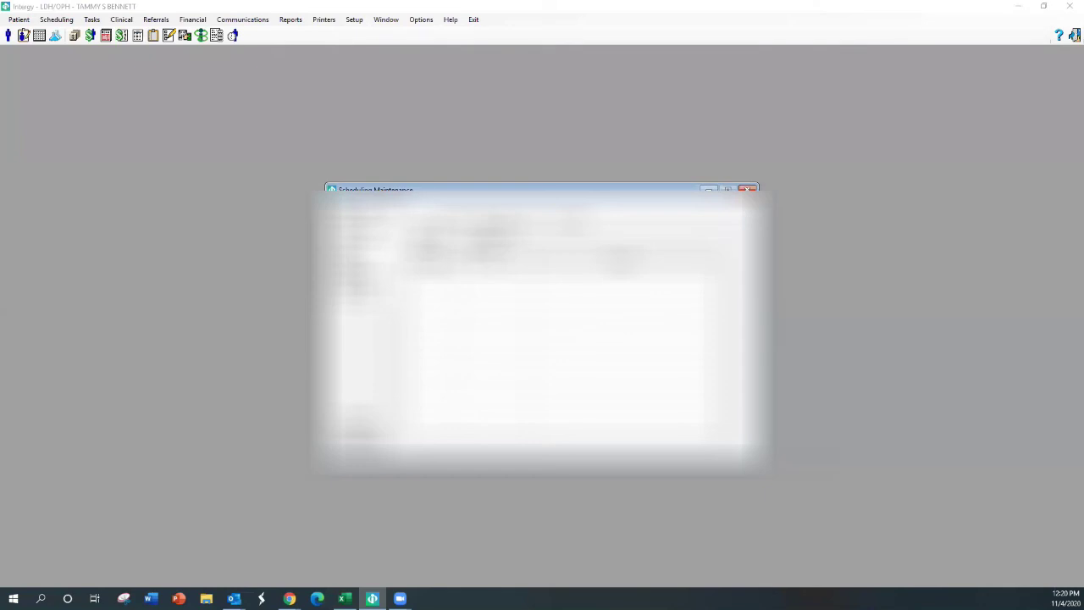
{"action": "left_click", "coordinate": [498, 226]}
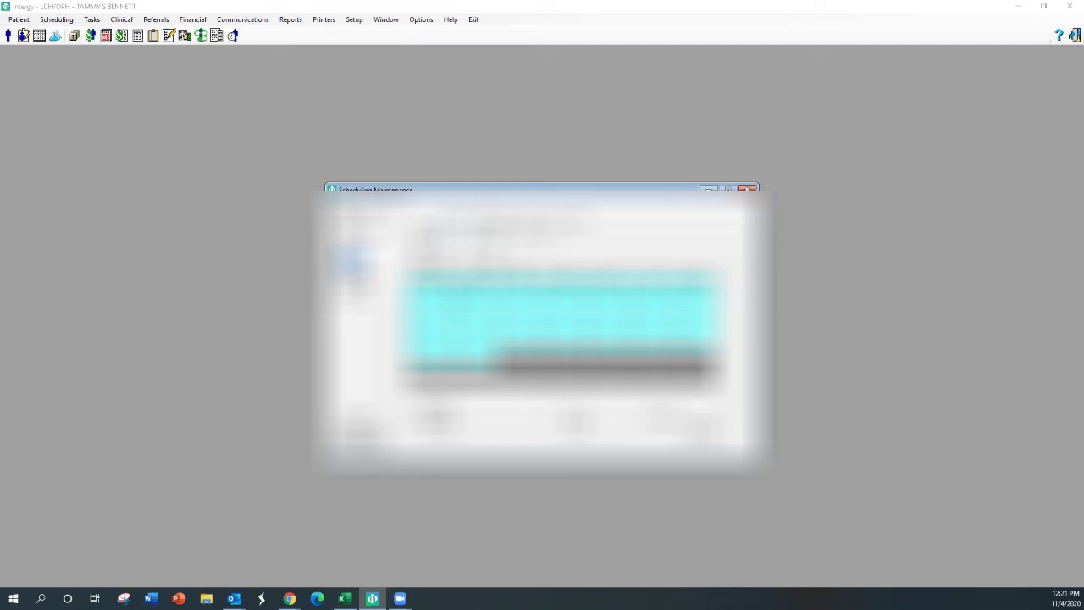
{"action": "left_click", "coordinate": [360, 262]}
{"action": "left_click", "coordinate": [354, 294]}
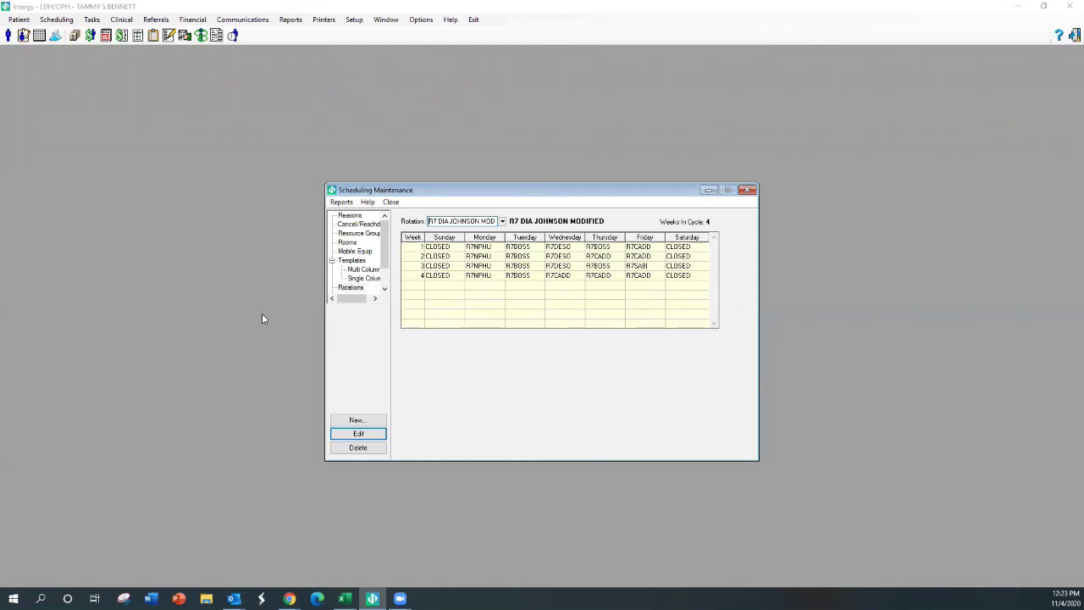
Close Scheduling Maintenance and display the APRNSW resource group's schedule for Monday, November 30, 2020, in the Appointment Scheduler
{"action": "left_click", "coordinate": [747, 190]}
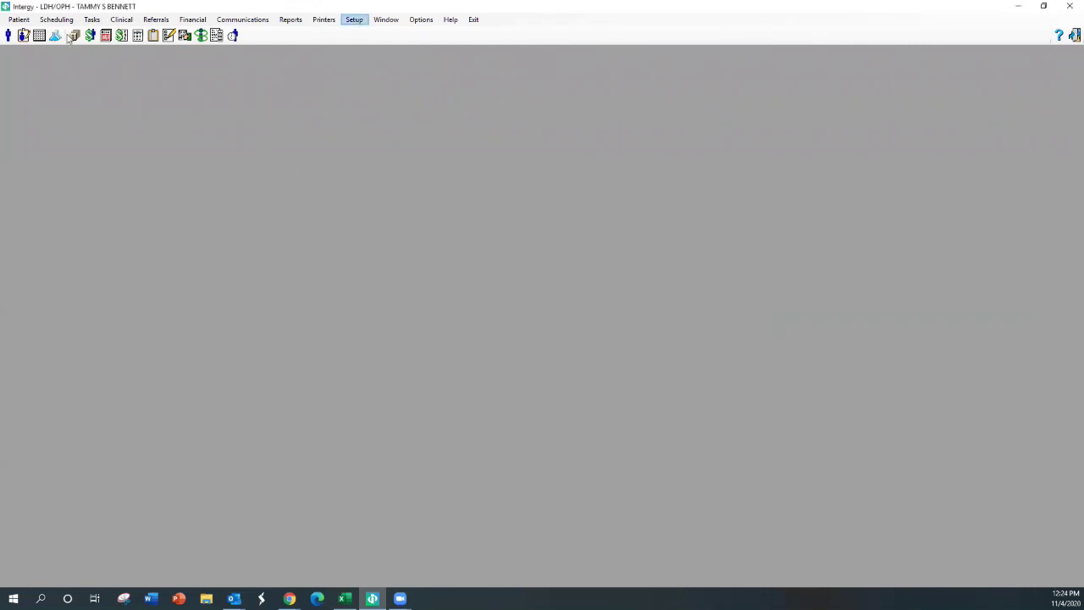
{"action": "left_click", "coordinate": [39, 34]}
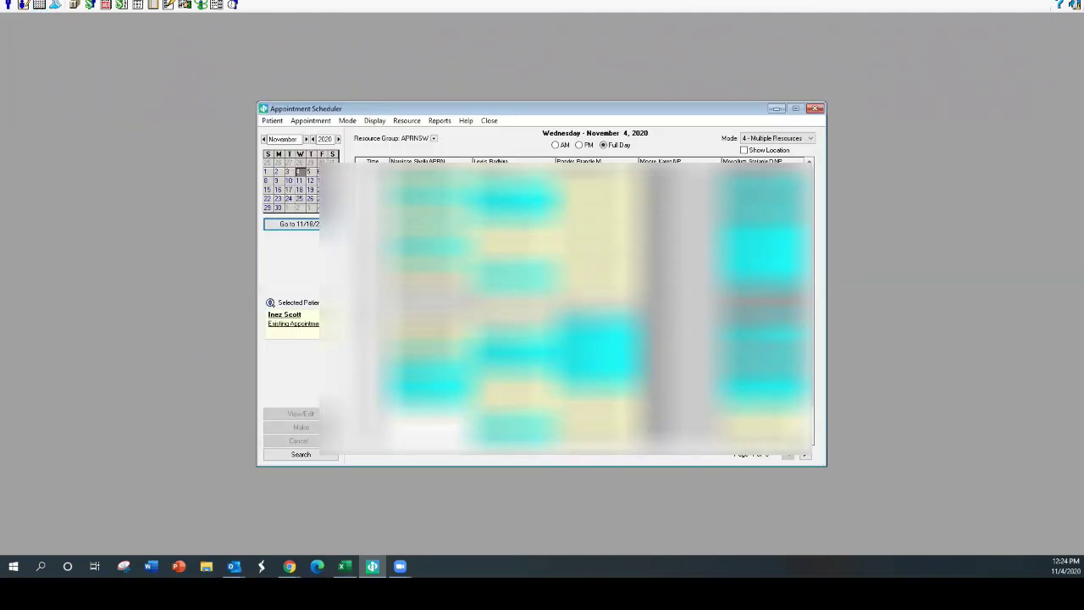
{"action": "left_click", "coordinate": [300, 224]}
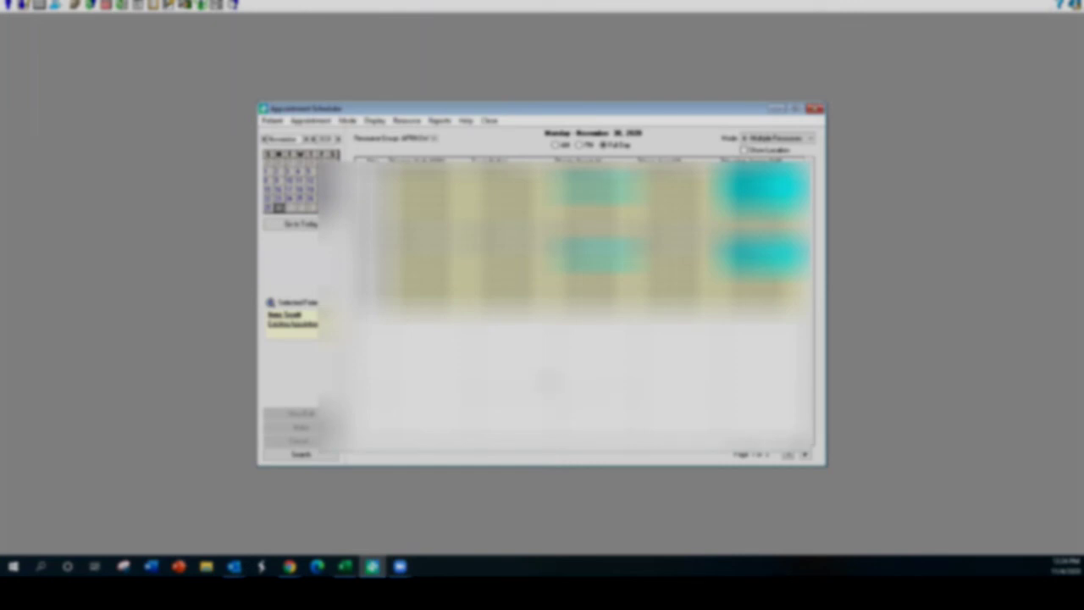
Reopen Scheduling Maintenance and display the provider-level rotation assignments by specific date
{"action": "left_click", "coordinate": [359, 1]}
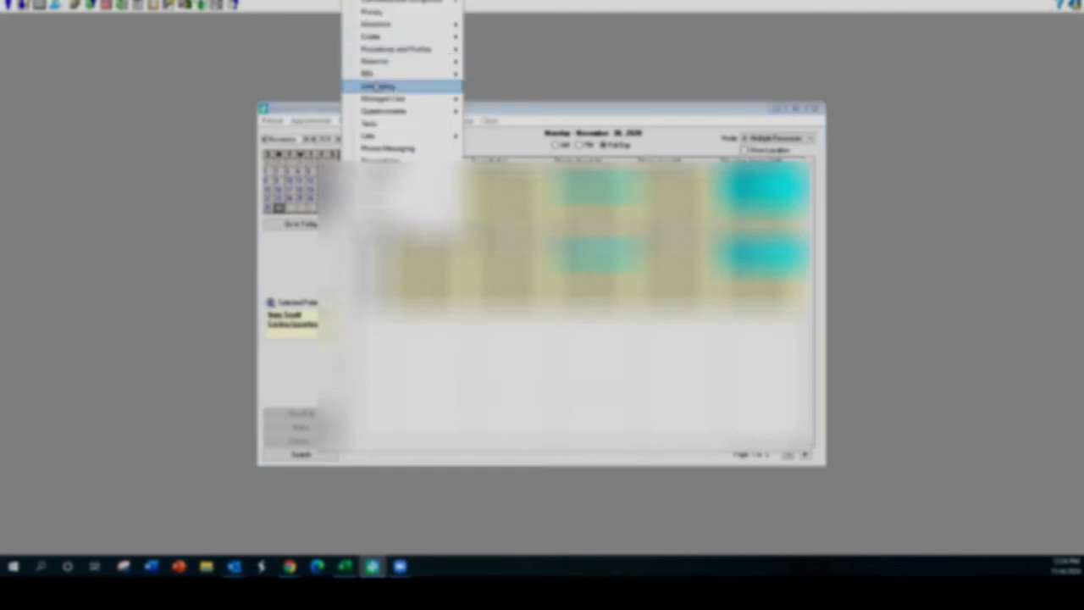
{"action": "left_click", "coordinate": [377, 88]}
{"action": "left_click", "coordinate": [366, 247]}
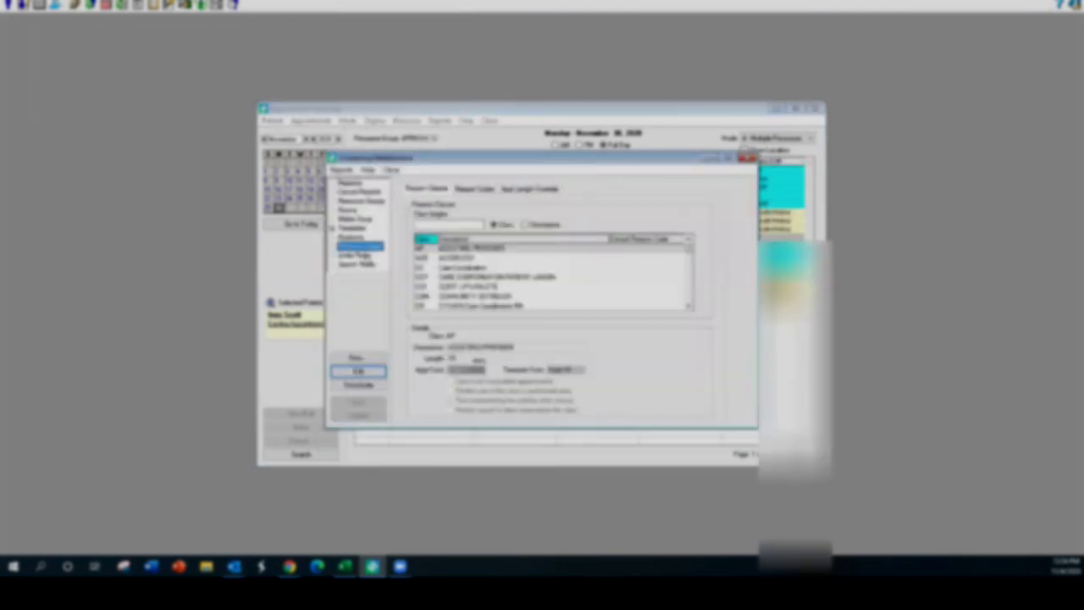
{"action": "left_click", "coordinate": [493, 189]}
{"action": "left_click", "coordinate": [481, 212]}
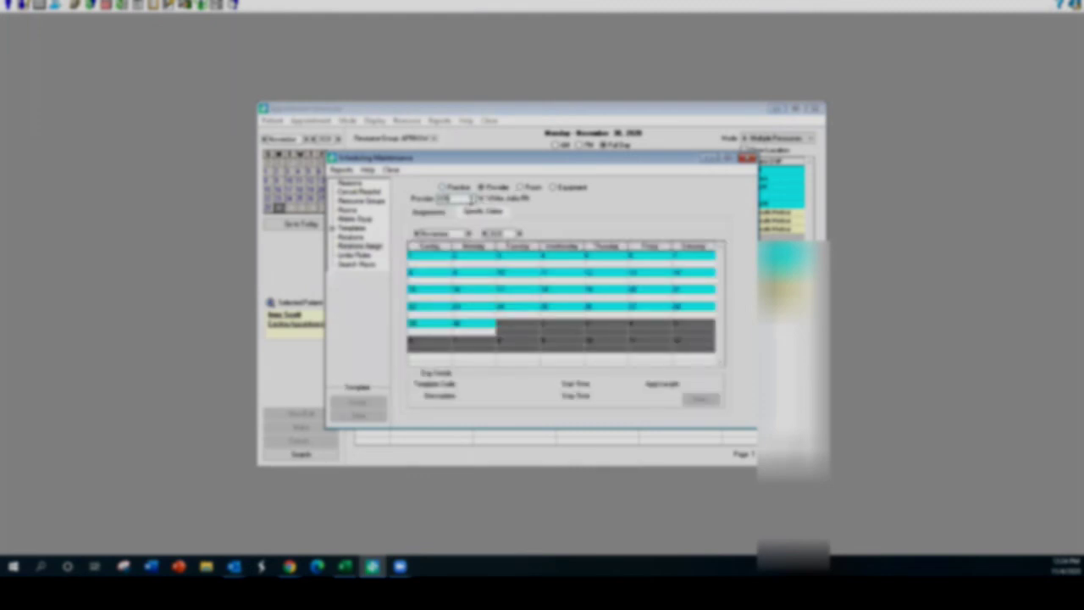
Choose the APRN provider, view the template details for November 2, 2020, and close Scheduling Maintenance
{"action": "left_click", "coordinate": [481, 201]}
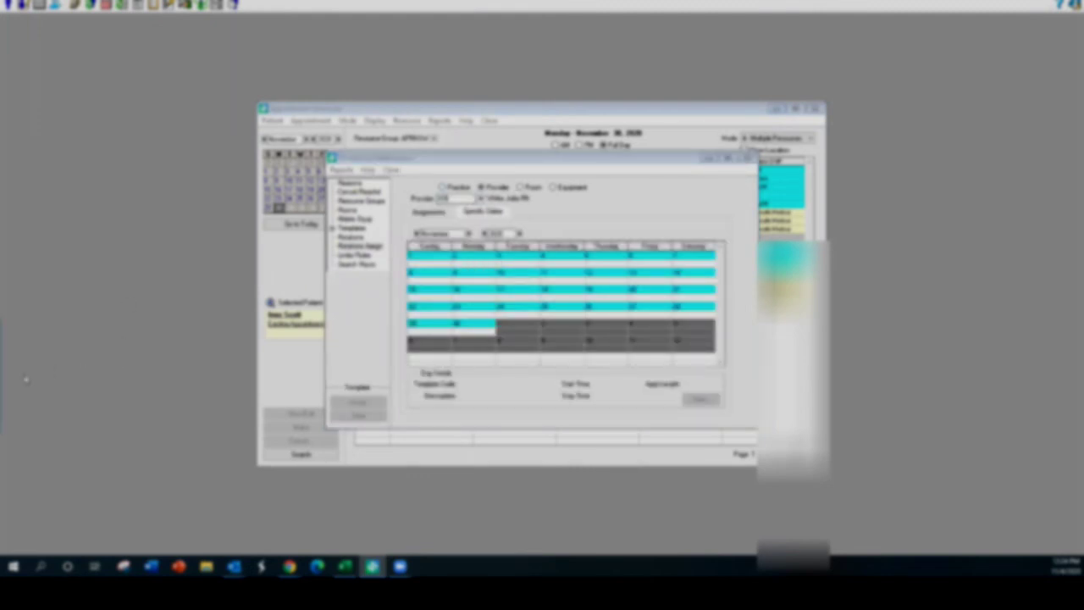
{"action": "key", "text": "Down"}
{"action": "key", "text": "Down"}
{"action": "key", "text": "Return"}
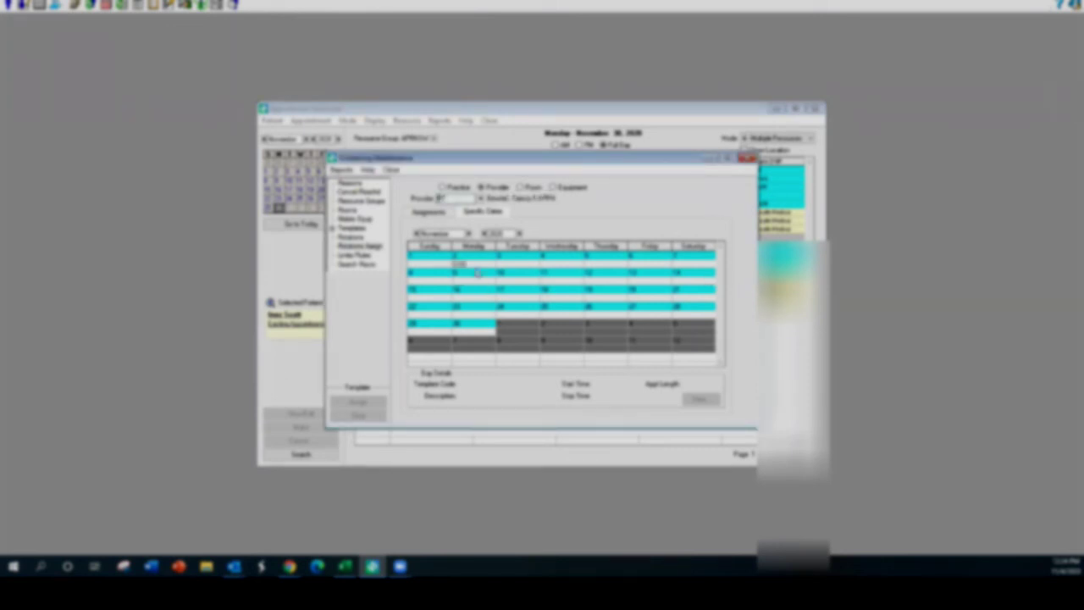
{"action": "left_click", "coordinate": [467, 262]}
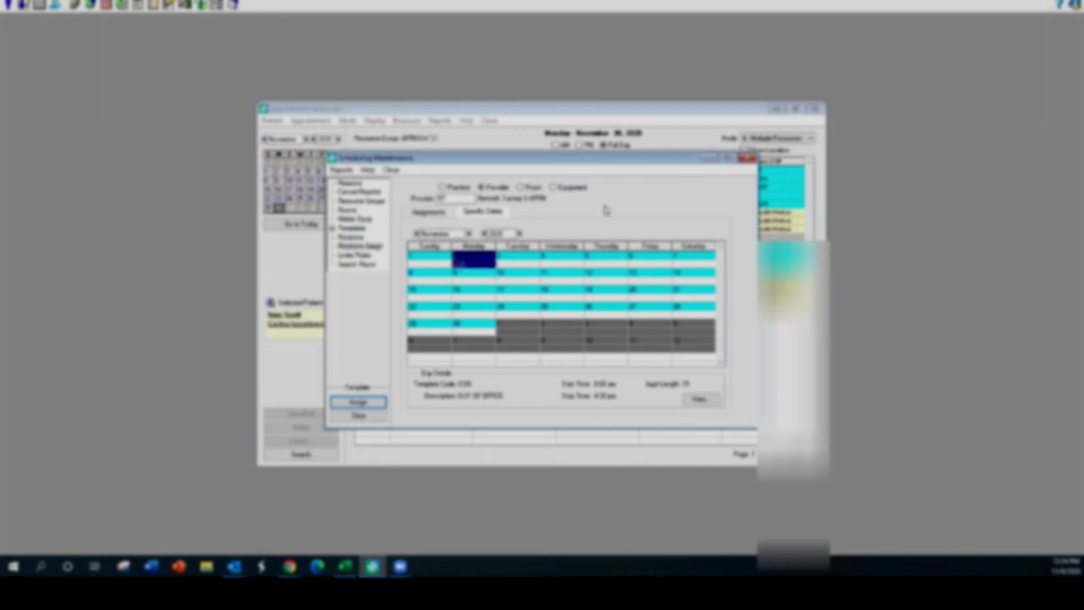
{"action": "left_click", "coordinate": [746, 159]}
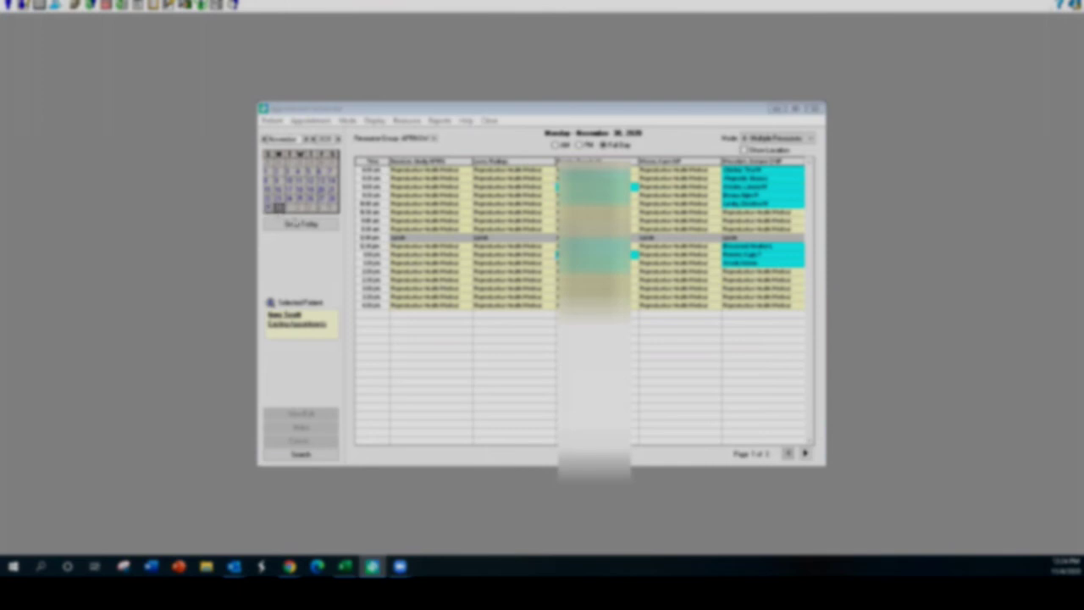
Start an appointment in the first provider's 2:30 PM slot on November 30, 2020, using the first patient listed by name
{"action": "double_click", "coordinate": [409, 285]}
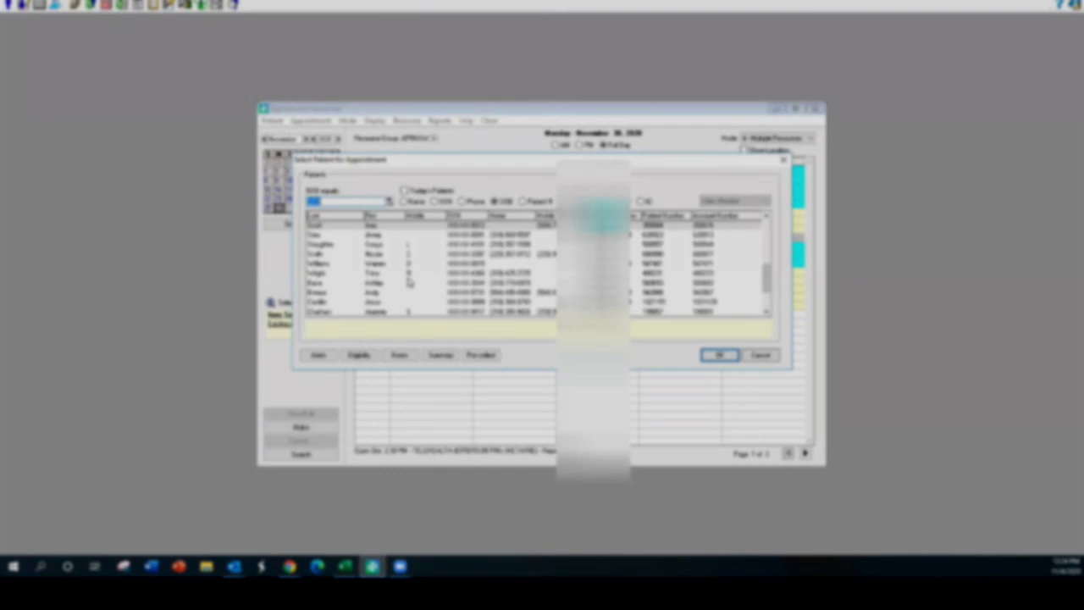
{"action": "left_click", "coordinate": [404, 202]}
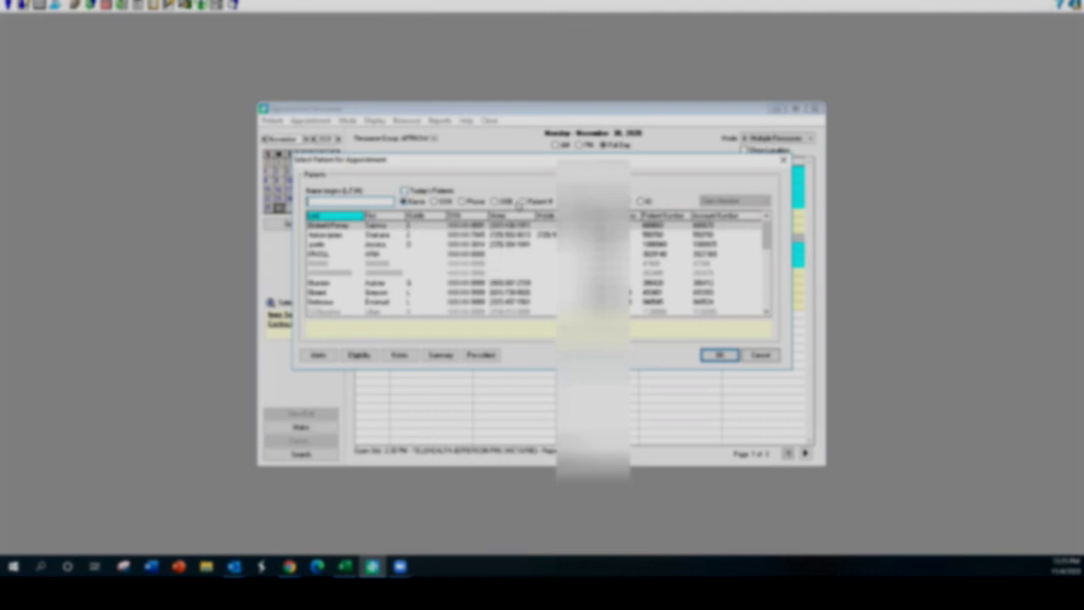
{"action": "left_click", "coordinate": [717, 355]}
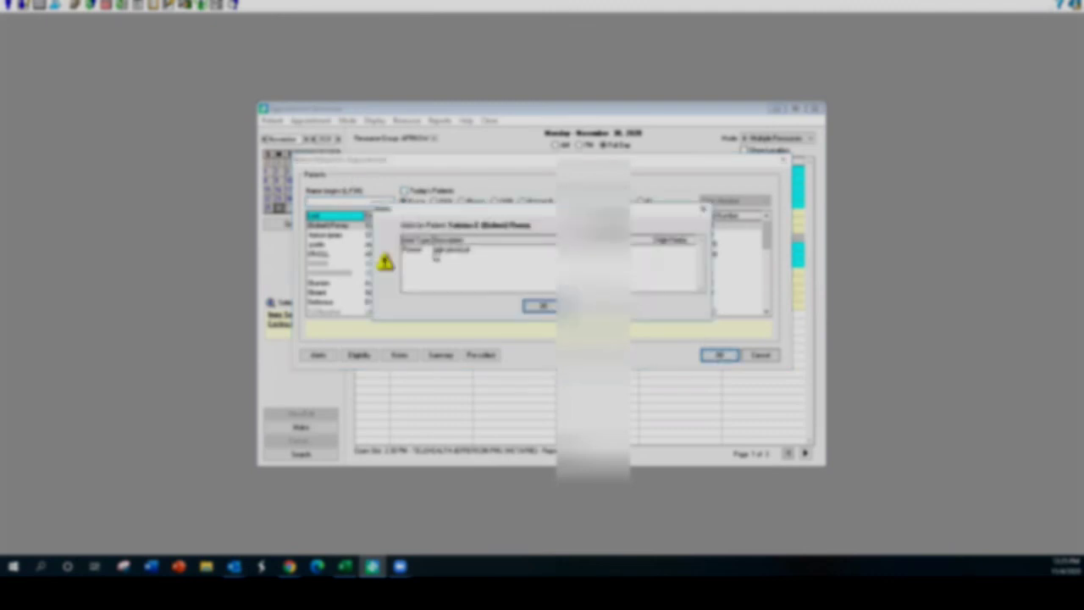
{"action": "left_click", "coordinate": [535, 307]}
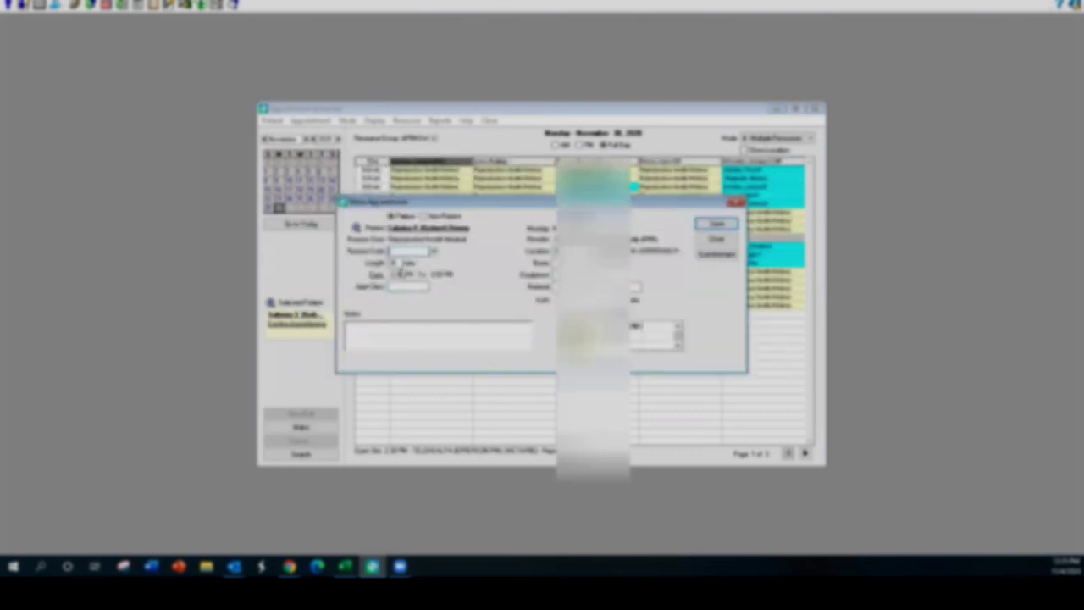
Change the booking to a non-patient appointment with the OUT OF OFFICE reason and a longer length, and try to save it
{"action": "left_click", "coordinate": [423, 218]}
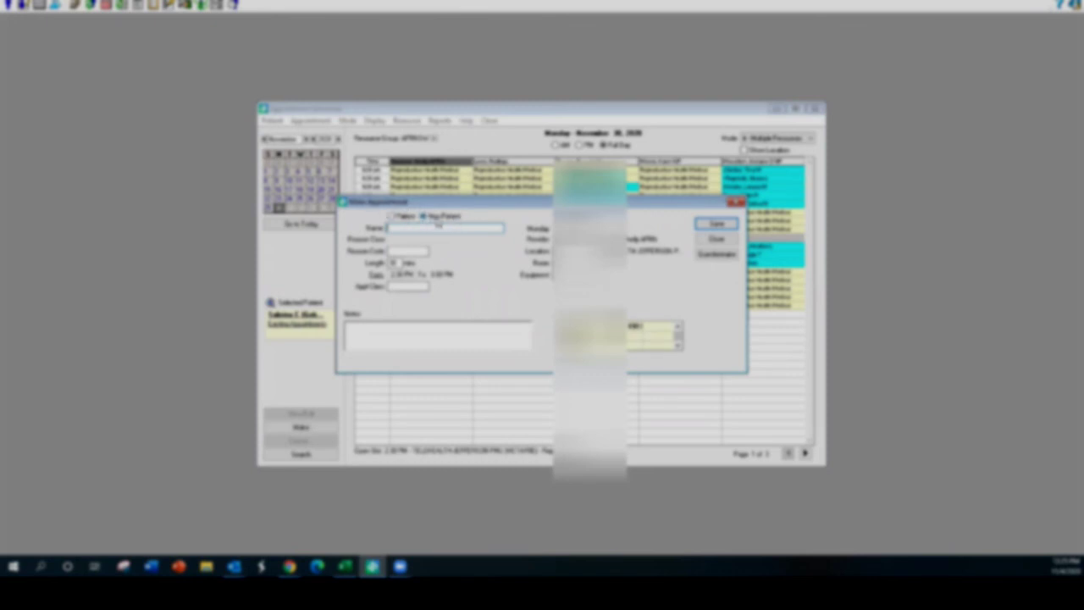
{"action": "left_click", "coordinate": [421, 250]}
{"action": "key", "text": "Down"}
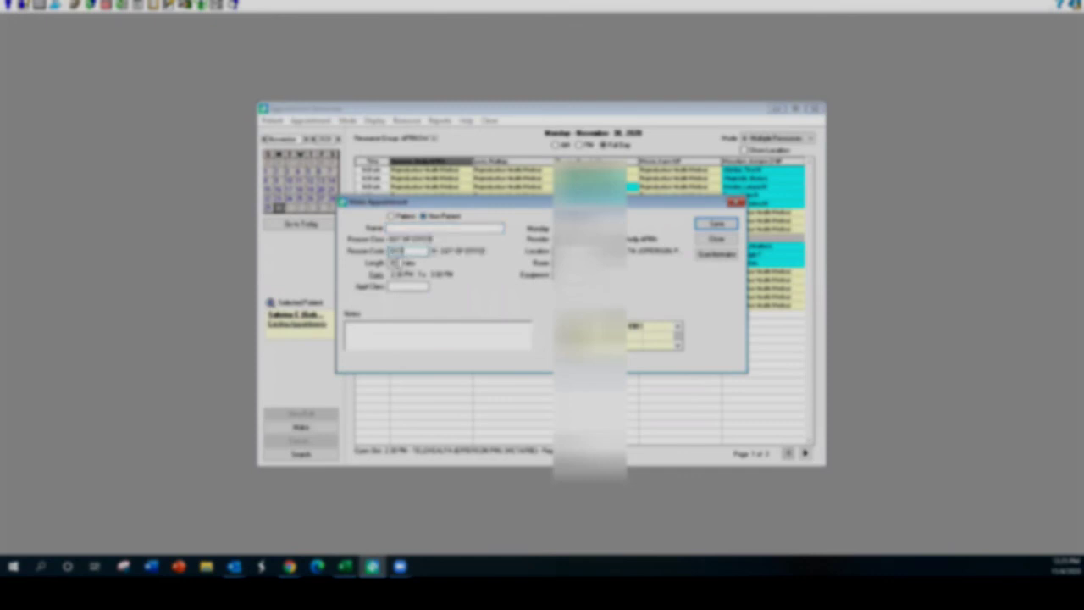
{"action": "left_click", "coordinate": [395, 263]}
{"action": "type", "text": "2"}
{"action": "left_click", "coordinate": [435, 328]}
{"action": "left_click", "coordinate": [633, 307]}
{"action": "left_click", "coordinate": [716, 225]}
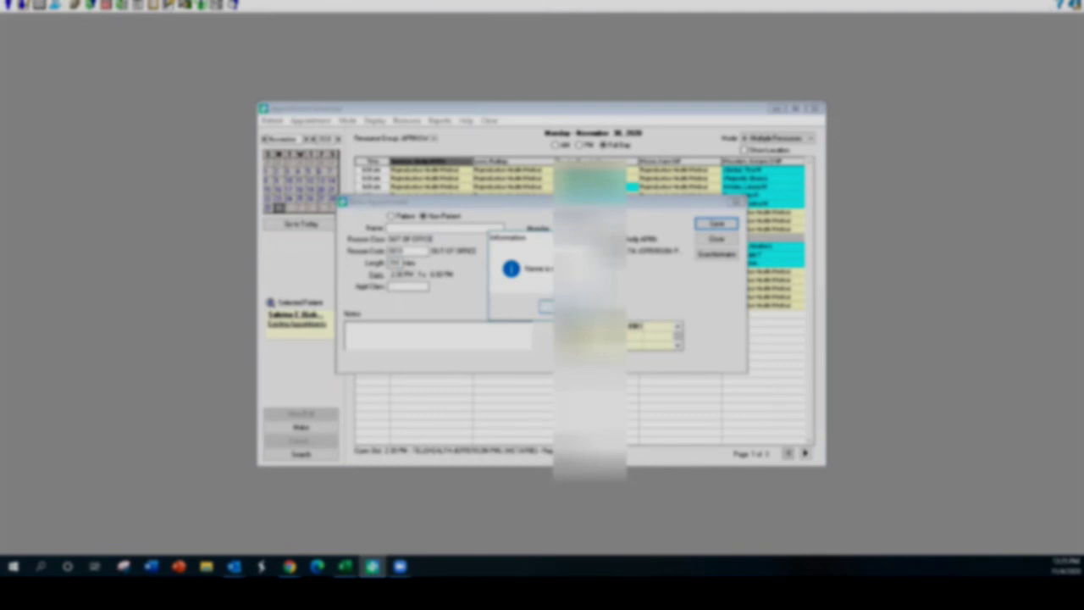
Name the non-patient appointment OOO and save it, continuing past the reserved-time notice
{"action": "left_click", "coordinate": [546, 306]}
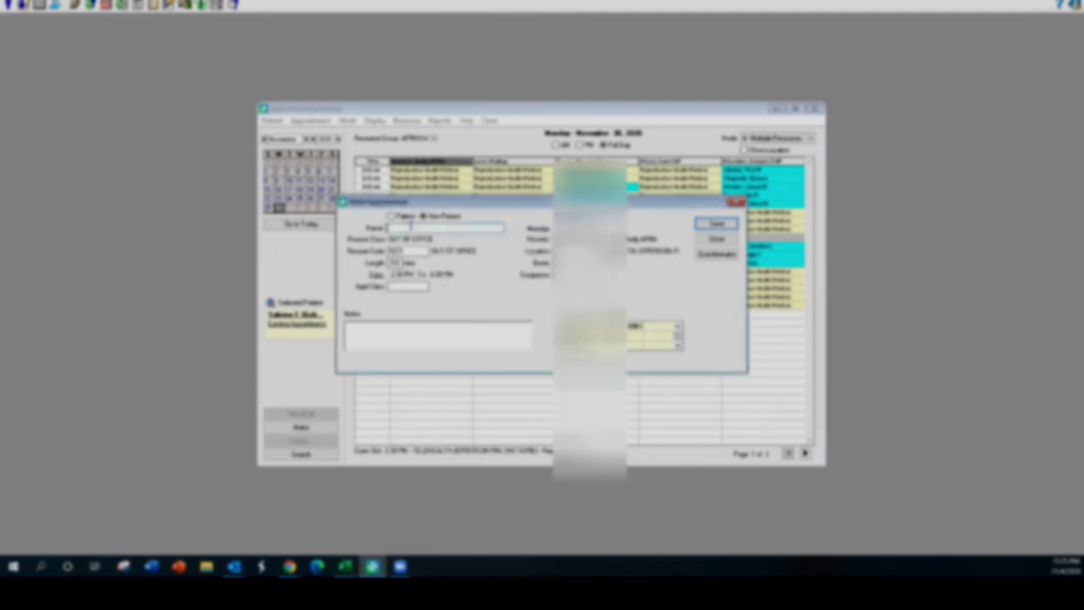
{"action": "type", "text": "OU"}
{"action": "left_click", "coordinate": [716, 224]}
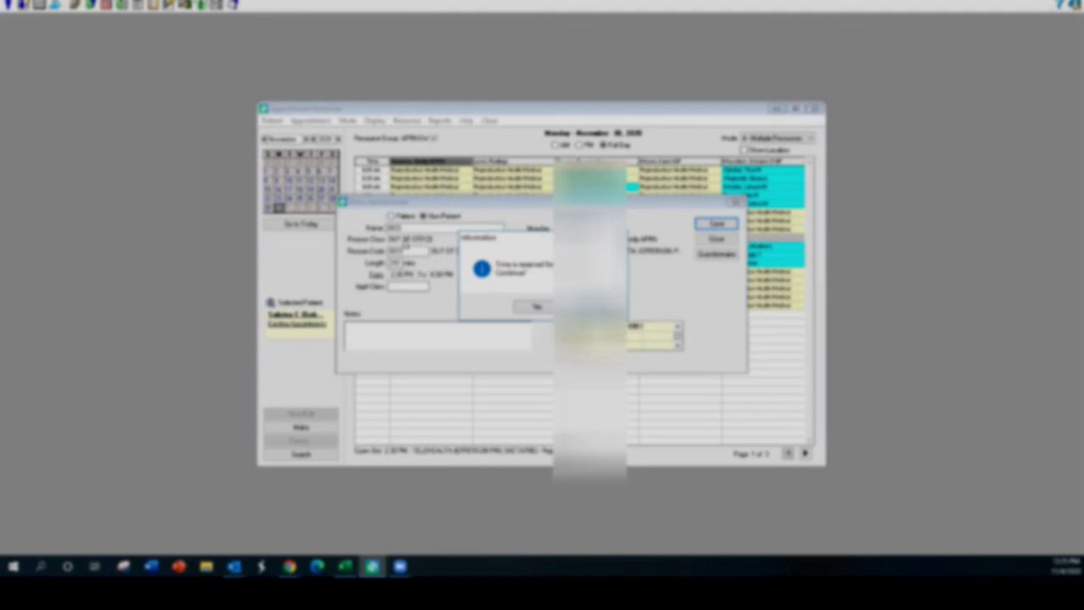
{"action": "left_click", "coordinate": [526, 306]}
{"action": "left_click", "coordinate": [526, 320]}
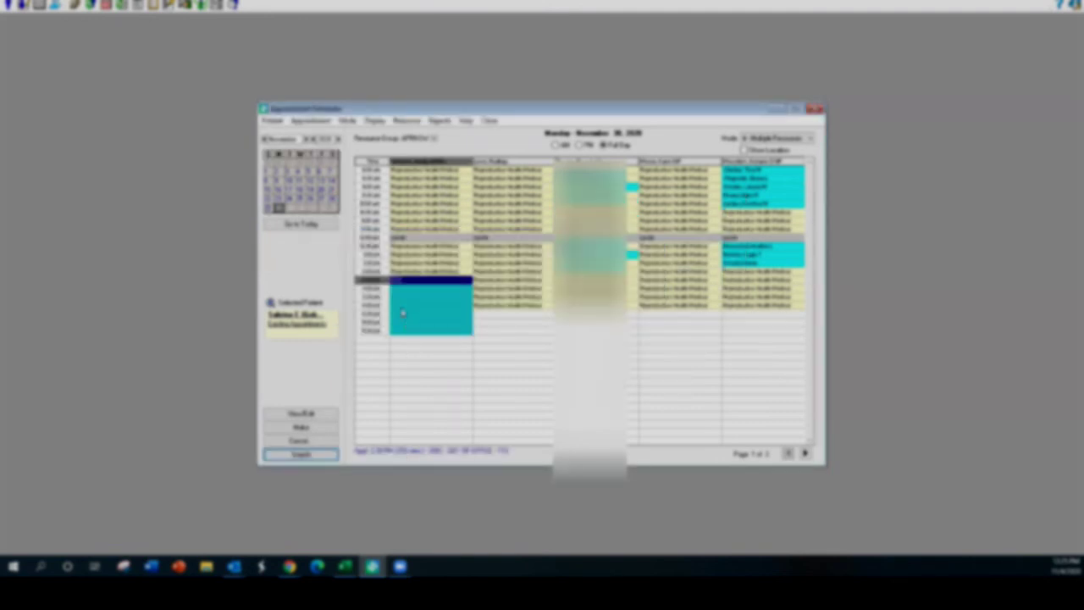
Cancel the 2:30 PM OUT OF OFFICE appointment on November 30, 2020, with the Patient Canceled reason
{"action": "left_click", "coordinate": [415, 282]}
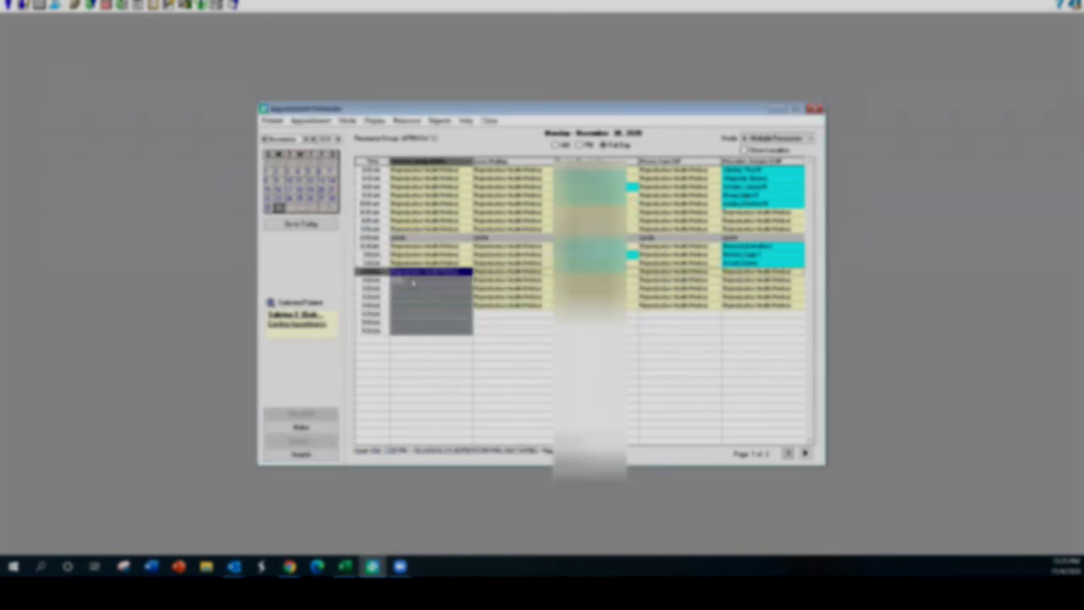
{"action": "left_click", "coordinate": [412, 282]}
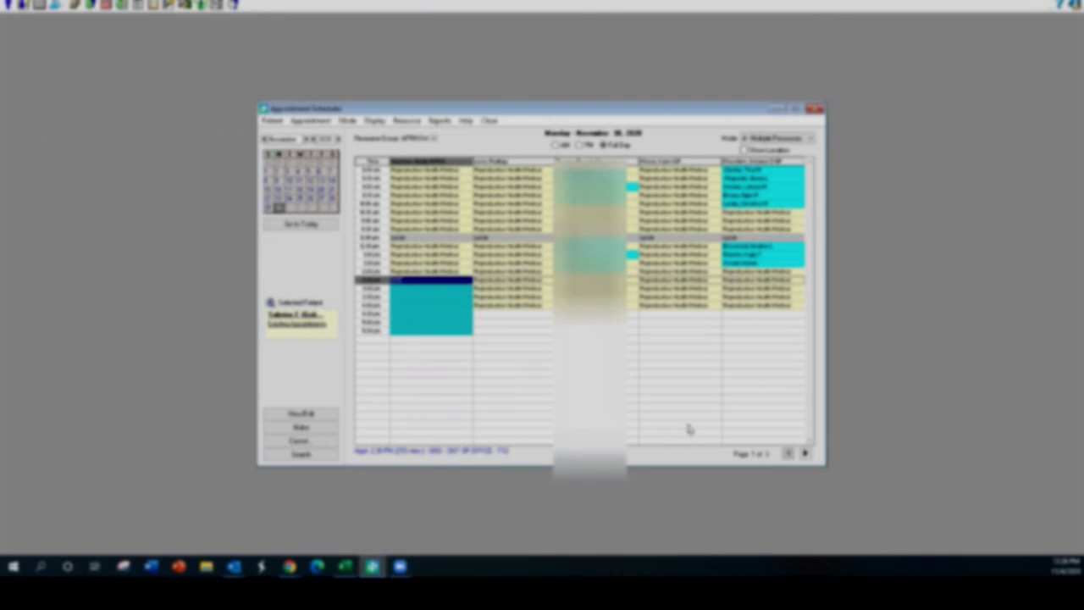
{"action": "left_click", "coordinate": [929, 312]}
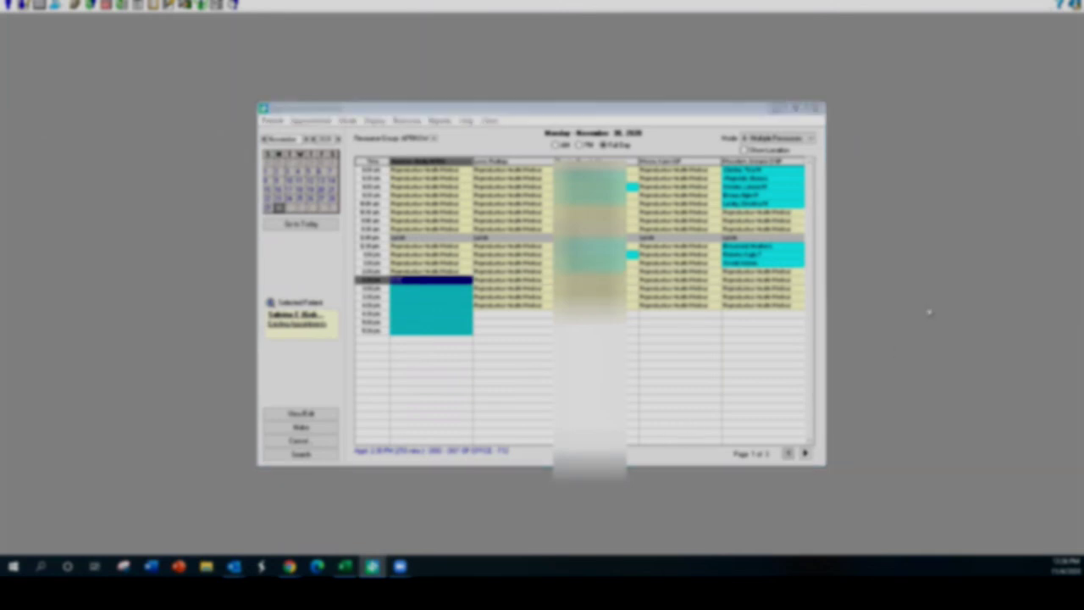
{"action": "left_click", "coordinate": [409, 281]}
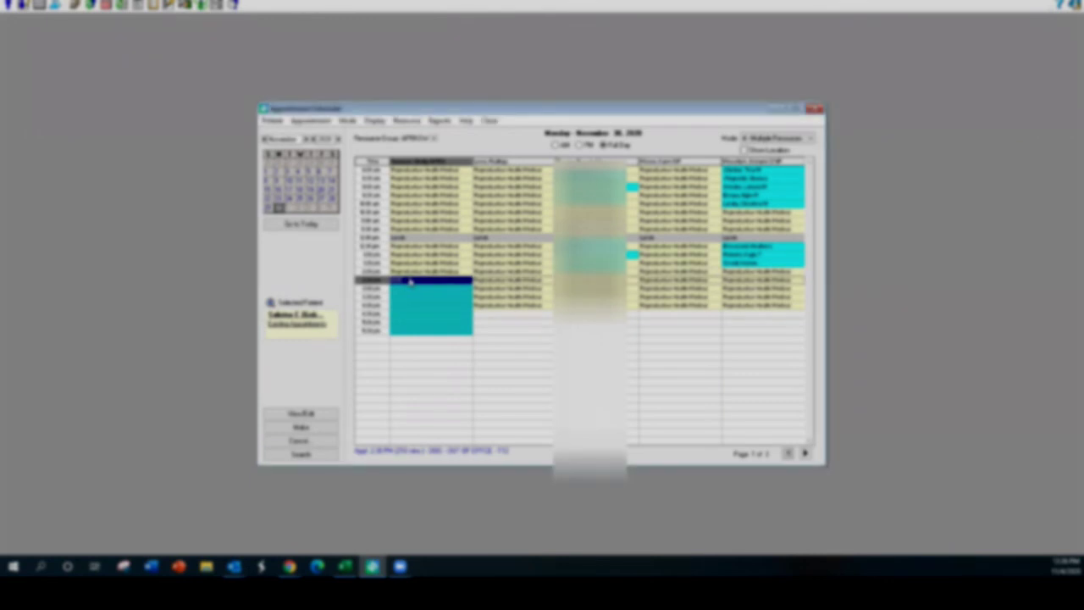
{"action": "right_click", "coordinate": [410, 281]}
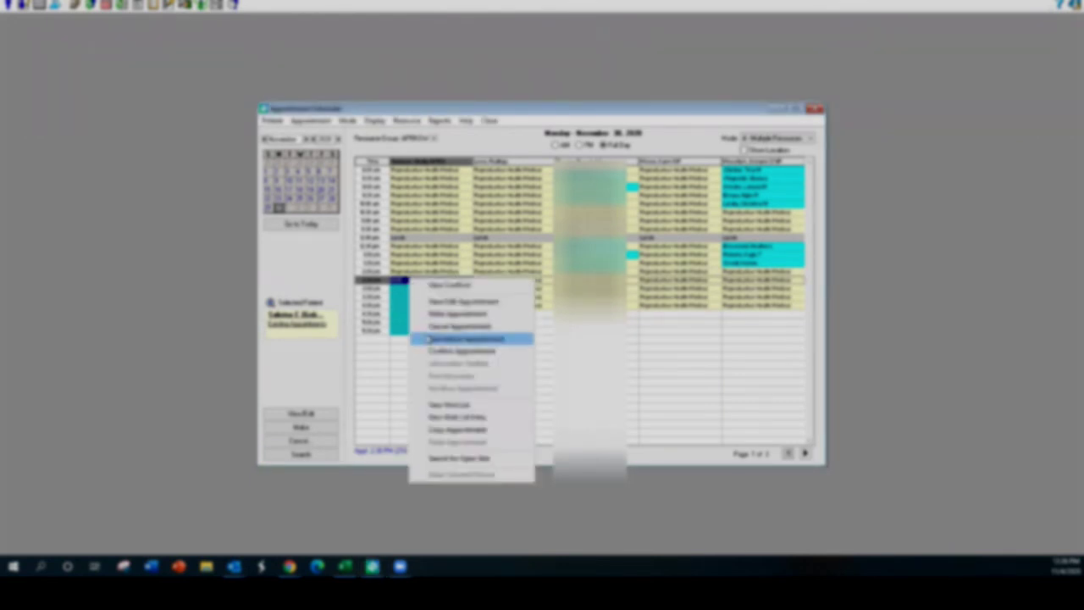
{"action": "left_click", "coordinate": [429, 326]}
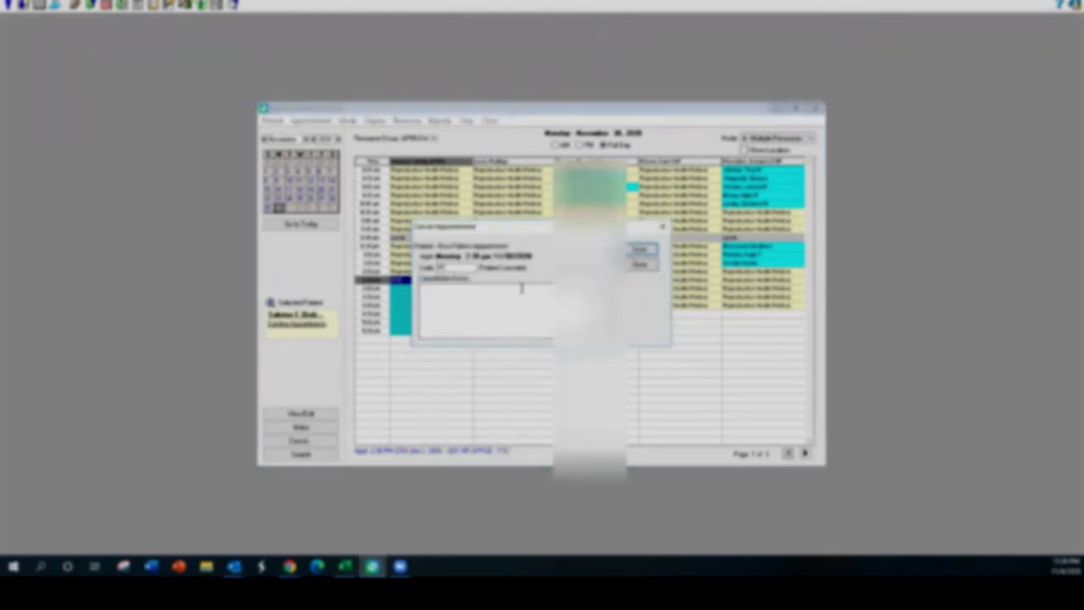
{"action": "left_click", "coordinate": [644, 250]}
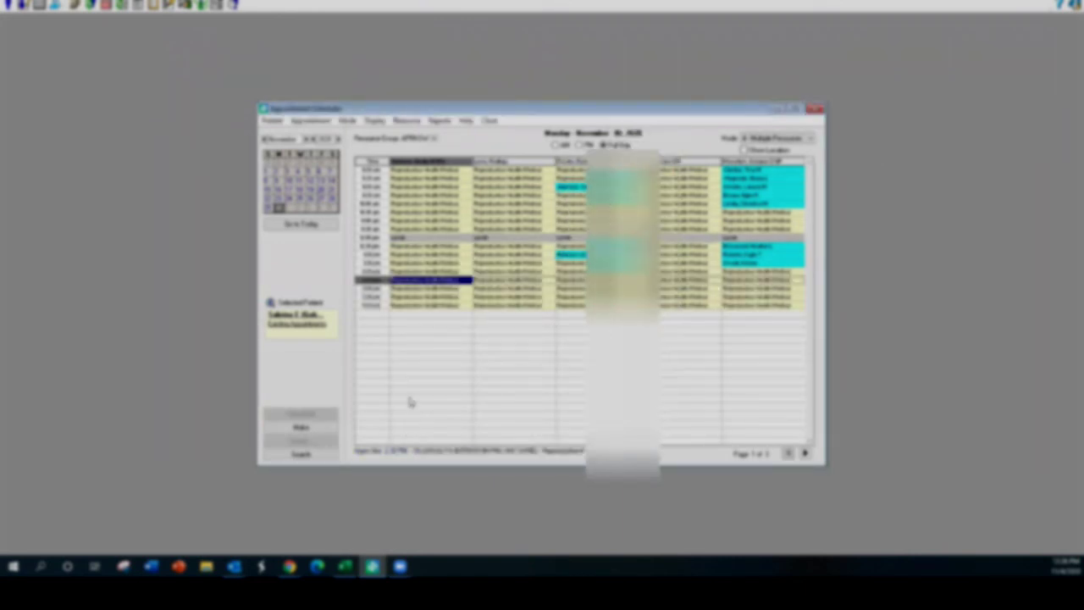
{"action": "left_click", "coordinate": [431, 289]}
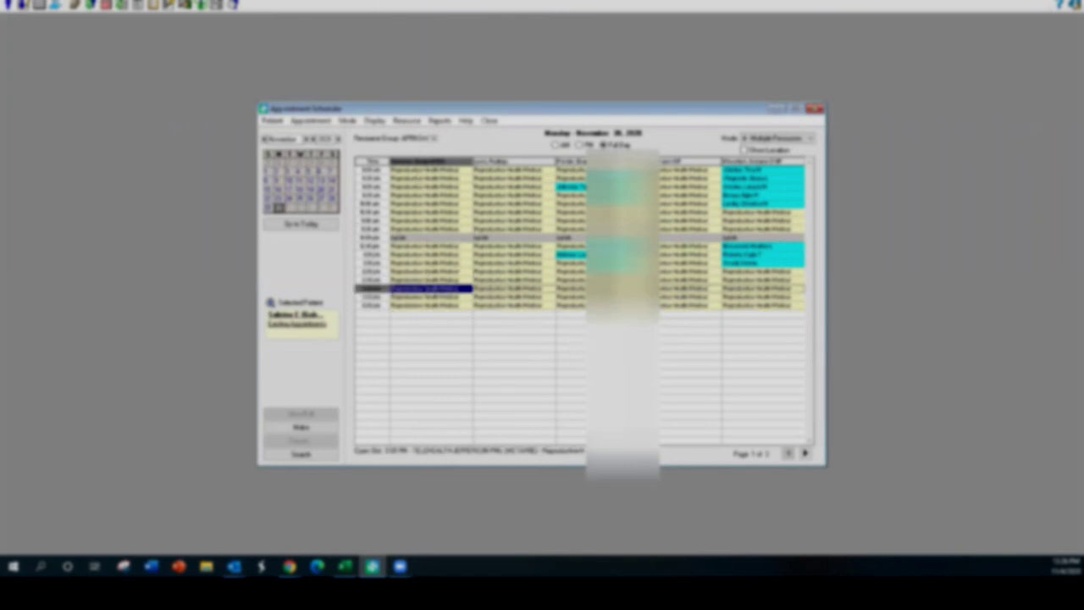
Open Scheduling Maintenance and view the rotation assignments by provider, including the specific dates
{"action": "left_click", "coordinate": [354, 1]}
{"action": "left_click", "coordinate": [377, 89]}
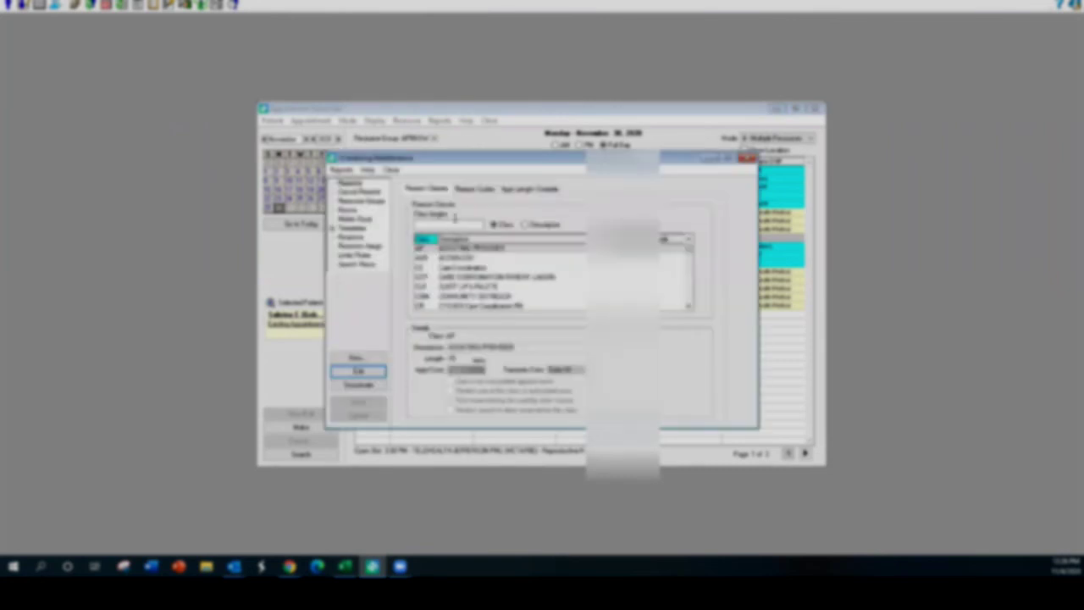
{"action": "left_click", "coordinate": [376, 247]}
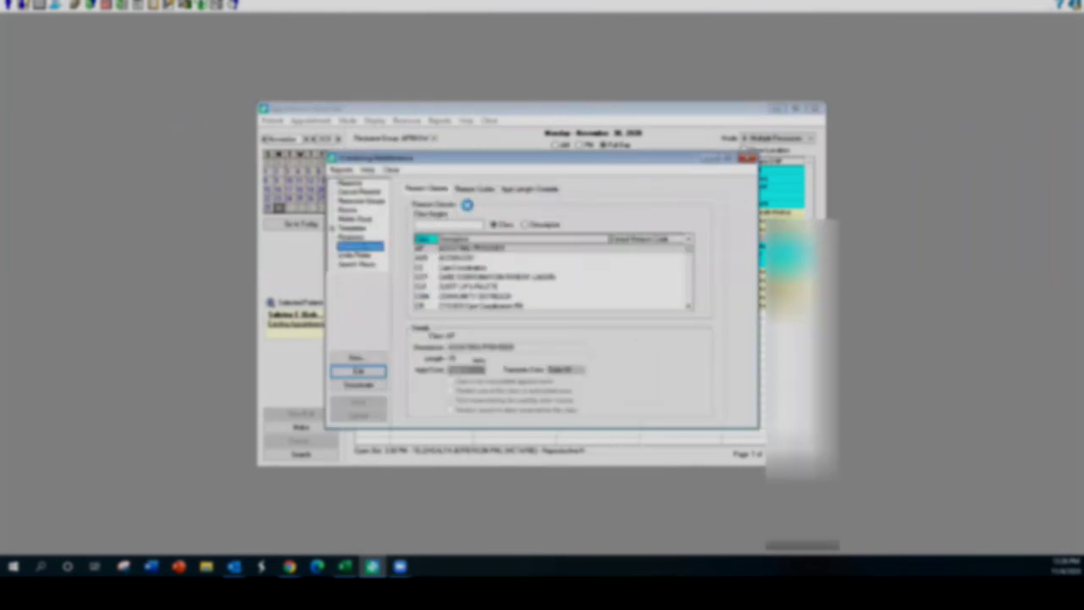
{"action": "left_click", "coordinate": [483, 188]}
{"action": "left_click", "coordinate": [487, 212]}
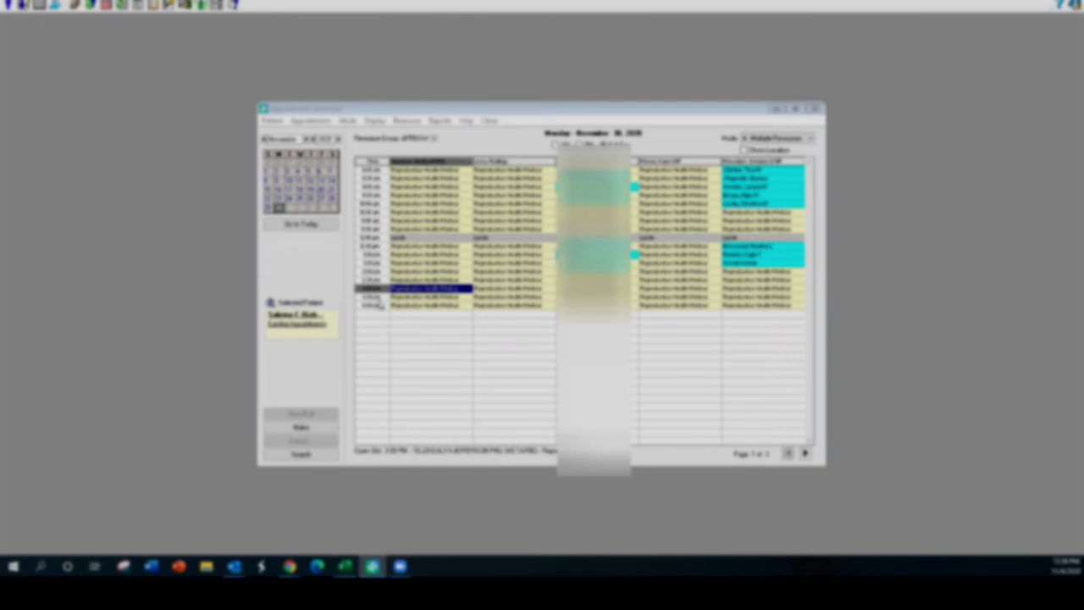
Review the practice's rotation assignments and its specific-date template calendar for November 2020 in Scheduling Maintenance, and close the window
{"action": "left_click", "coordinate": [354, 4]}
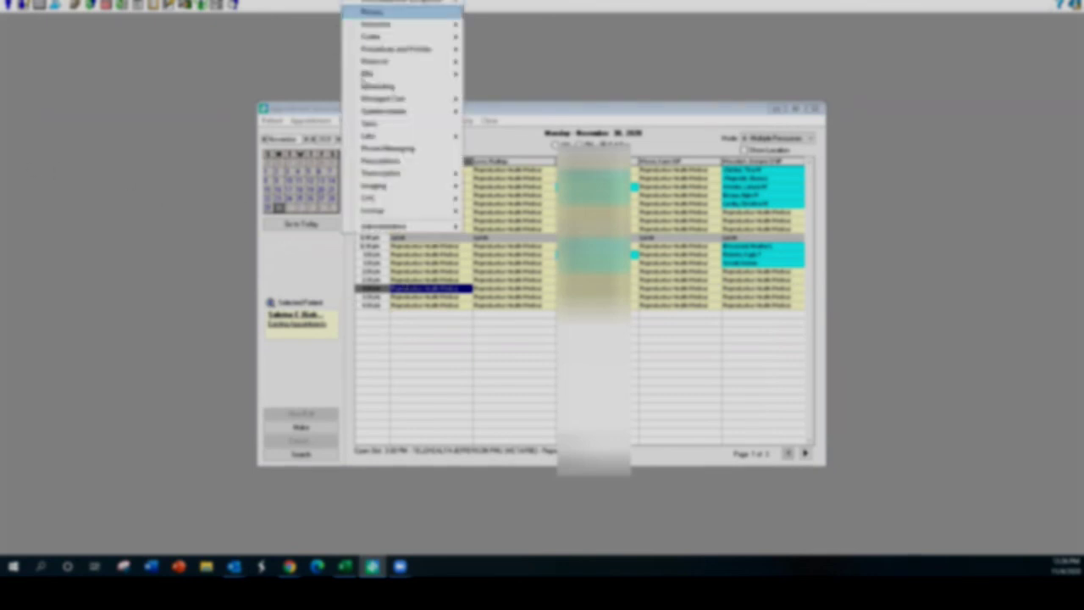
{"action": "mouse_move", "coordinate": [372, 99]}
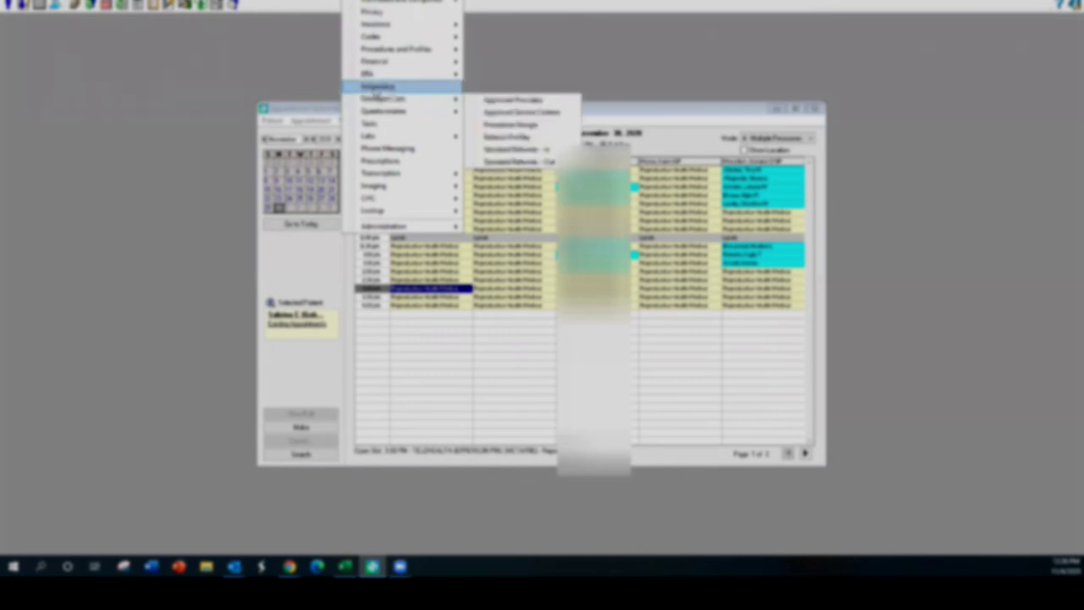
{"action": "left_click", "coordinate": [378, 86]}
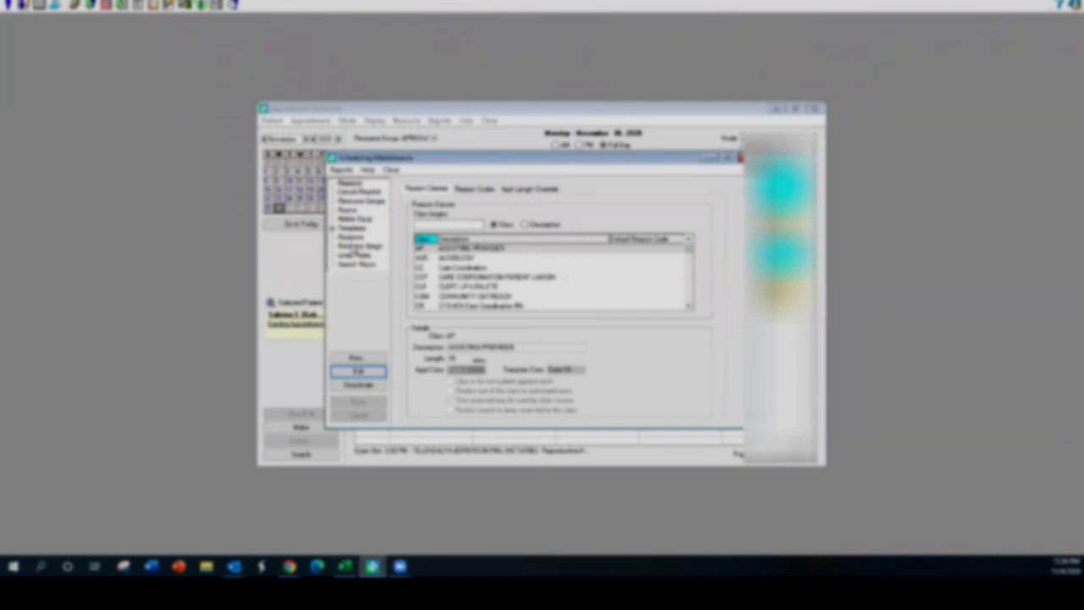
{"action": "left_click", "coordinate": [355, 247]}
{"action": "left_click", "coordinate": [429, 212]}
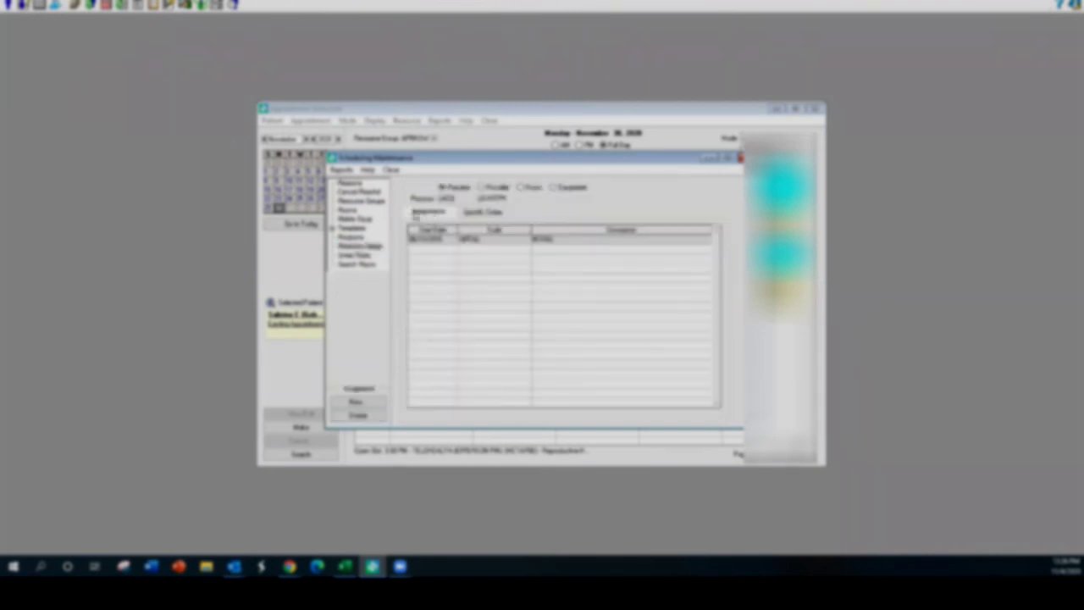
{"action": "left_click", "coordinate": [467, 213]}
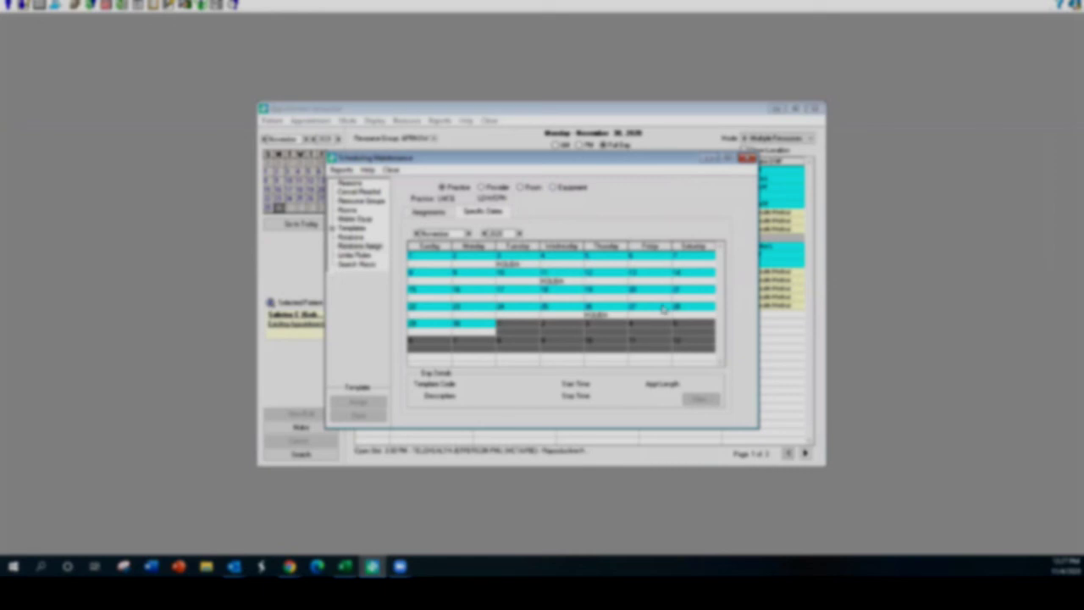
{"action": "left_click", "coordinate": [750, 161]}
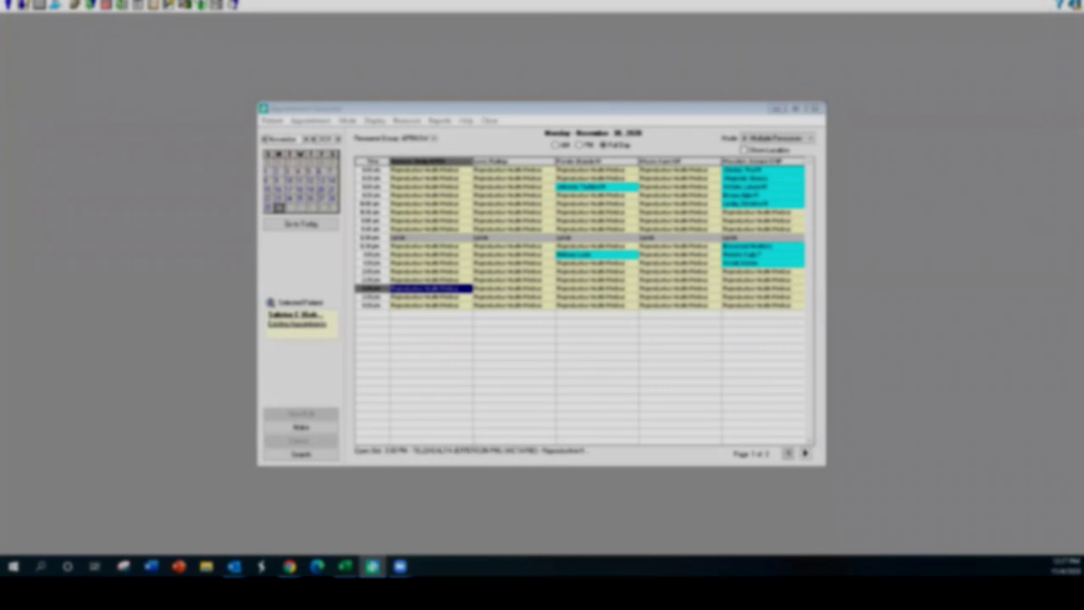
Reopen Scheduling Maintenance and display the multi-column APCO template
{"action": "left_click", "coordinate": [363, 1]}
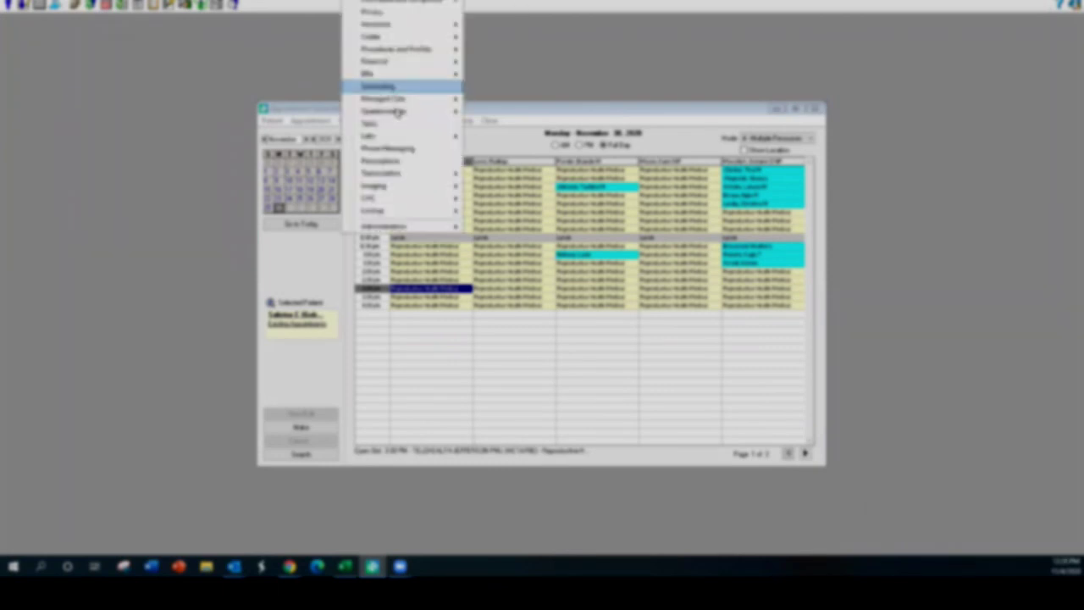
{"action": "left_click", "coordinate": [398, 88]}
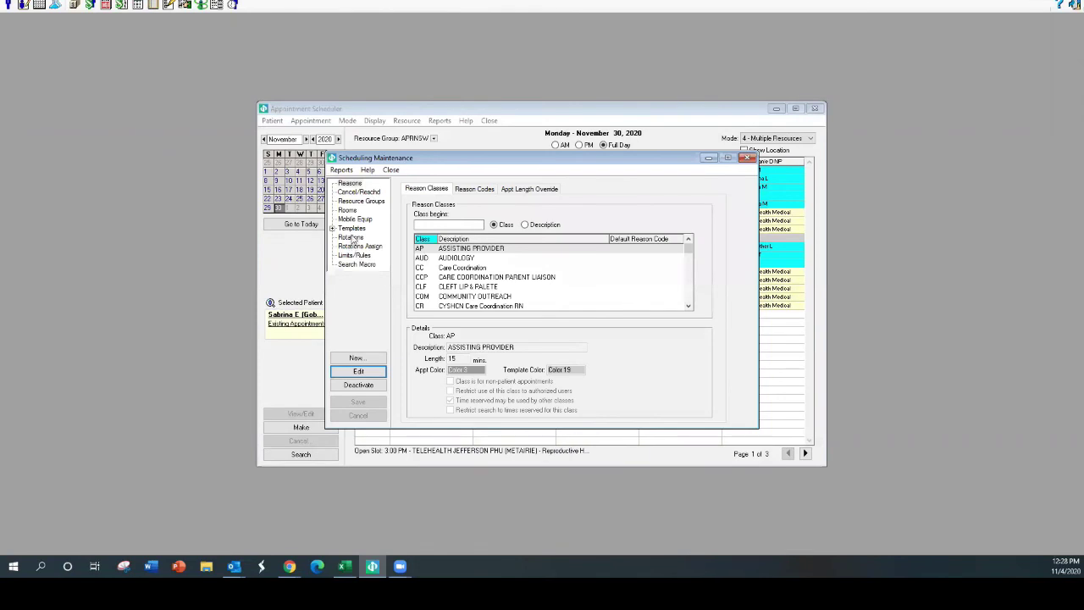
{"action": "double_click", "coordinate": [351, 228]}
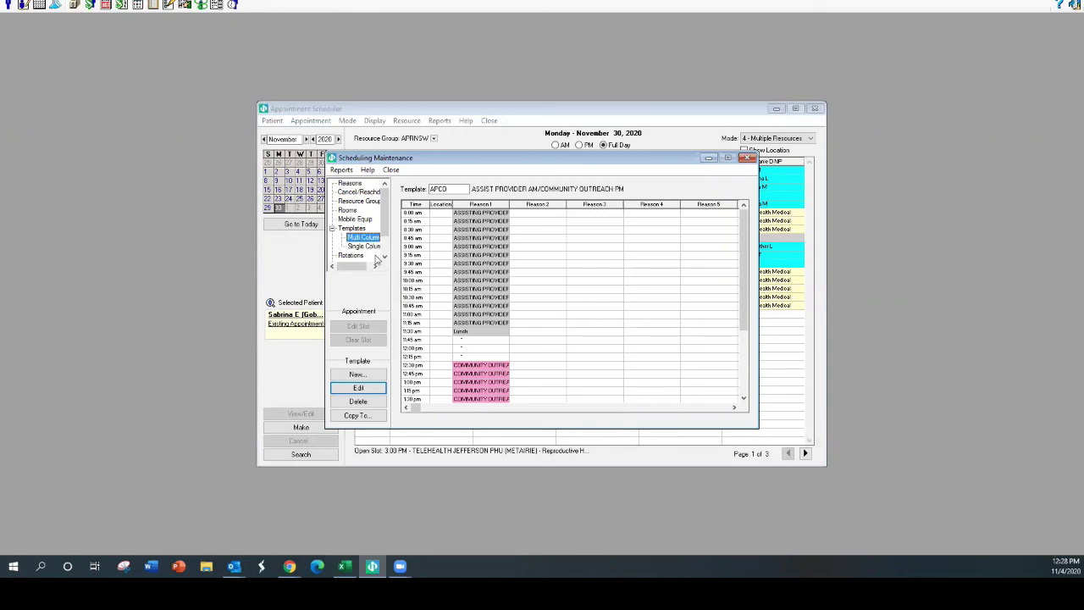
{"action": "scroll", "coordinate": [363, 239], "scroll_direction": "down", "scroll_amount": 1}
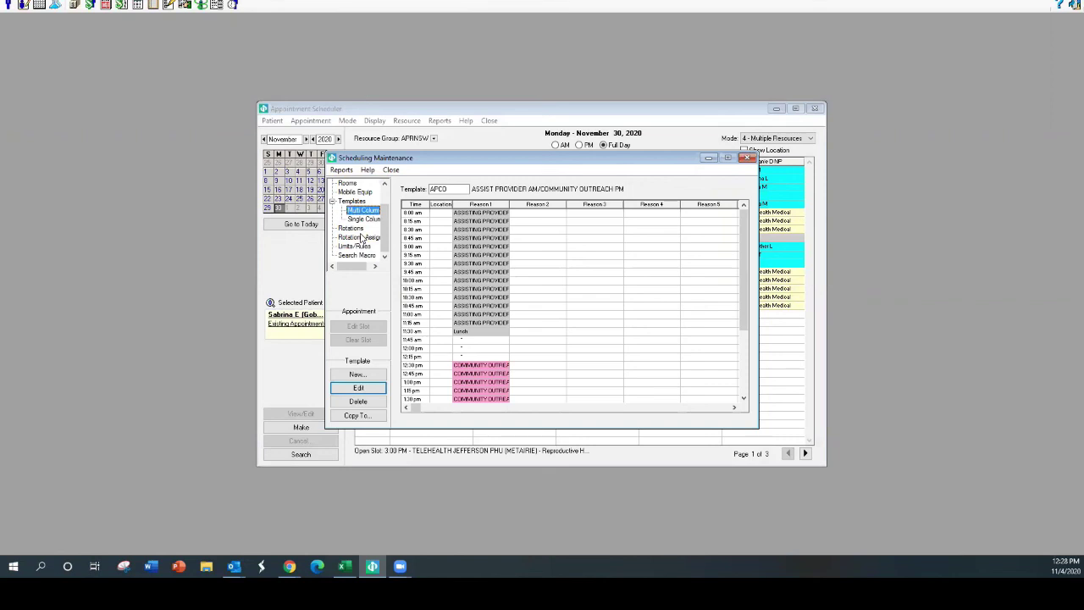
Compare the provider rotation's weekly cycle with the multi-column templates, and close Scheduling Maintenance
{"action": "left_click", "coordinate": [347, 228]}
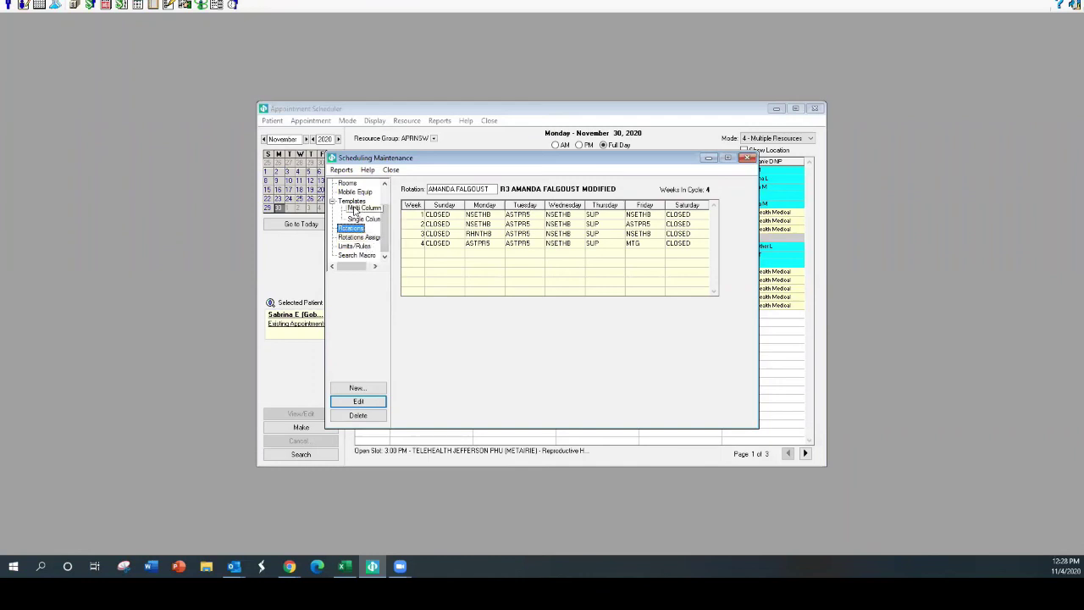
{"action": "left_click", "coordinate": [355, 210]}
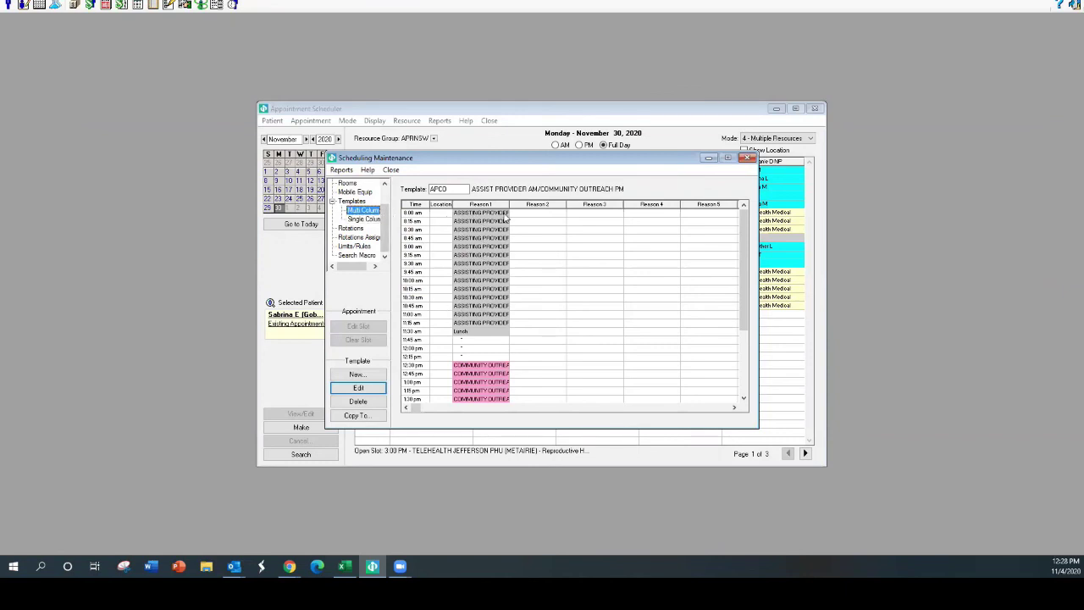
{"action": "left_click", "coordinate": [457, 188]}
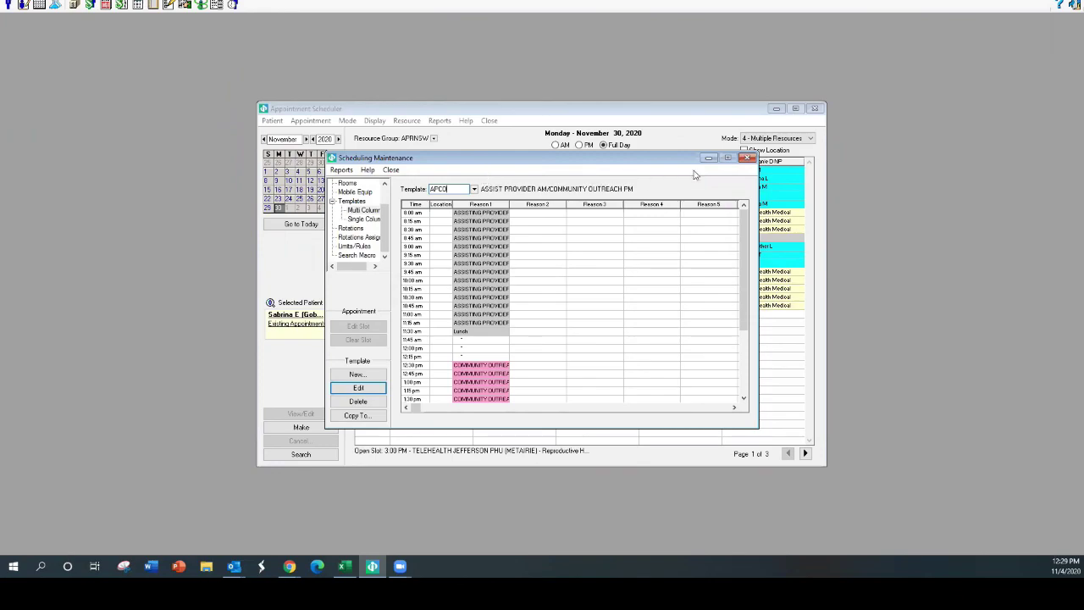
{"action": "left_click", "coordinate": [748, 159]}
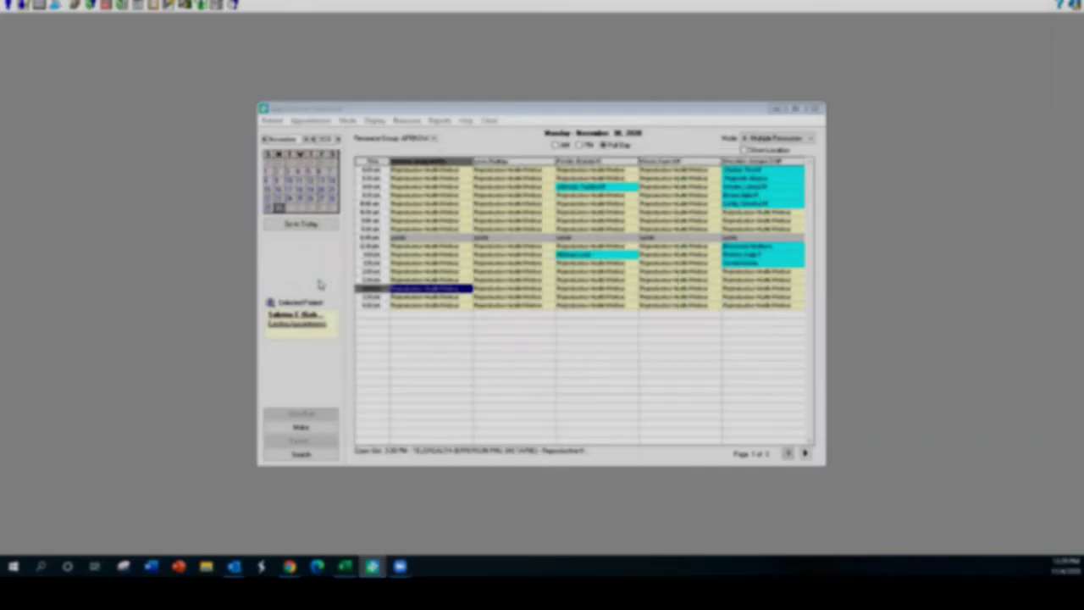